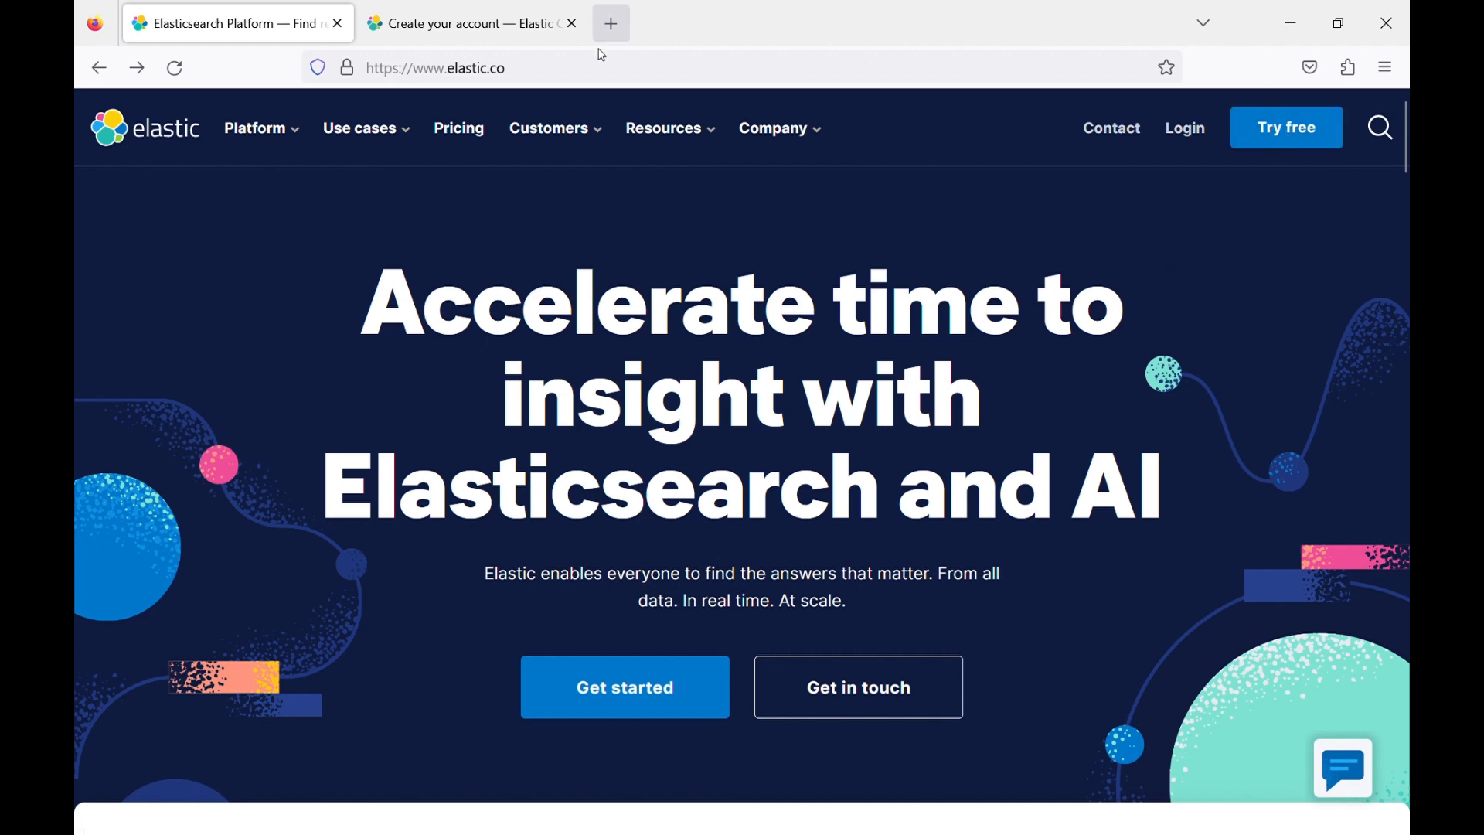
Create a deployment named training on Google Cloud, Iowa (us-central1), with the Storage optimized profile and version 8.9.0.
{"action": "left_click", "coordinate": [485, 29]}
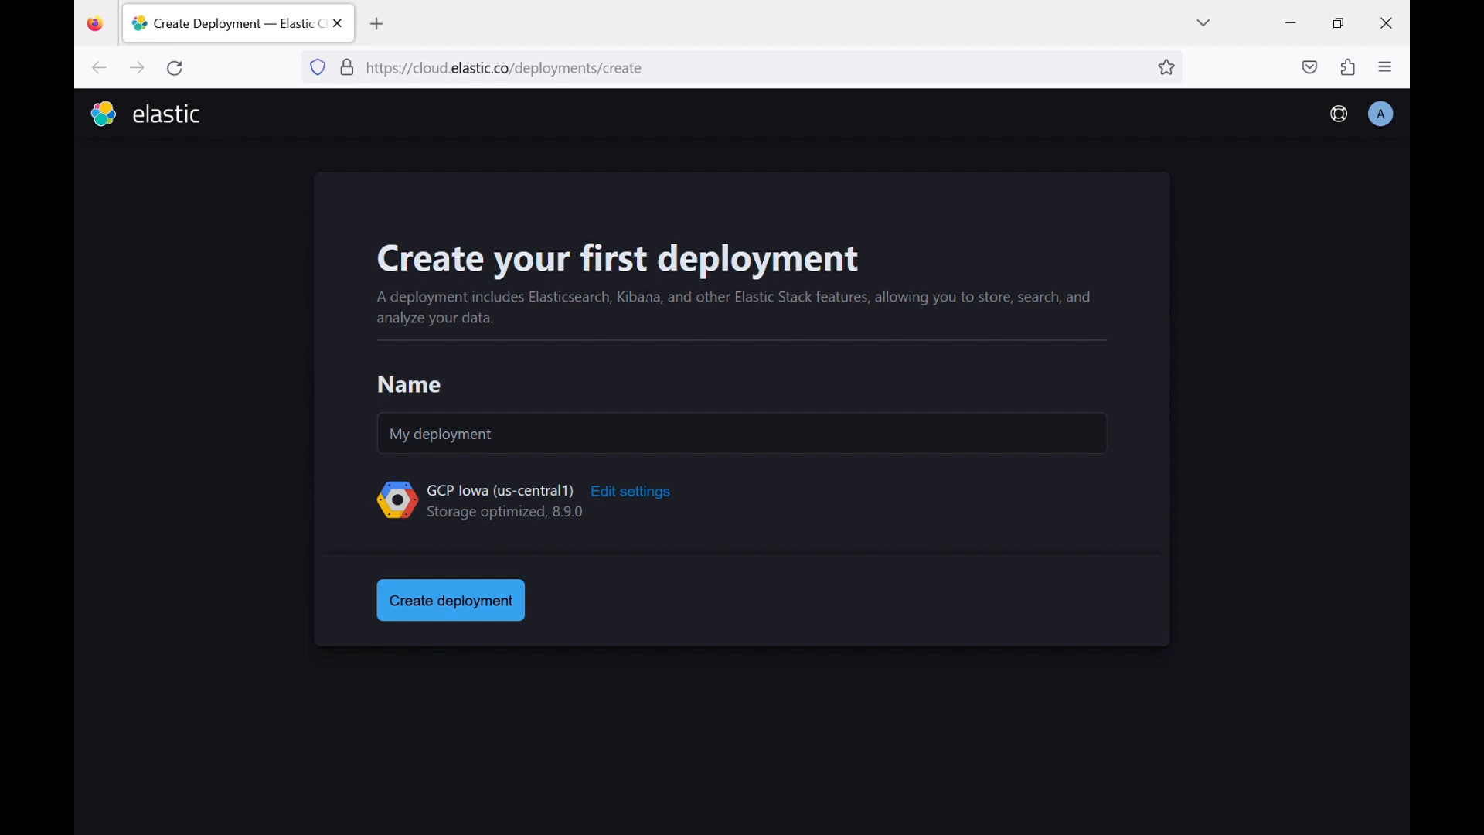
{"action": "left_click", "coordinate": [547, 451]}
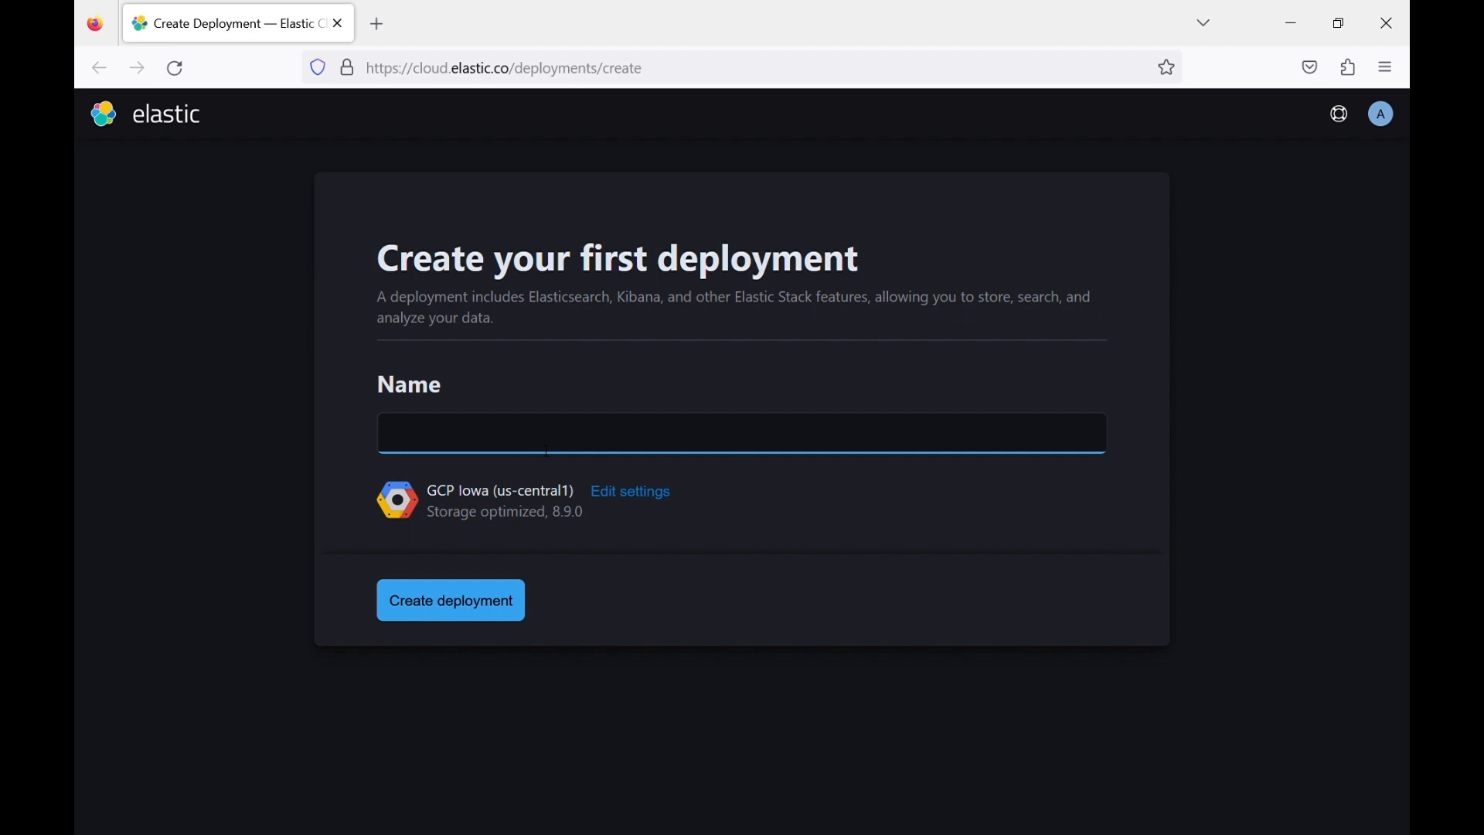
{"action": "type", "text": "training"}
{"action": "left_click", "coordinate": [610, 496]}
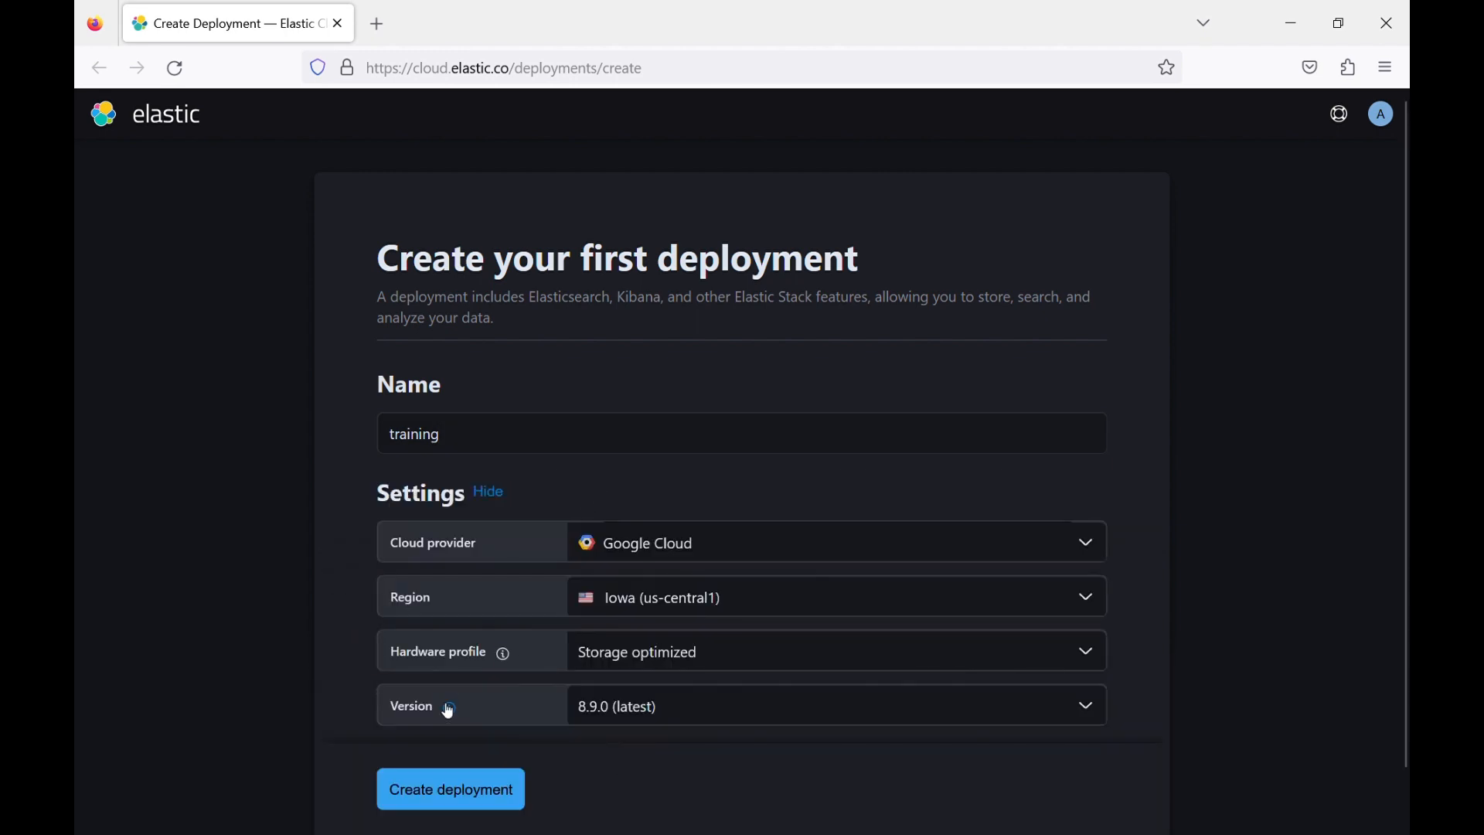
{"action": "left_click", "coordinate": [748, 723]}
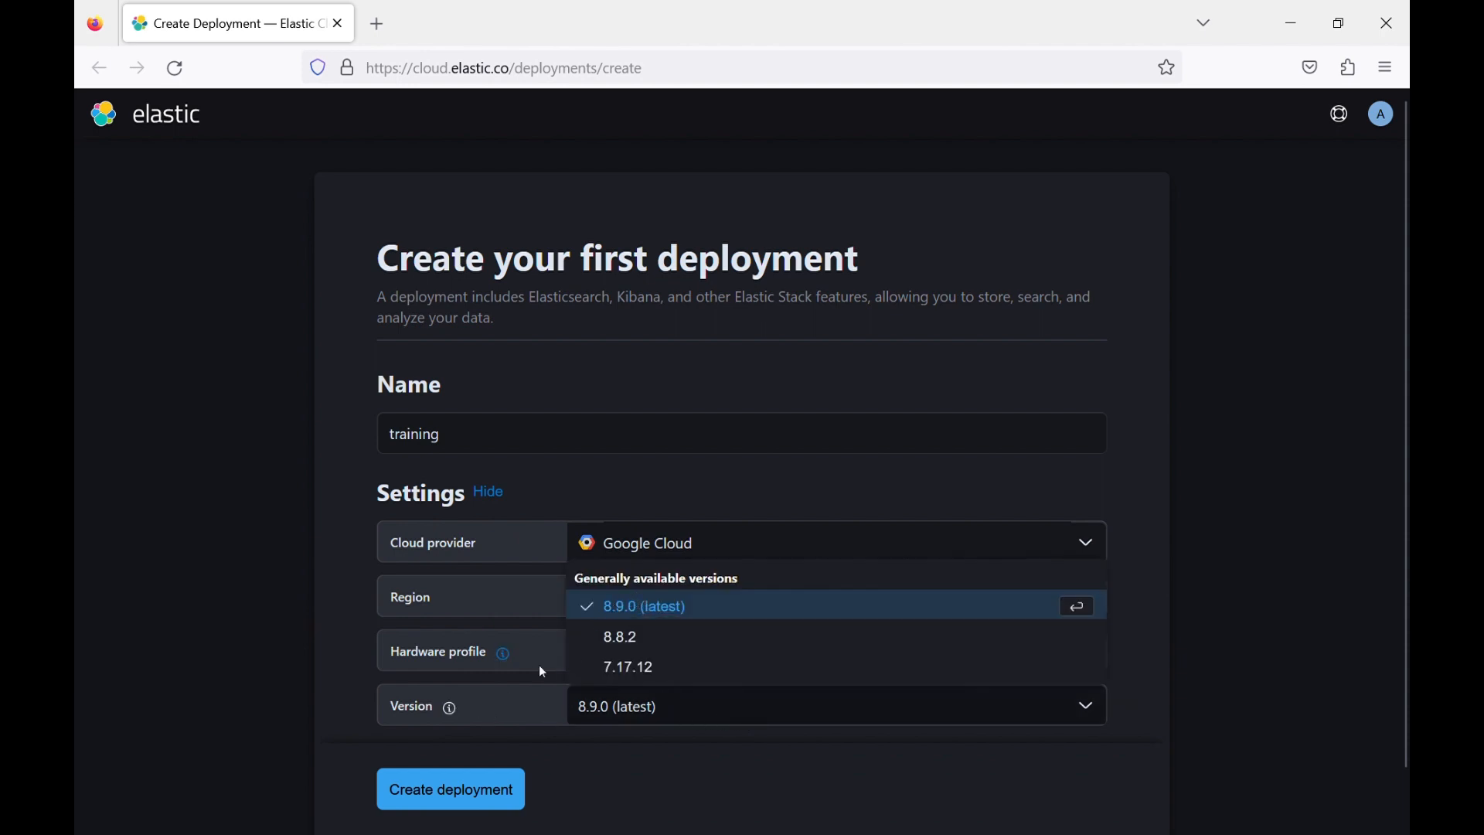
{"action": "left_click", "coordinate": [495, 715]}
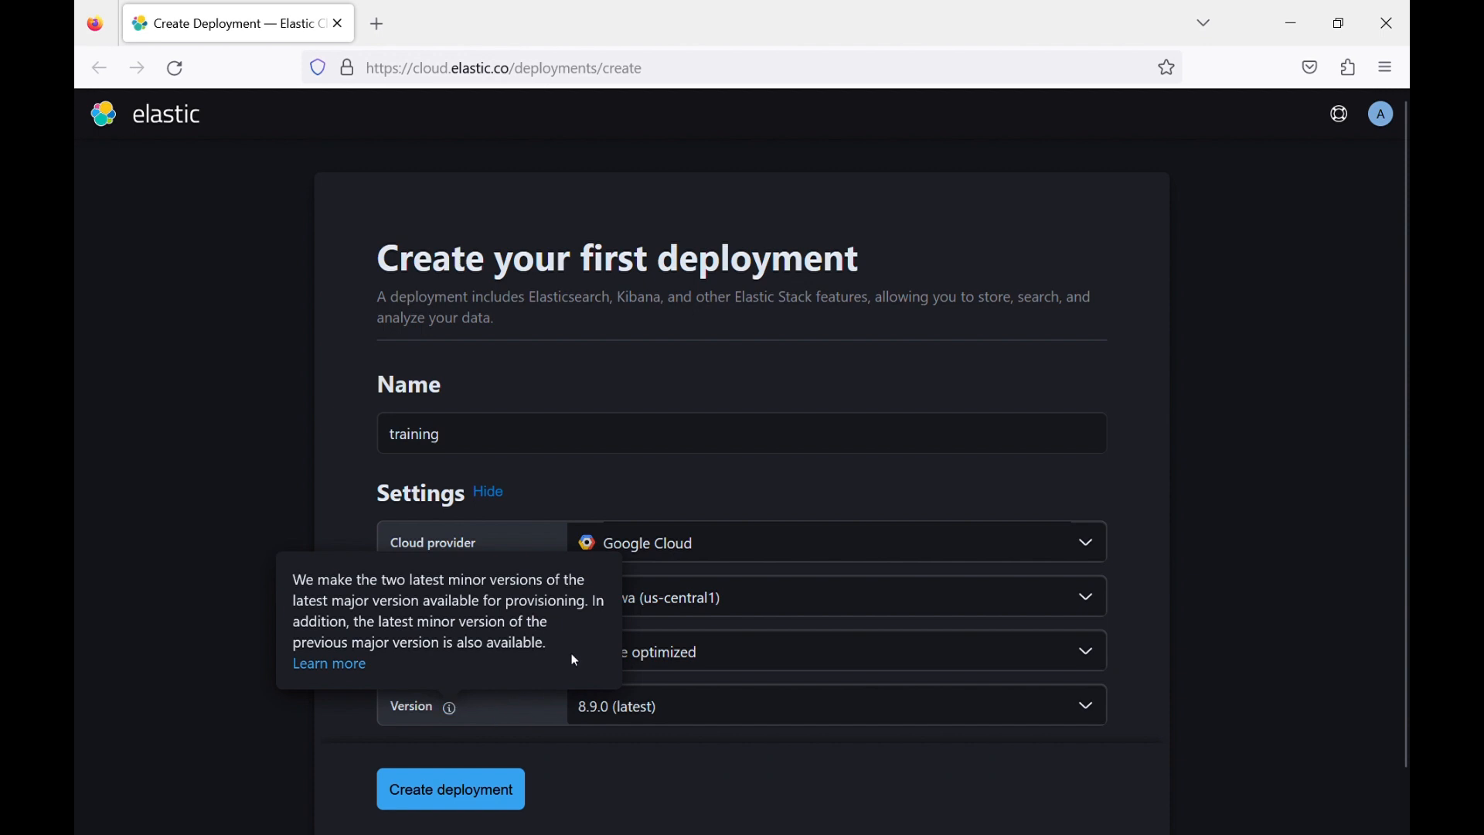
{"action": "left_click", "coordinate": [461, 799]}
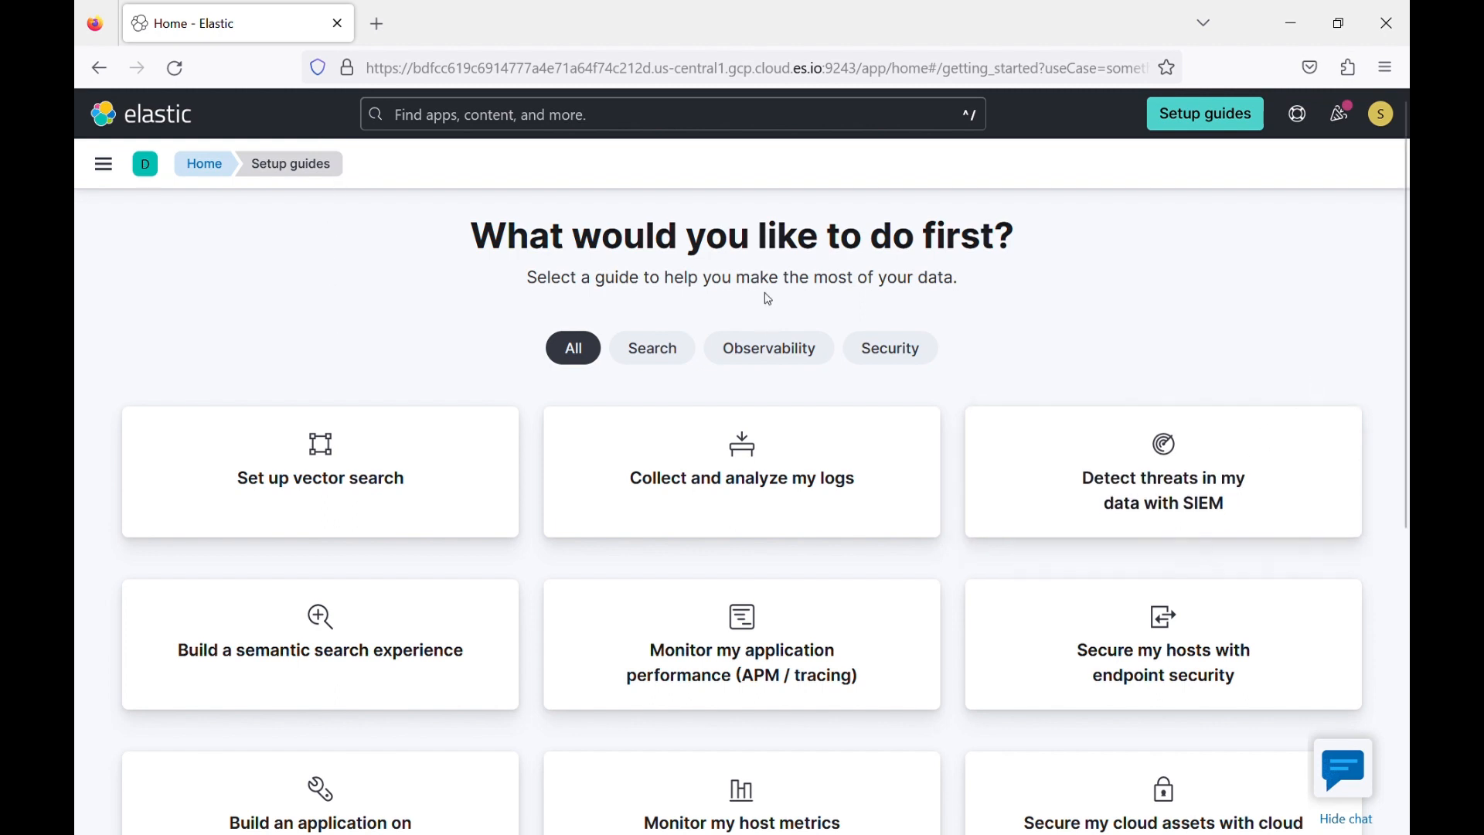
Look over the available setup guides and go to the Elastic home page.
{"action": "scroll", "coordinate": [641, 487], "scroll_direction": "down", "scroll_amount": 5}
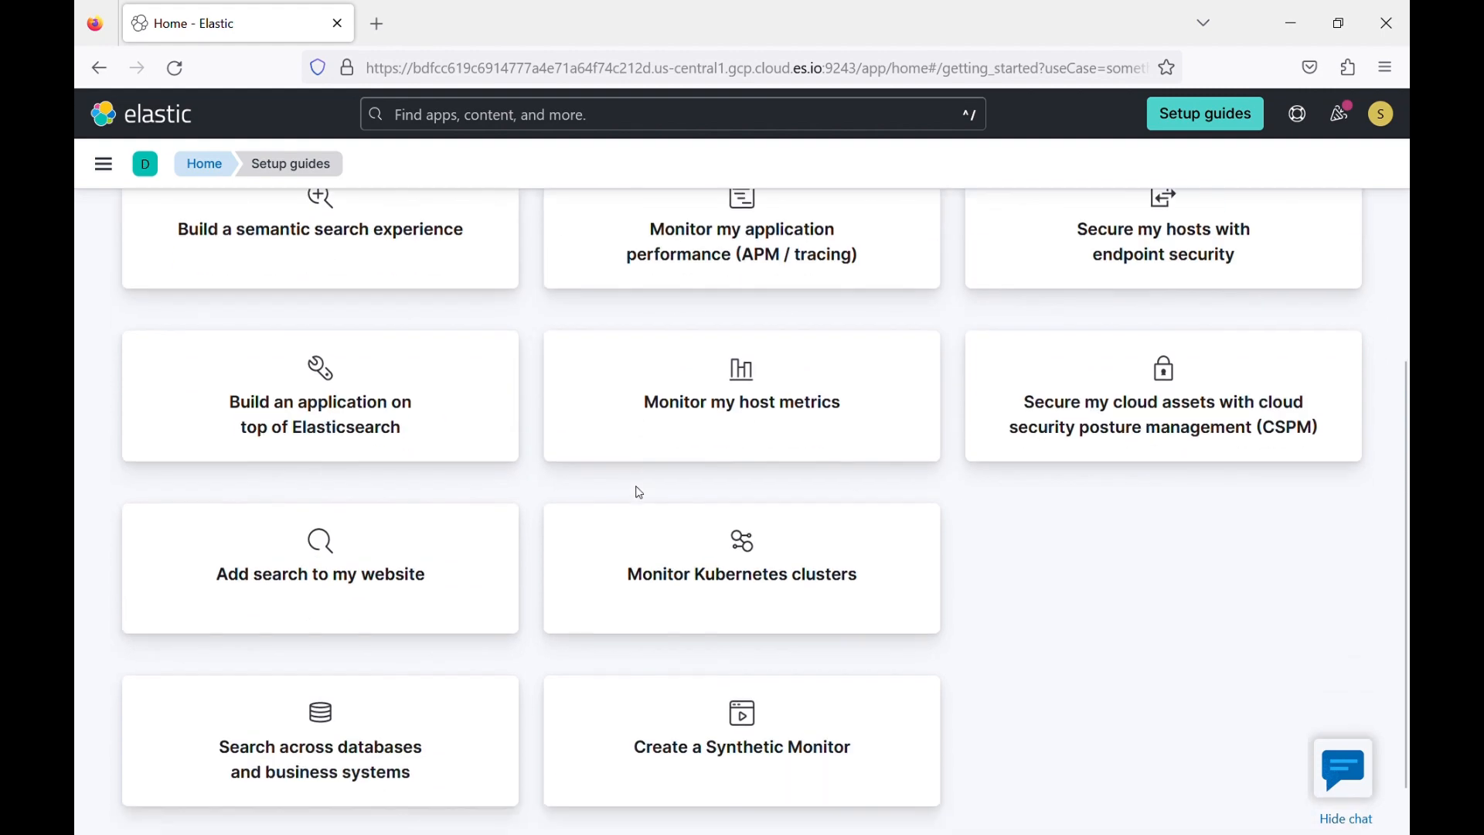
{"action": "scroll", "coordinate": [642, 495], "scroll_direction": "up", "scroll_amount": 6}
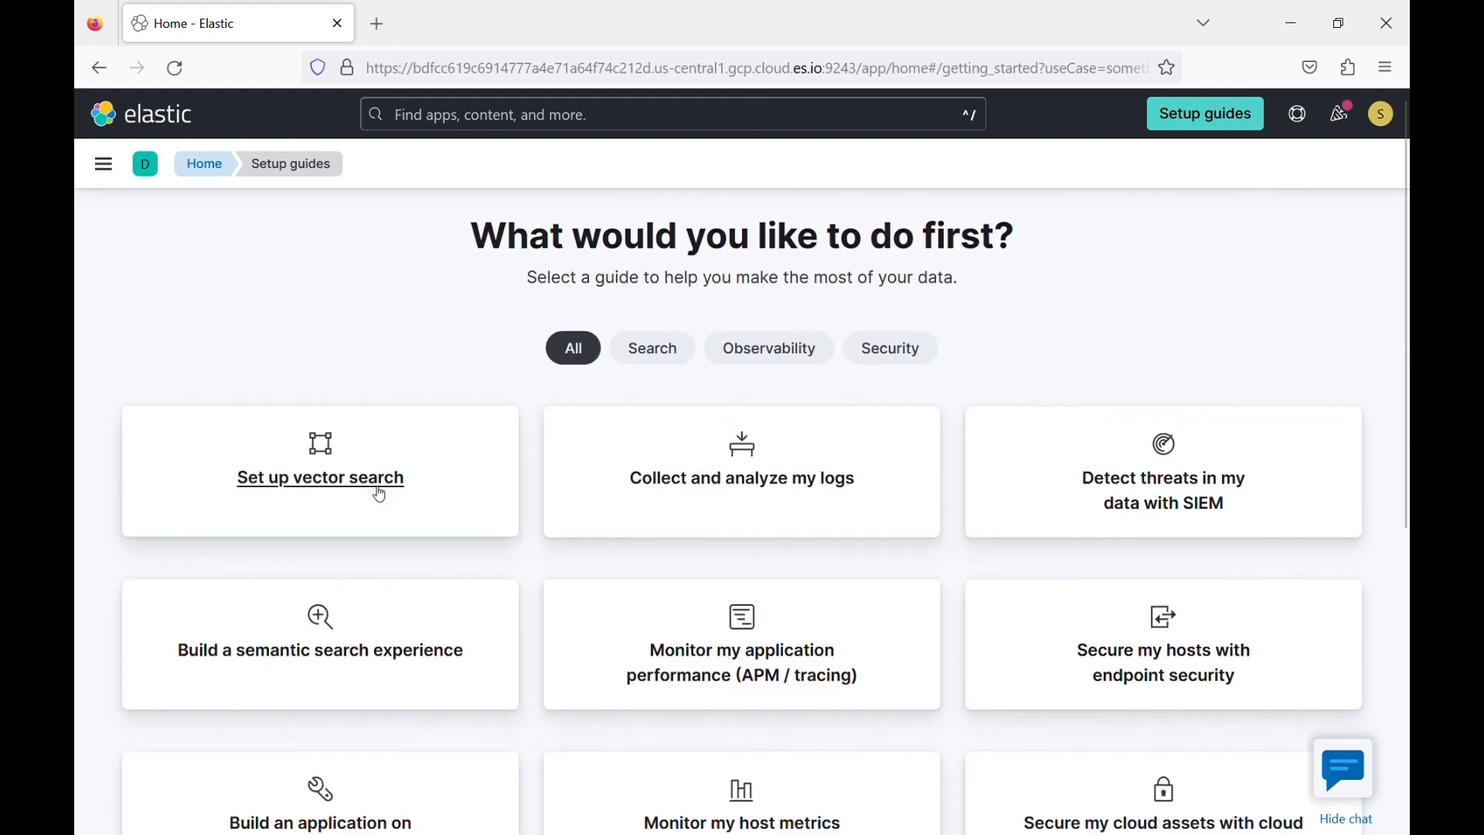
{"action": "left_click", "coordinate": [155, 120]}
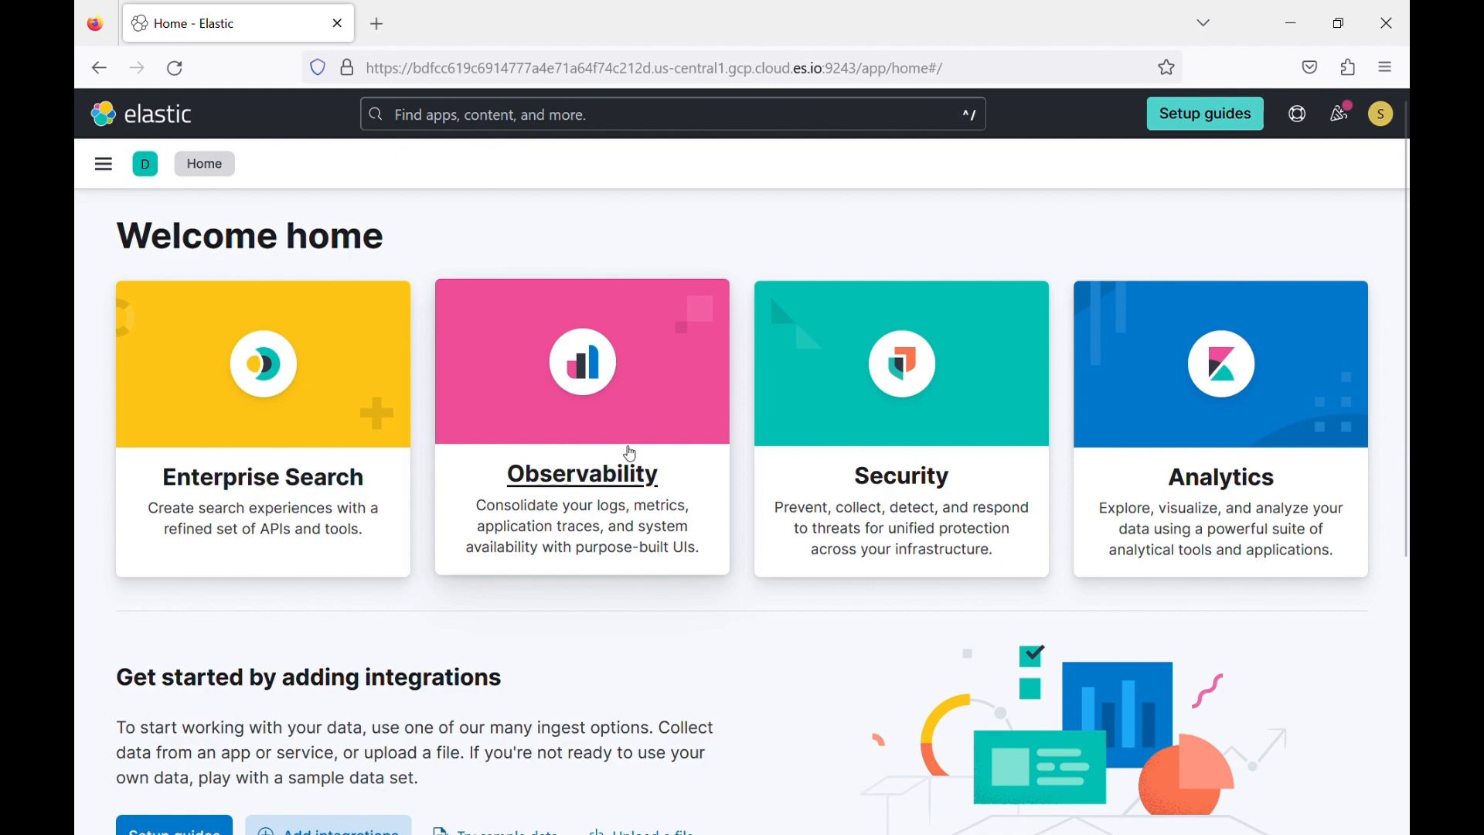
Look over the home page sections, open the Security solution and return to the home page.
{"action": "scroll", "coordinate": [422, 566], "scroll_direction": "down", "scroll_amount": 5}
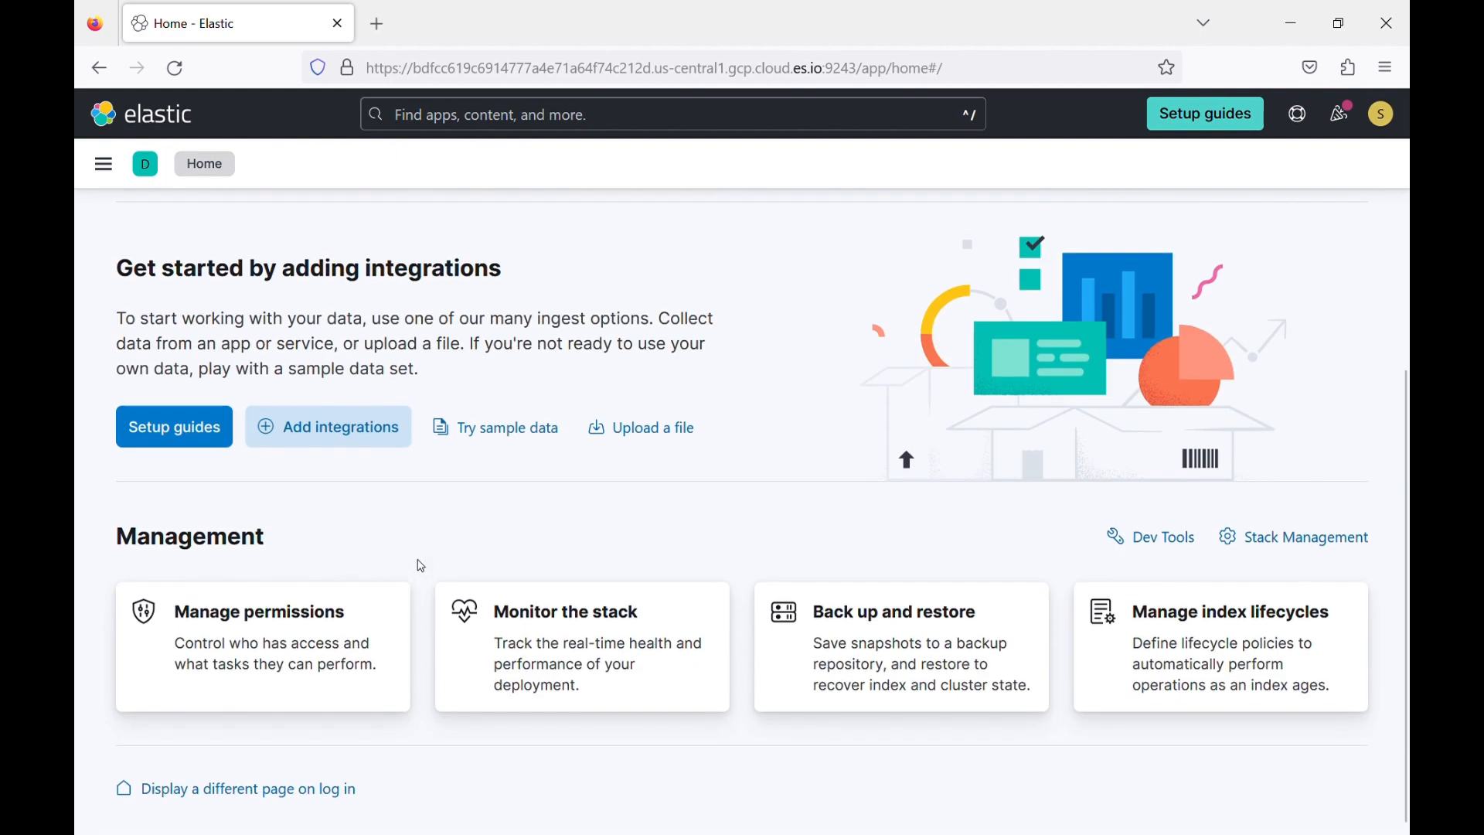
{"action": "scroll", "coordinate": [421, 566], "scroll_direction": "up", "scroll_amount": 5}
{"action": "left_click", "coordinate": [928, 432]}
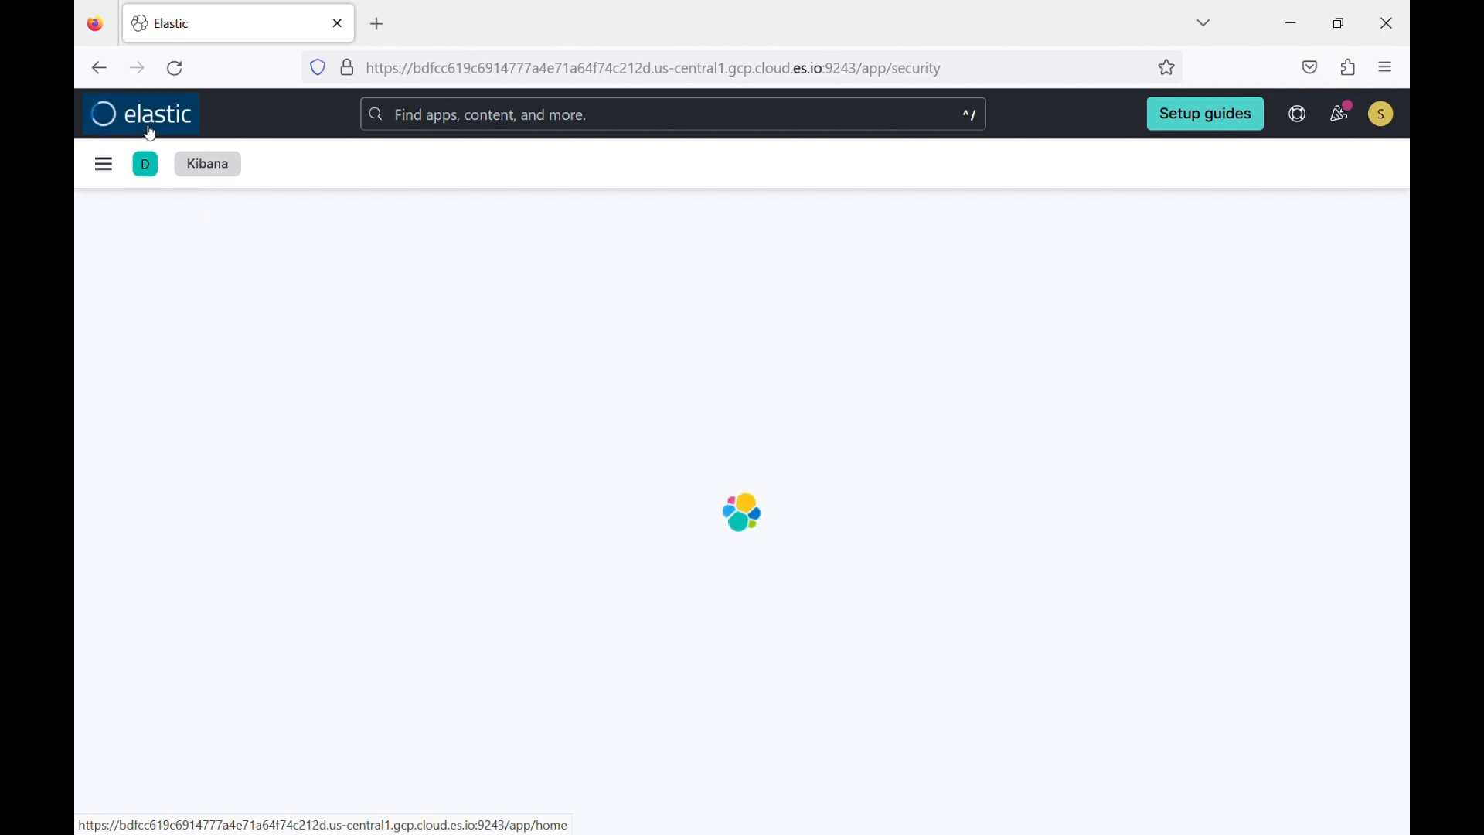
{"action": "left_click", "coordinate": [151, 134]}
Collapse the Enterprise Search, Observability, Security and Management groups in the main navigation.
{"action": "left_click", "coordinate": [106, 165]}
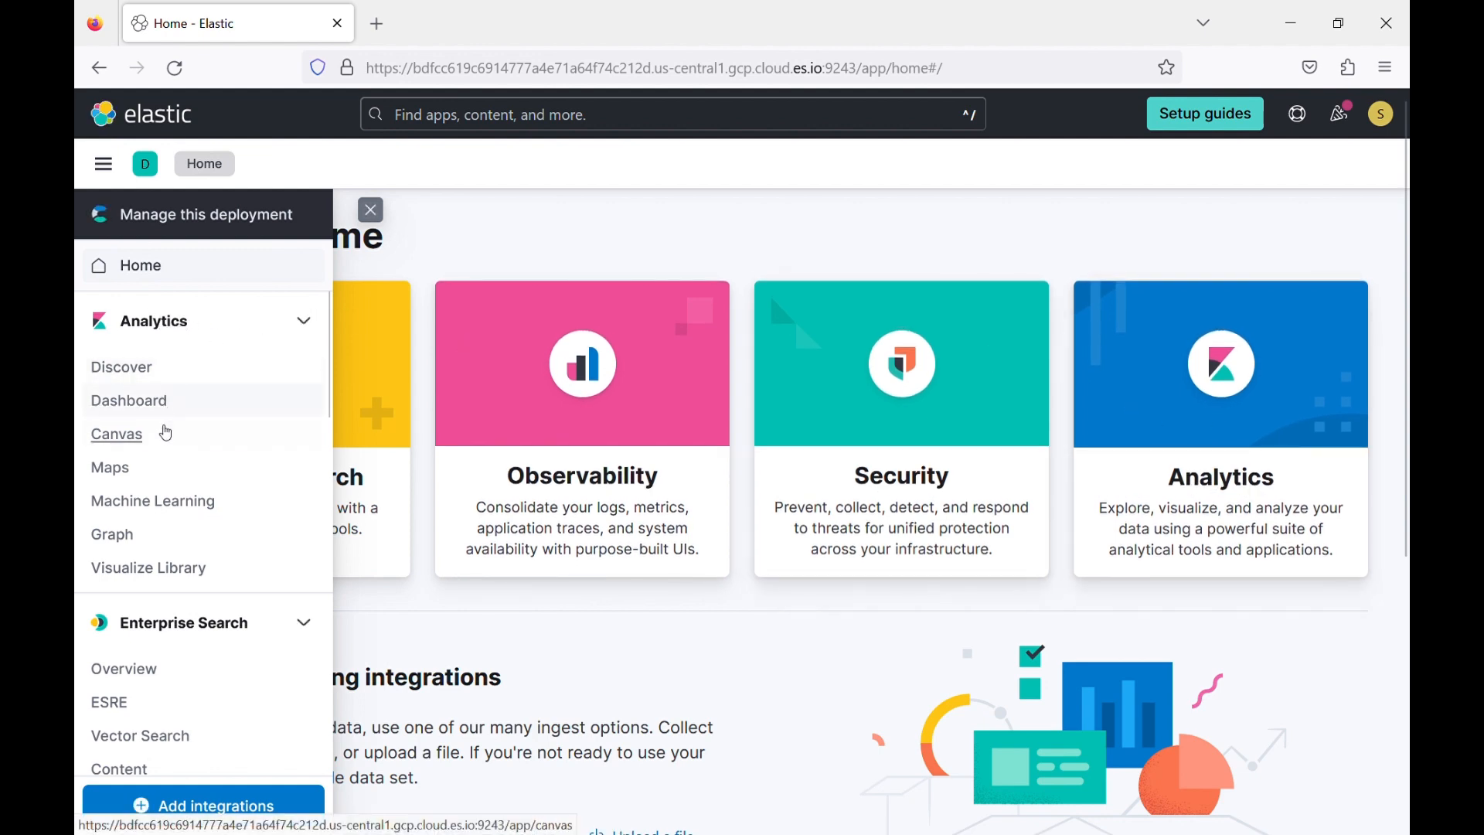
{"action": "scroll", "coordinate": [124, 568], "scroll_direction": "down", "scroll_amount": 4}
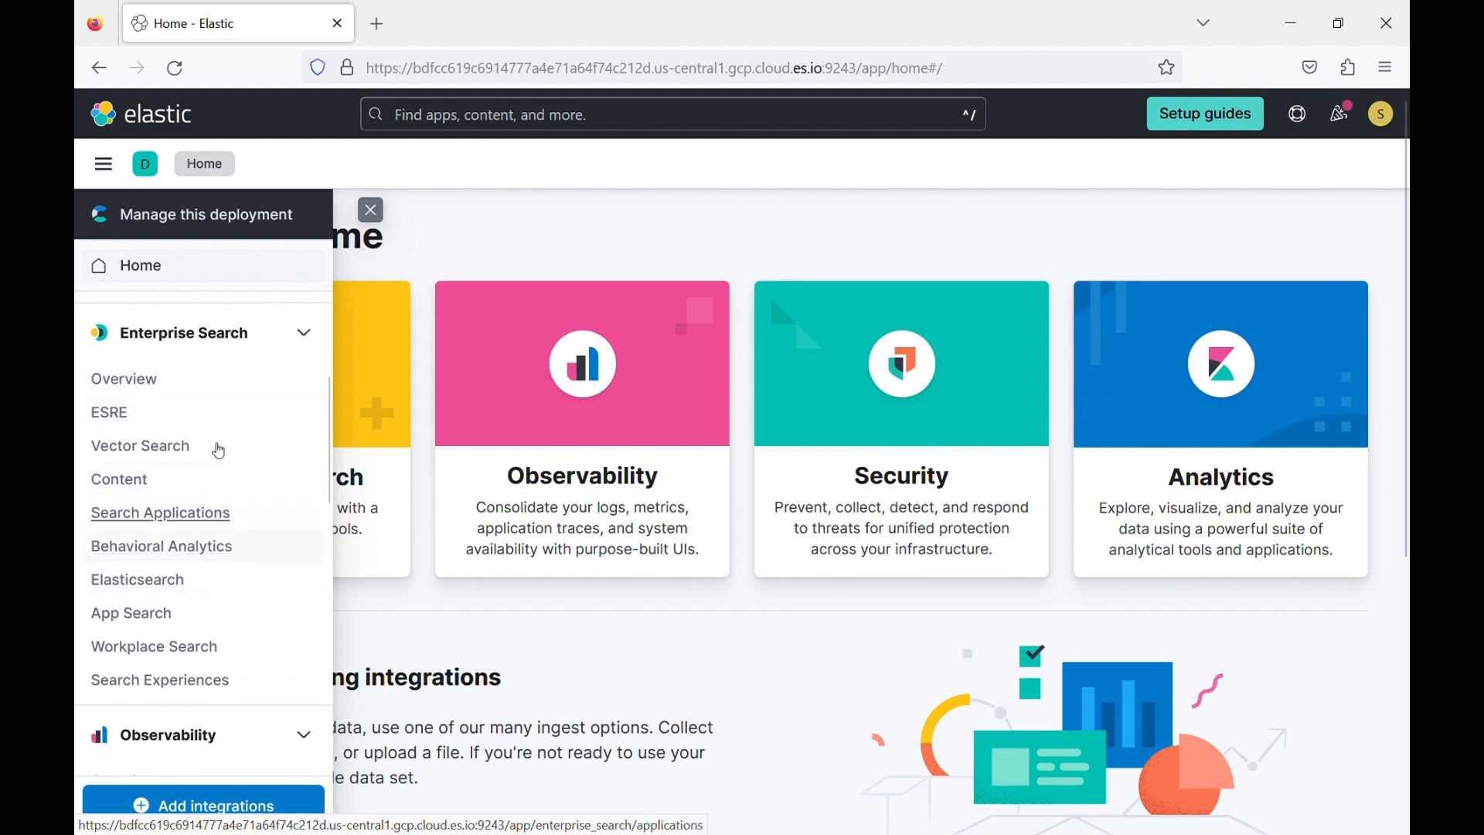
{"action": "left_click", "coordinate": [306, 334]}
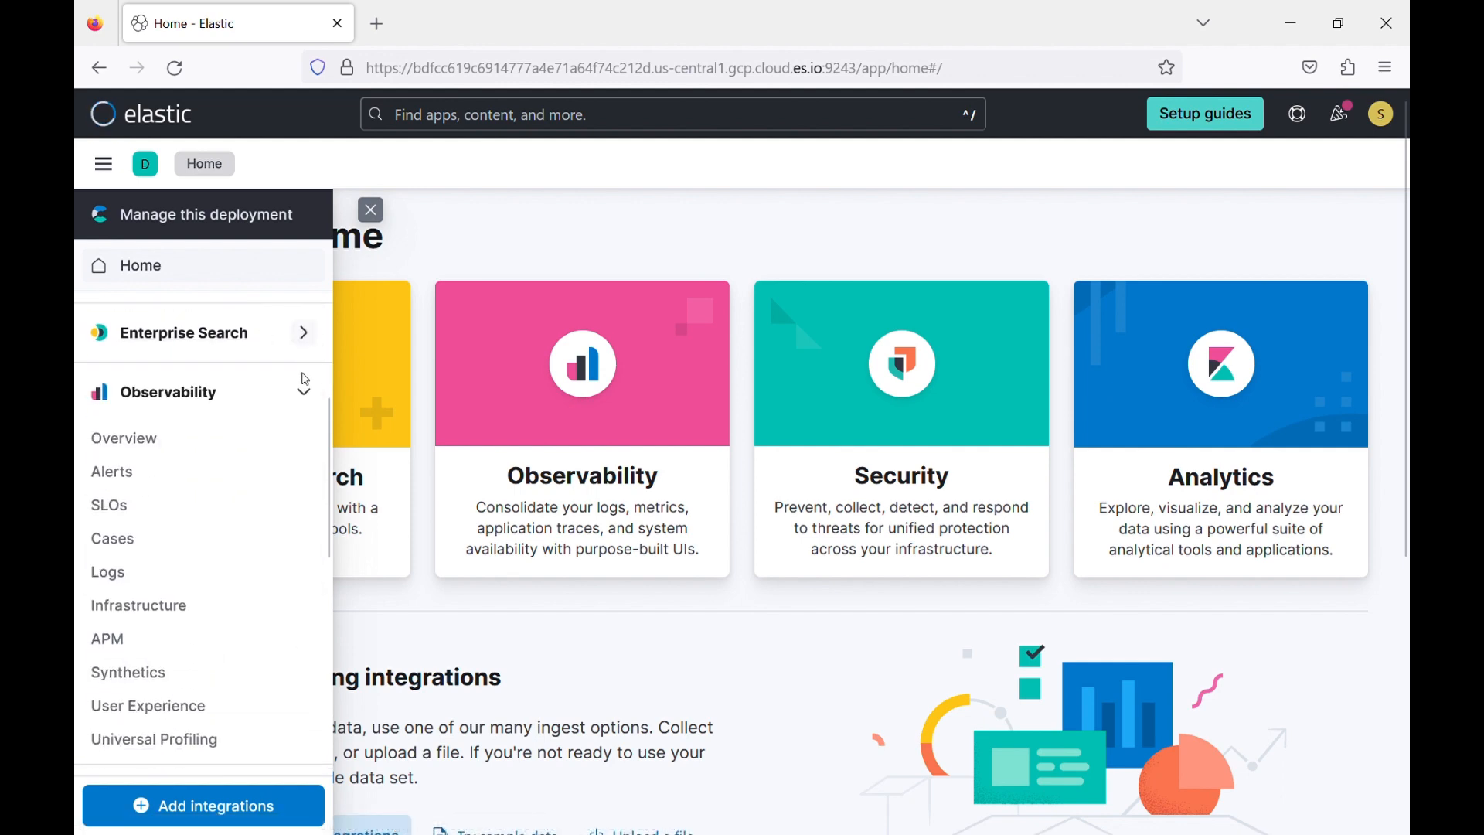
{"action": "left_click", "coordinate": [304, 386]}
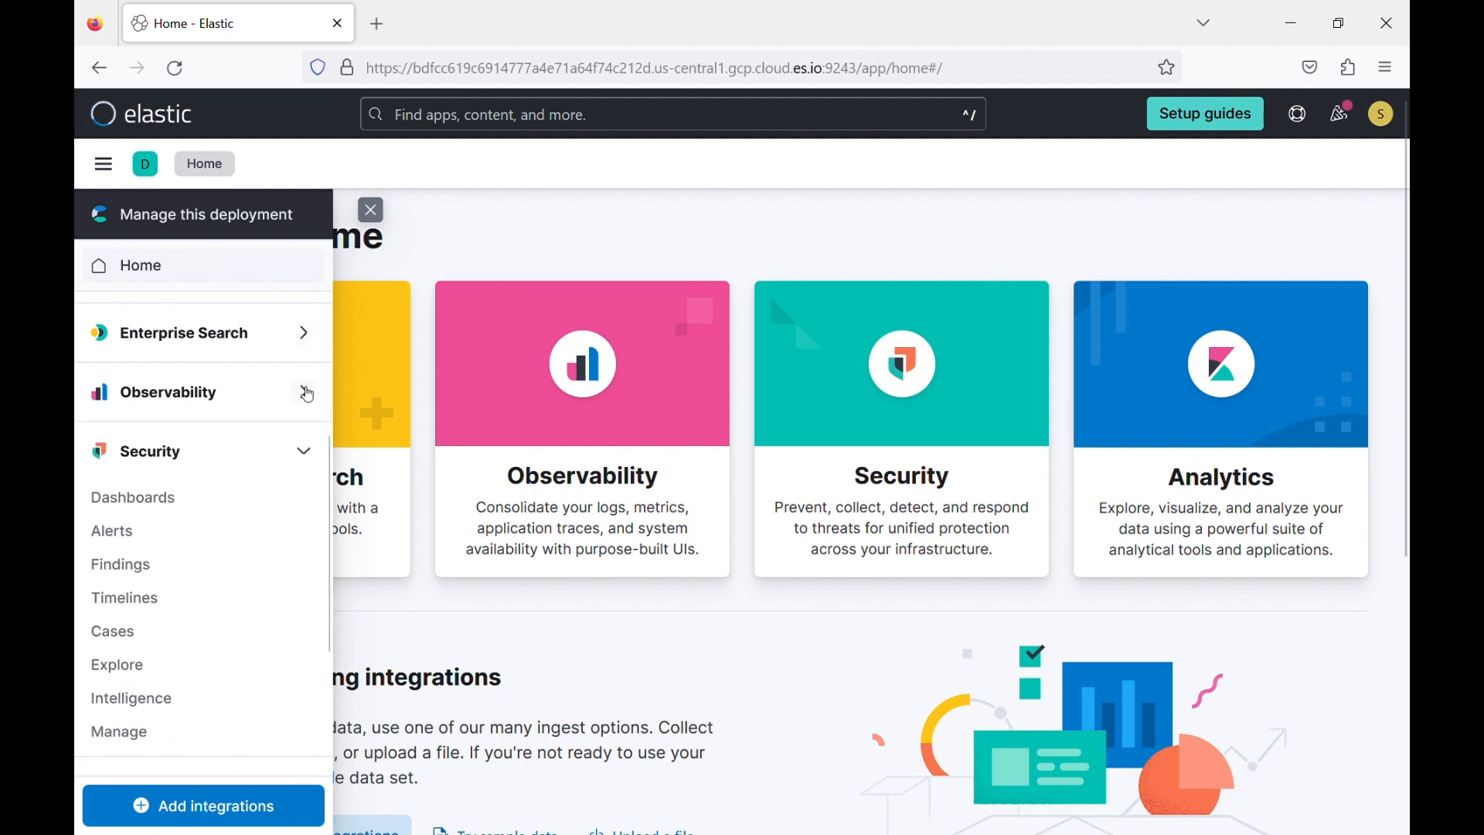
{"action": "left_click", "coordinate": [302, 450]}
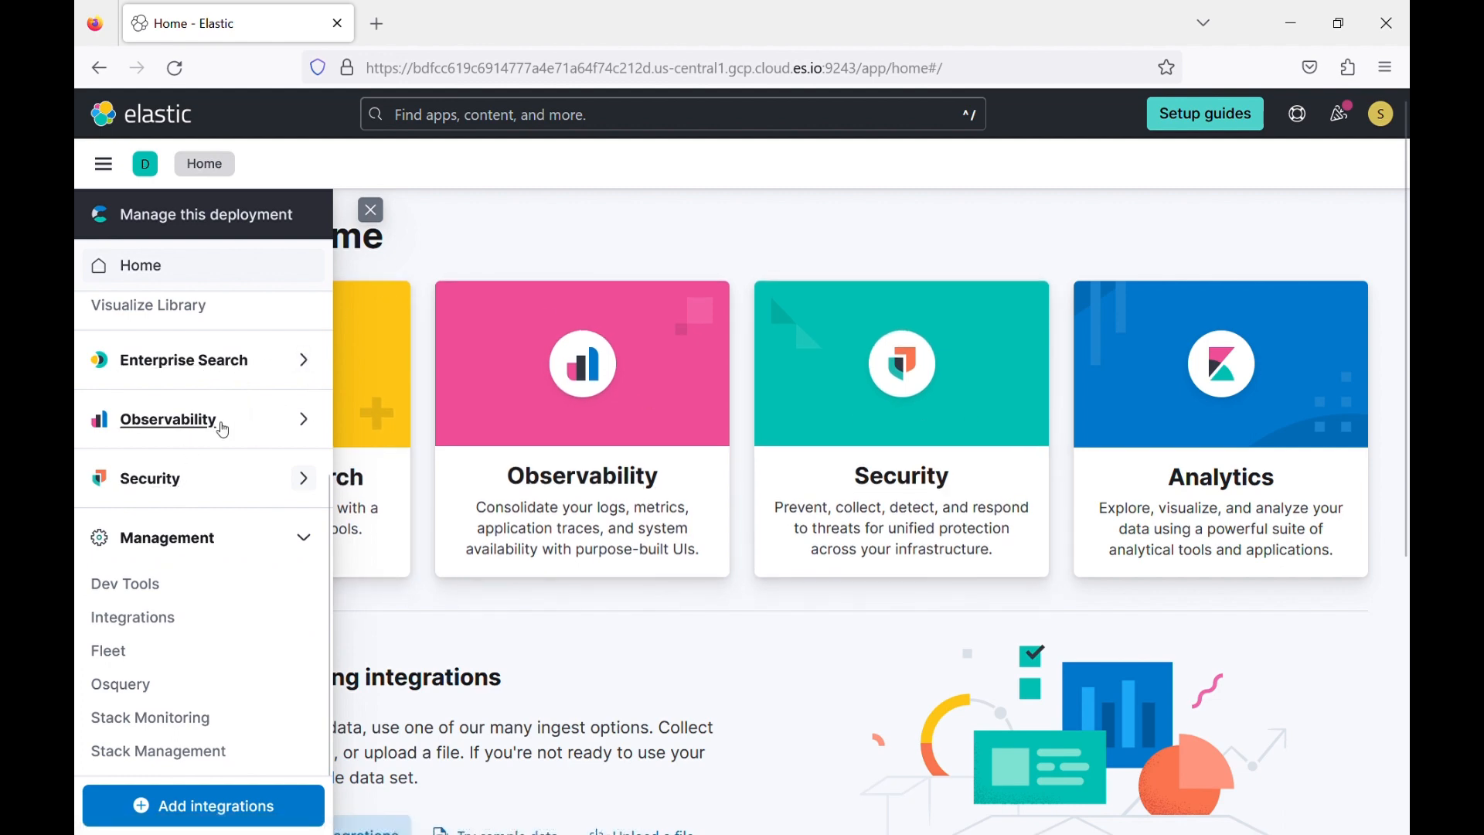
{"action": "scroll", "coordinate": [255, 423], "scroll_direction": "up", "scroll_amount": 1}
{"action": "scroll", "coordinate": [257, 423], "scroll_direction": "up", "scroll_amount": 2}
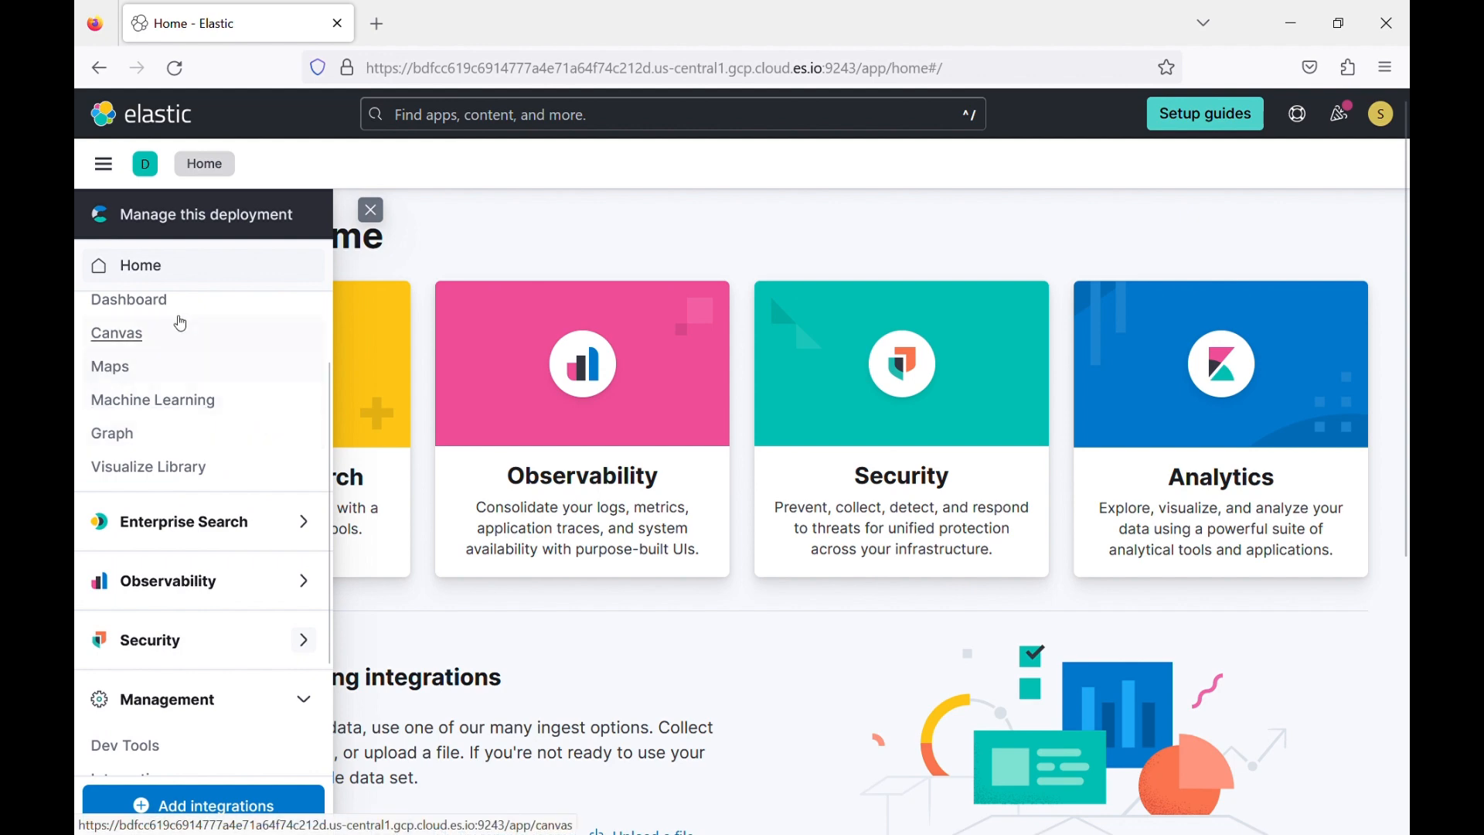
{"action": "scroll", "coordinate": [194, 386], "scroll_direction": "up", "scroll_amount": 1}
{"action": "scroll", "coordinate": [193, 386], "scroll_direction": "down", "scroll_amount": 2}
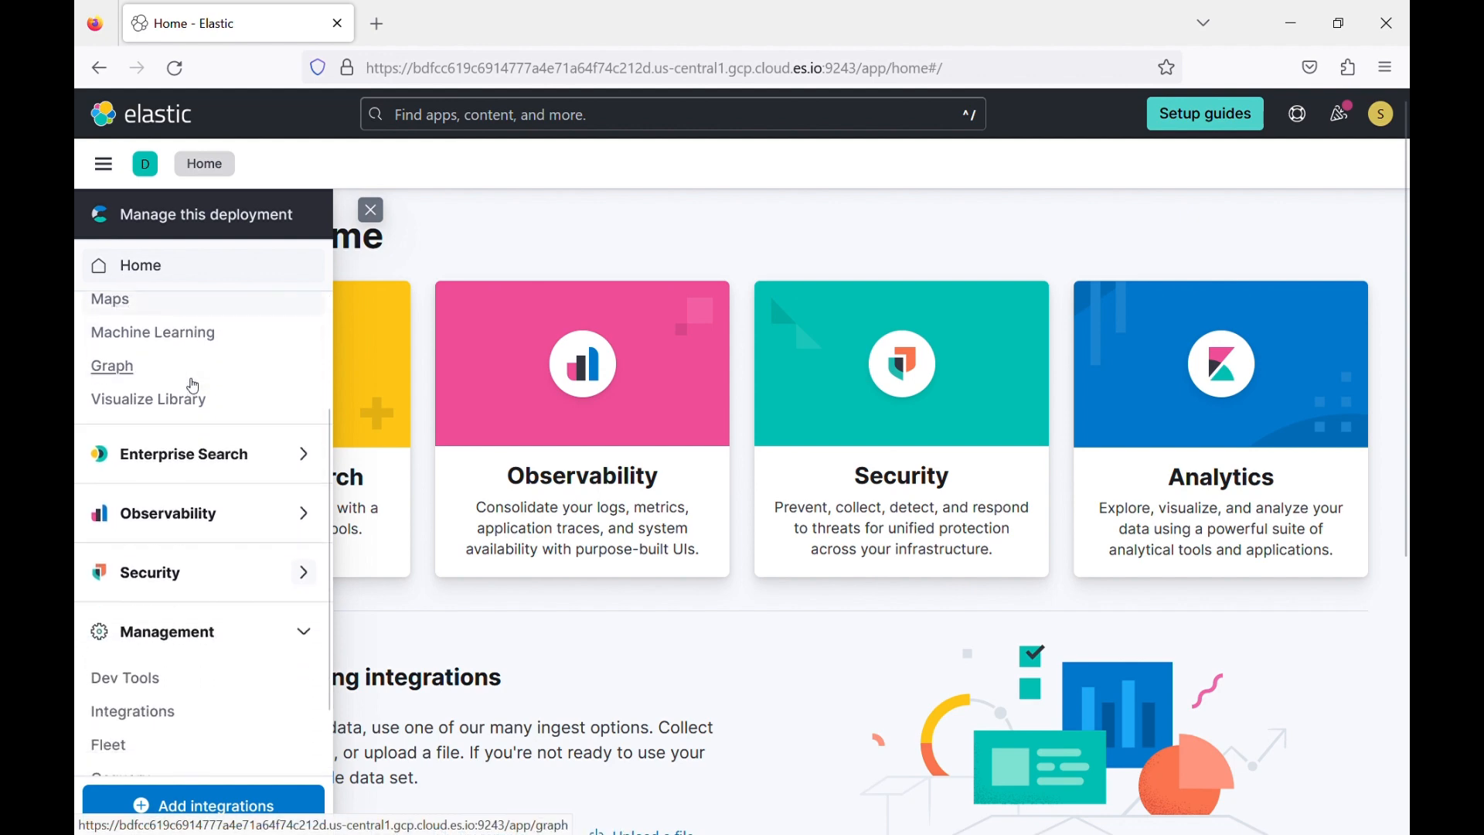
{"action": "scroll", "coordinate": [194, 385], "scroll_direction": "down", "scroll_amount": 1}
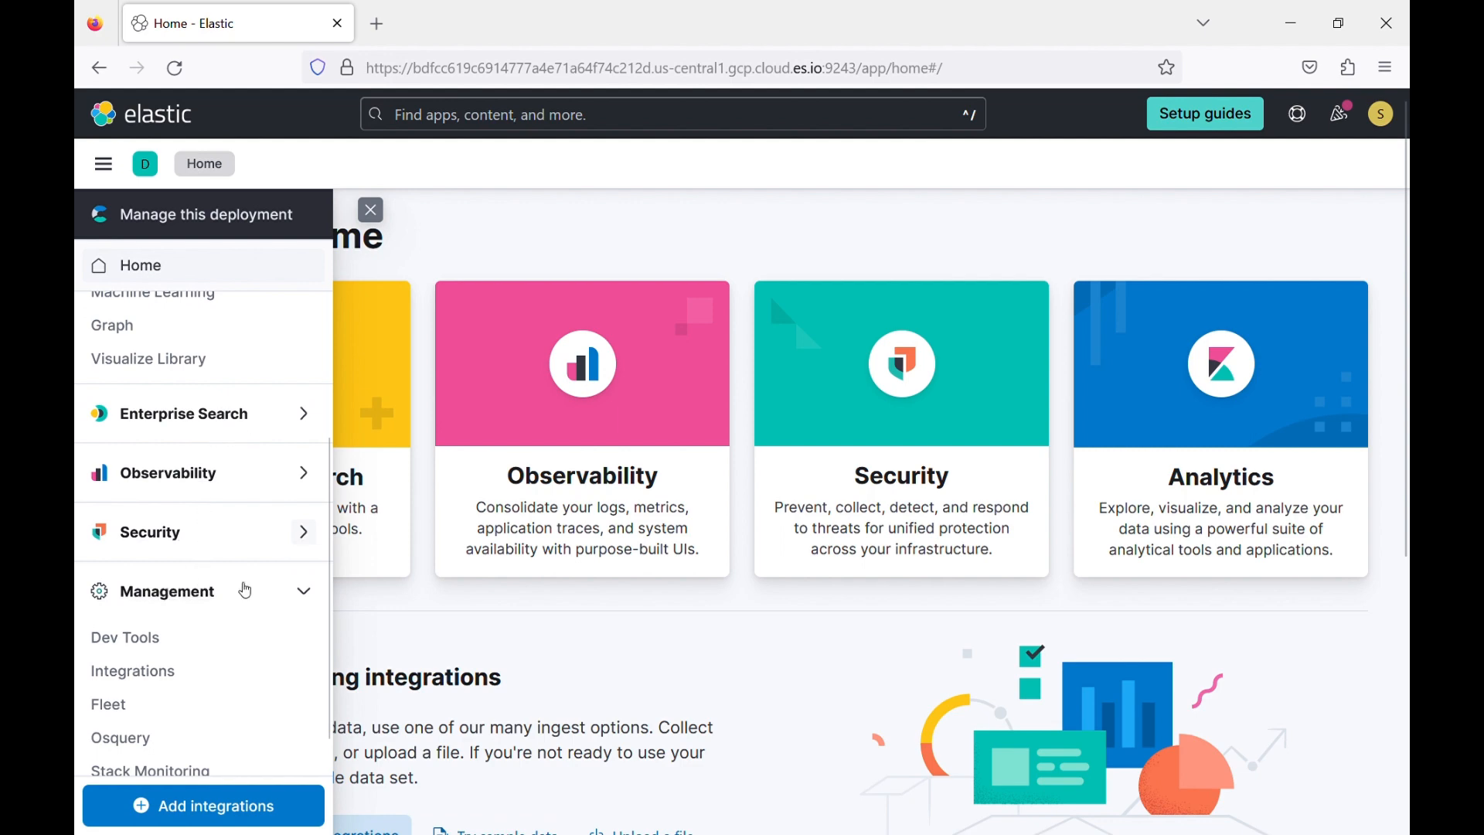
{"action": "left_click", "coordinate": [303, 592]}
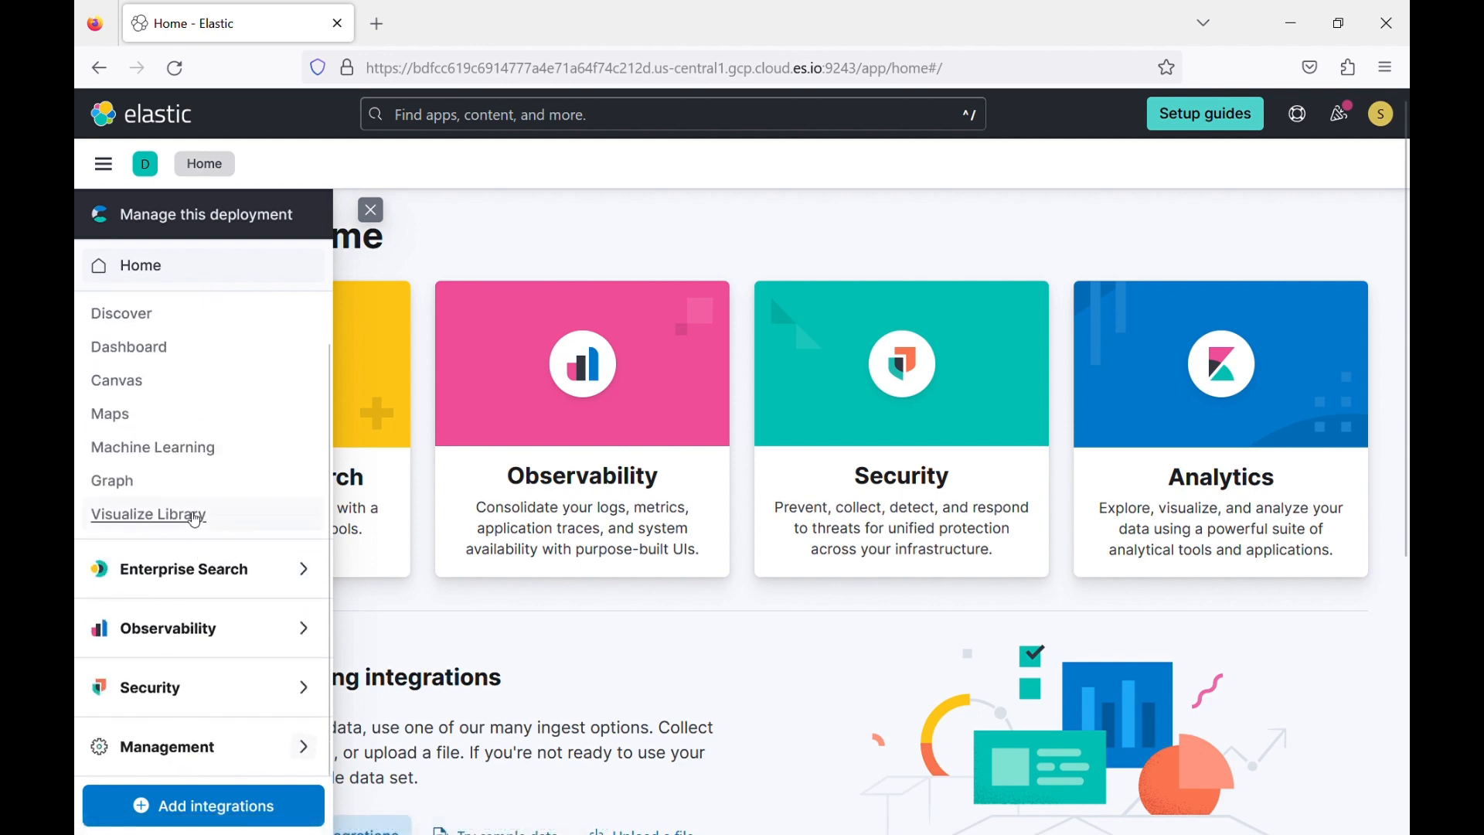
Open Discover in the Analytics group to view its search page.
{"action": "scroll", "coordinate": [203, 557], "scroll_direction": "up", "scroll_amount": 1}
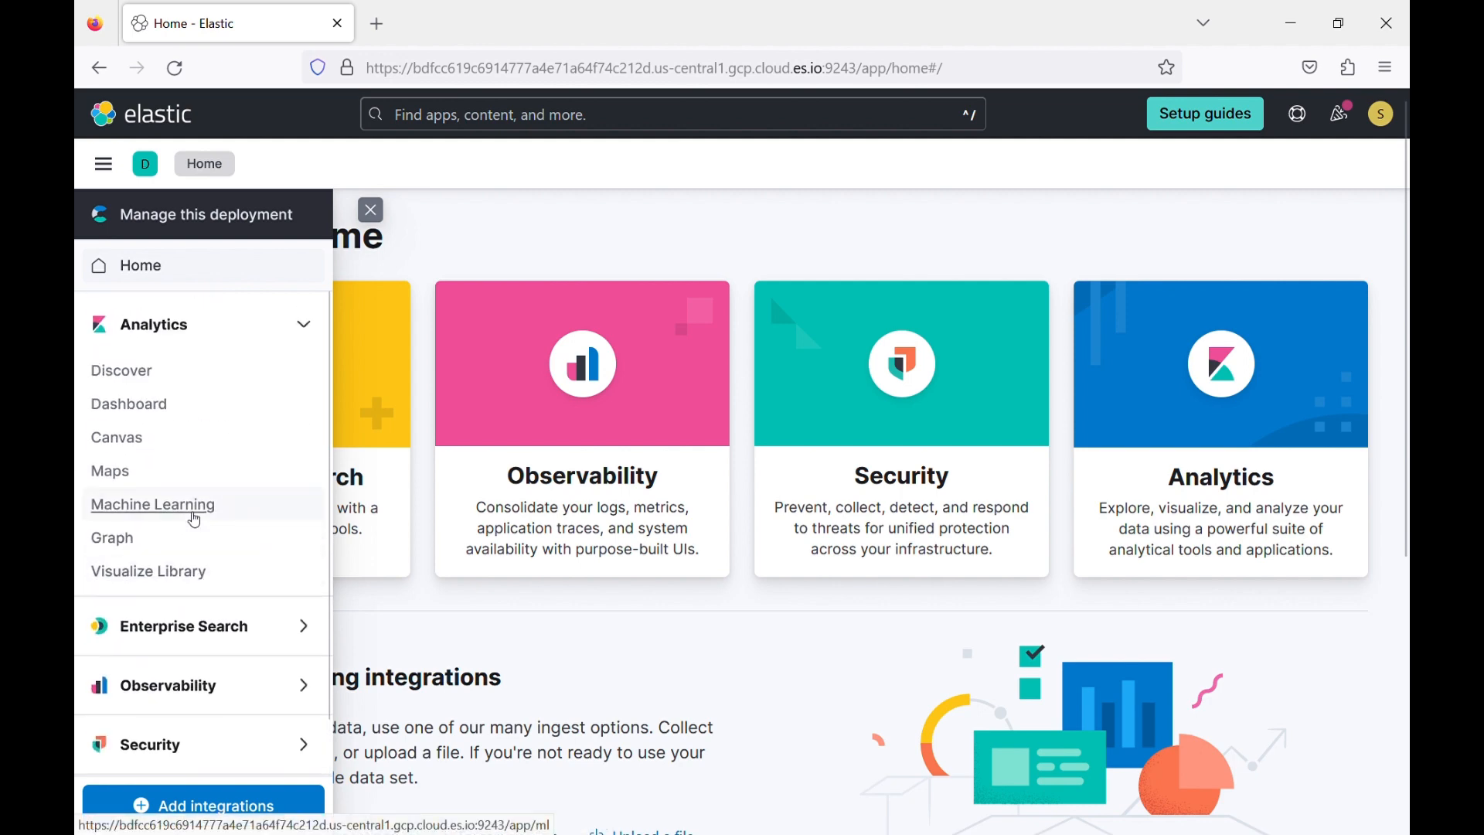
{"action": "left_click", "coordinate": [135, 373]}
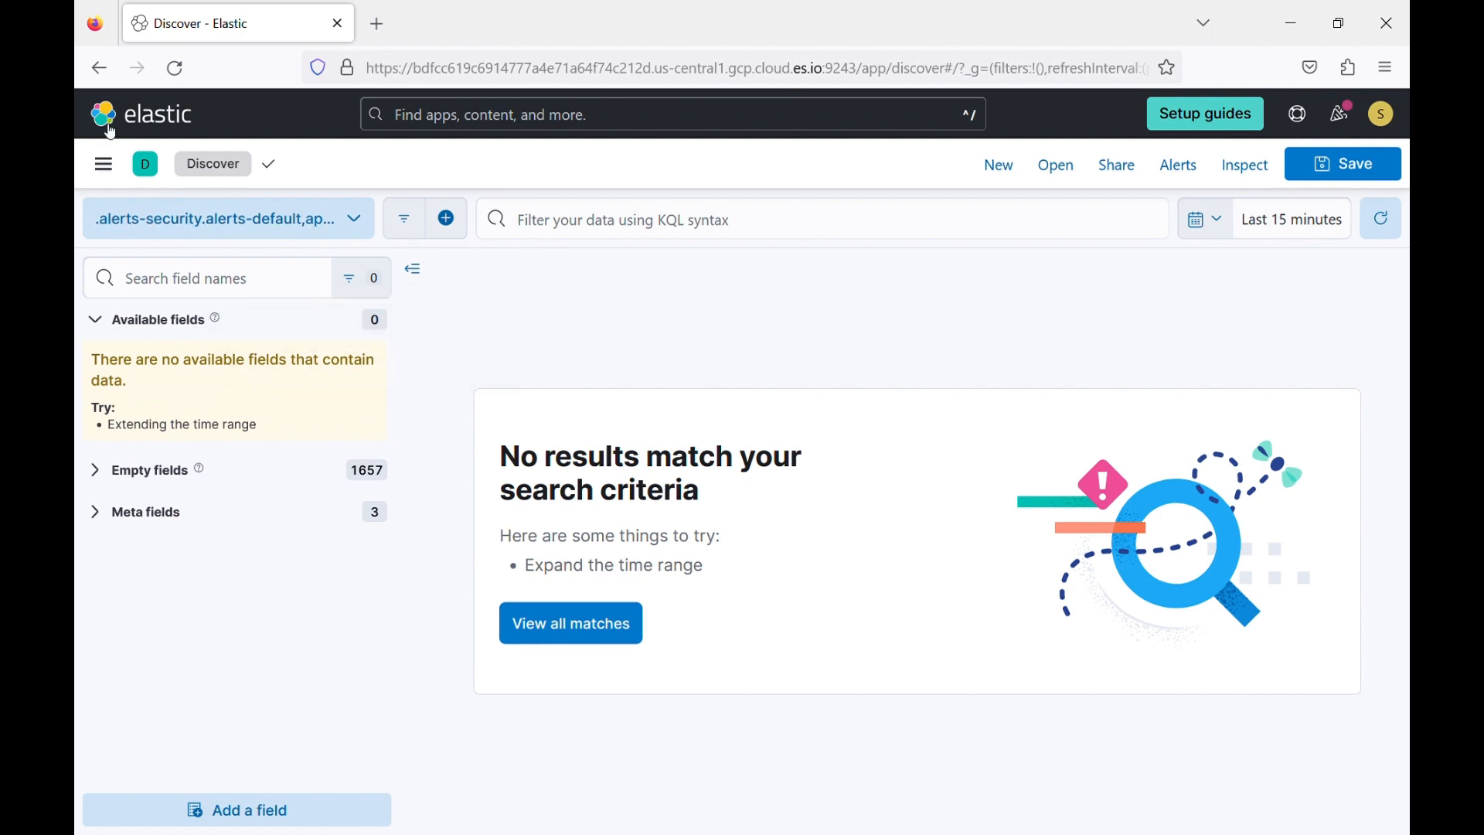
Return to the home page and open the sample data option for adding data.
{"action": "left_click", "coordinate": [111, 133]}
{"action": "scroll", "coordinate": [432, 519], "scroll_direction": "down", "scroll_amount": 2}
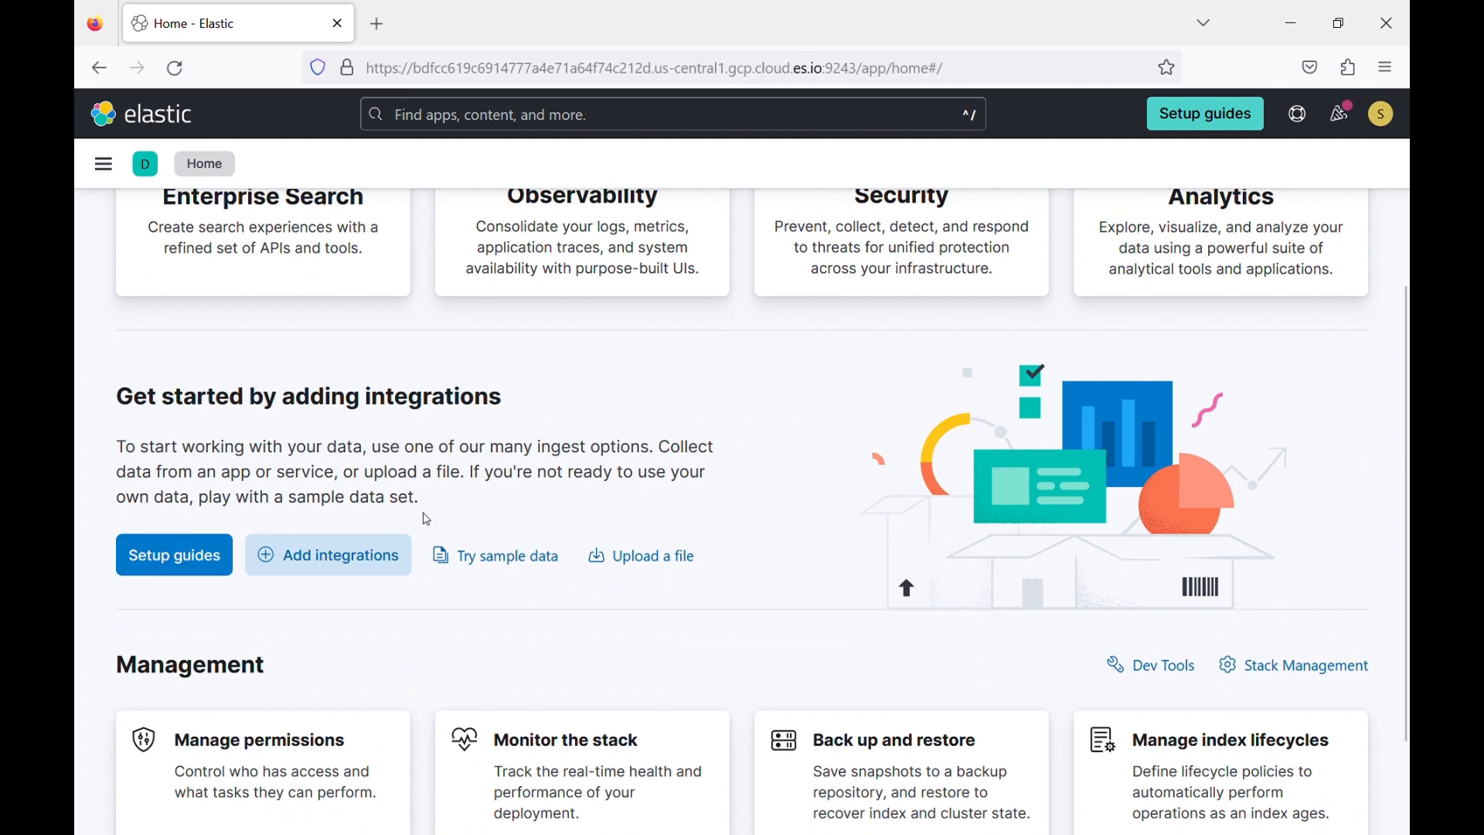
{"action": "left_click", "coordinate": [516, 565]}
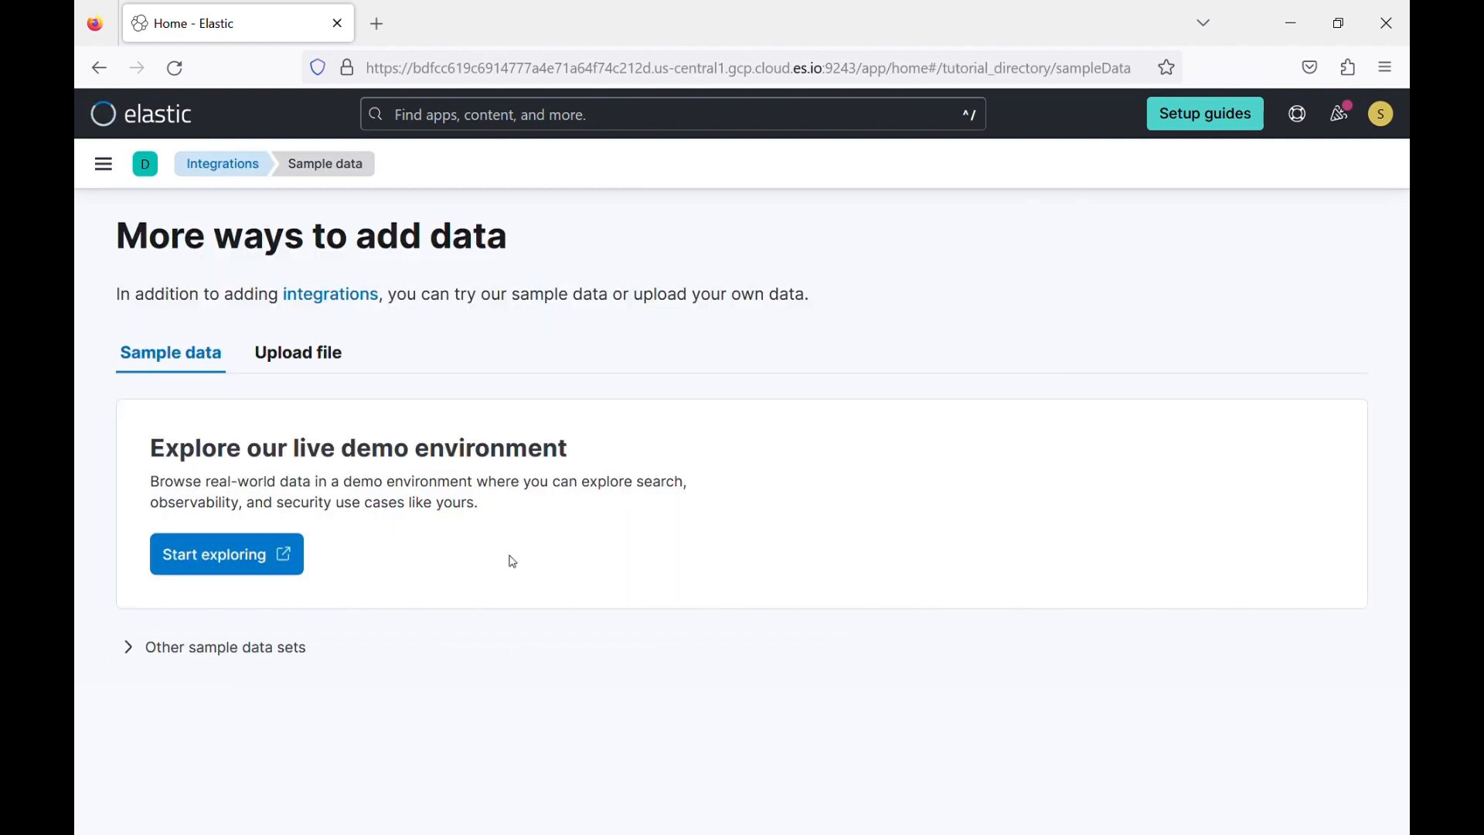
Look at the file upload option and the live demo environment, and return to the sample data page.
{"action": "left_click", "coordinate": [308, 359]}
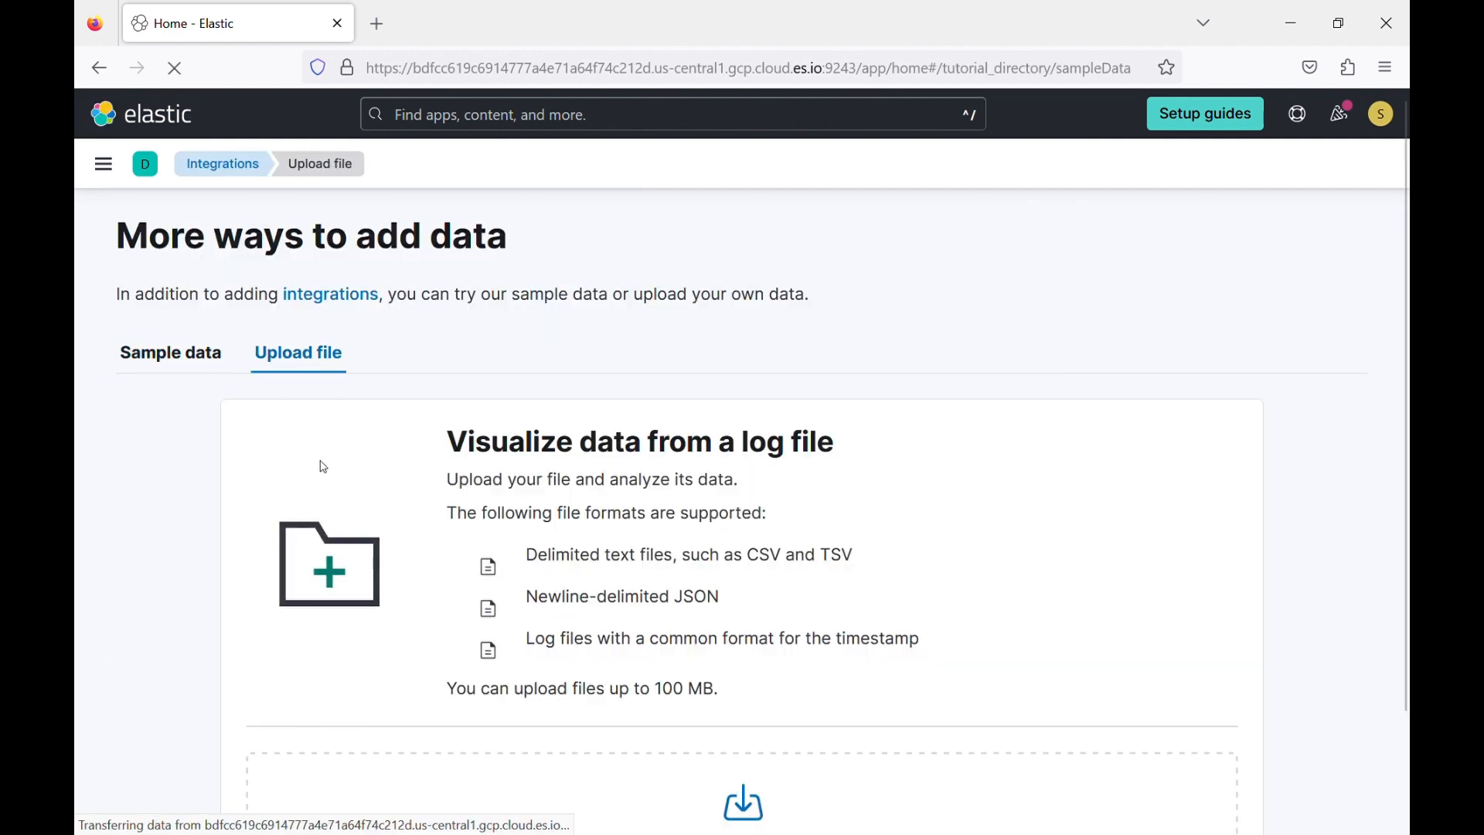
{"action": "scroll", "coordinate": [328, 456], "scroll_direction": "down", "scroll_amount": 2}
{"action": "scroll", "coordinate": [336, 461], "scroll_direction": "up", "scroll_amount": 2}
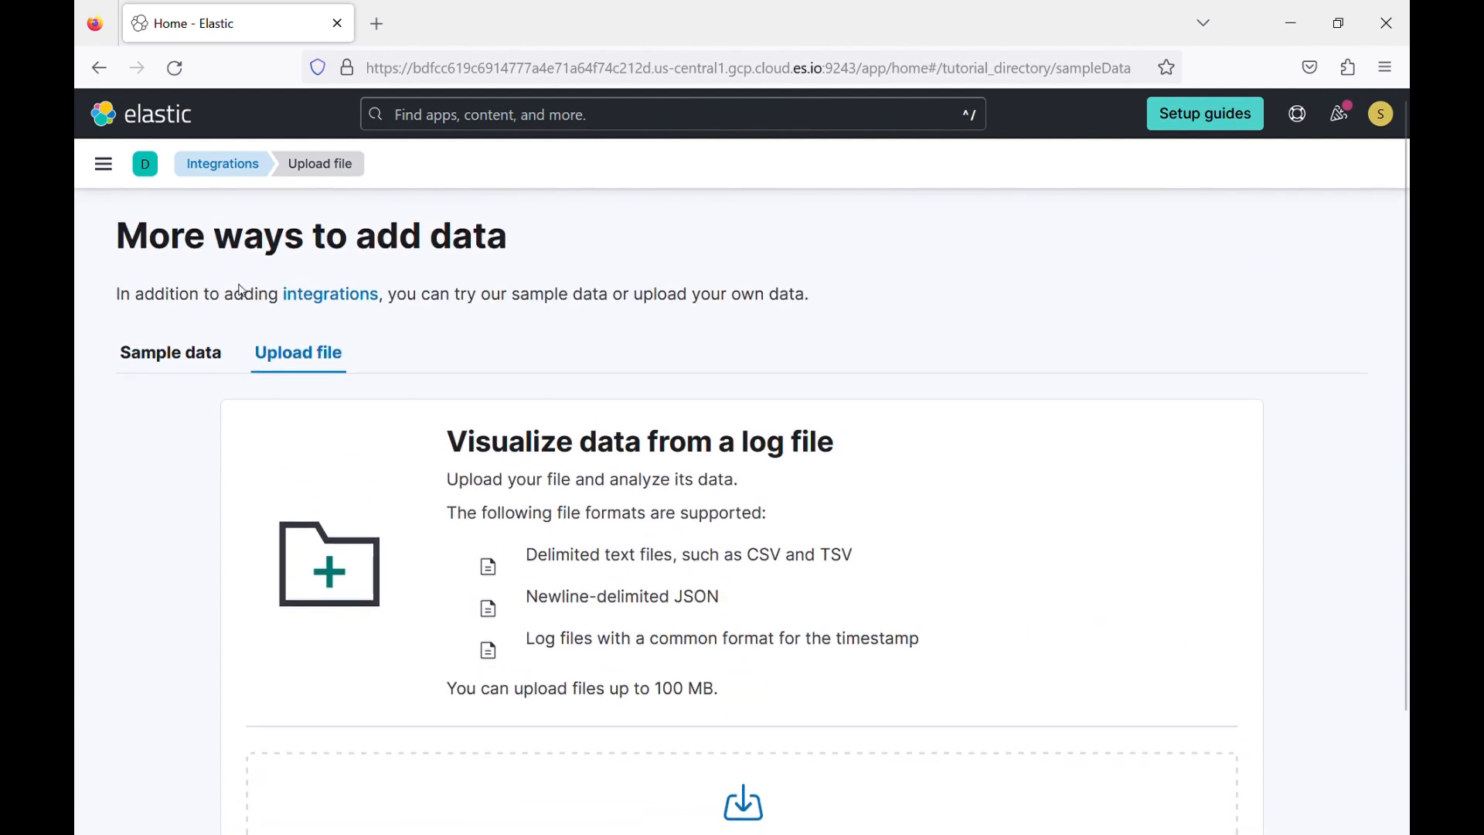
{"action": "left_click", "coordinate": [191, 359]}
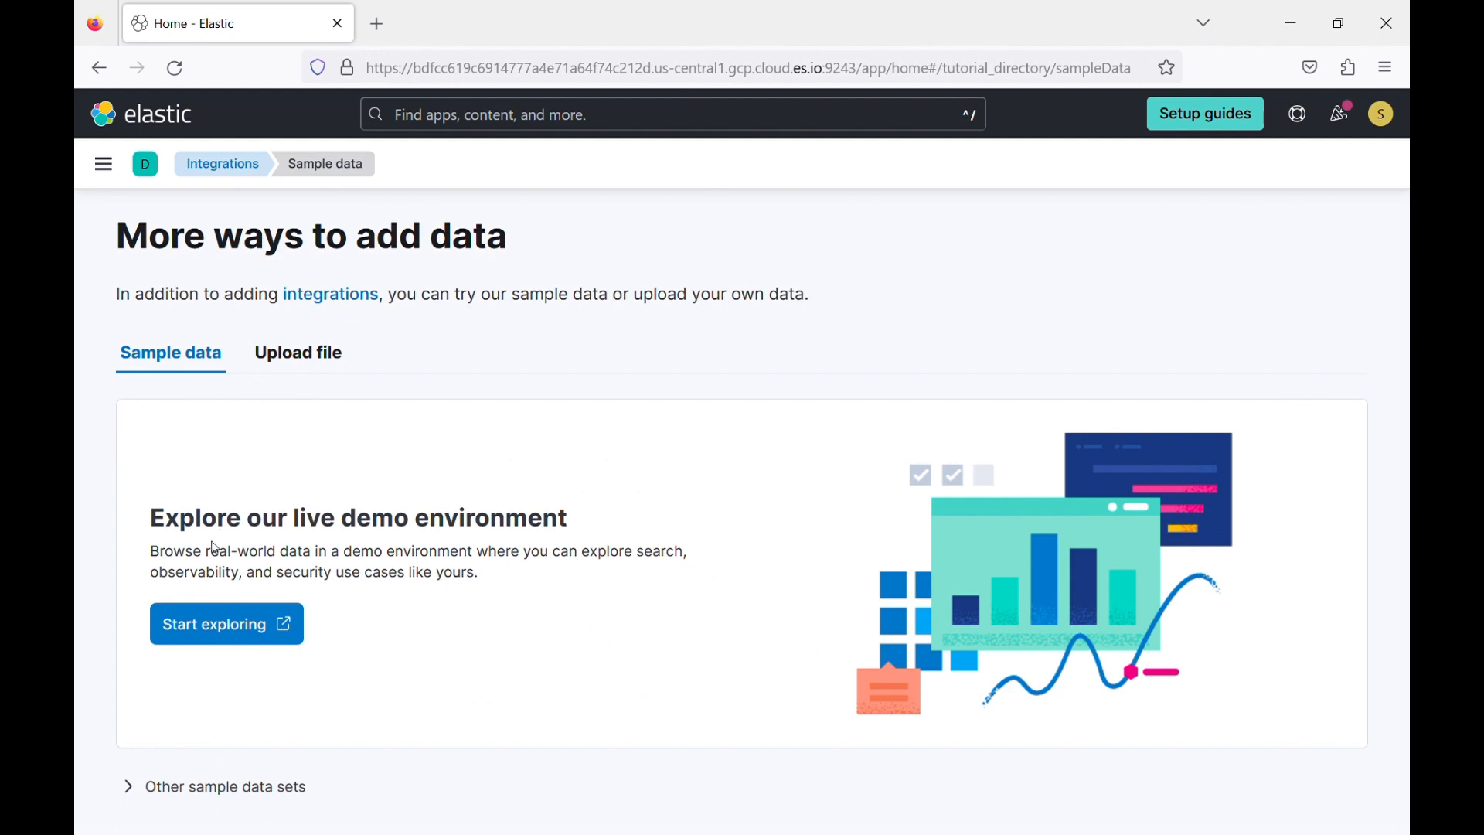
{"action": "left_click", "coordinate": [222, 623]}
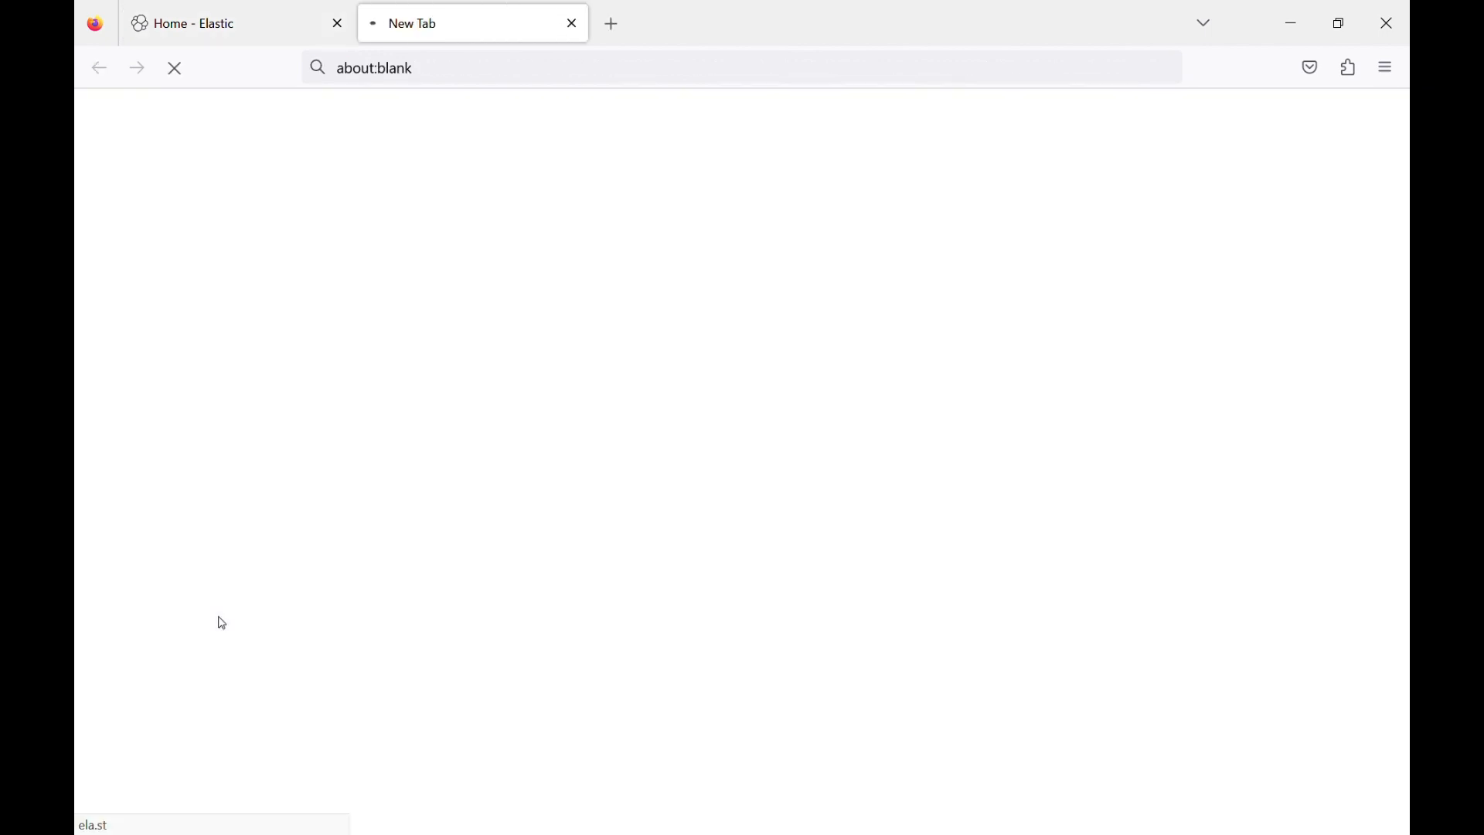
{"action": "left_click", "coordinate": [572, 23]}
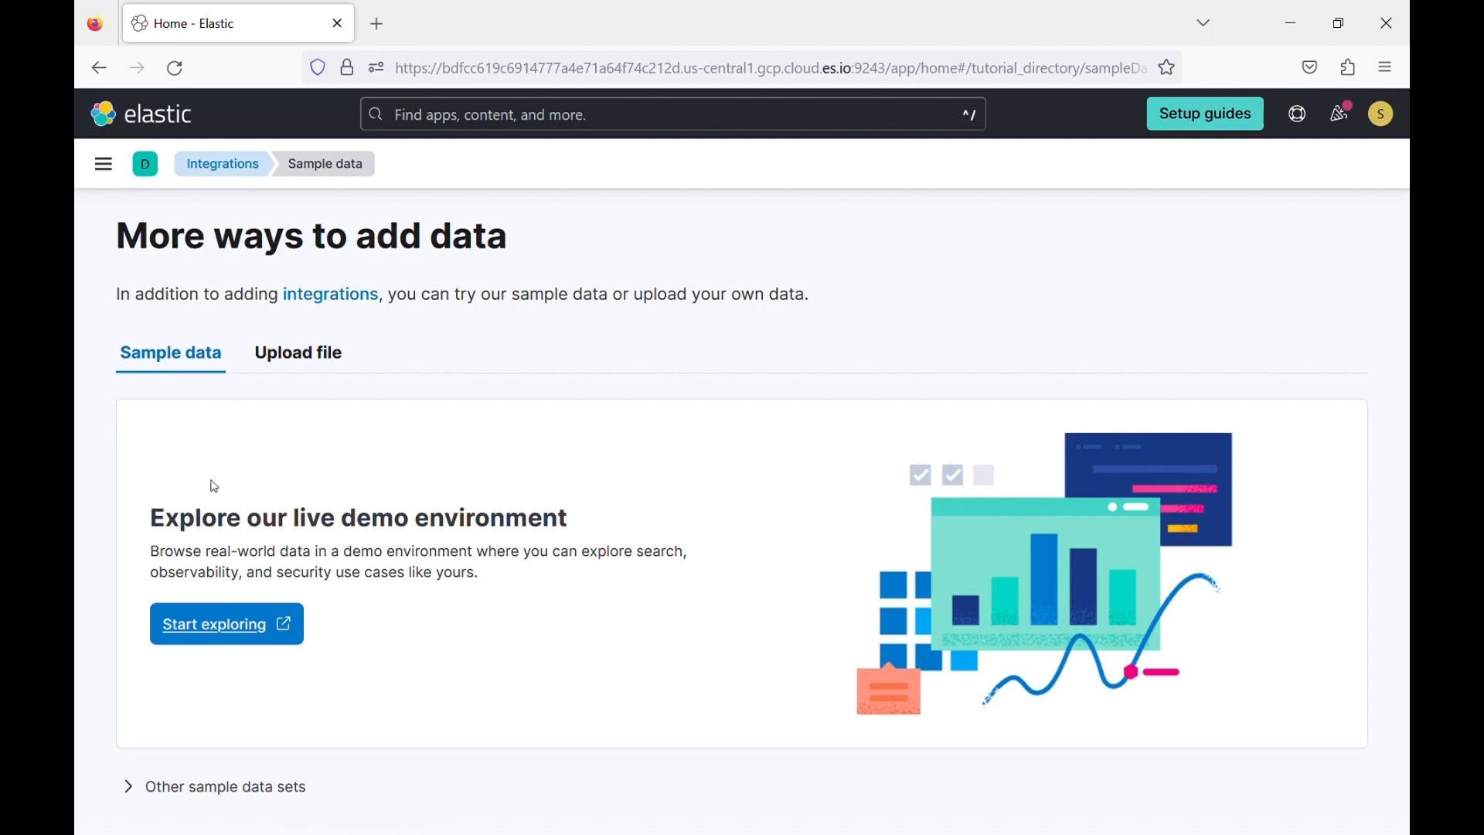
Expand the other sample data sets and add the sample web logs, flight data and eCommerce orders.
{"action": "left_click", "coordinate": [191, 798]}
{"action": "scroll", "coordinate": [219, 785], "scroll_direction": "down", "scroll_amount": 5}
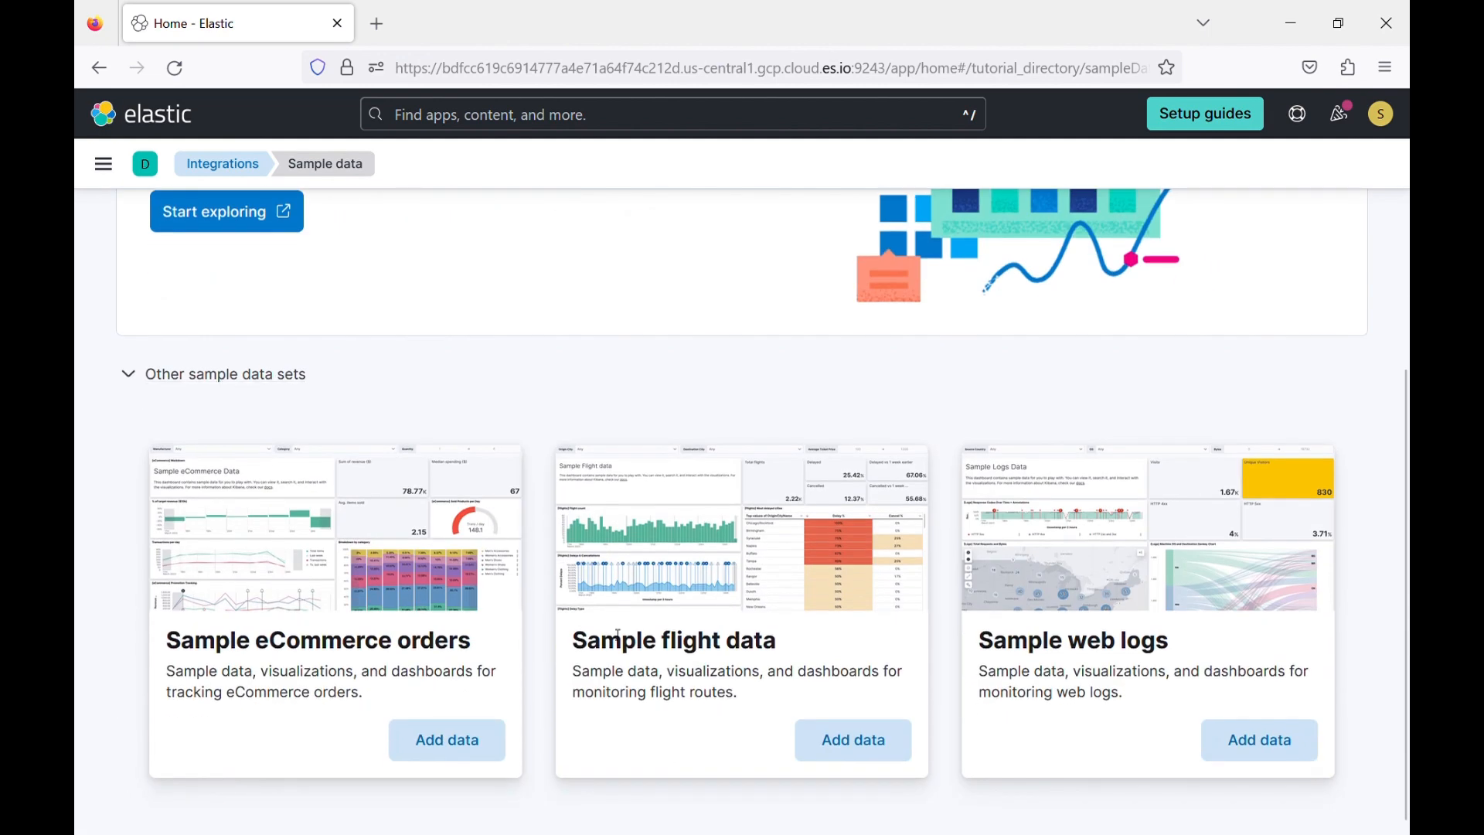
{"action": "scroll", "coordinate": [826, 322], "scroll_direction": "up", "scroll_amount": 3}
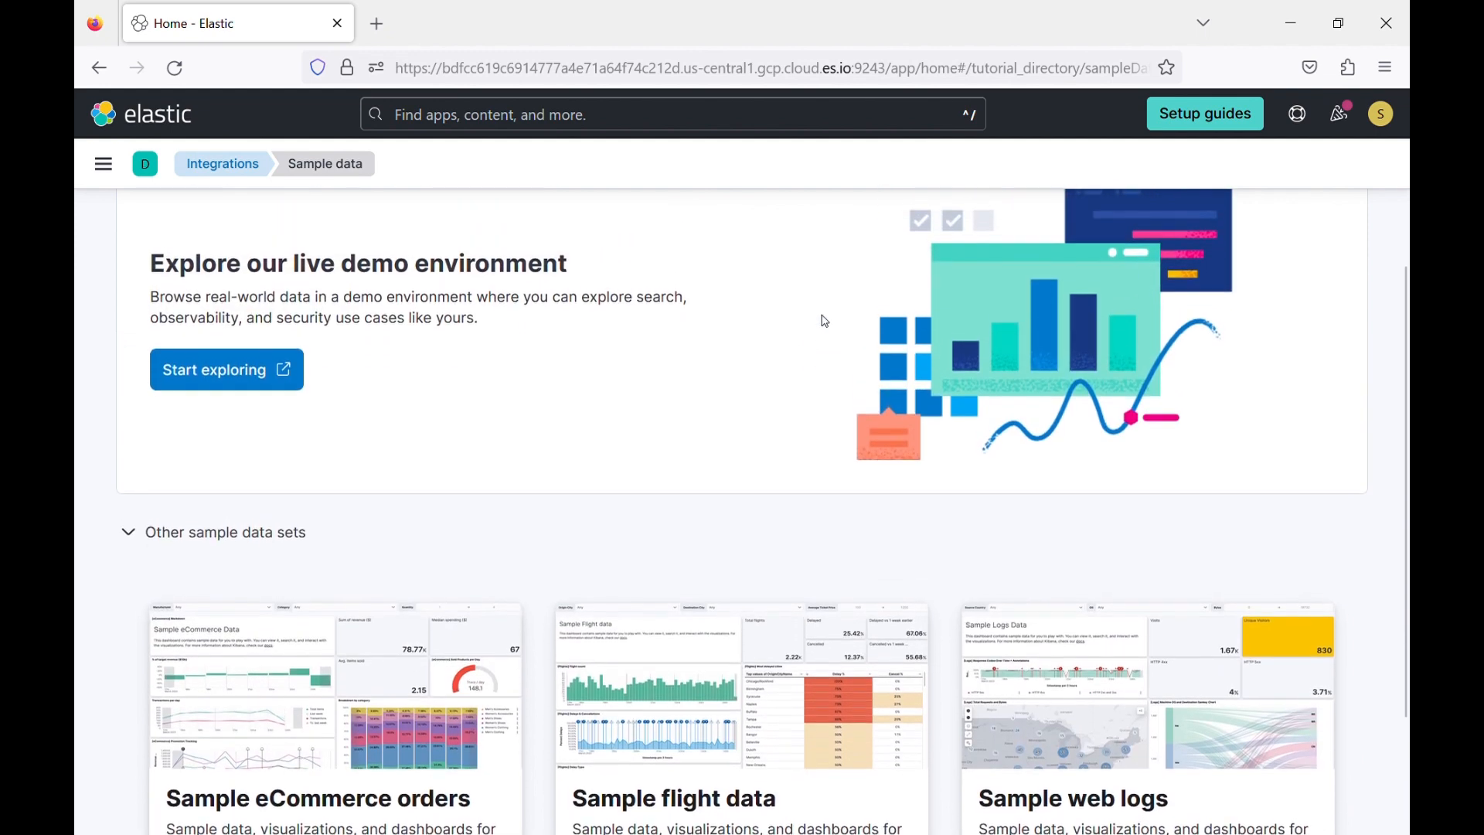
{"action": "scroll", "coordinate": [824, 322], "scroll_direction": "down", "scroll_amount": 3}
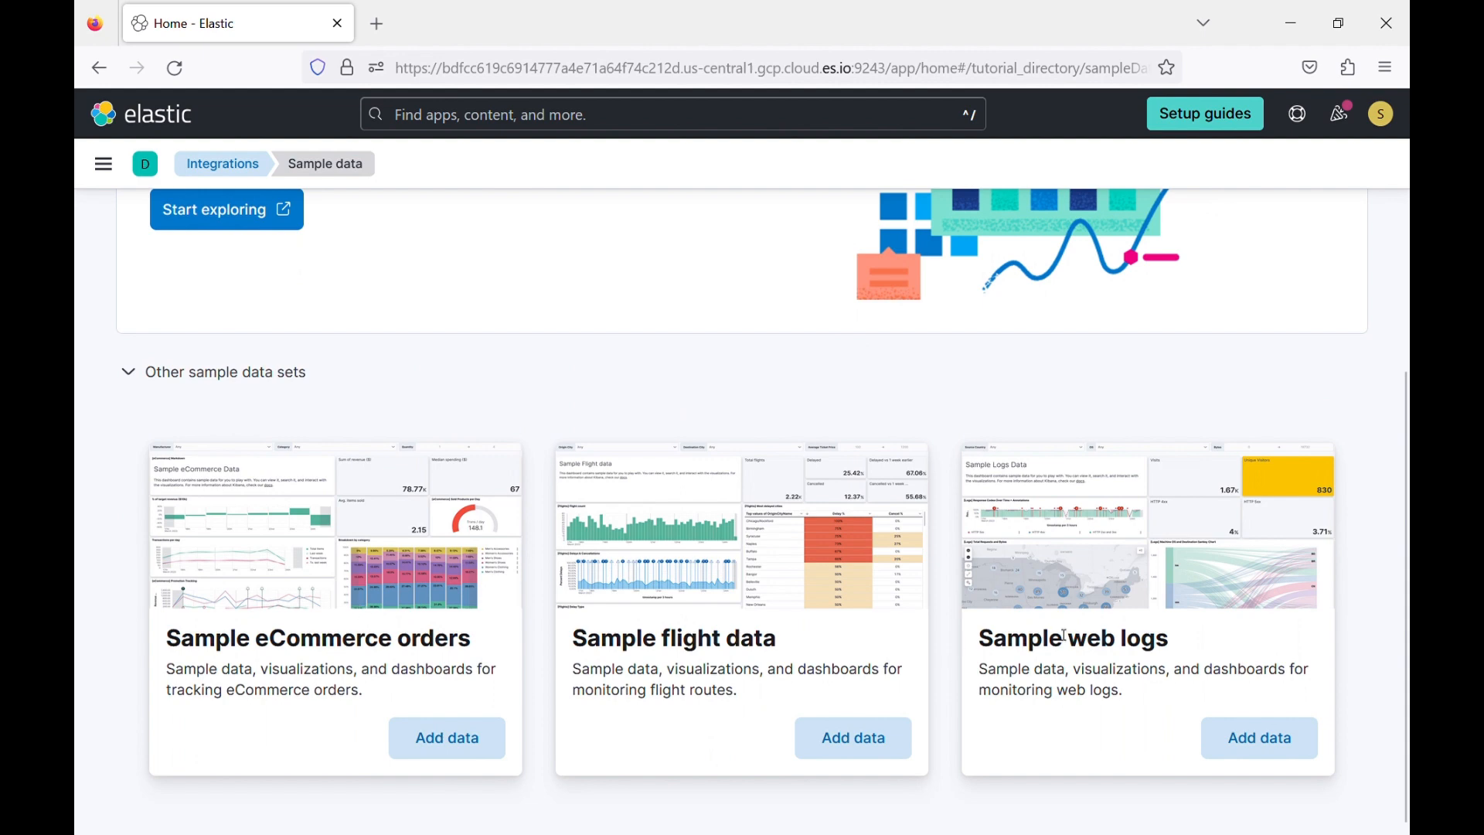
{"action": "left_click", "coordinate": [1269, 740]}
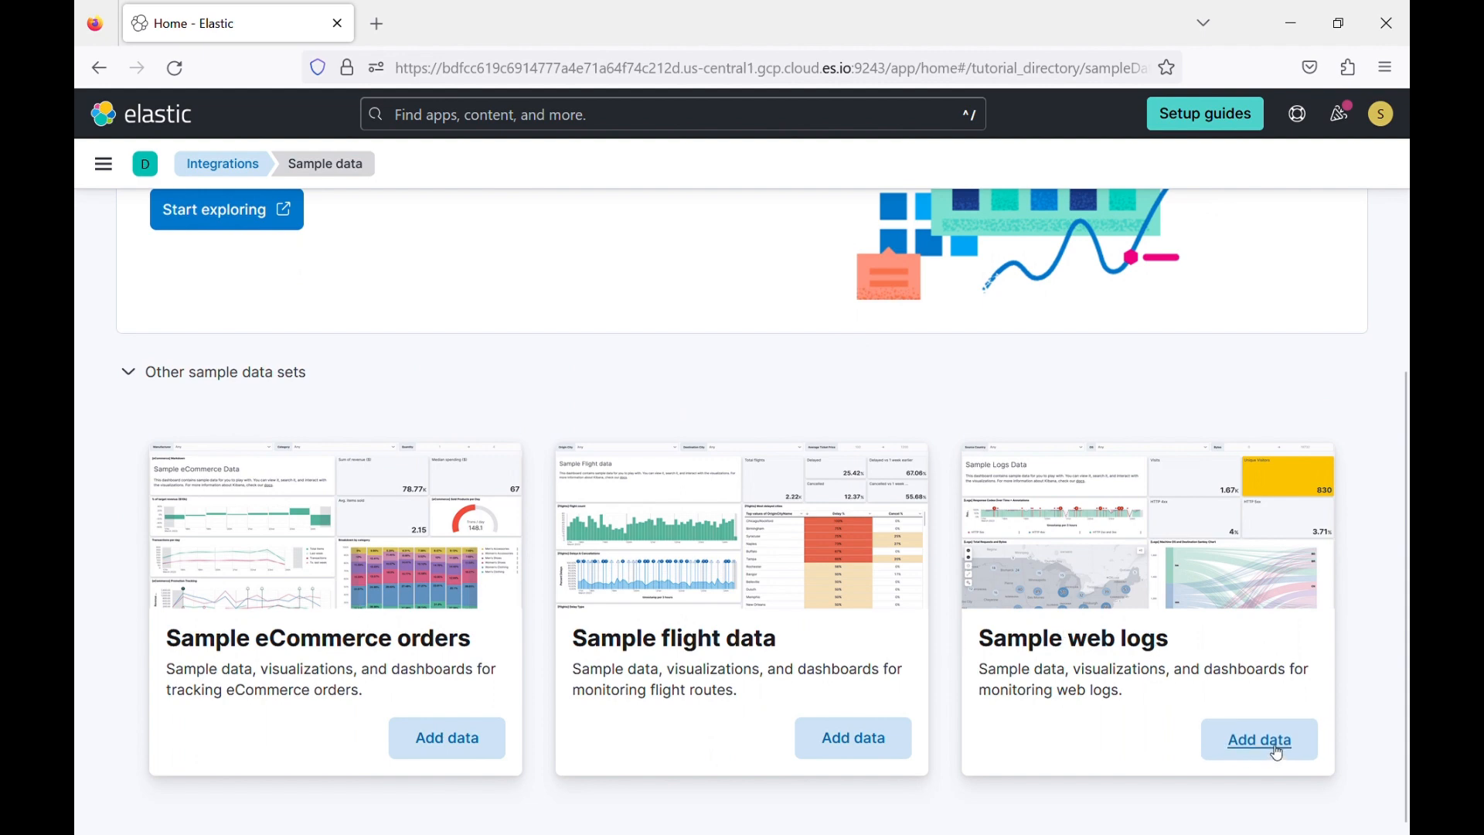
{"action": "left_click", "coordinate": [858, 736]}
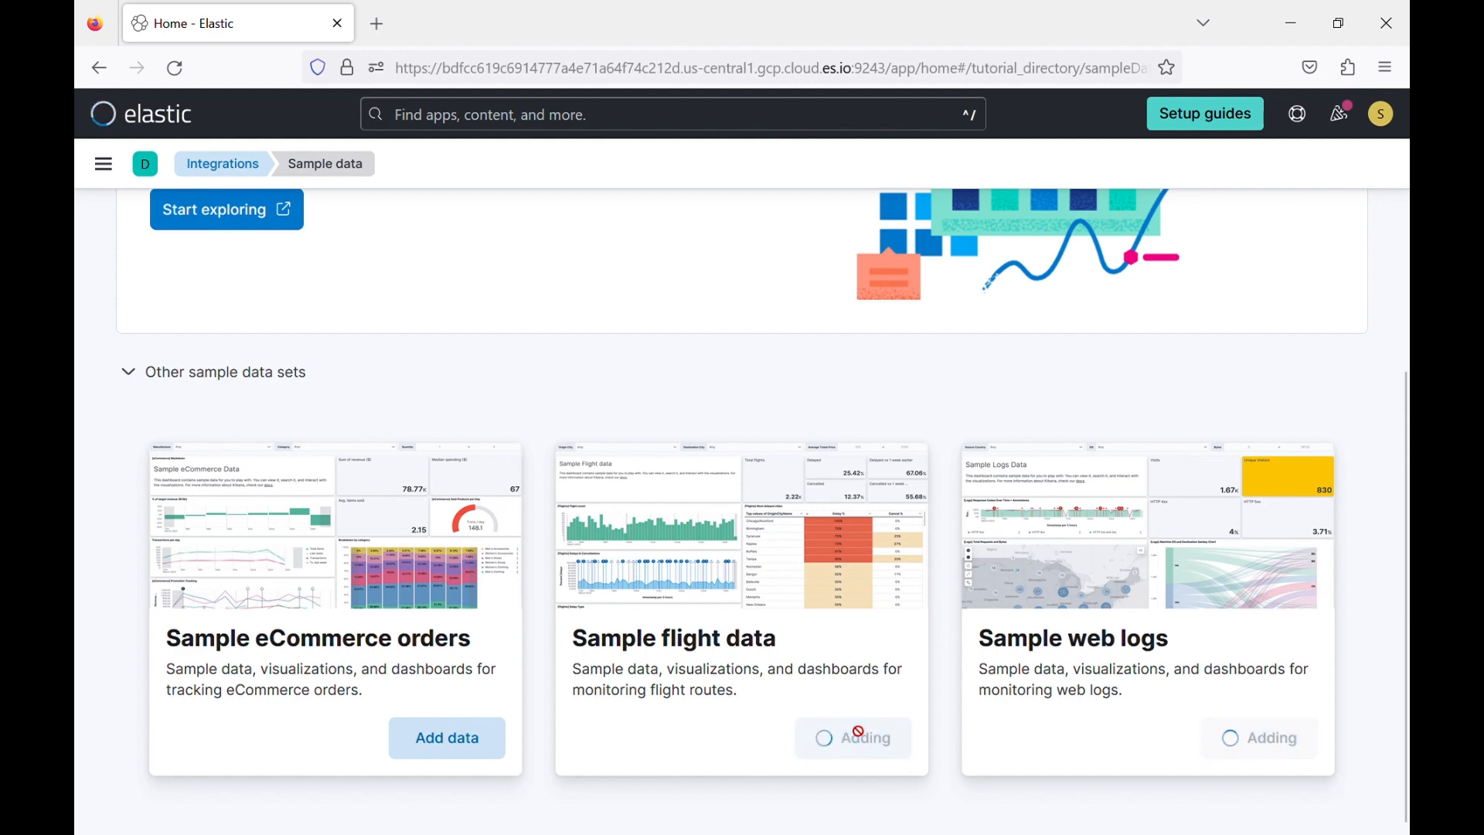
{"action": "left_click", "coordinate": [454, 735]}
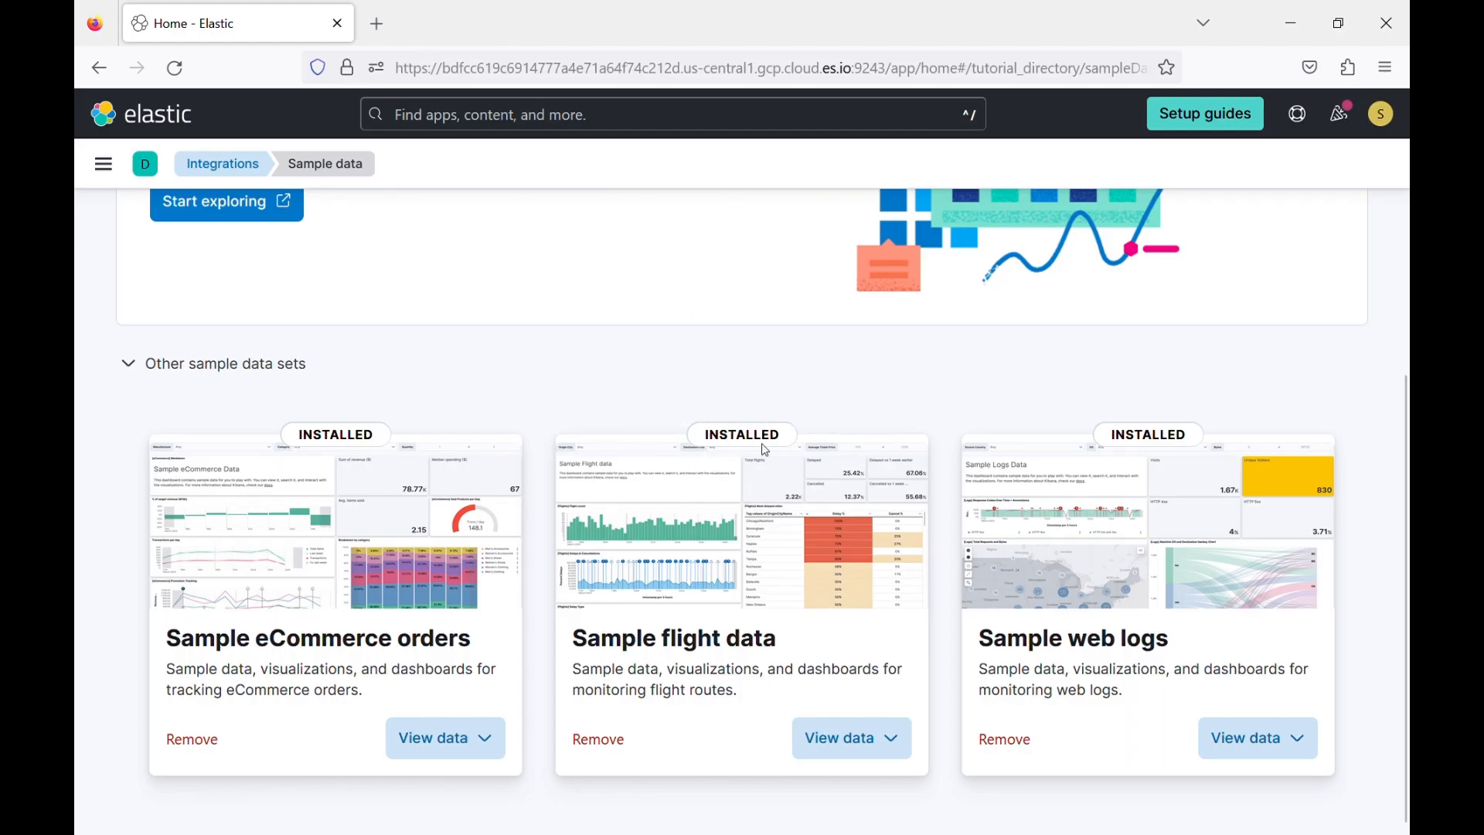
Open Discover in the Analytics group and switch the data view to Kibana Sample Data Flights.
{"action": "left_click", "coordinate": [103, 164]}
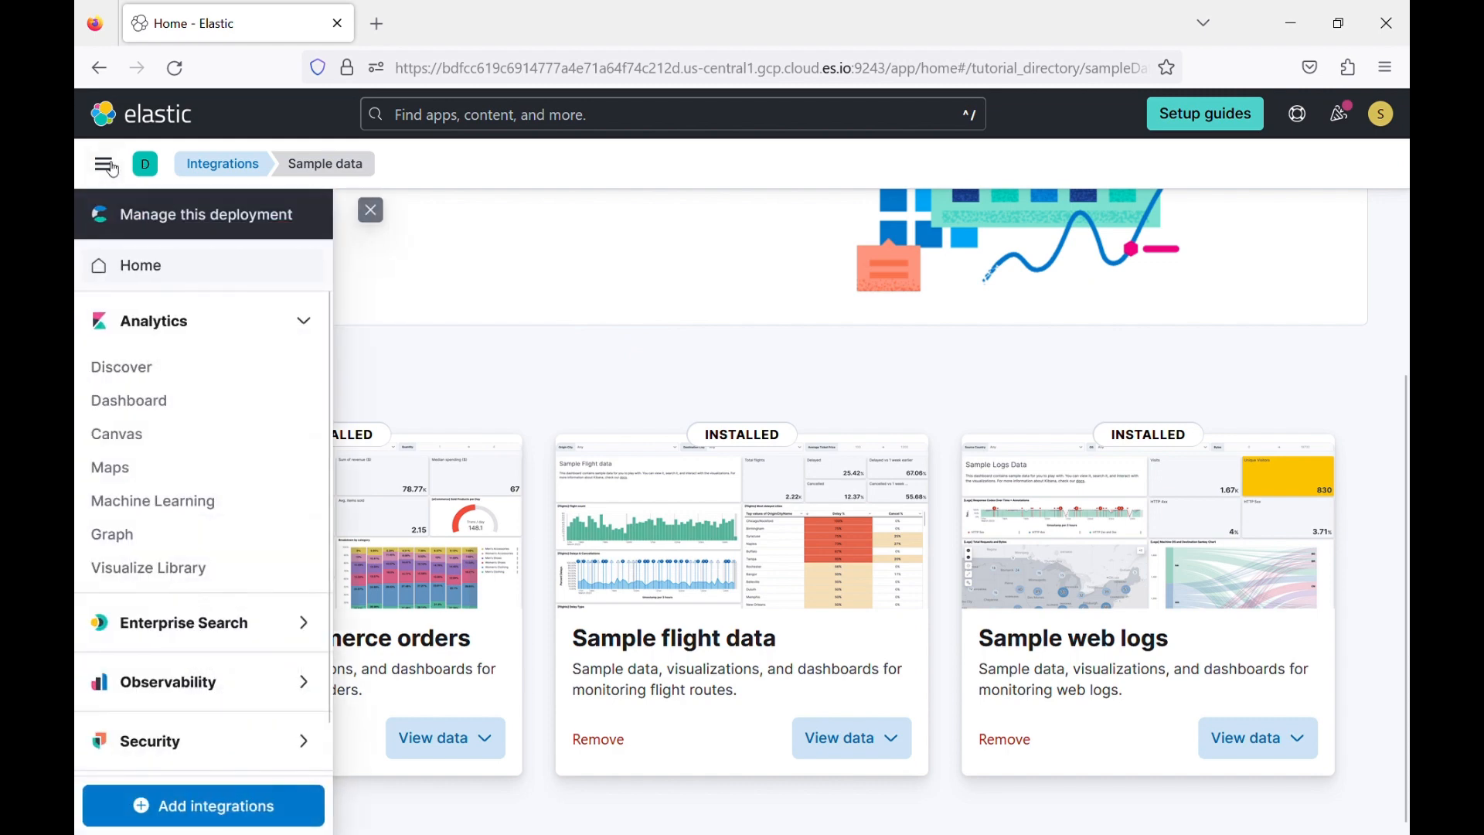
{"action": "left_click", "coordinate": [142, 374]}
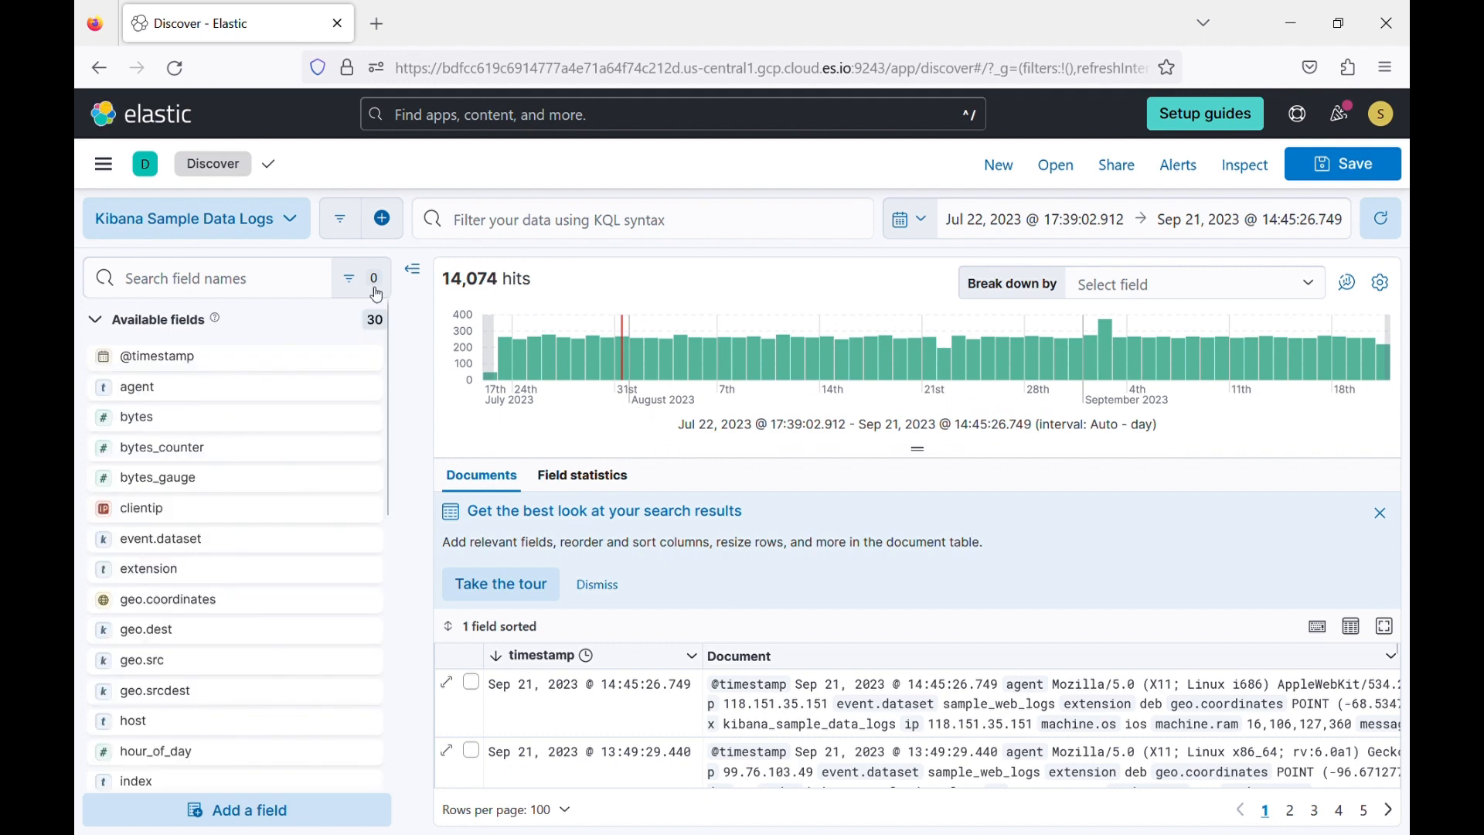
{"action": "left_click", "coordinate": [298, 220]}
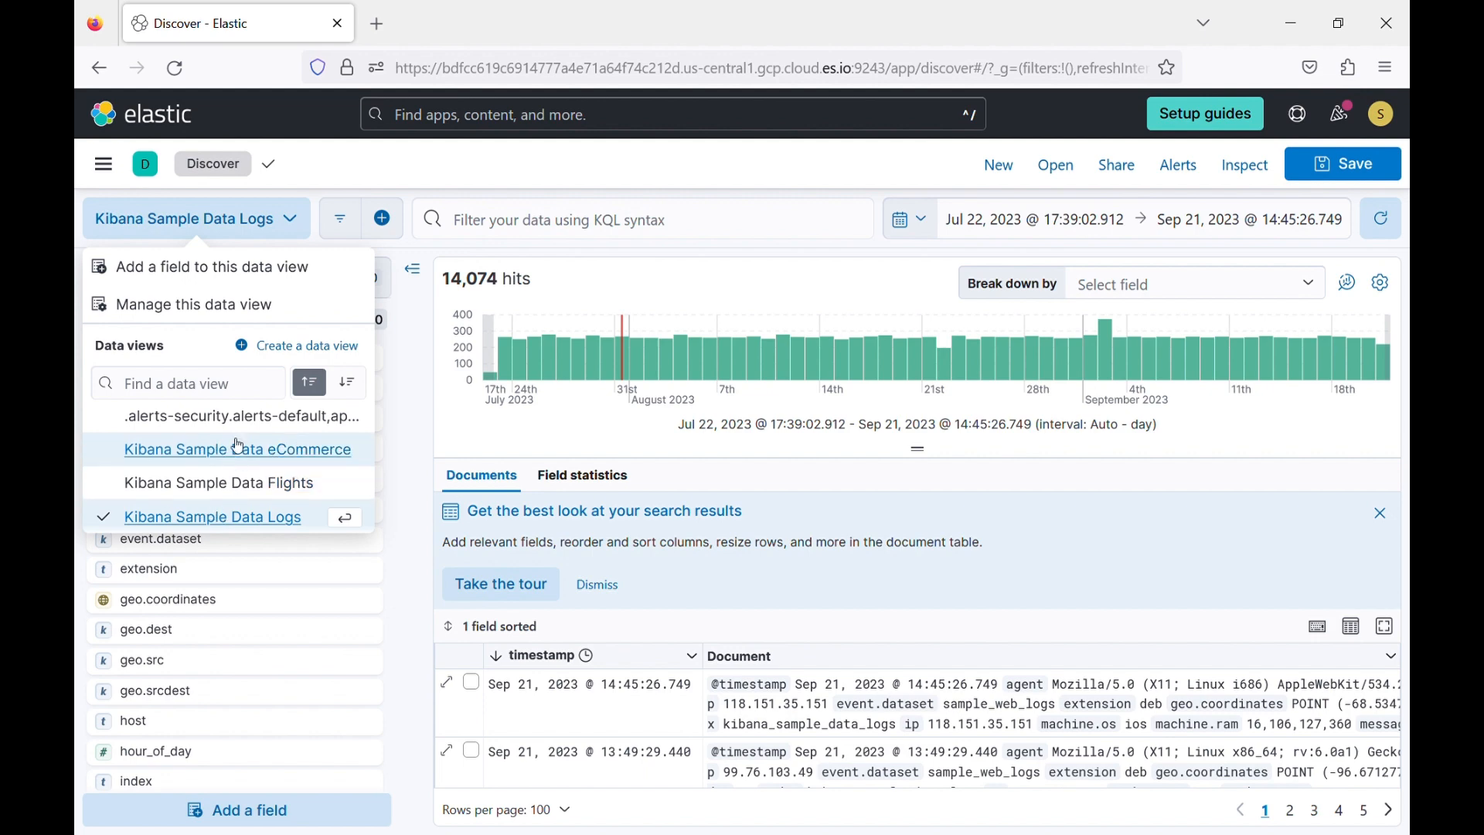
{"action": "left_click", "coordinate": [207, 486]}
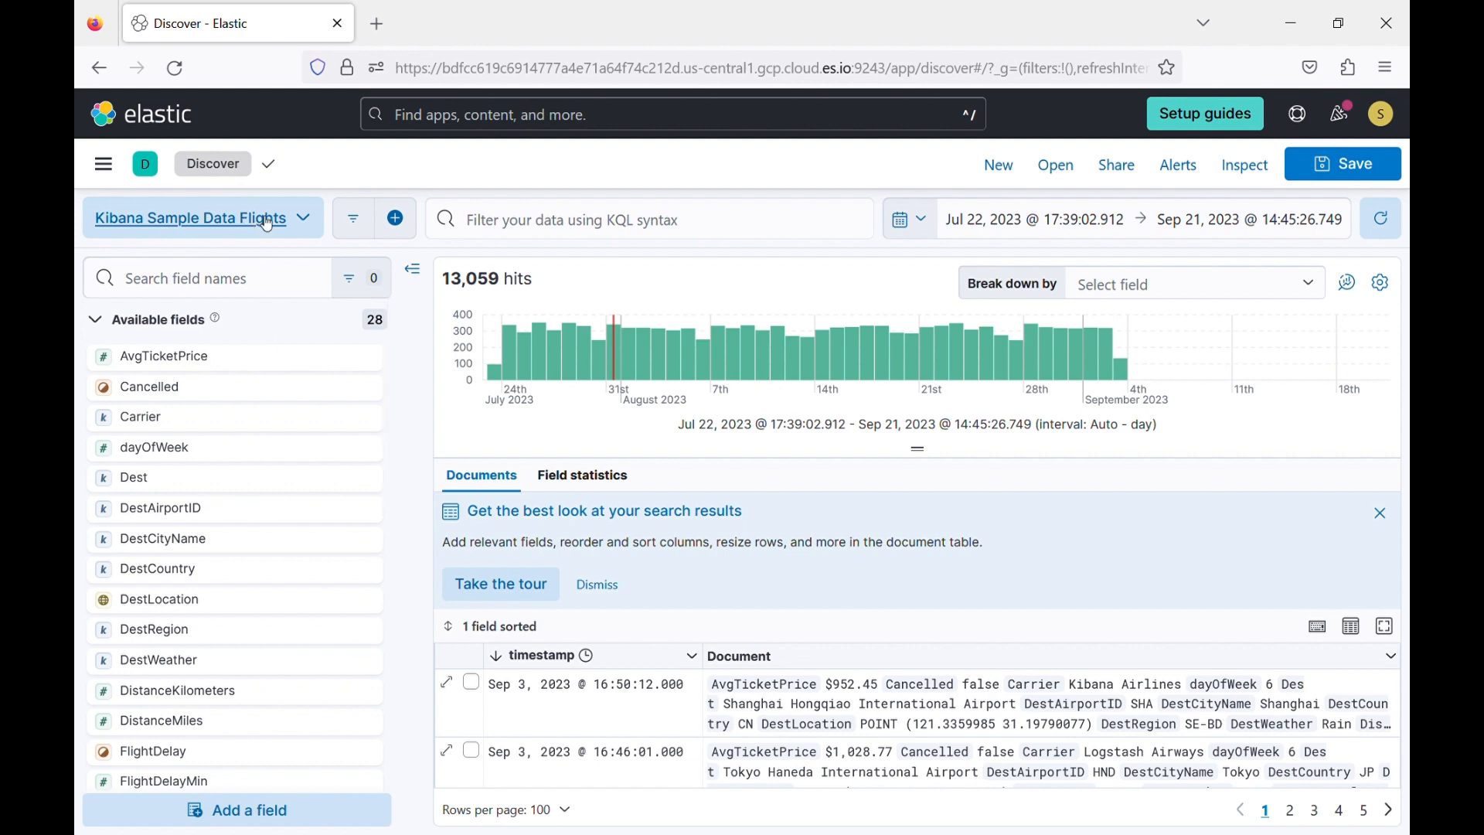
{"action": "left_click", "coordinate": [269, 224]}
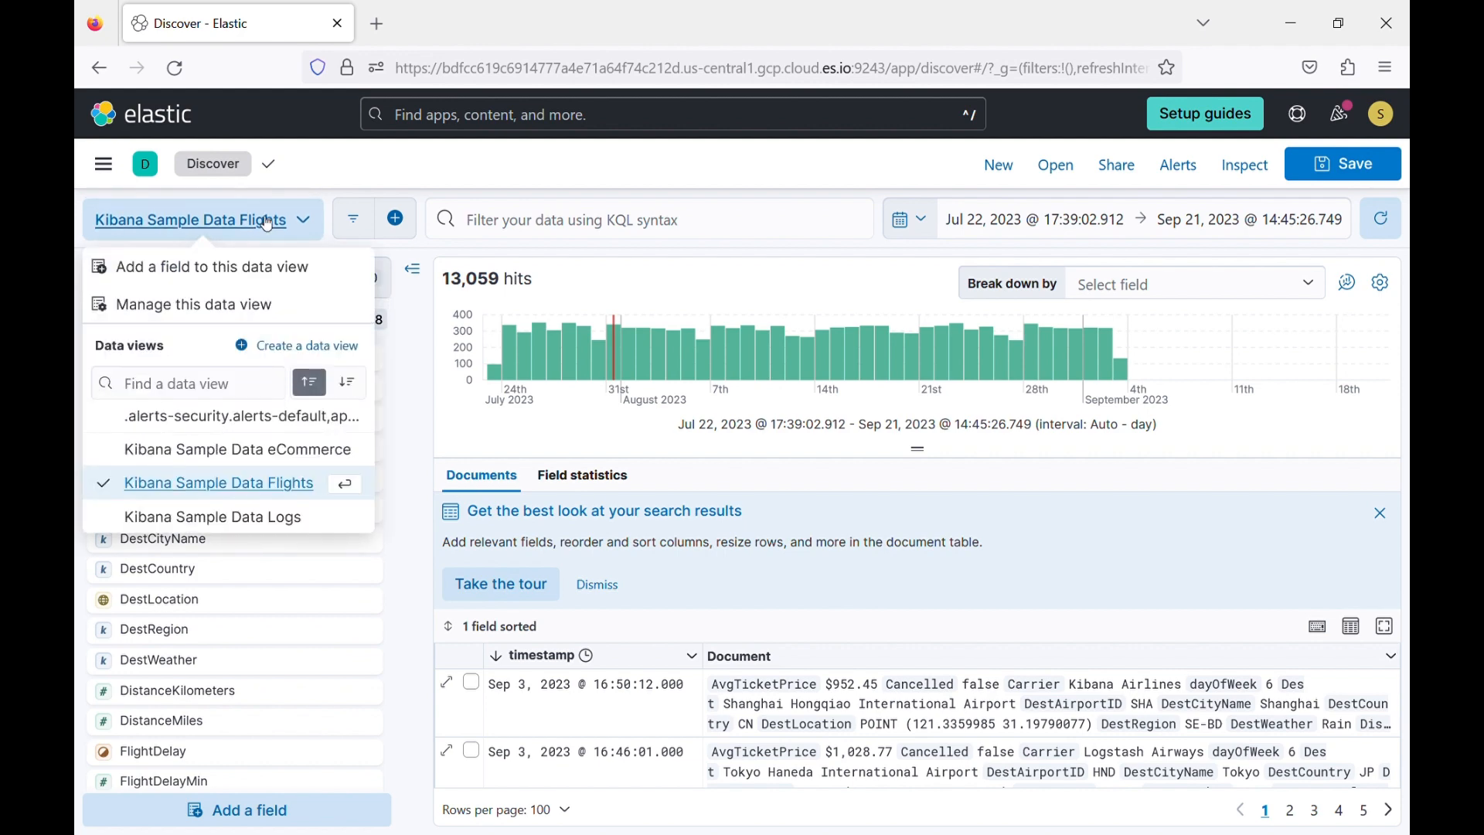
{"action": "left_click", "coordinate": [268, 224]}
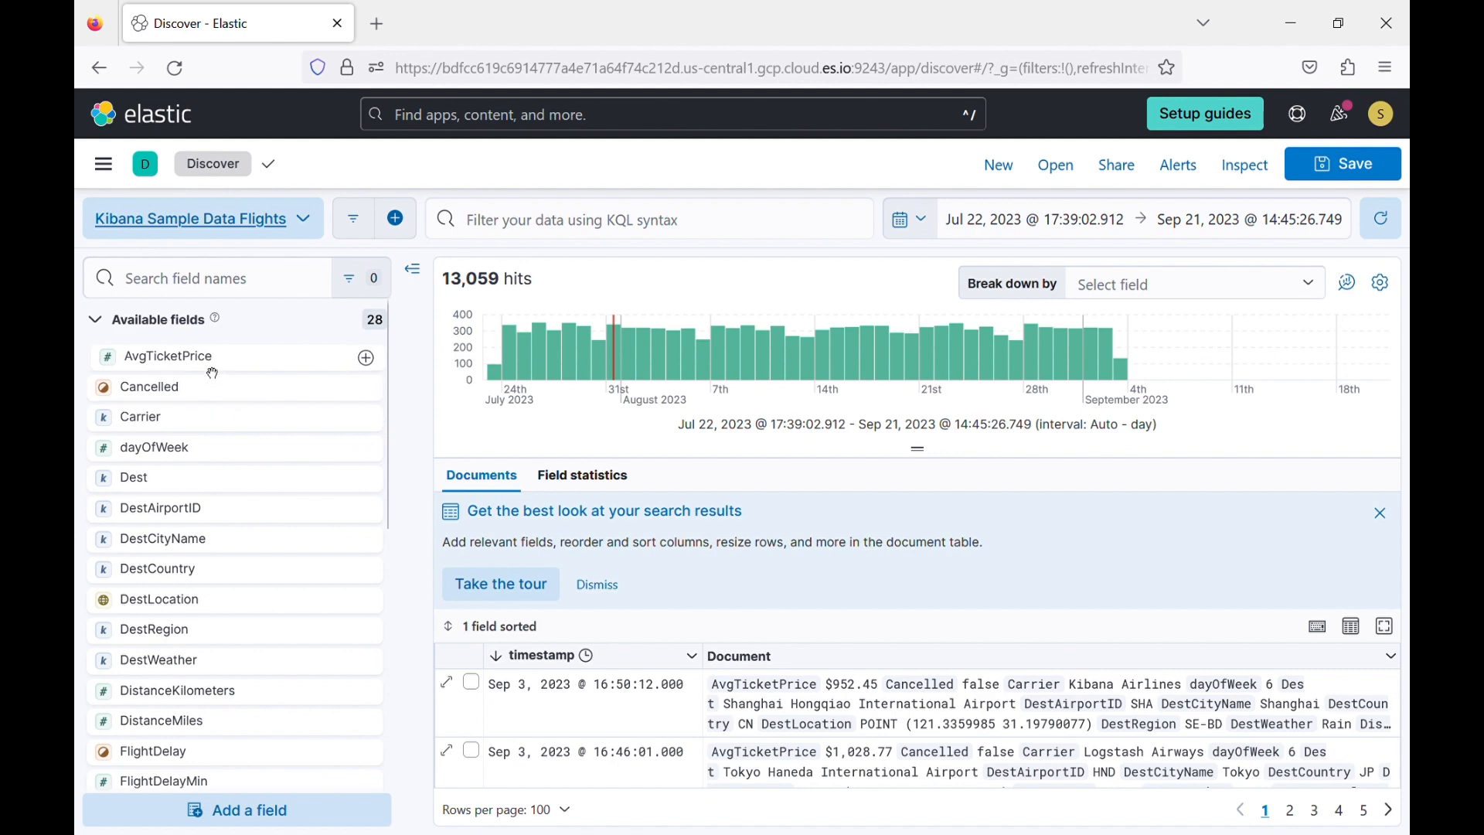
Collapse the available fields and look inside the empty fields and meta fields groups, leaving all groups collapsed.
{"action": "left_click", "coordinate": [95, 320]}
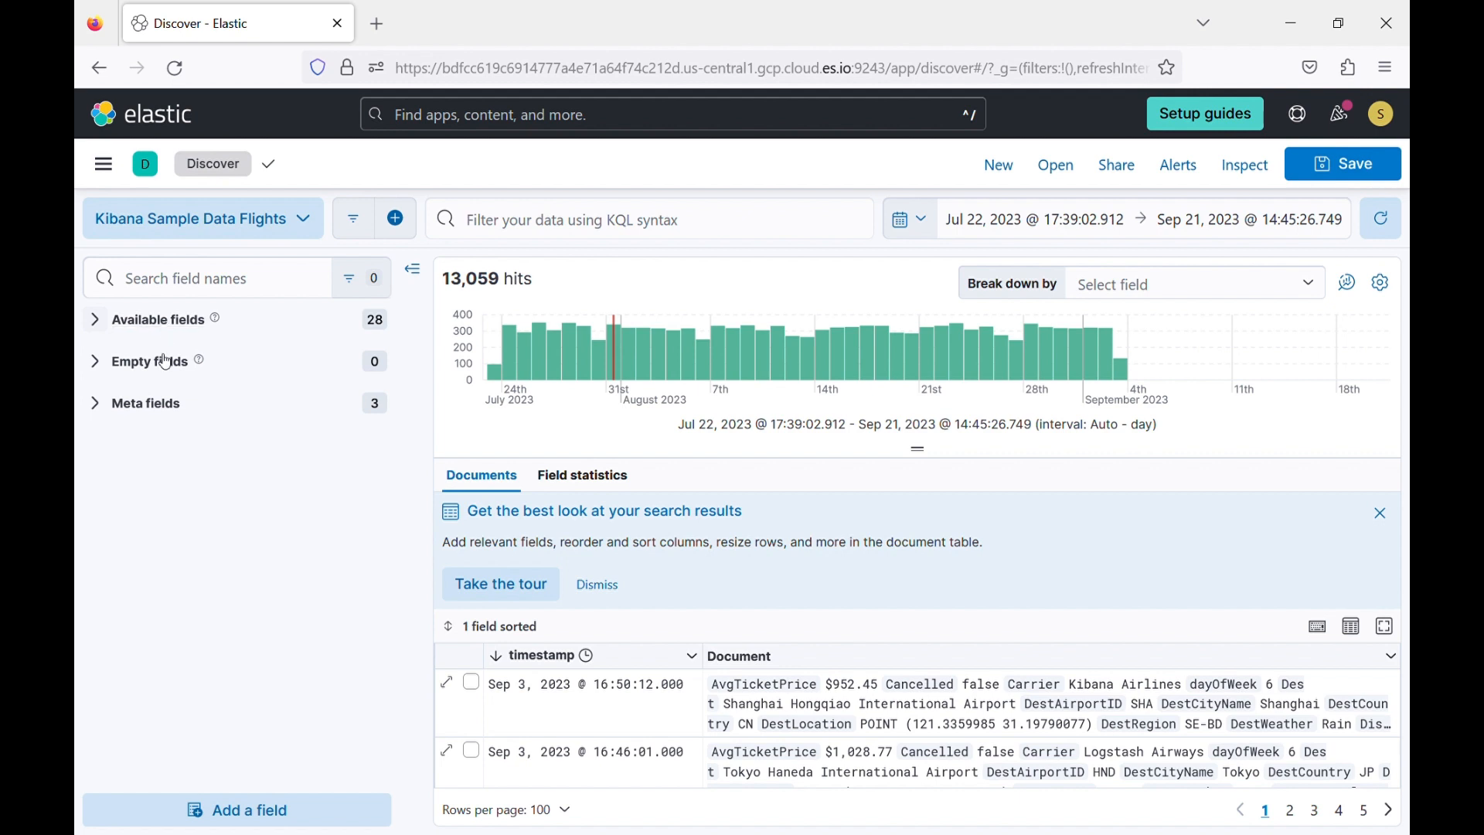
{"action": "left_click", "coordinate": [92, 363]}
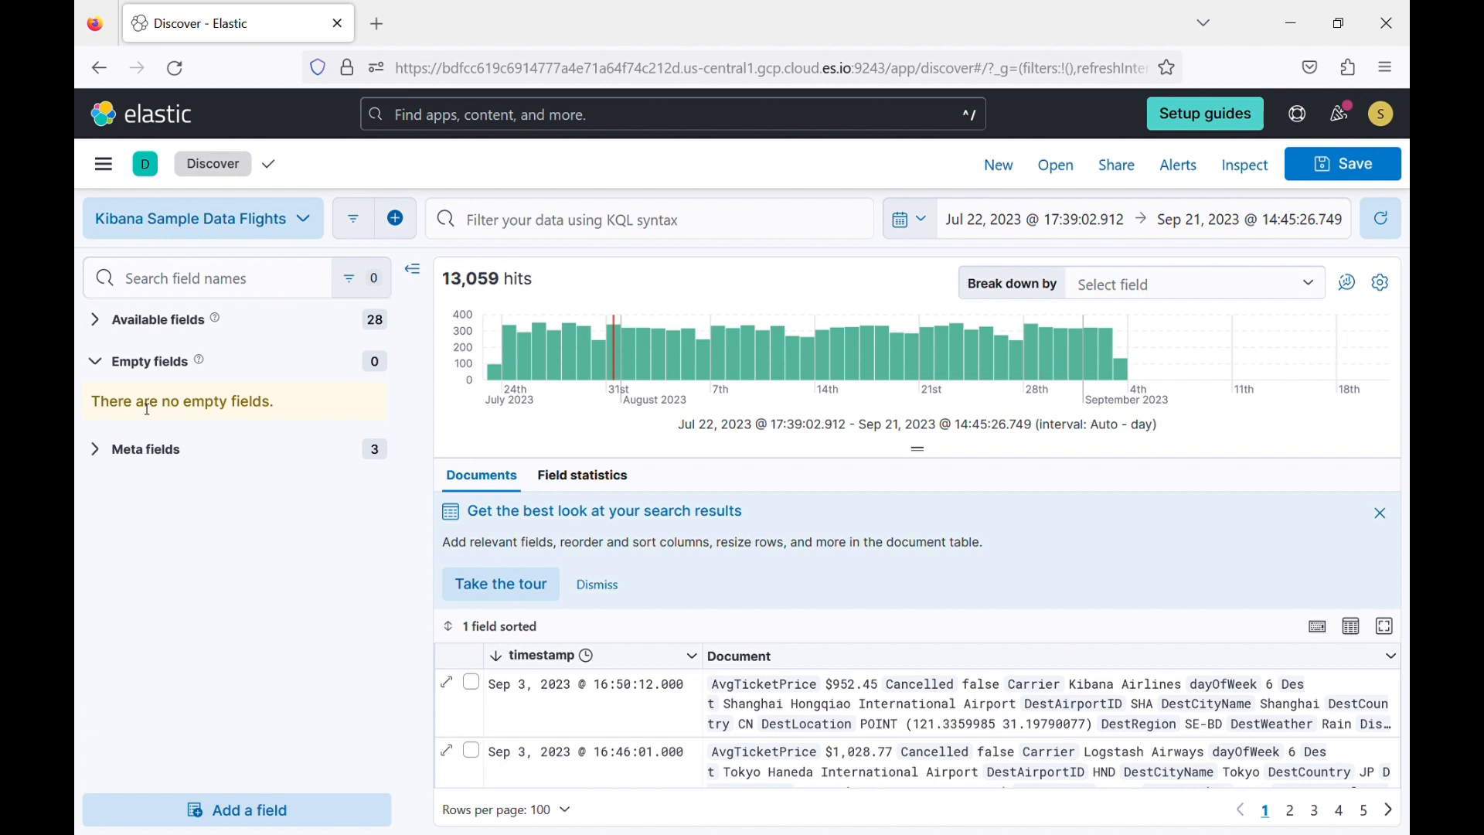
{"action": "left_click", "coordinate": [96, 450]}
{"action": "left_click", "coordinate": [99, 366]}
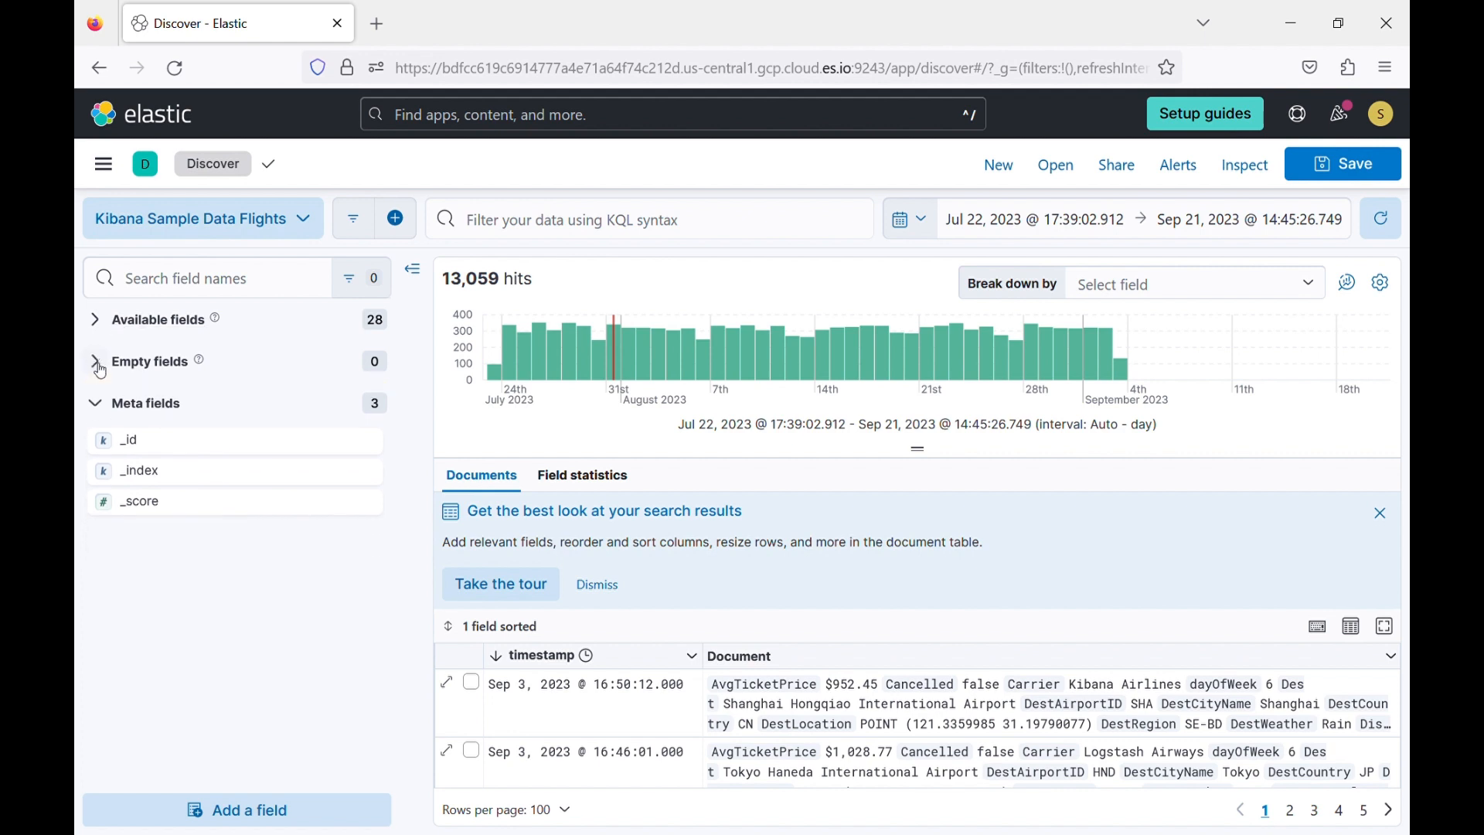
{"action": "left_click", "coordinate": [92, 409]}
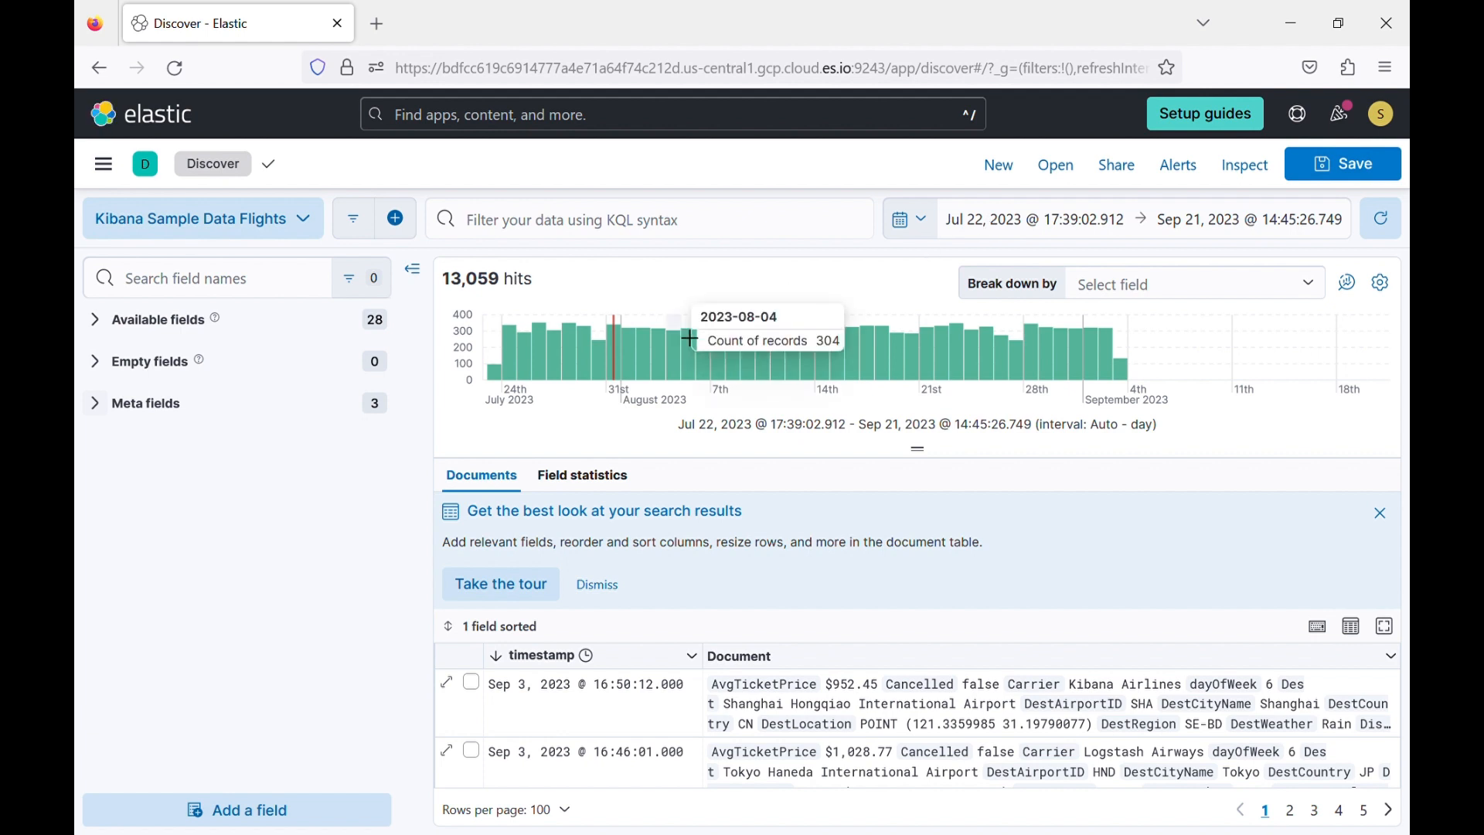
Narrow the time range on the histogram to about Jul 30 to Aug 9, 2023, and replace it with Today.
{"action": "mouse_move", "coordinate": [638, 349]}
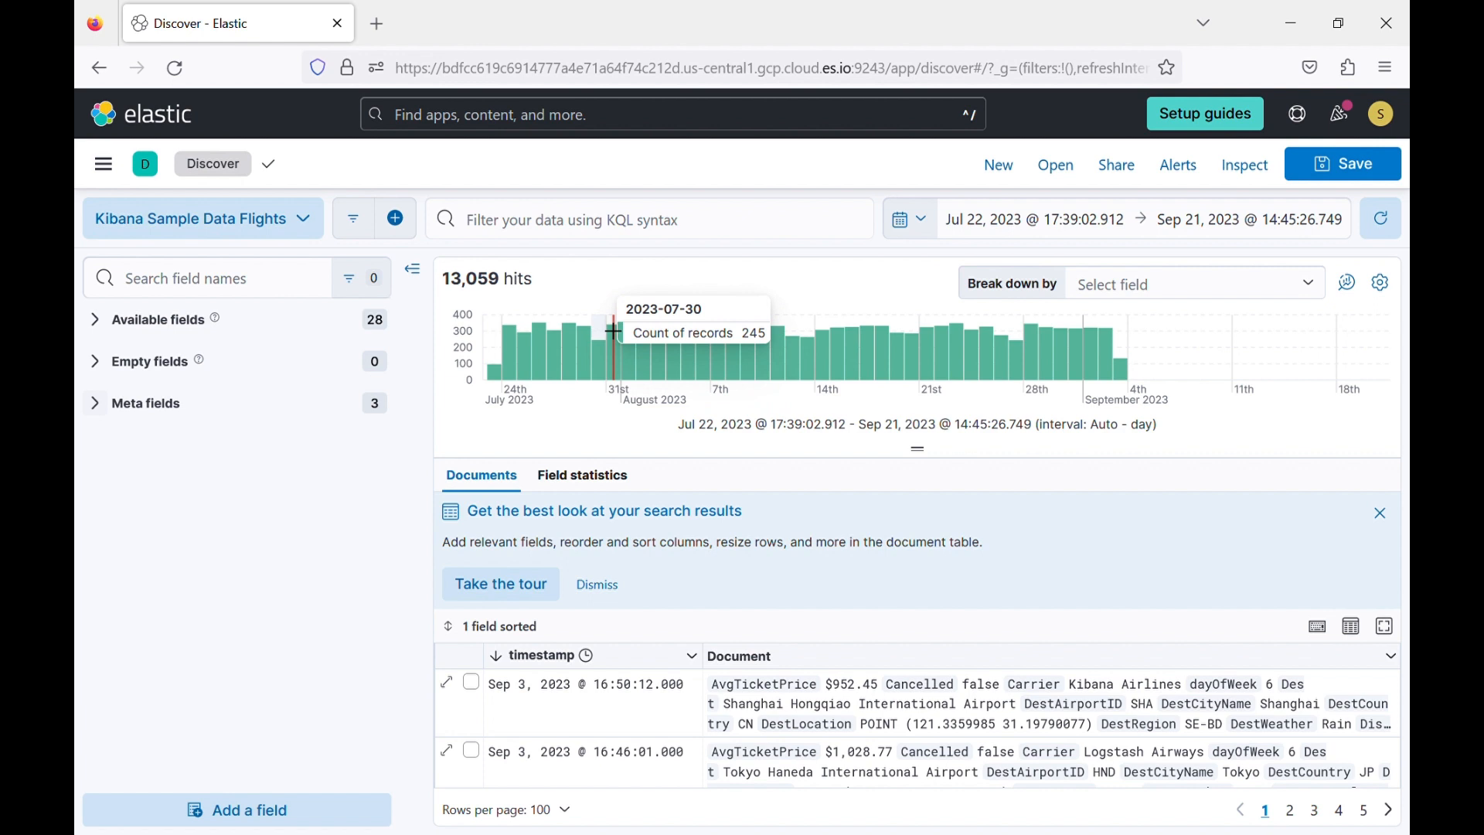
{"action": "mouse_move", "coordinate": [614, 330]}
{"action": "left_mouse_down"}
{"action": "mouse_move", "coordinate": [837, 326]}
{"action": "mouse_move", "coordinate": [676, 340]}
{"action": "mouse_move", "coordinate": [786, 350]}
{"action": "mouse_move", "coordinate": [762, 346]}
{"action": "left_mouse_up"}
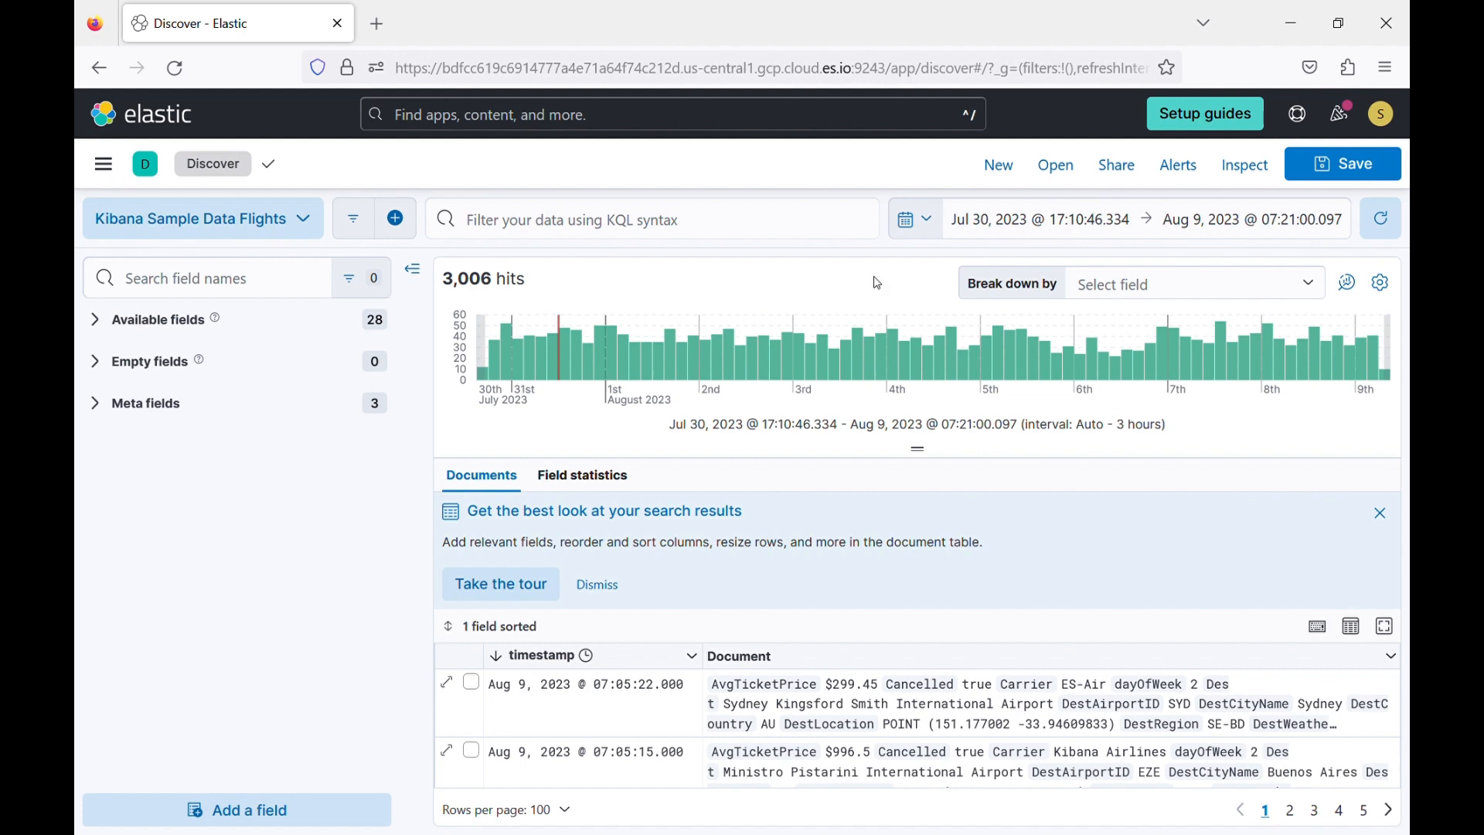
{"action": "left_click", "coordinate": [934, 224]}
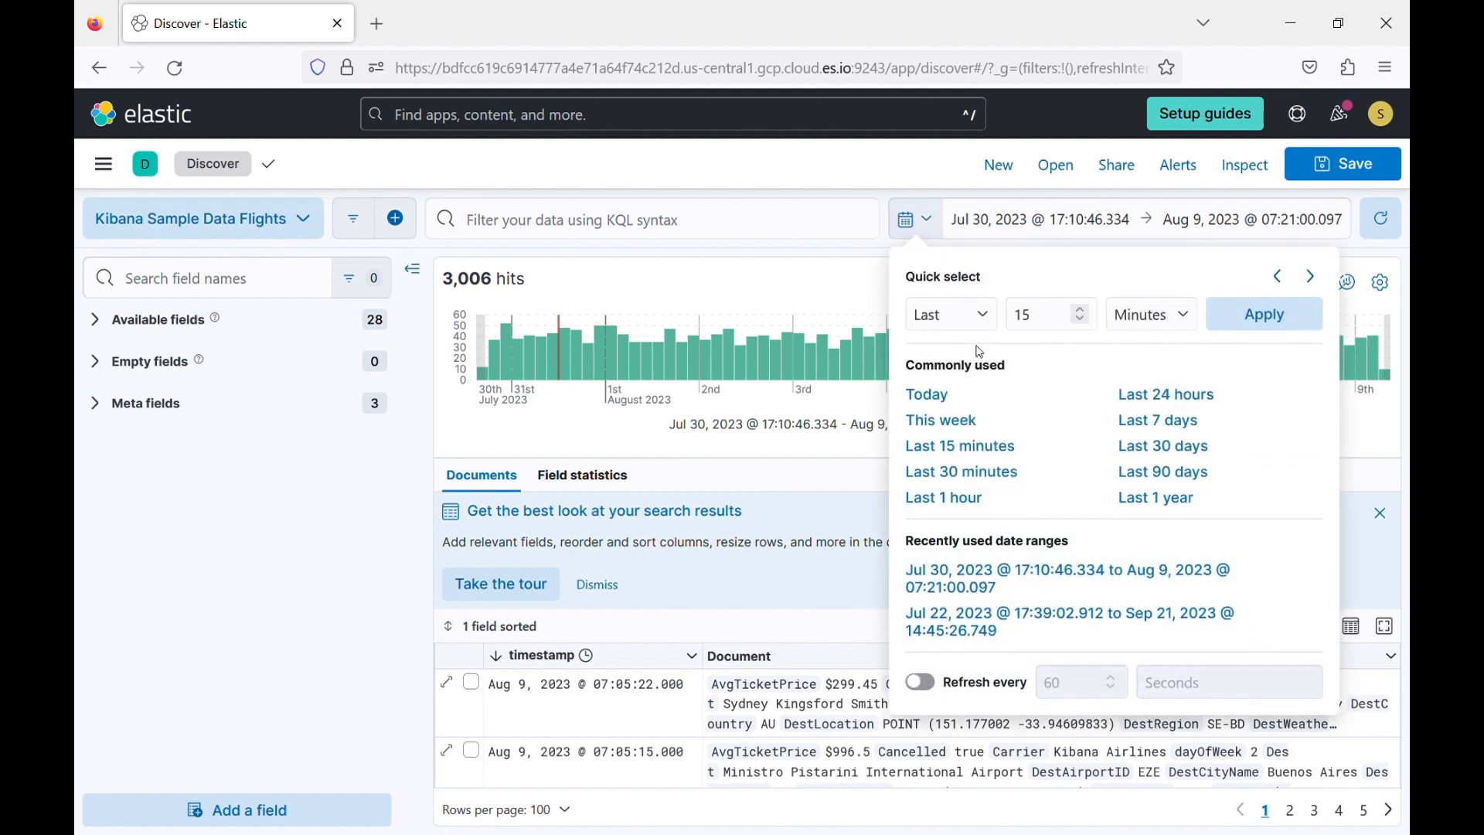
{"action": "left_click", "coordinate": [956, 403]}
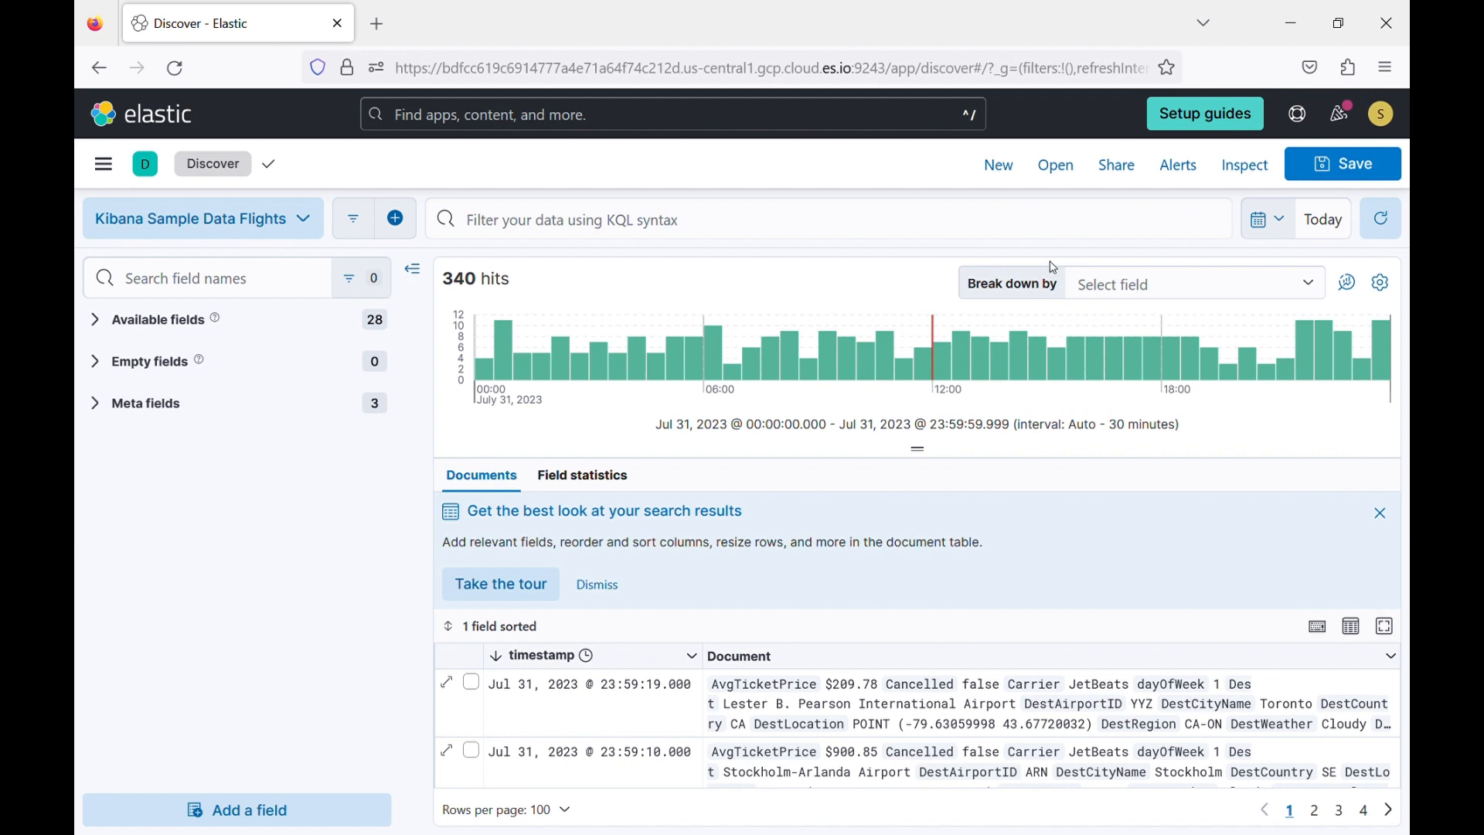
Set the start of the time range to a relative value of 7 days ago.
{"action": "left_click", "coordinate": [1318, 221]}
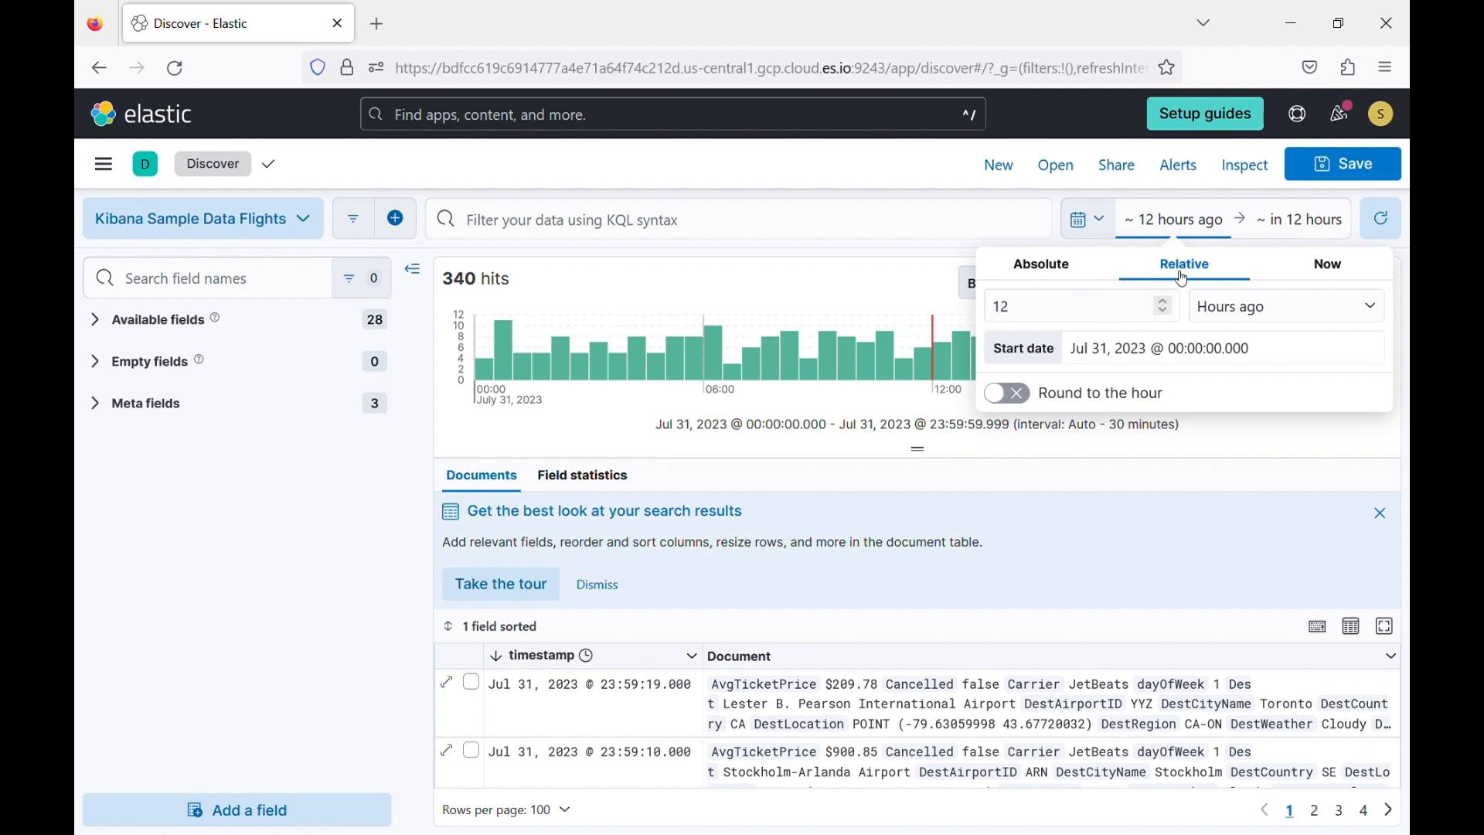
{"action": "left_click", "coordinate": [1119, 317]}
{"action": "key", "text": "BackSpace"}
{"action": "key", "text": "BackSpace"}
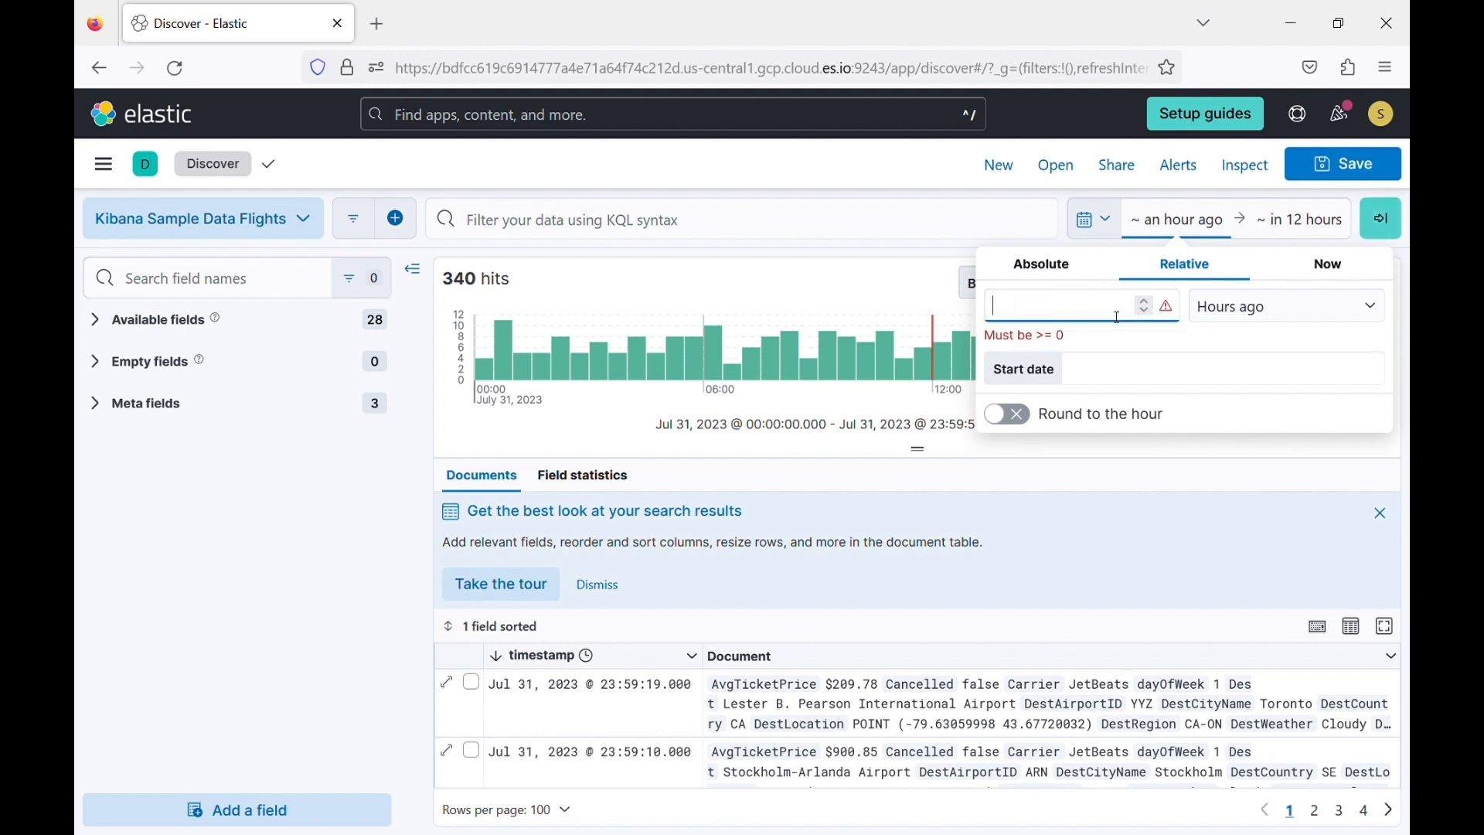
{"action": "type", "text": "7"}
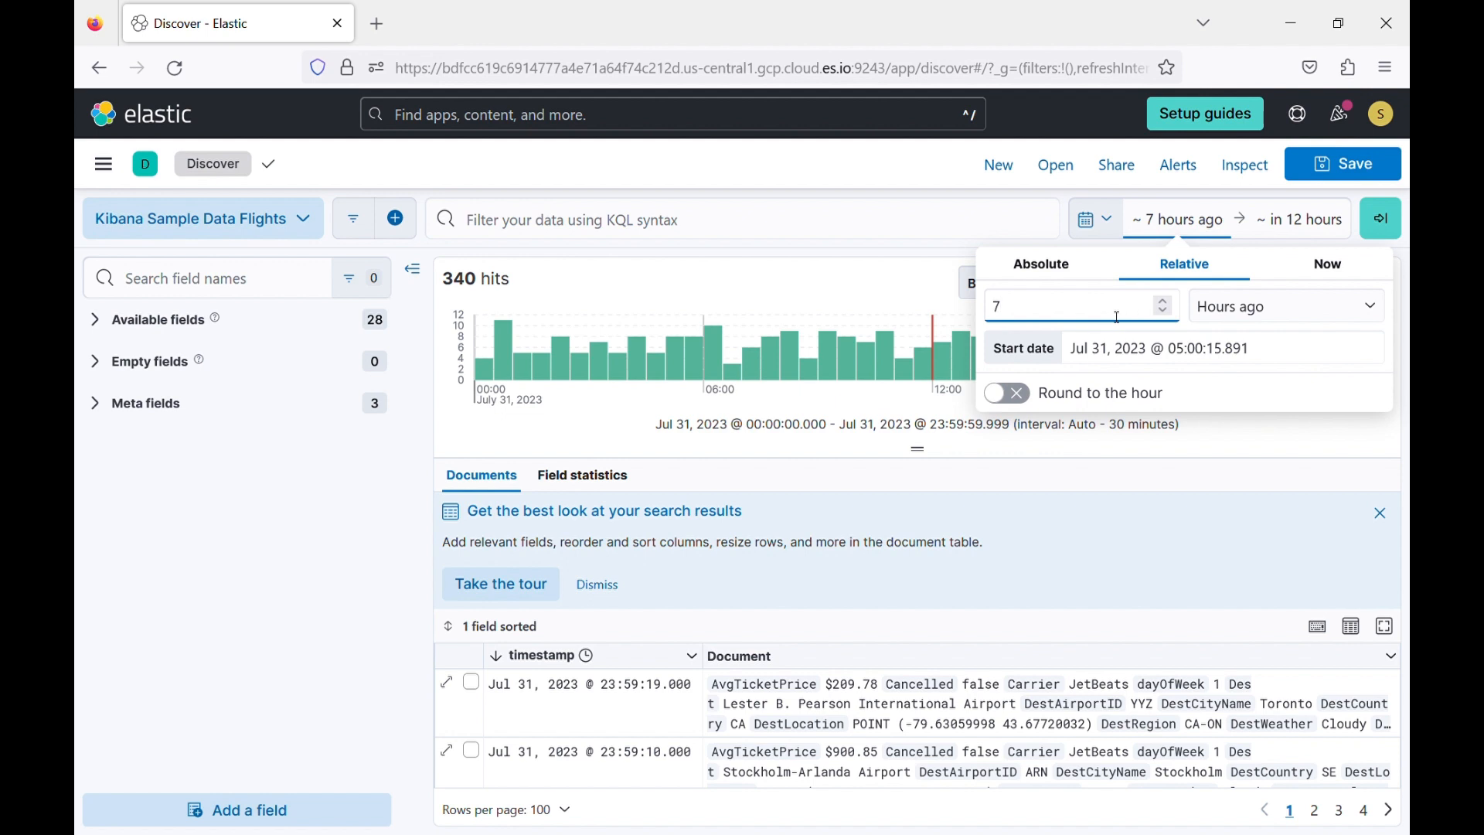
{"action": "left_click", "coordinate": [1230, 315]}
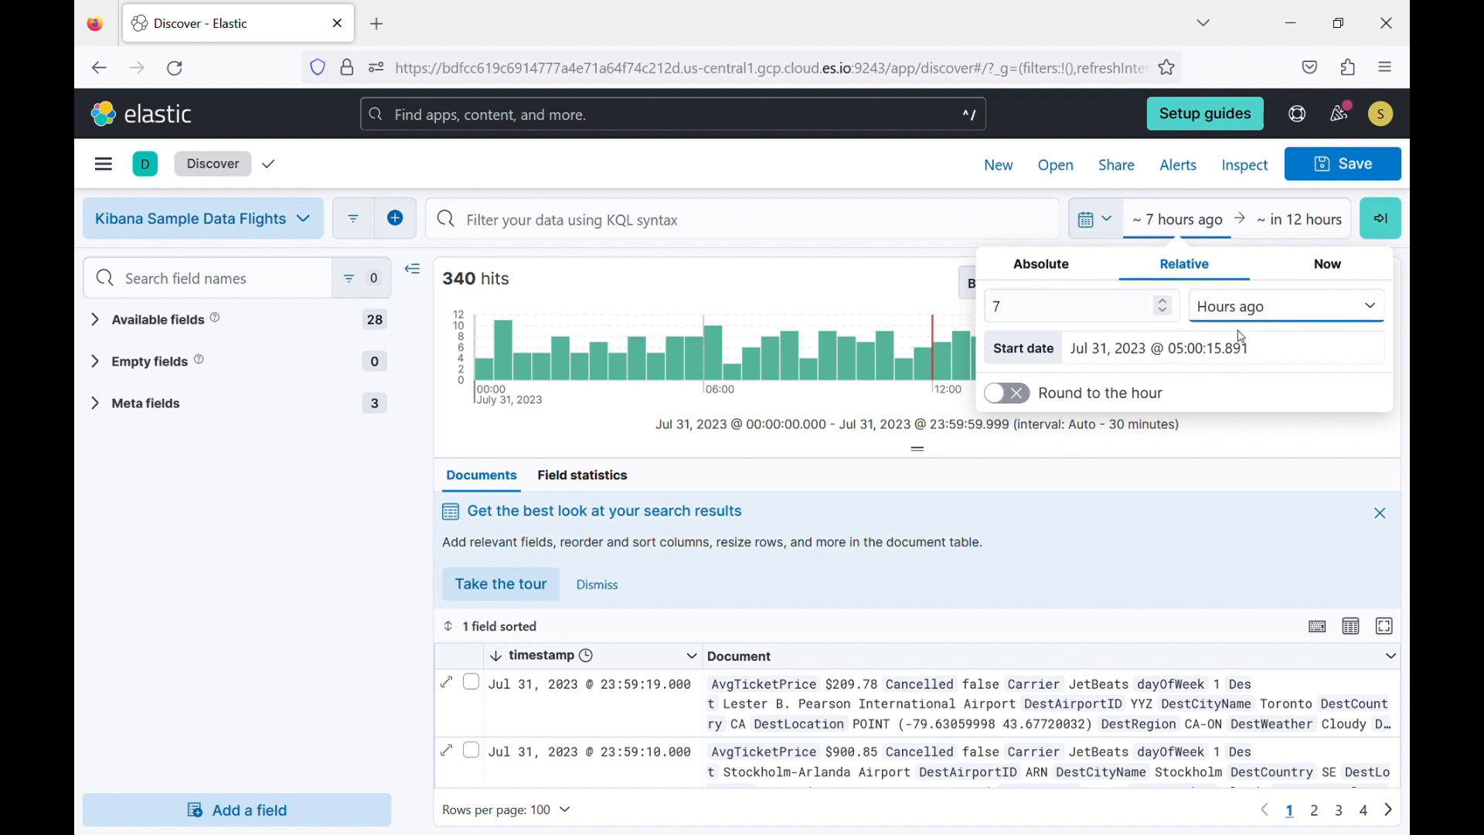
{"action": "key", "text": "Down"}
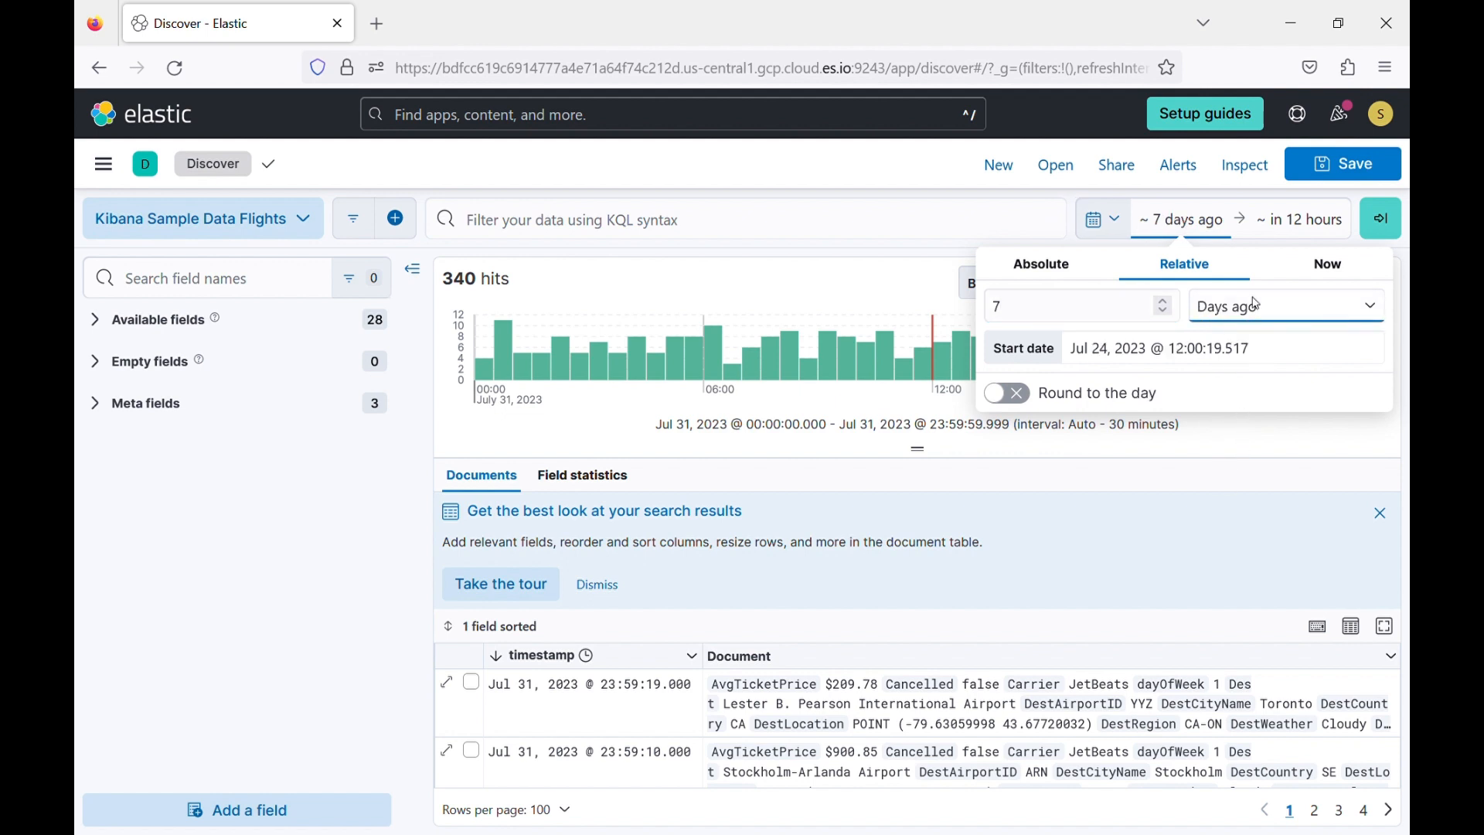
Set the end of the time range to now and apply the new range to the flight data.
{"action": "left_click", "coordinate": [1305, 225]}
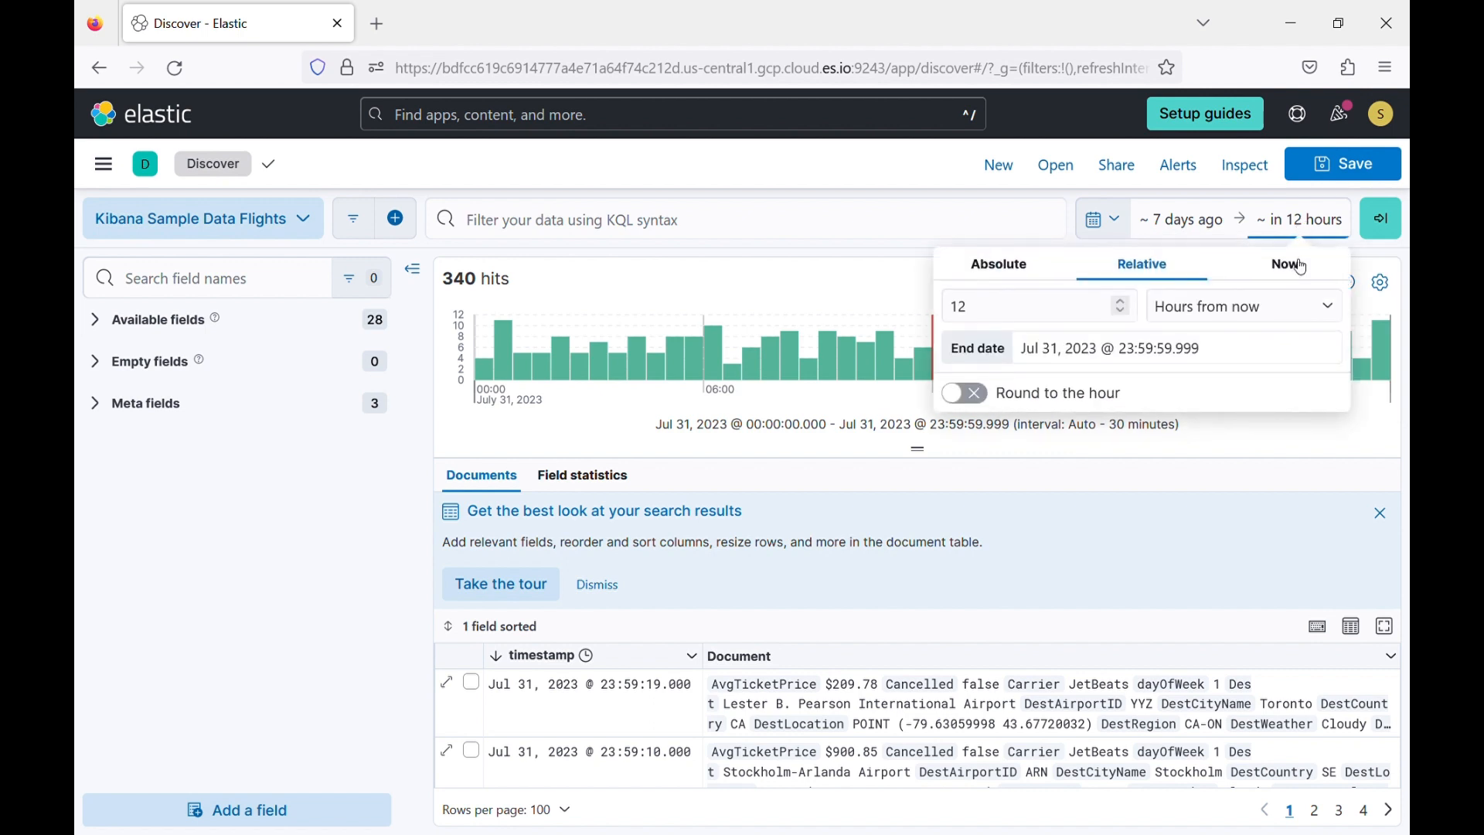
{"action": "left_click", "coordinate": [1303, 267]}
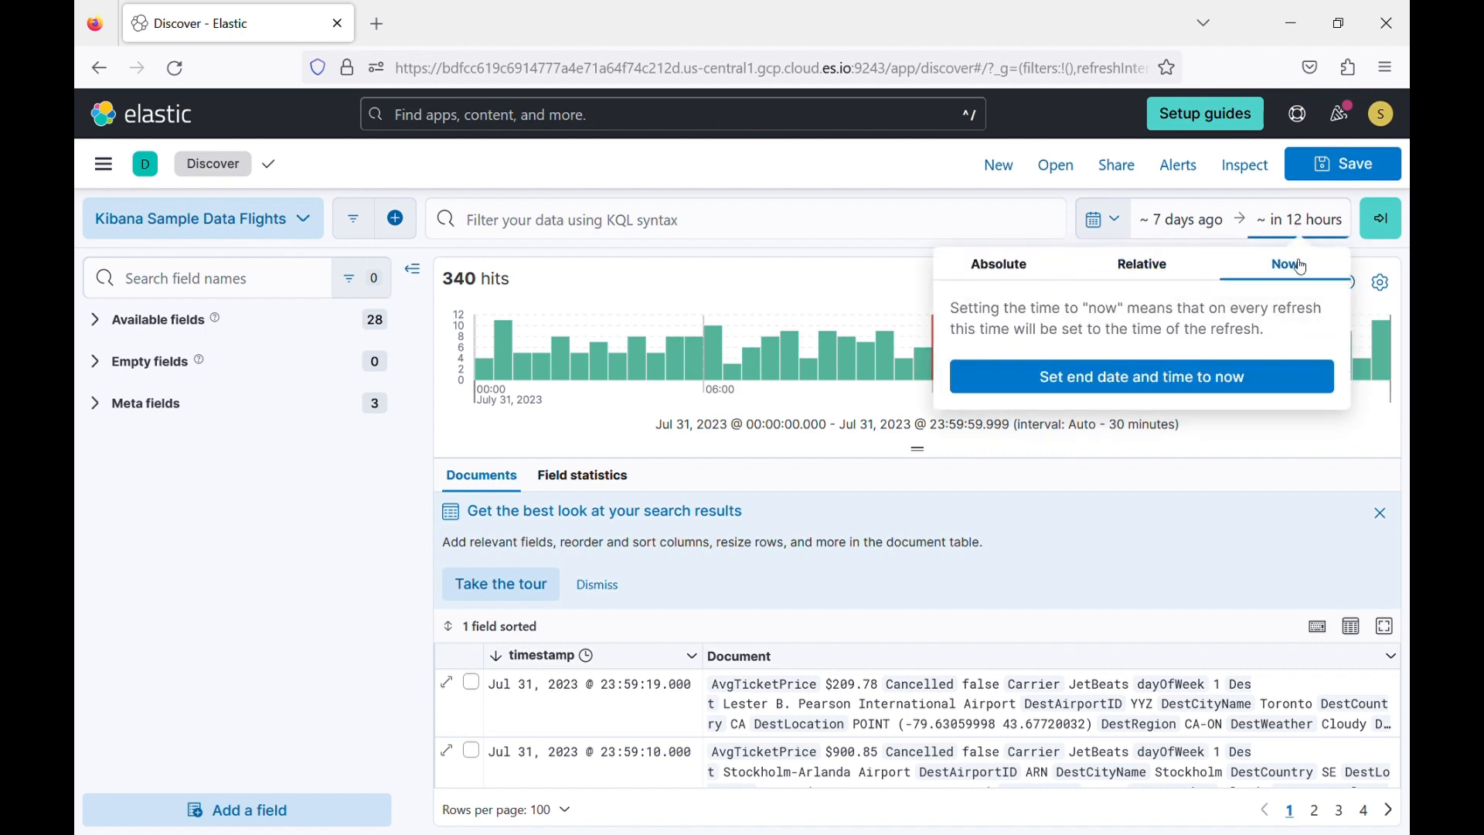
{"action": "left_click", "coordinate": [1232, 376]}
{"action": "left_click", "coordinate": [1392, 220]}
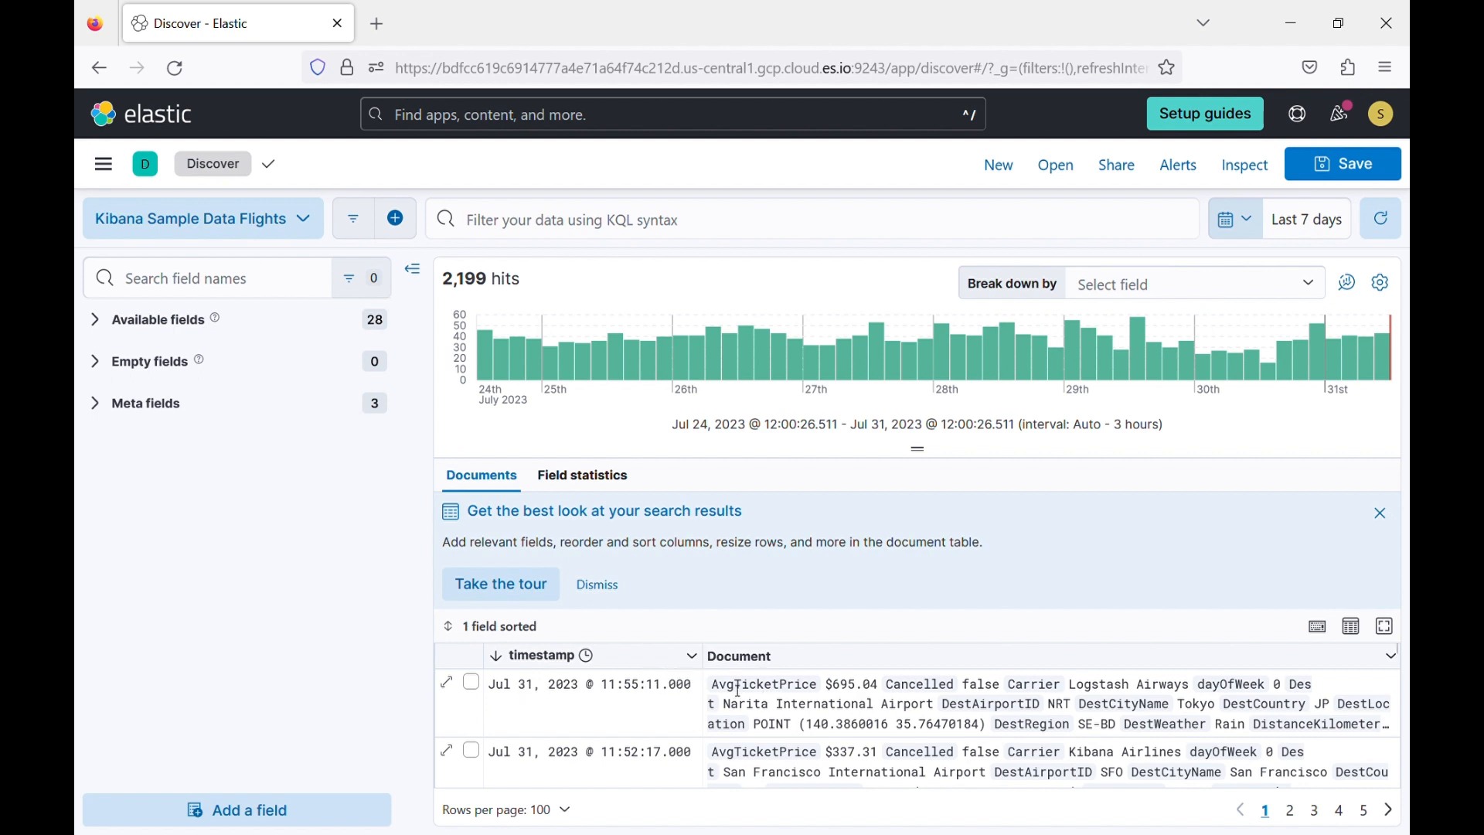
Expand the first flight document in the results and review its fields and values.
{"action": "left_click", "coordinate": [448, 685]}
{"action": "scroll", "coordinate": [958, 626], "scroll_direction": "down", "scroll_amount": 4}
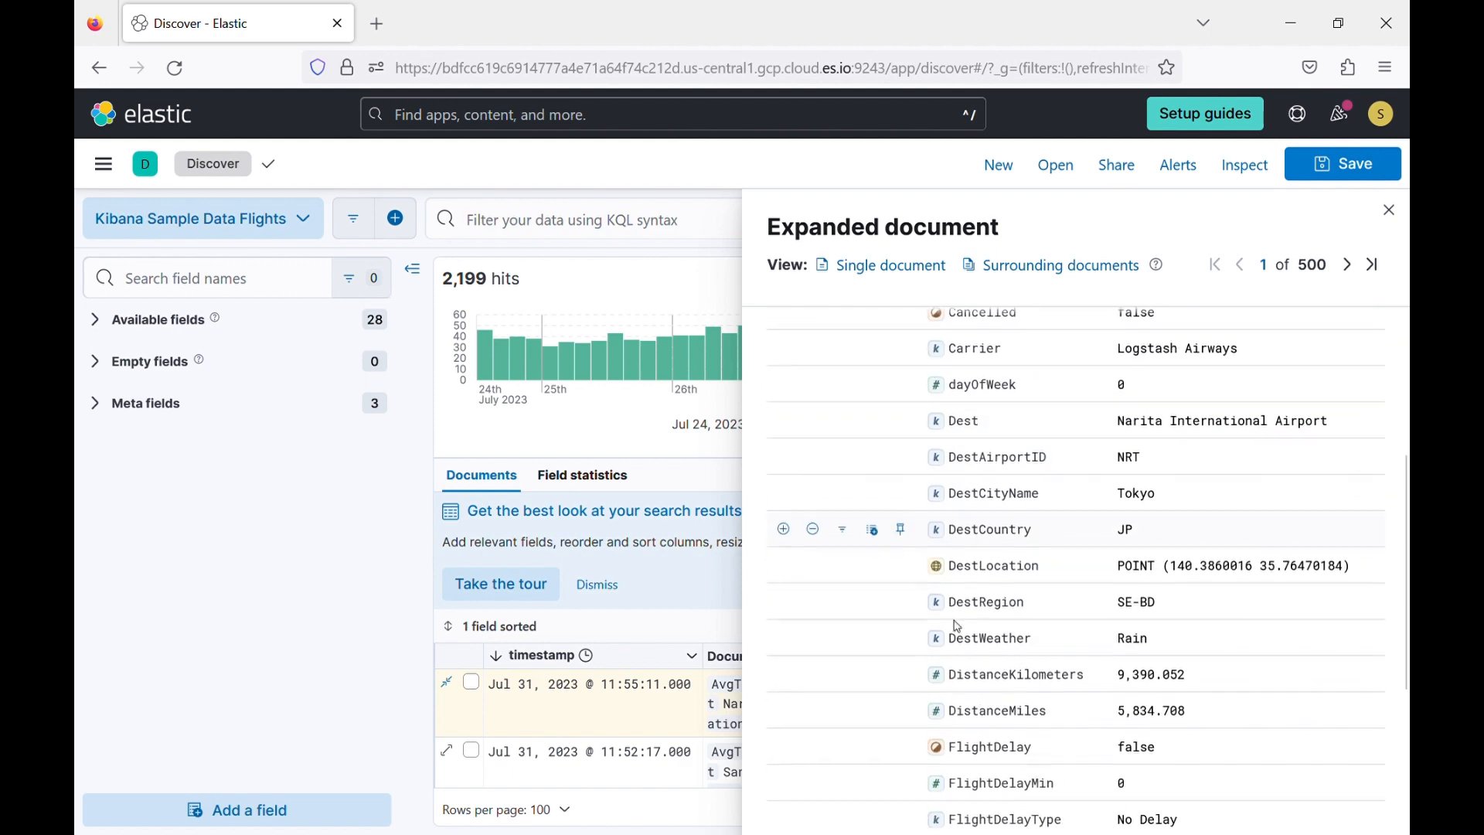
{"action": "scroll", "coordinate": [959, 626], "scroll_direction": "down", "scroll_amount": 4}
{"action": "scroll", "coordinate": [959, 627], "scroll_direction": "up", "scroll_amount": 5}
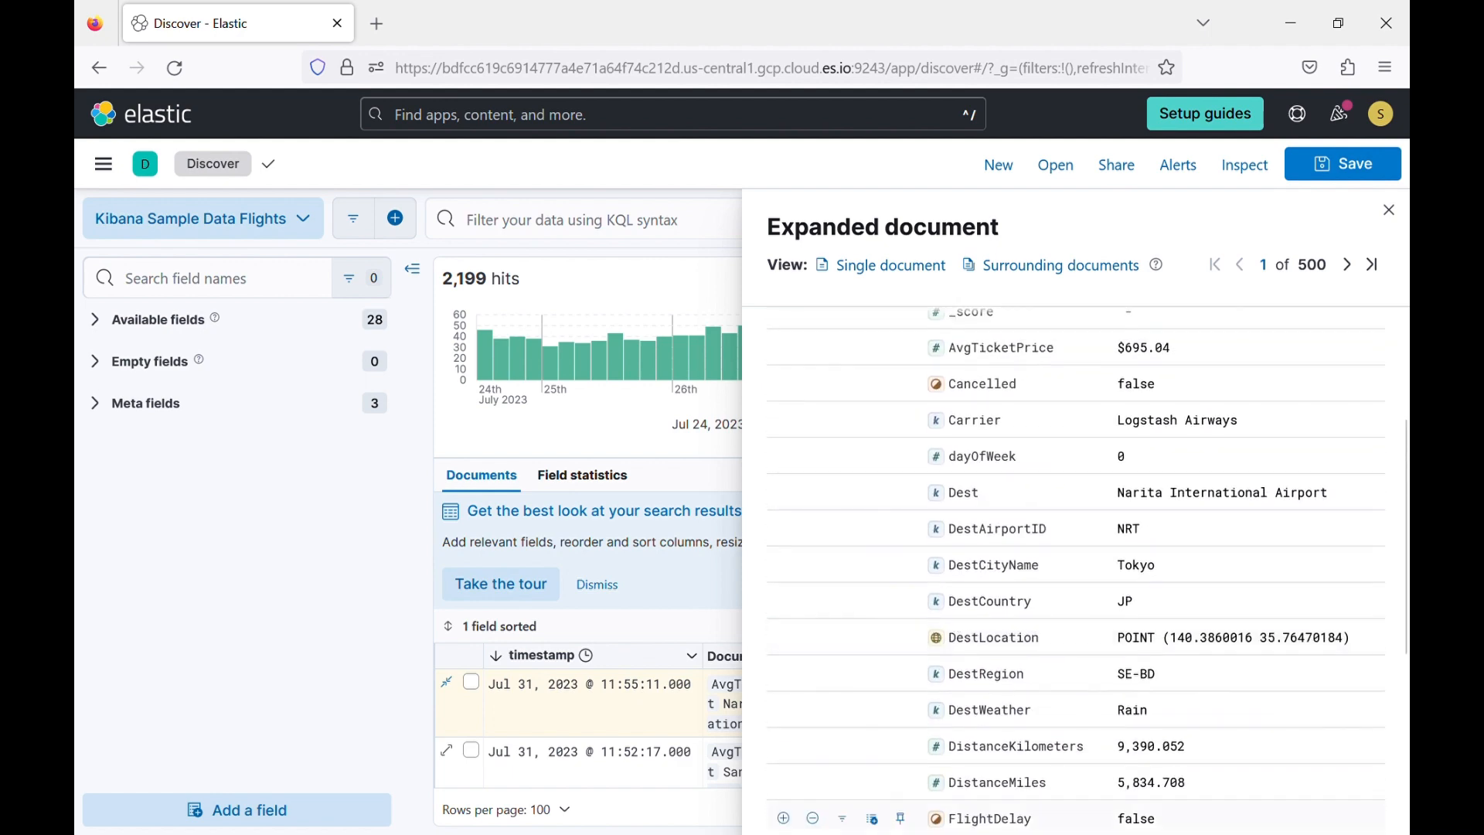
{"action": "scroll", "coordinate": [1189, 494], "scroll_direction": "down", "scroll_amount": 5}
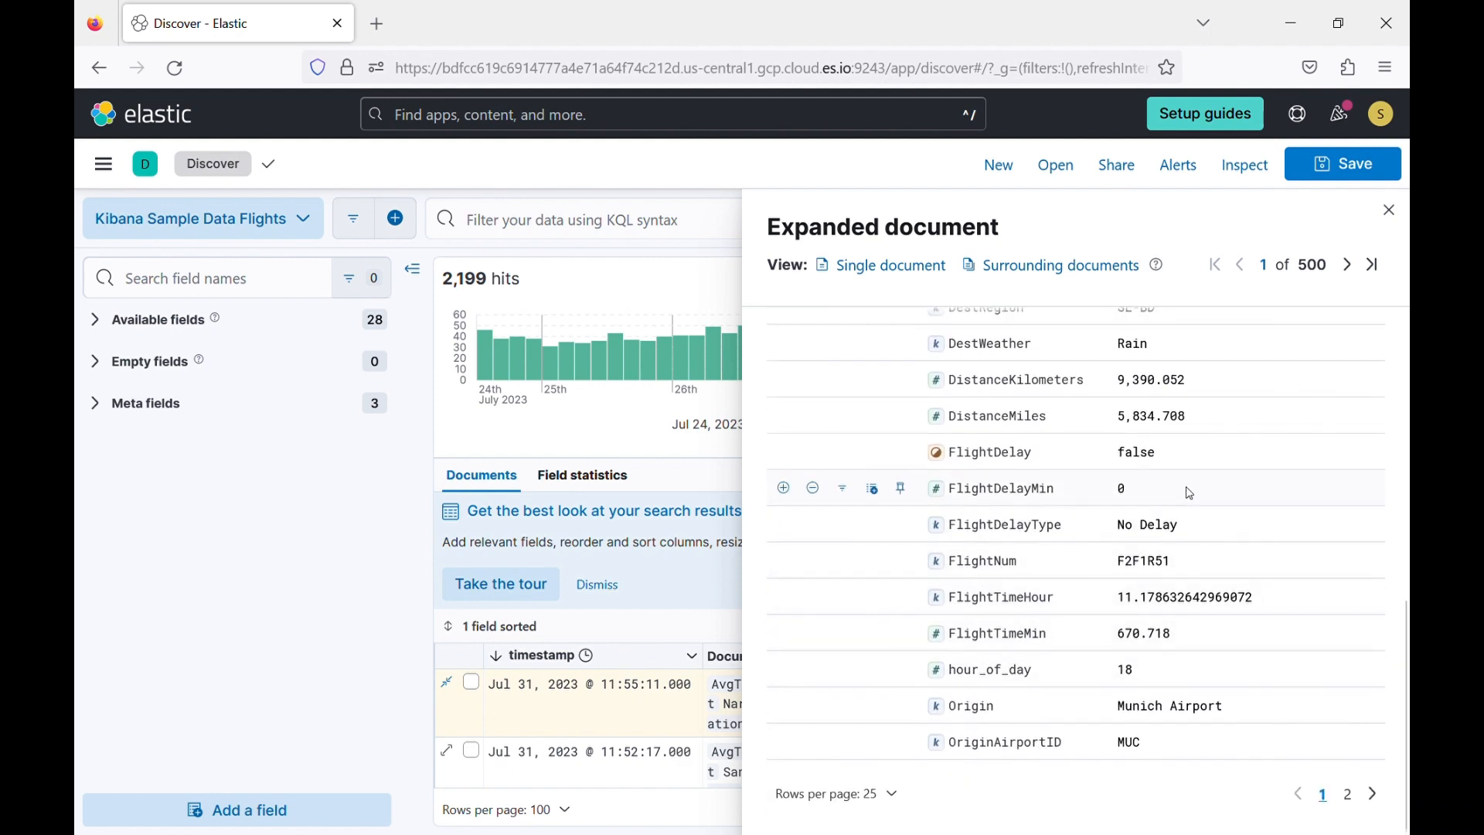
Show 50 rows per page in the expanded document's field table and look through the full list.
{"action": "left_click", "coordinate": [896, 798]}
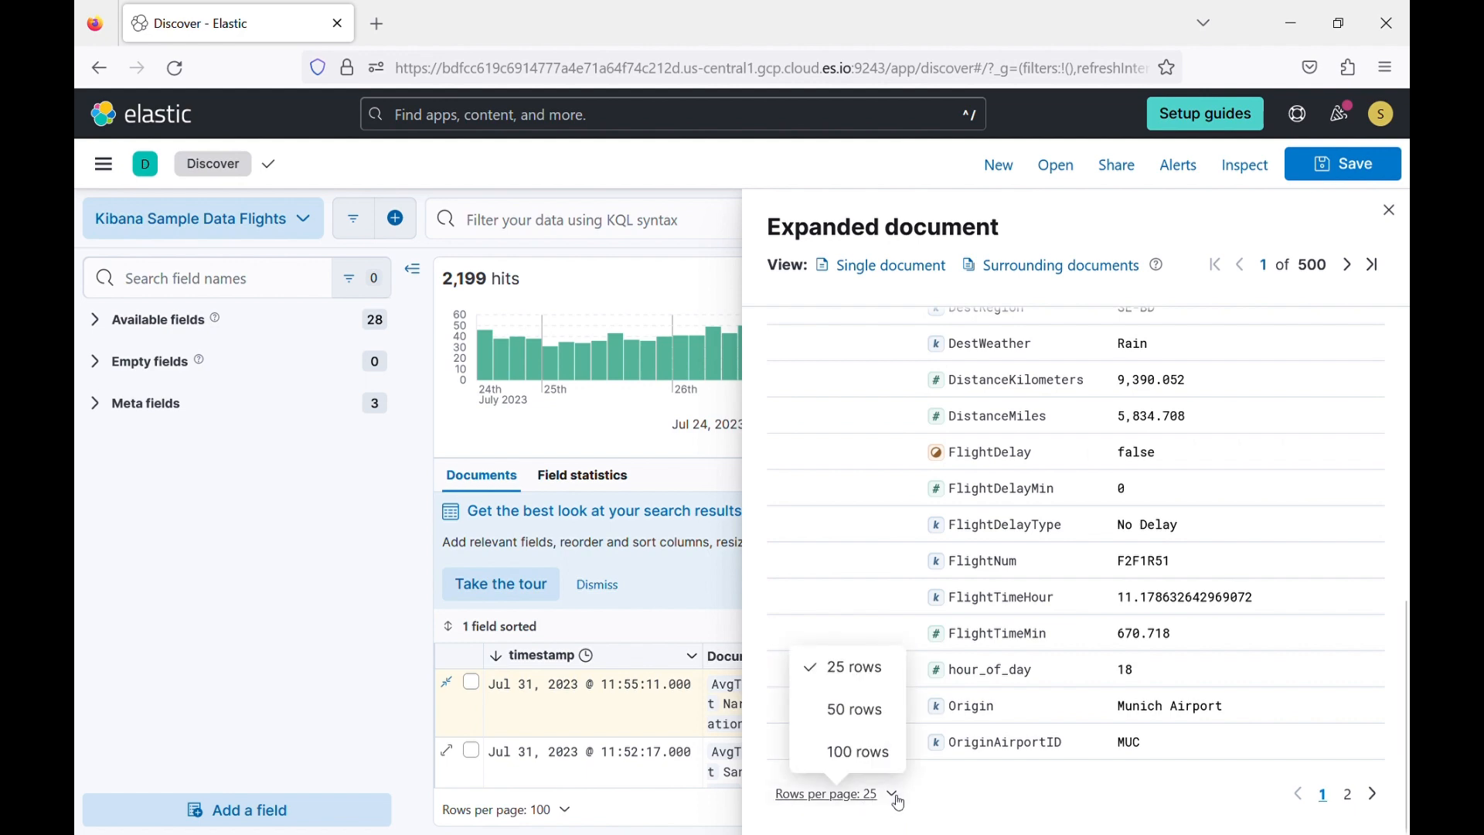
{"action": "left_click", "coordinate": [854, 709]}
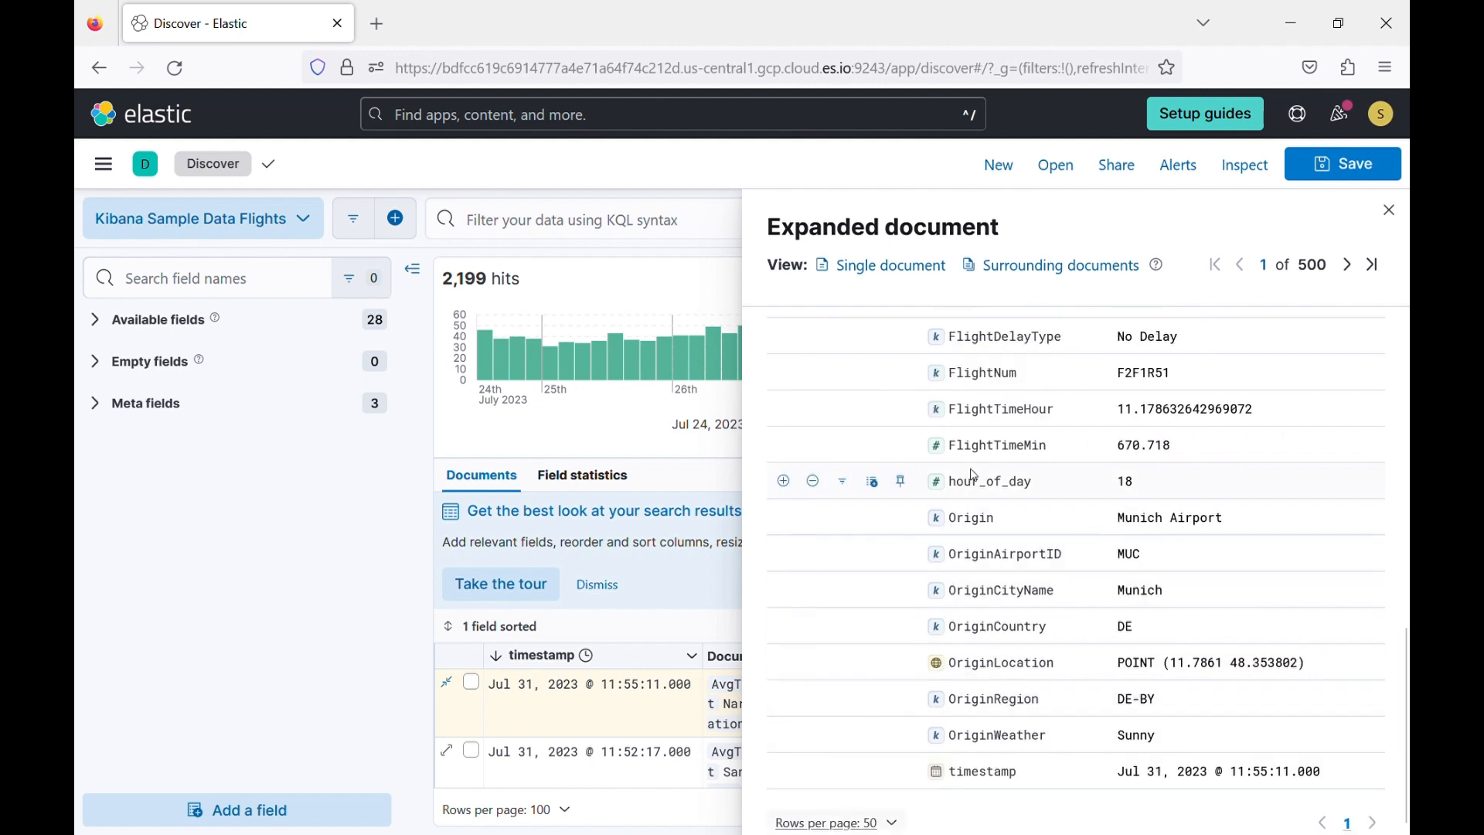
{"action": "scroll", "coordinate": [1005, 588], "scroll_direction": "down", "scroll_amount": 1}
{"action": "scroll", "coordinate": [1028, 587], "scroll_direction": "up", "scroll_amount": 6}
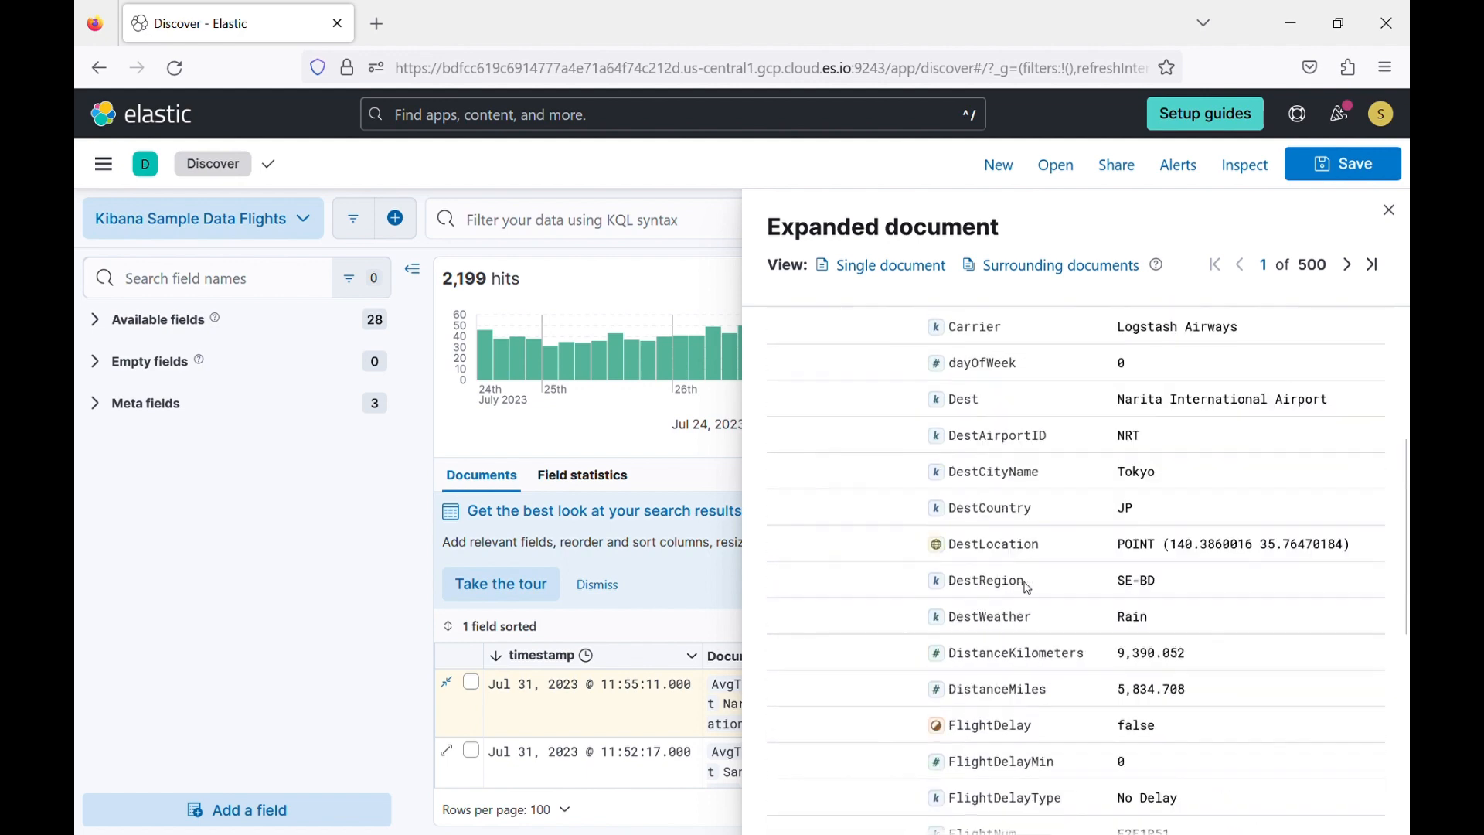
{"action": "scroll", "coordinate": [1028, 588], "scroll_direction": "up", "scroll_amount": 4}
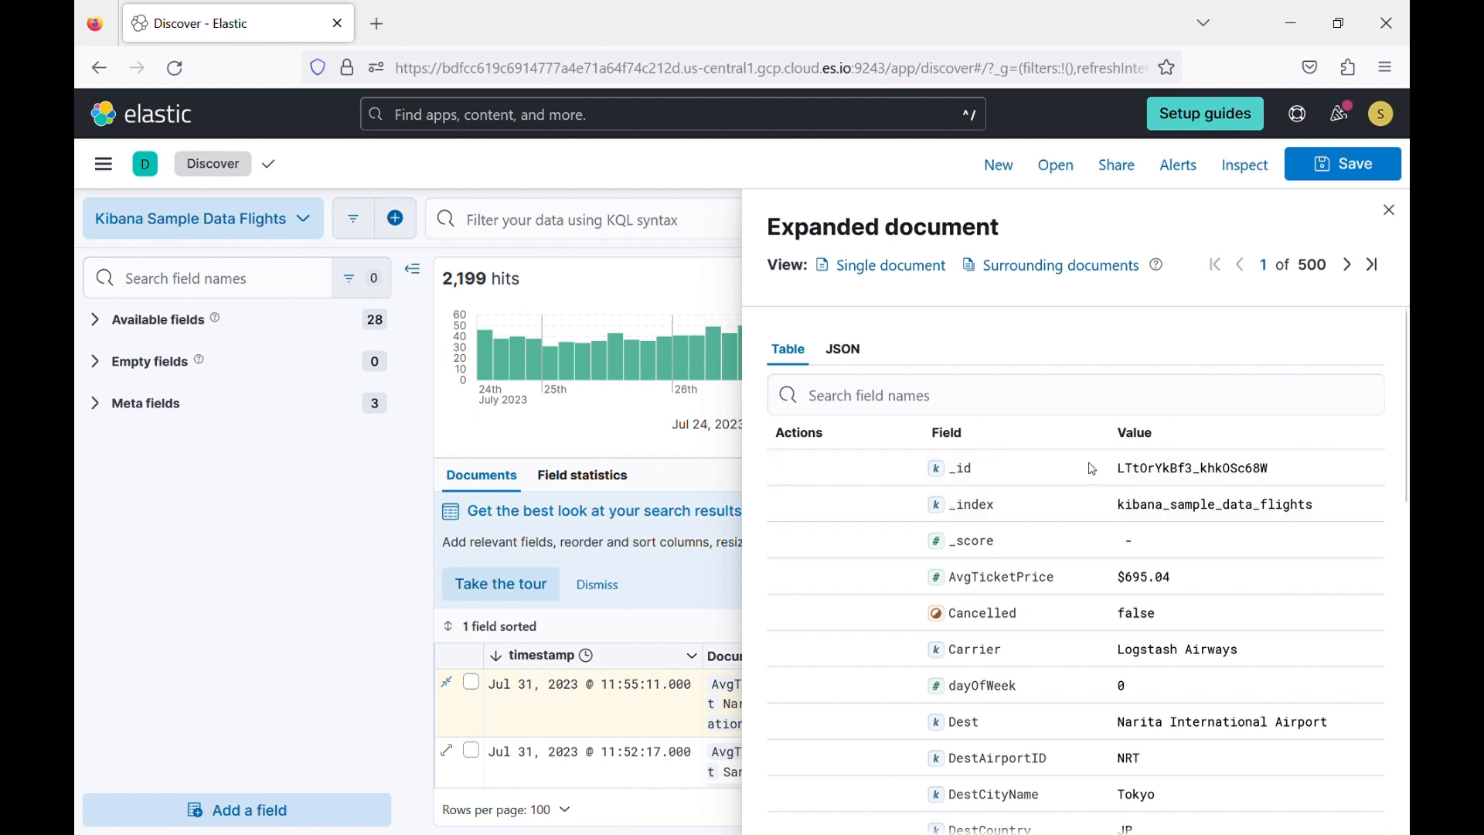
Open the expanded flight record as a single document, look through its fields, and return to Discover.
{"action": "mouse_move", "coordinate": [1027, 467]}
{"action": "left_click", "coordinate": [902, 263]}
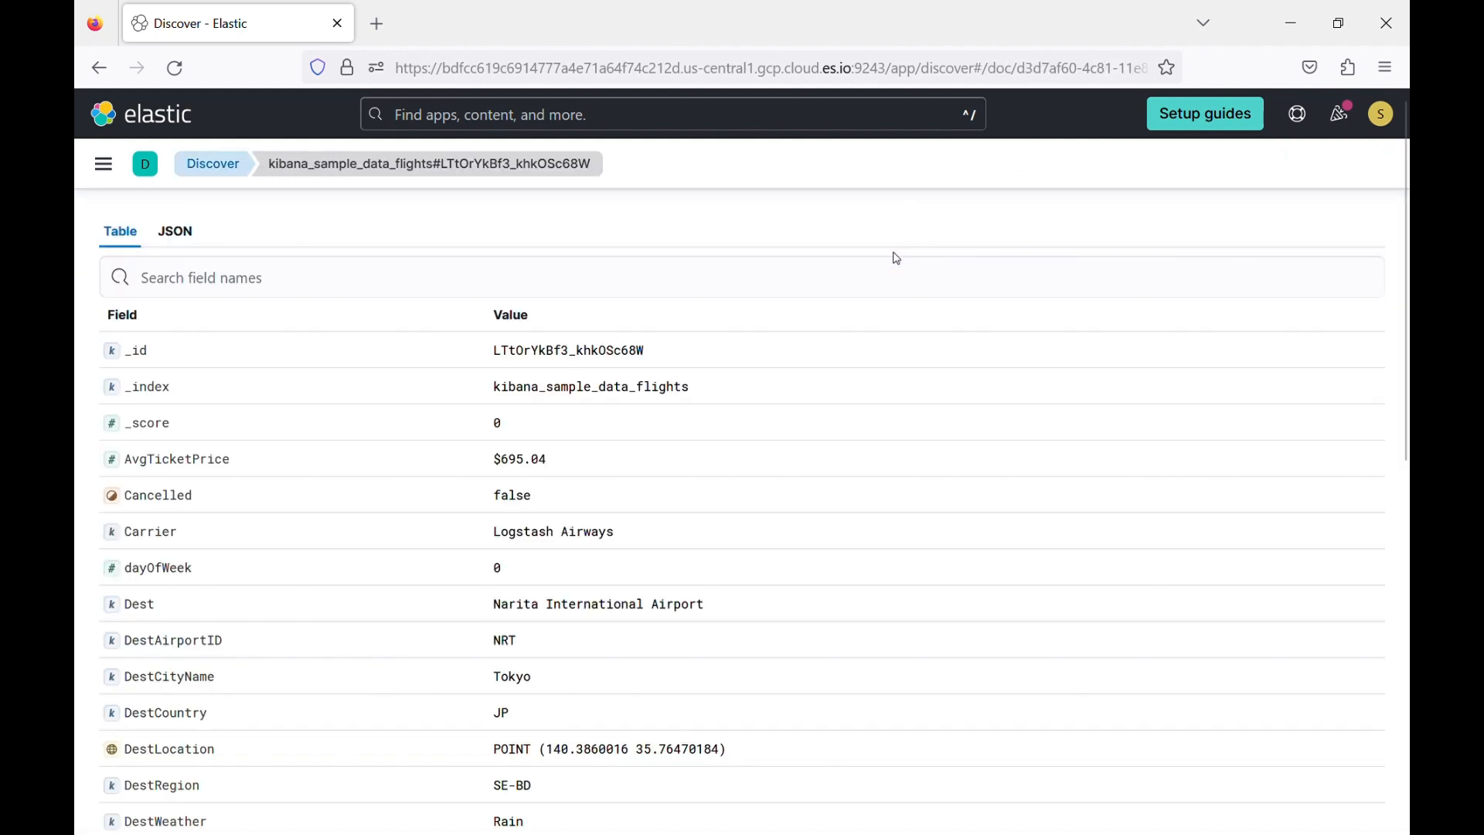
{"action": "scroll", "coordinate": [433, 441], "scroll_direction": "down", "scroll_amount": 8}
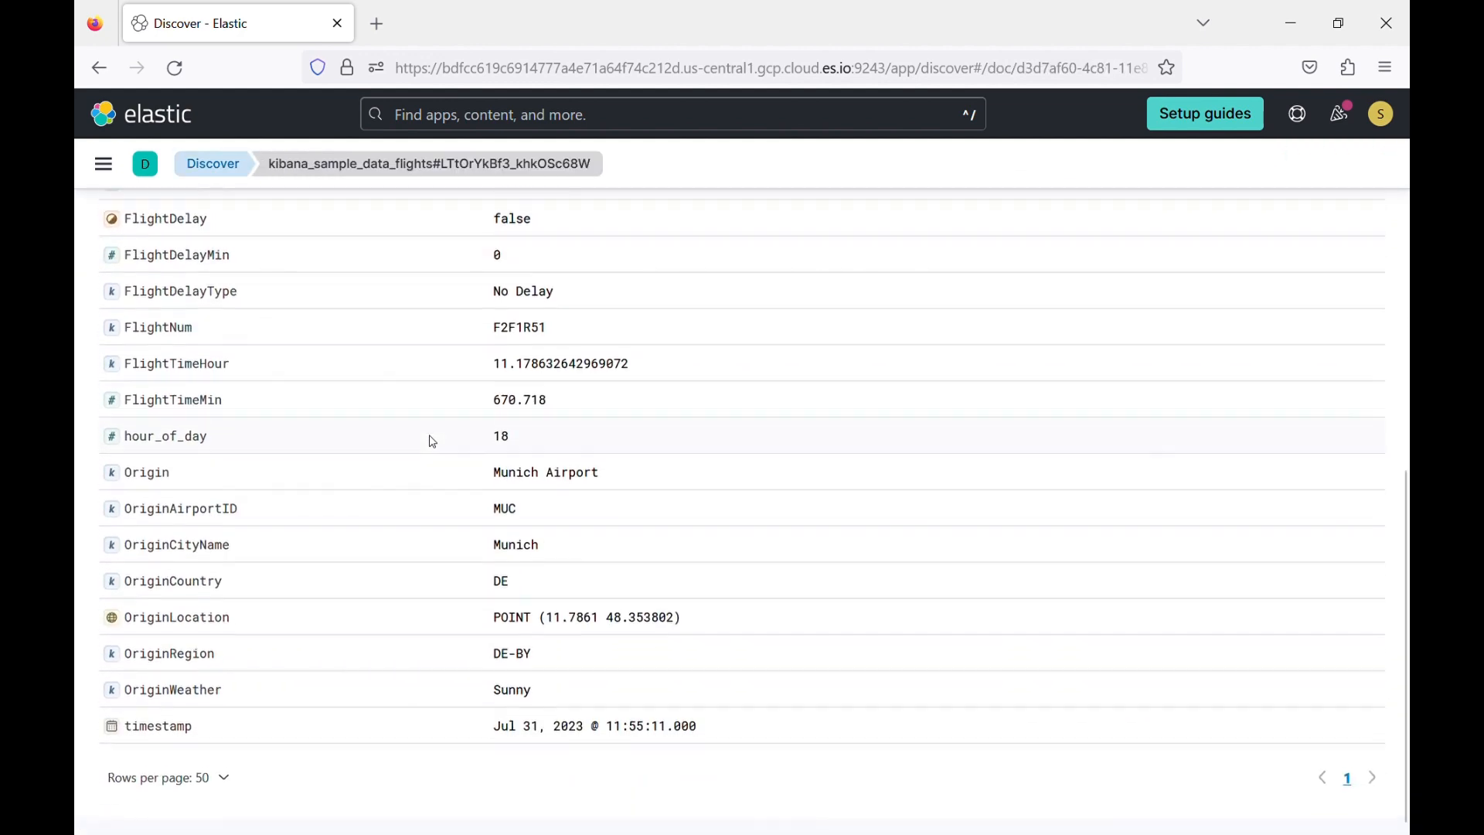
{"action": "scroll", "coordinate": [433, 441], "scroll_direction": "up", "scroll_amount": 4}
{"action": "scroll", "coordinate": [433, 441], "scroll_direction": "up", "scroll_amount": 3}
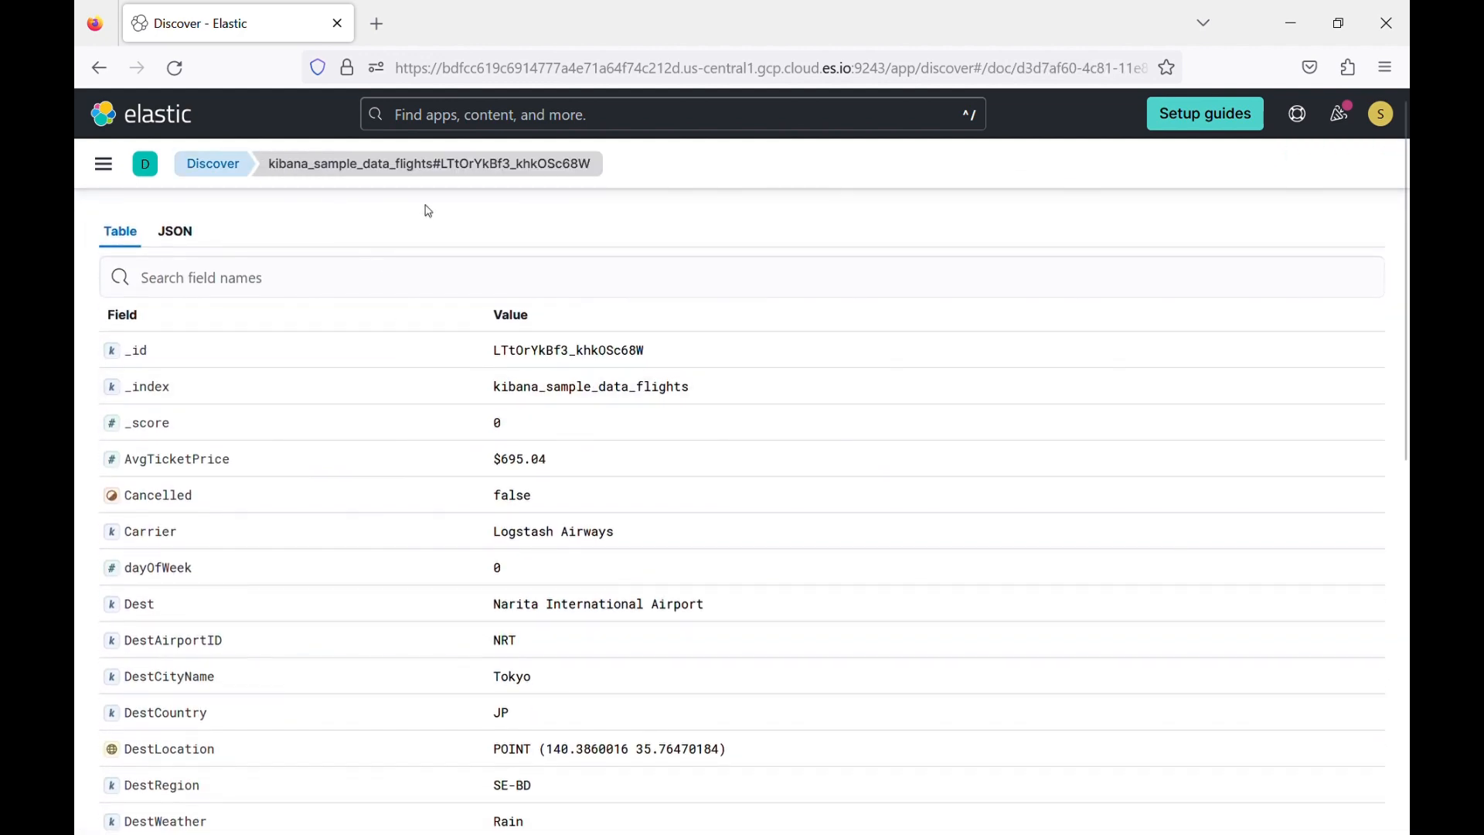
{"action": "left_click", "coordinate": [214, 165]}
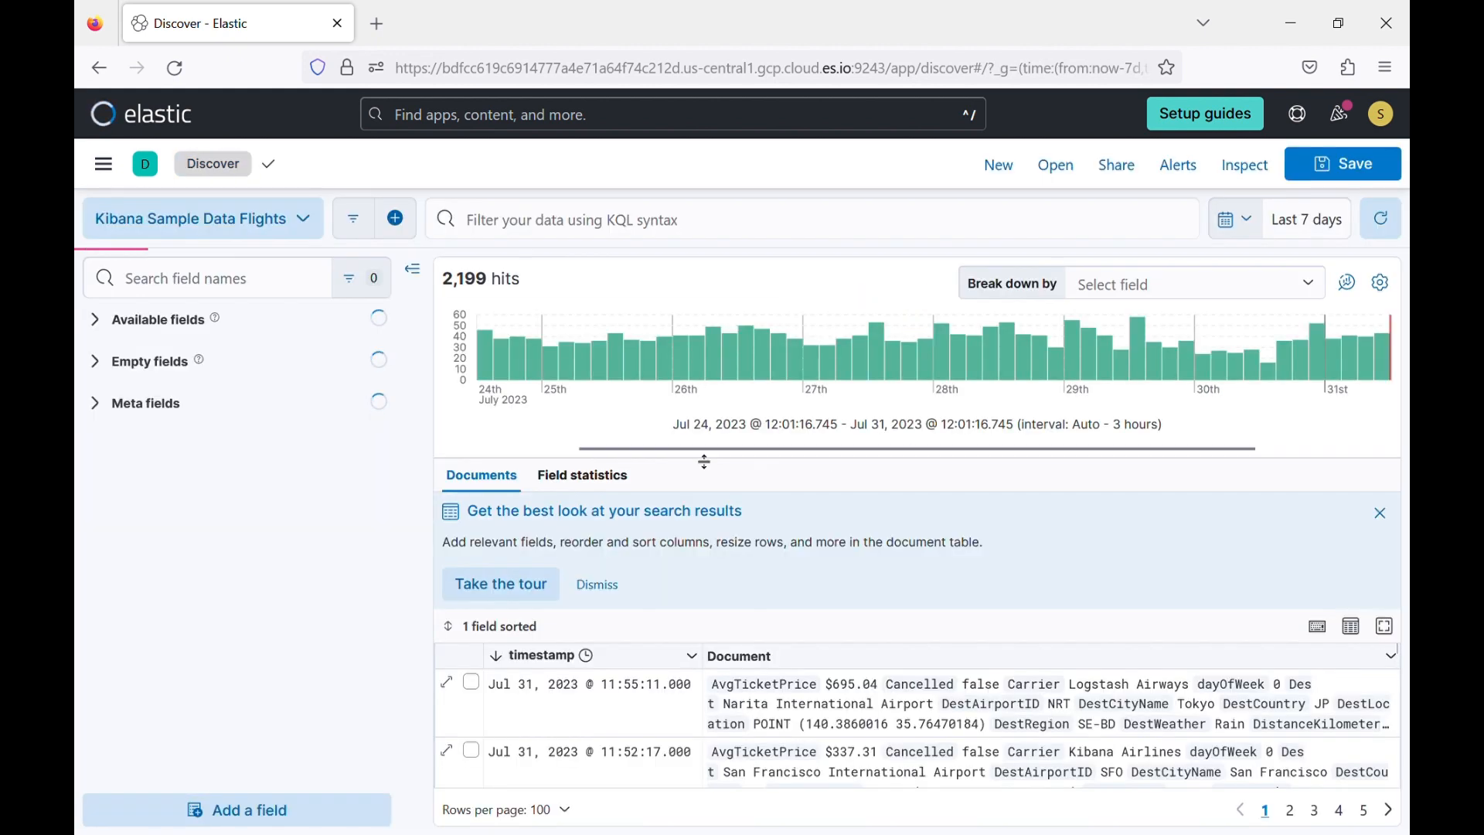
Dismiss the search results tour notice above the document table and expand the available fields list.
{"action": "left_click", "coordinate": [606, 585]}
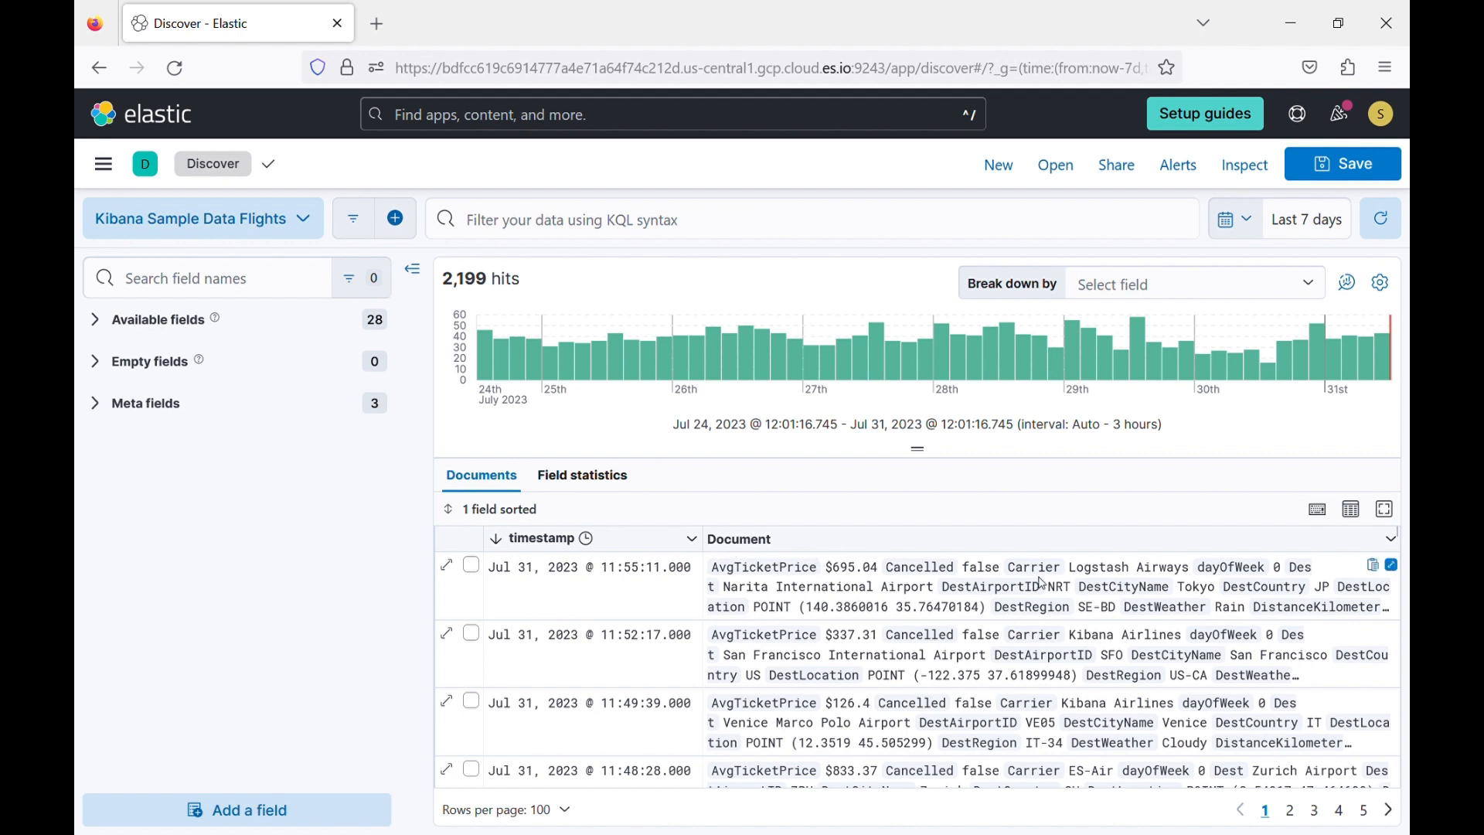
{"action": "left_click", "coordinate": [99, 320]}
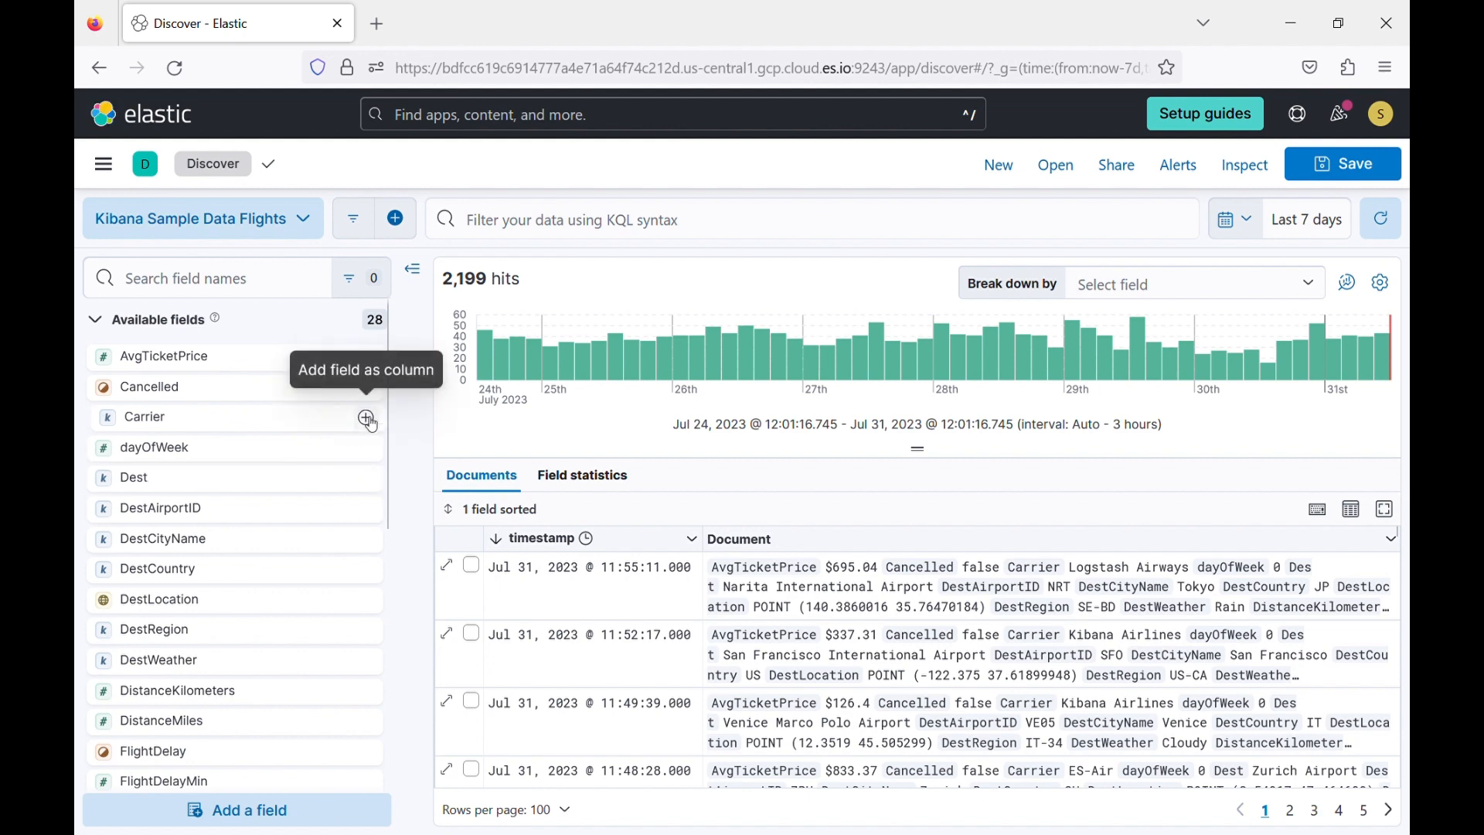
Add the Carrier, dayOfWeek and Dest fields as columns in the document table, and remove the dayOfWeek column again.
{"action": "left_click", "coordinate": [367, 421]}
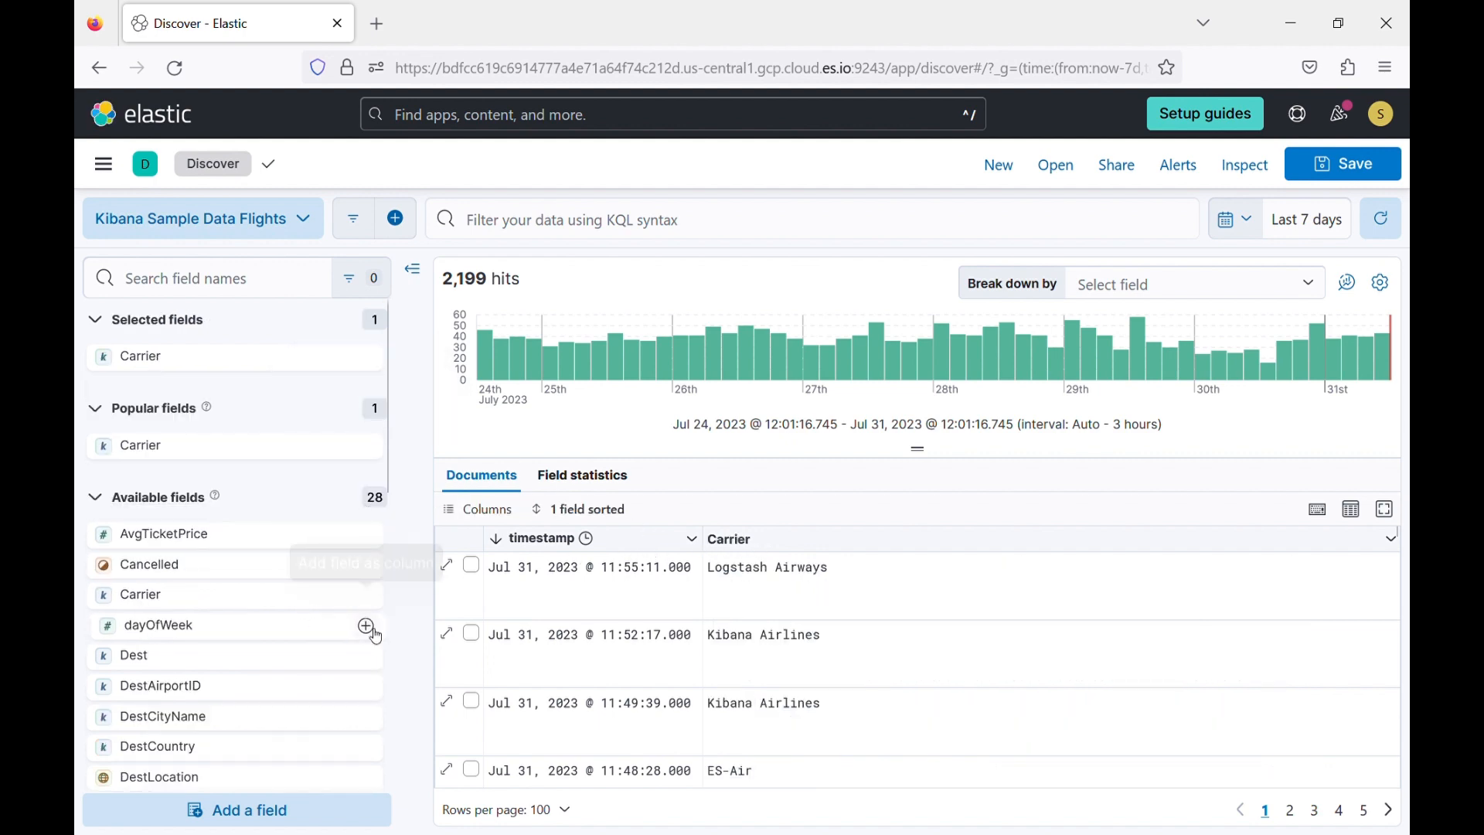
{"action": "left_click", "coordinate": [367, 628]}
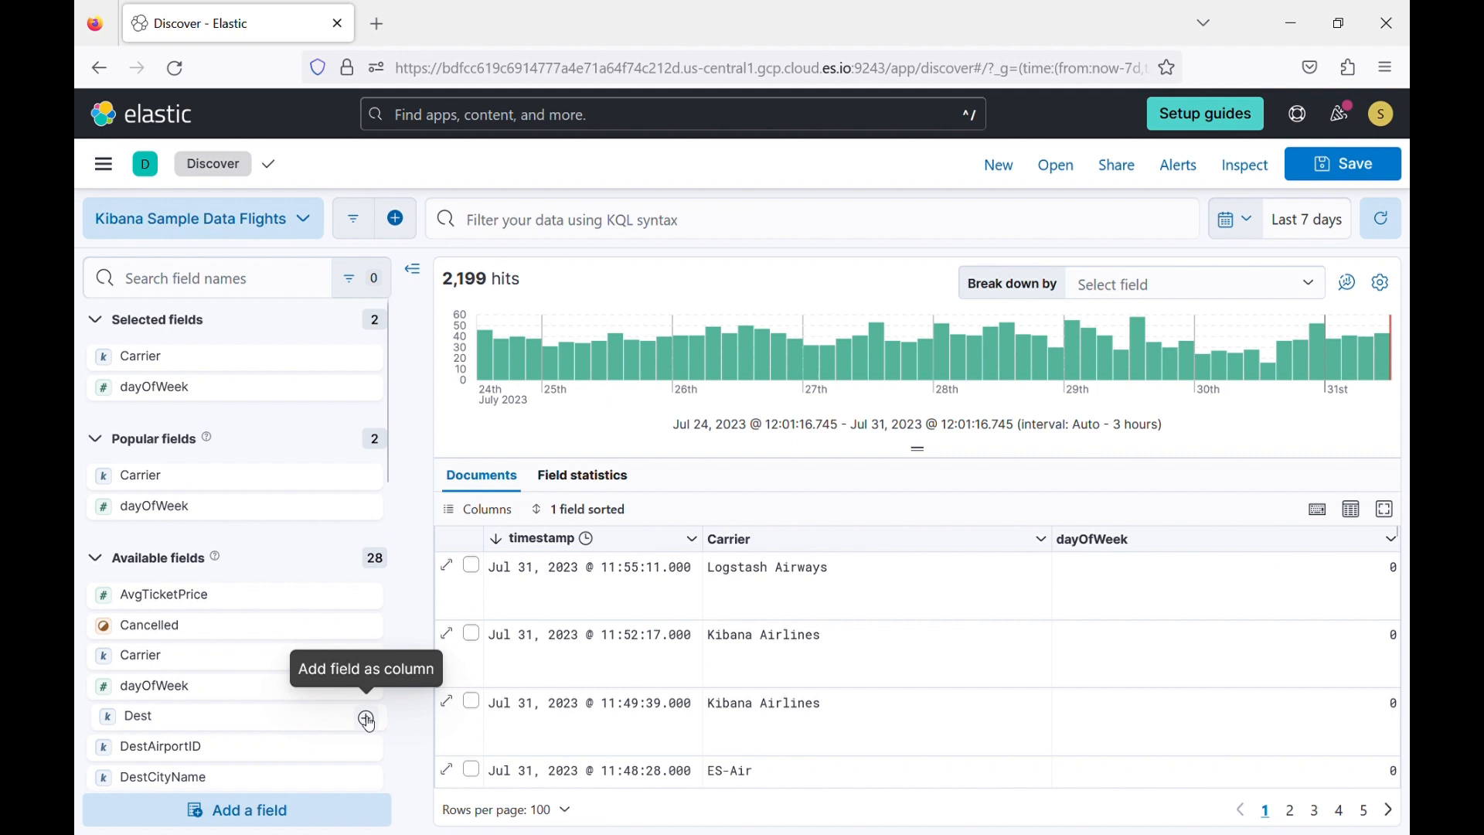
{"action": "left_click", "coordinate": [366, 718]}
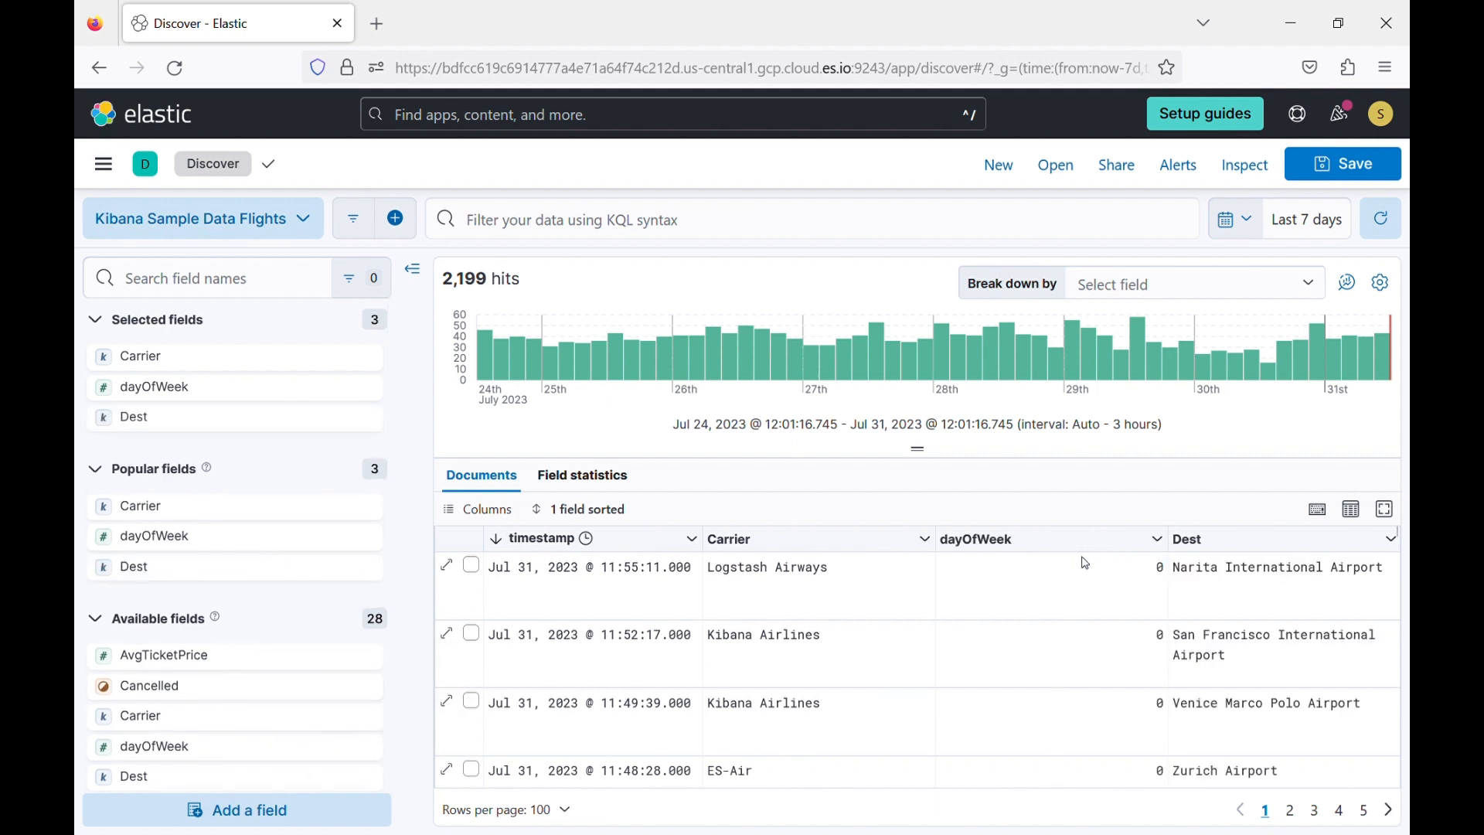
{"action": "left_click", "coordinate": [1159, 541]}
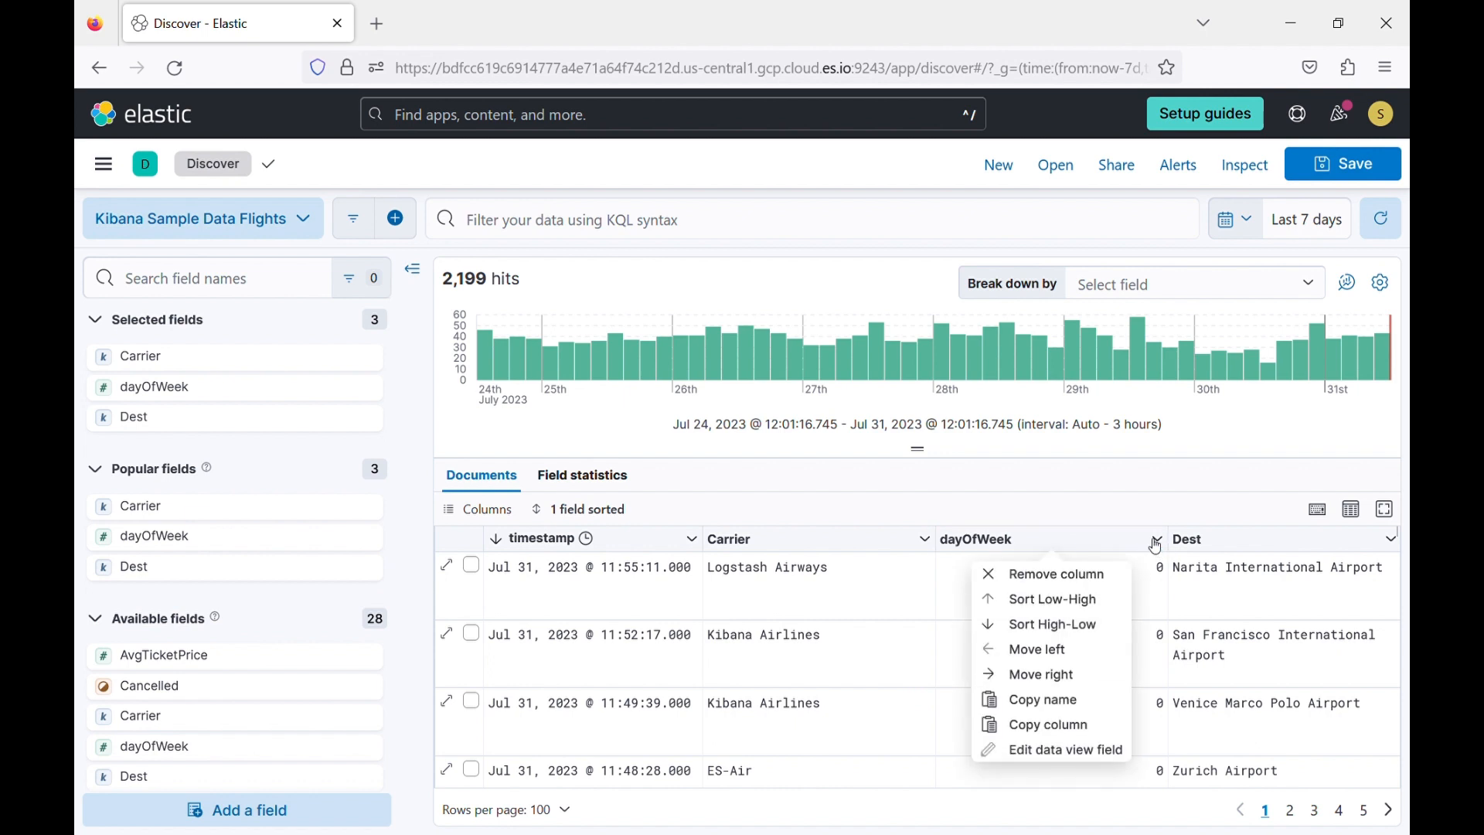
{"action": "left_click", "coordinate": [1112, 576]}
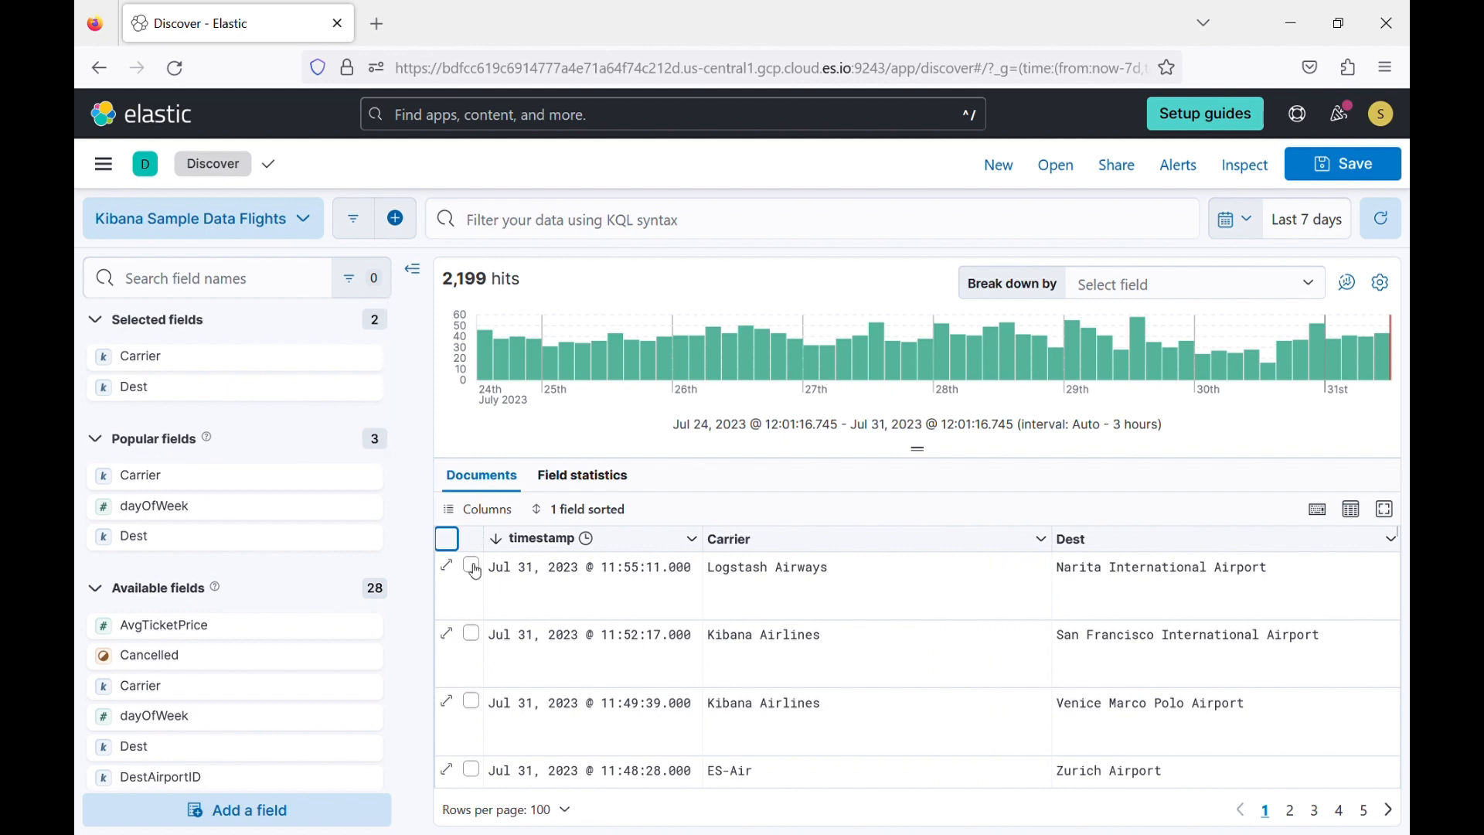
Add DestCityName as a table column from the first flight's expanded document and close the document.
{"action": "left_click", "coordinate": [447, 567]}
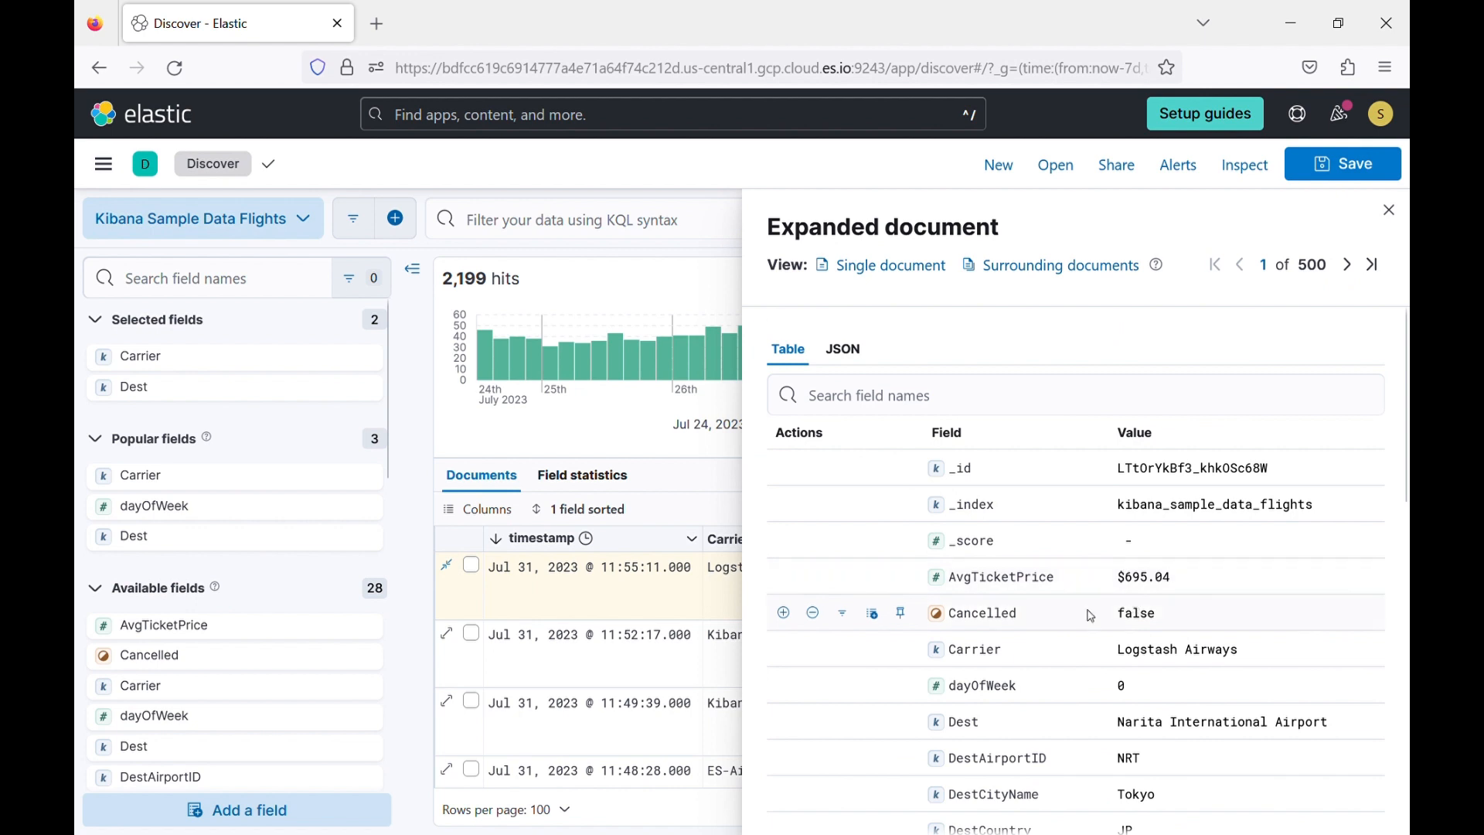
{"action": "scroll", "coordinate": [1091, 616], "scroll_direction": "down", "scroll_amount": 3}
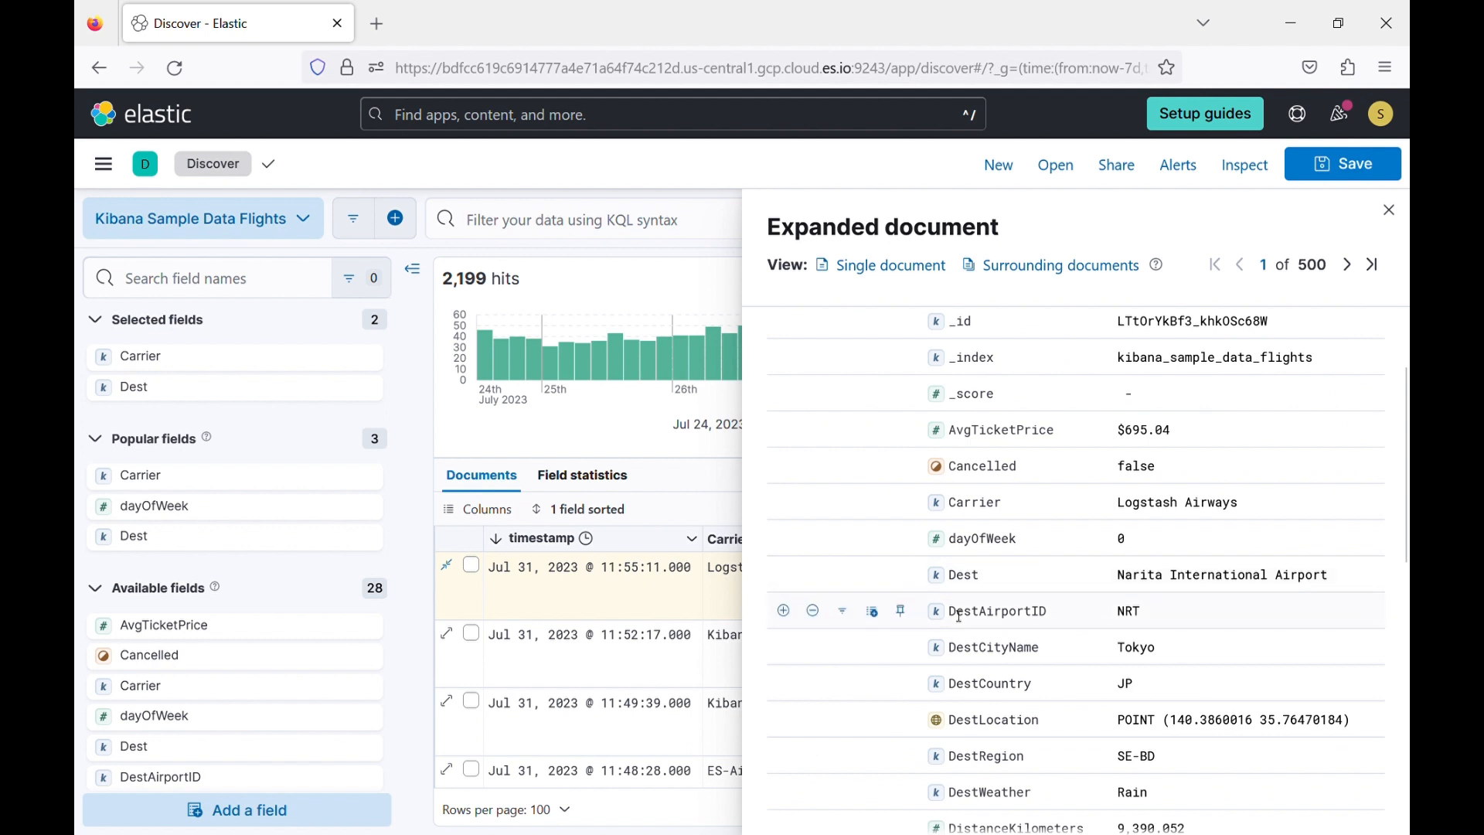
{"action": "scroll", "coordinate": [960, 616], "scroll_direction": "down", "scroll_amount": 2}
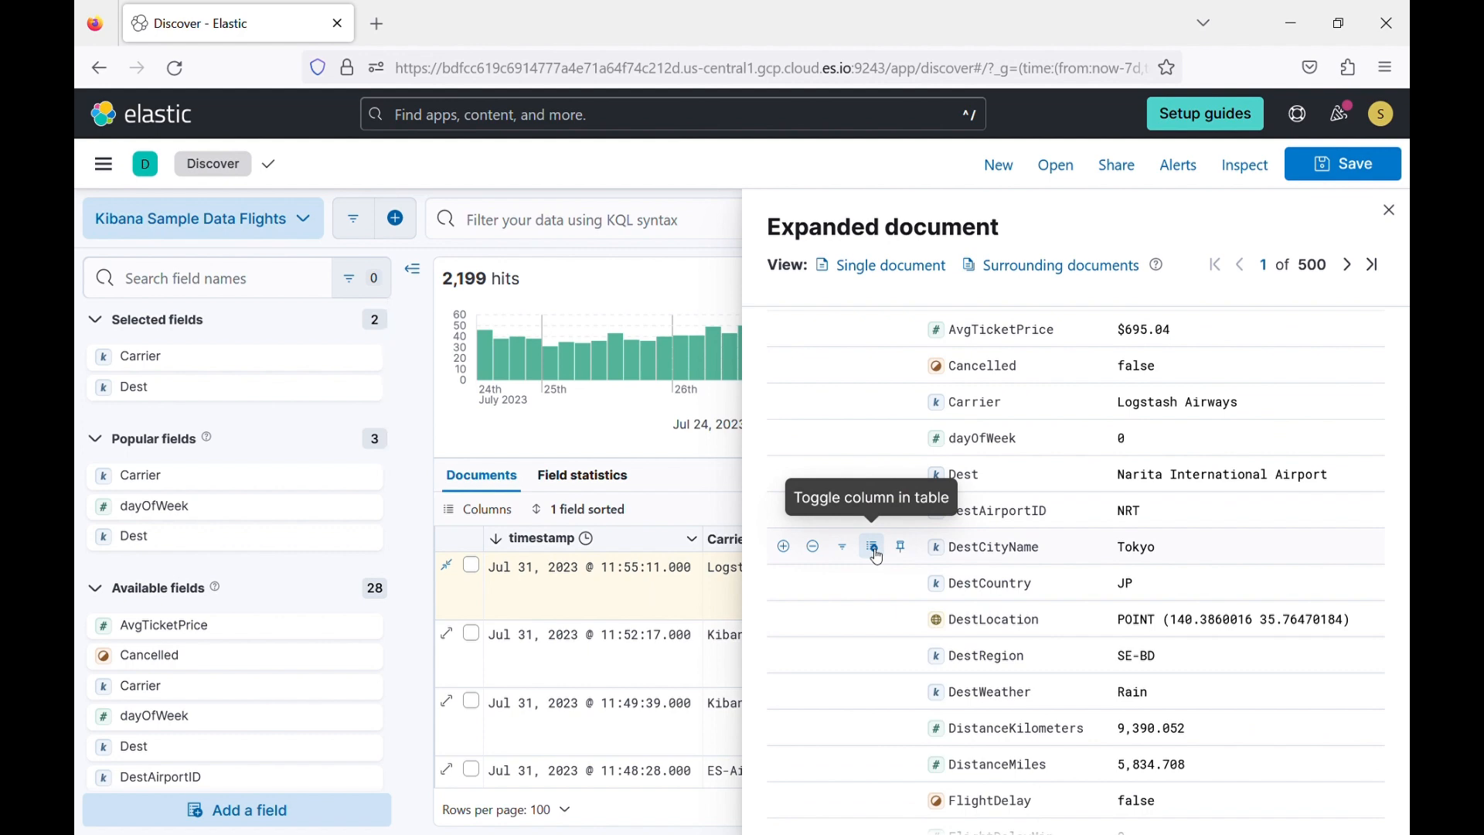
{"action": "left_click", "coordinate": [874, 548]}
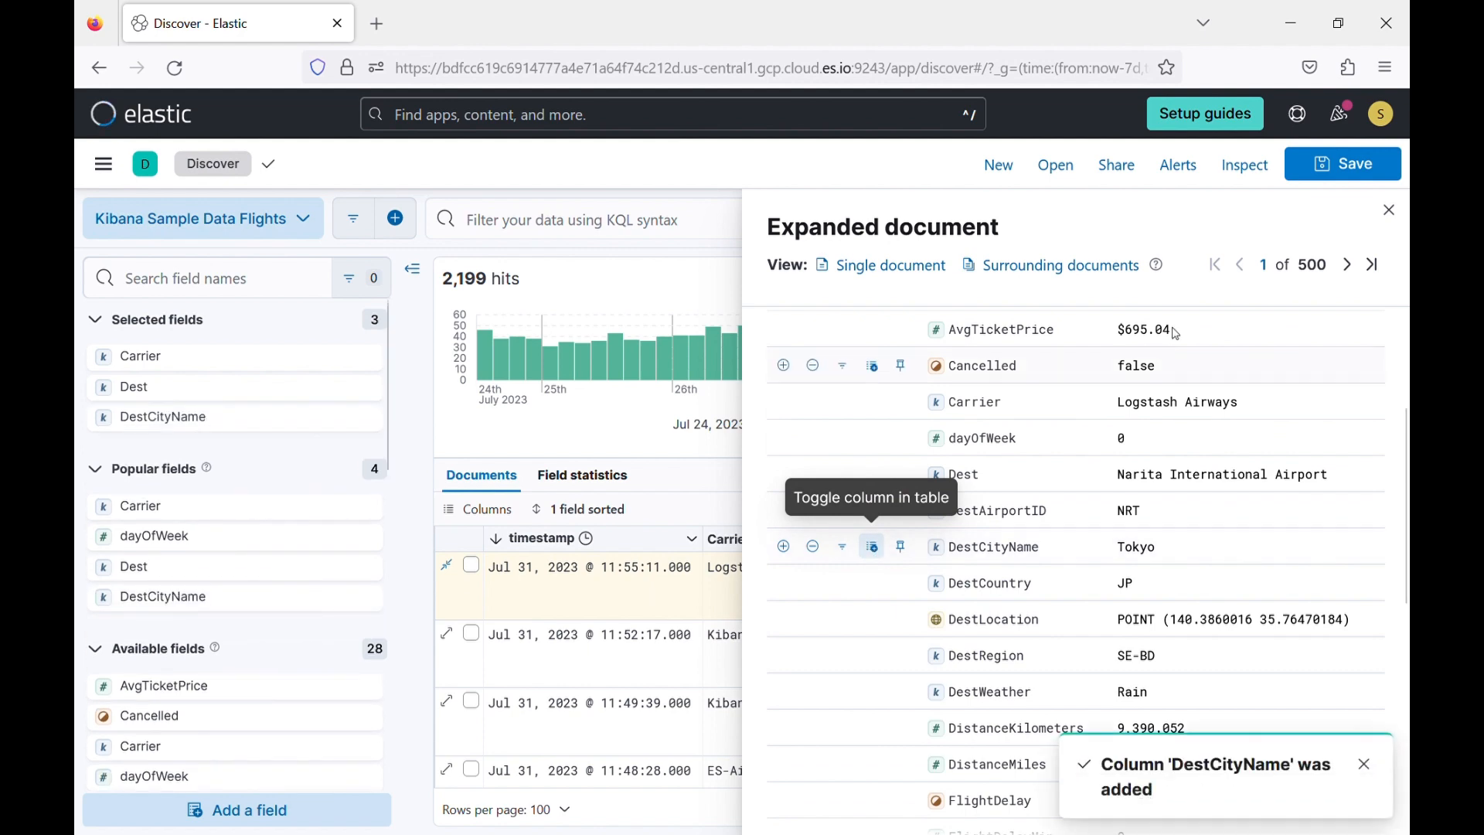
{"action": "left_click", "coordinate": [1390, 210]}
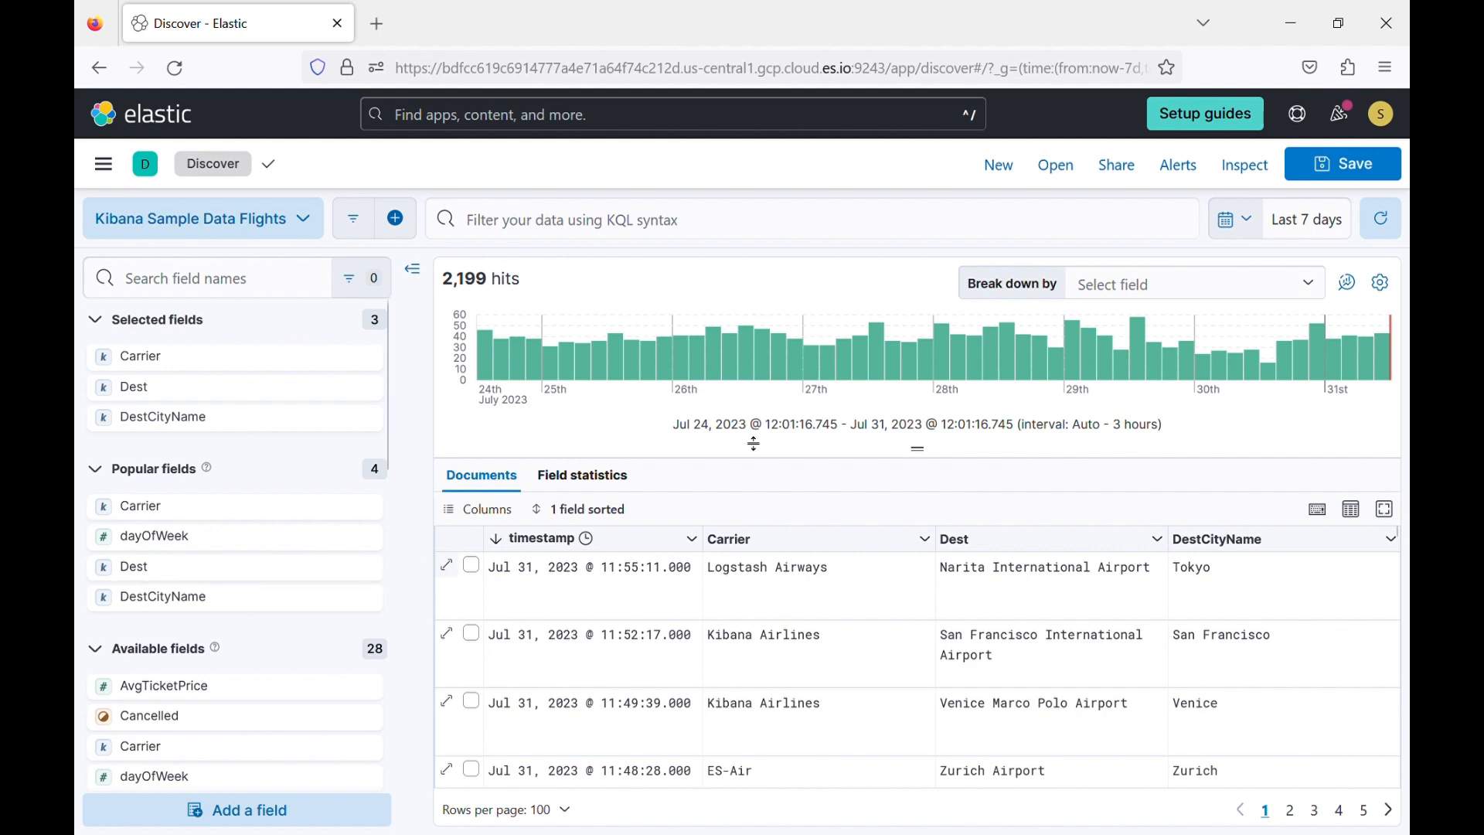
Collapse the fields sidebar and hide the histogram chart, and bring both back into view.
{"action": "left_click", "coordinate": [413, 269]}
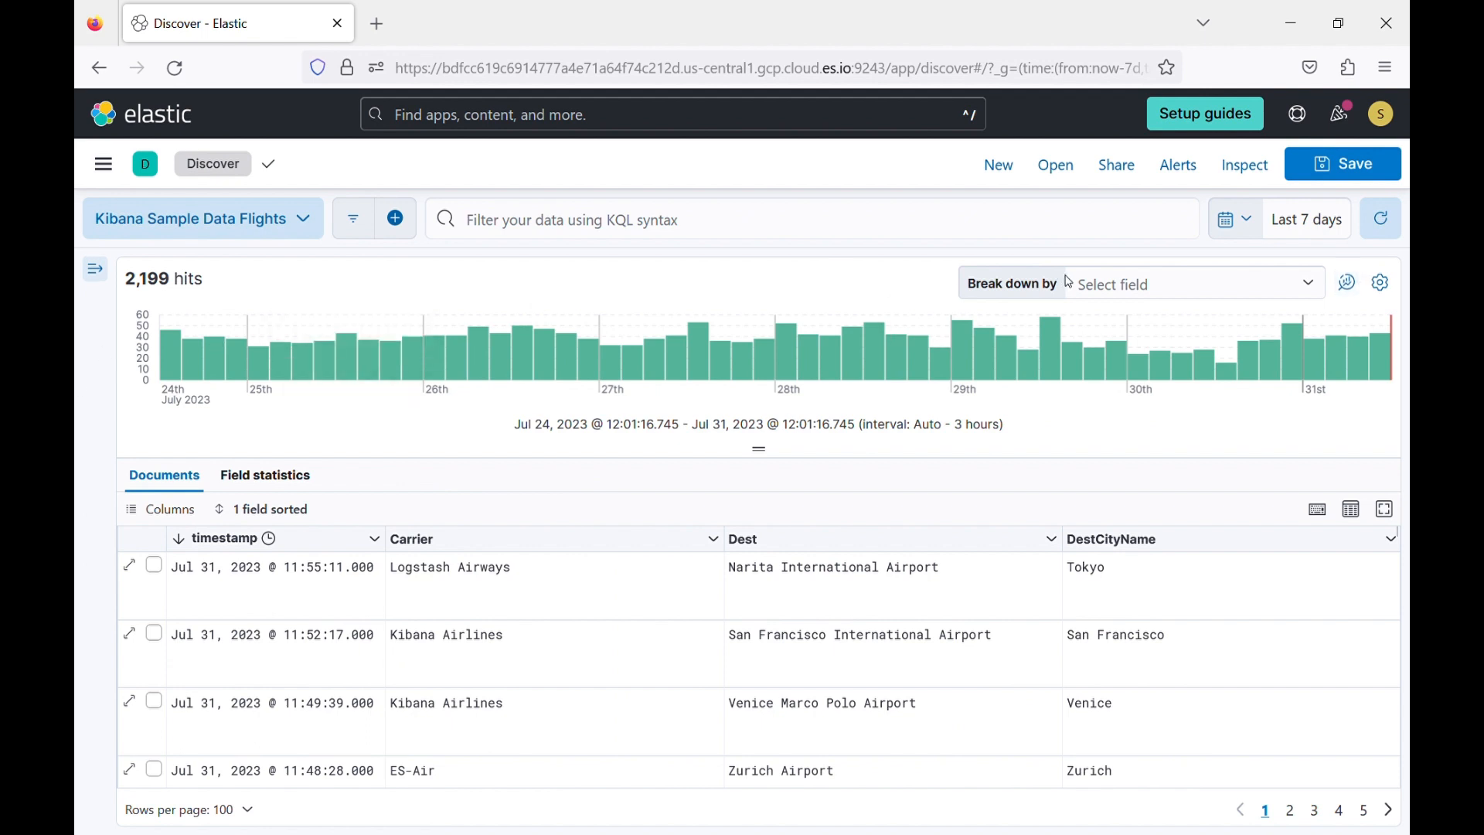
{"action": "left_click", "coordinate": [1381, 283]}
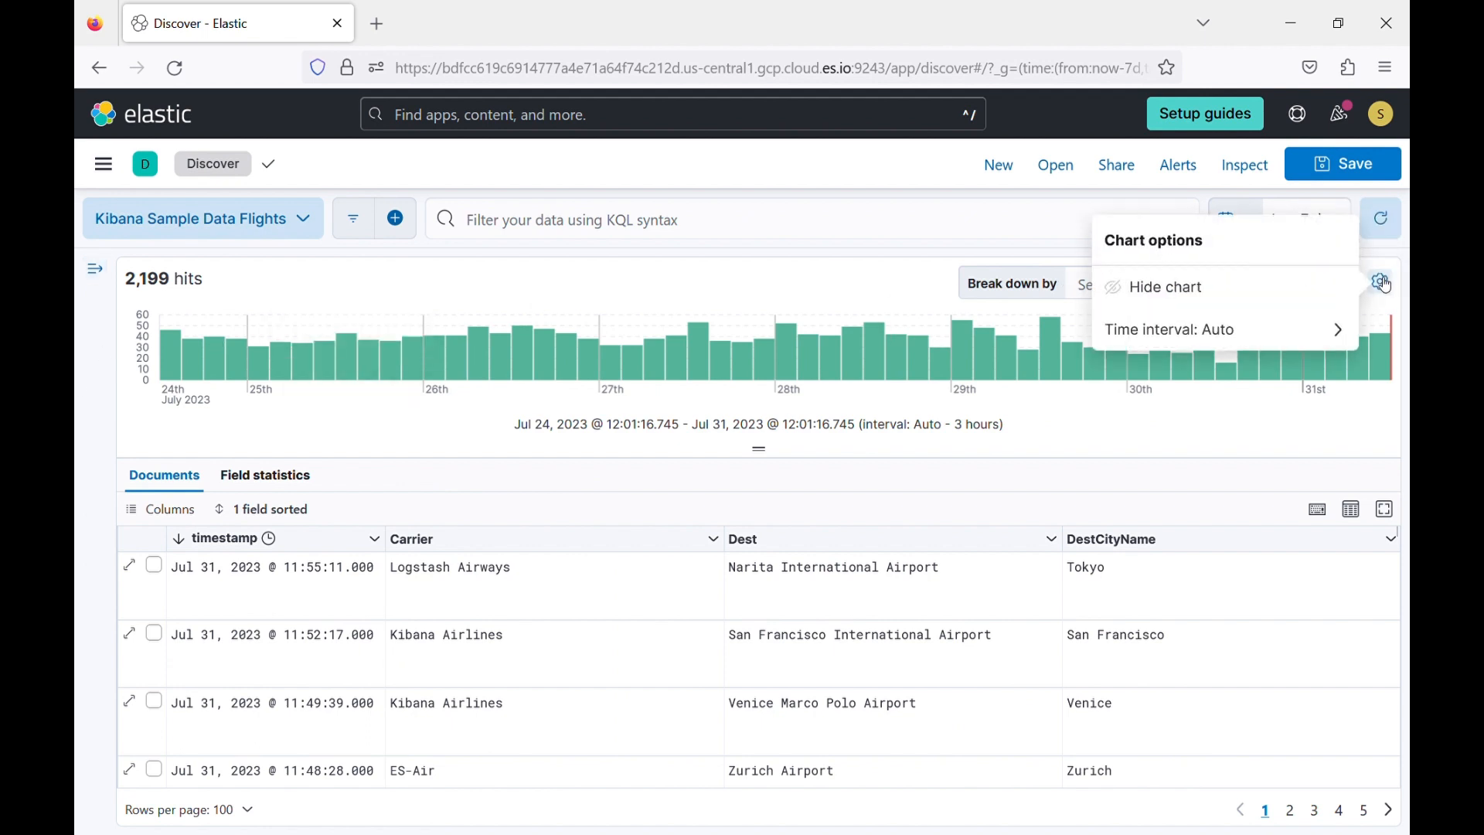
{"action": "left_click", "coordinate": [1235, 285]}
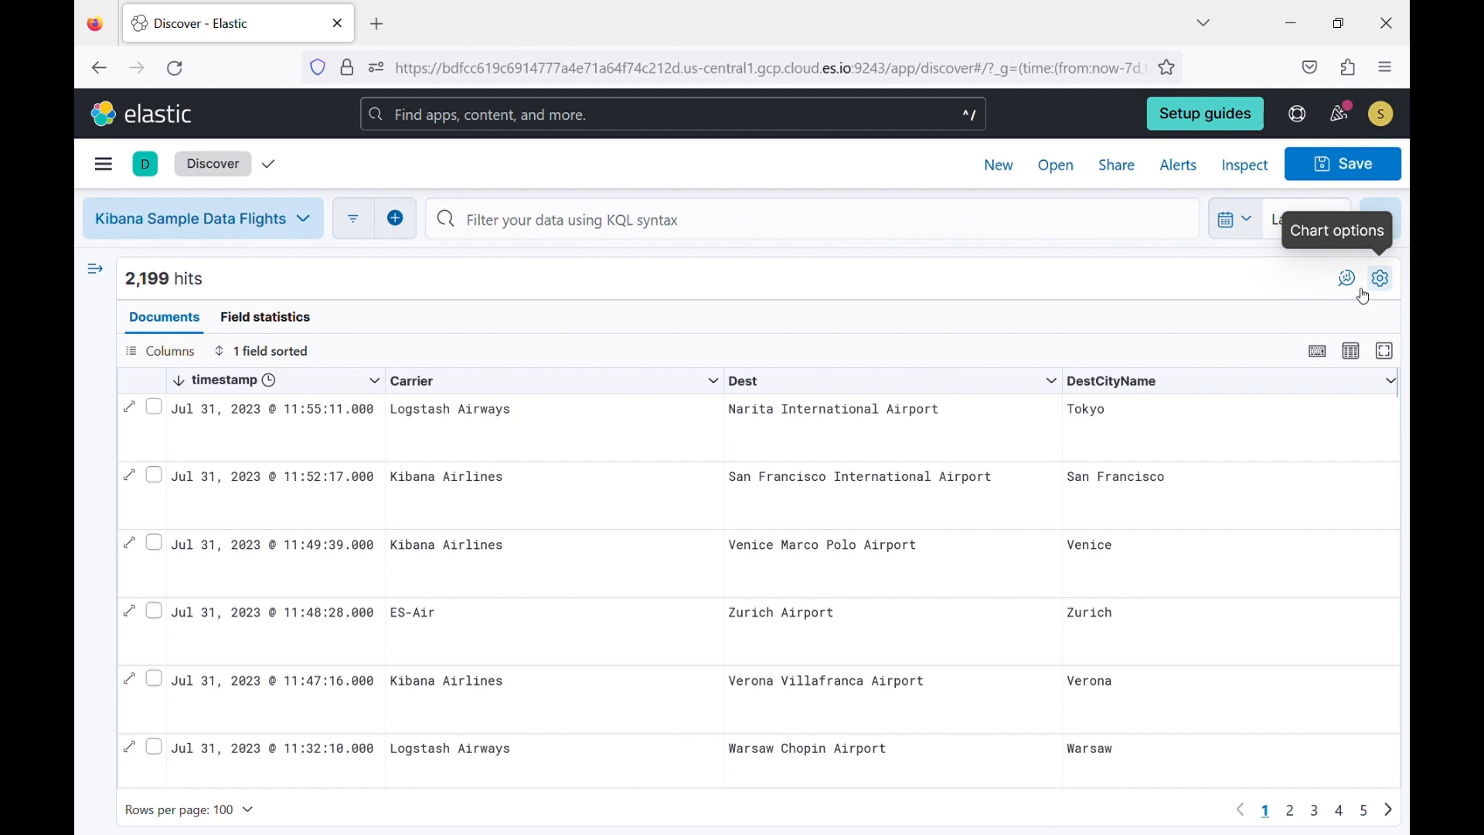
{"action": "left_click", "coordinate": [1383, 279]}
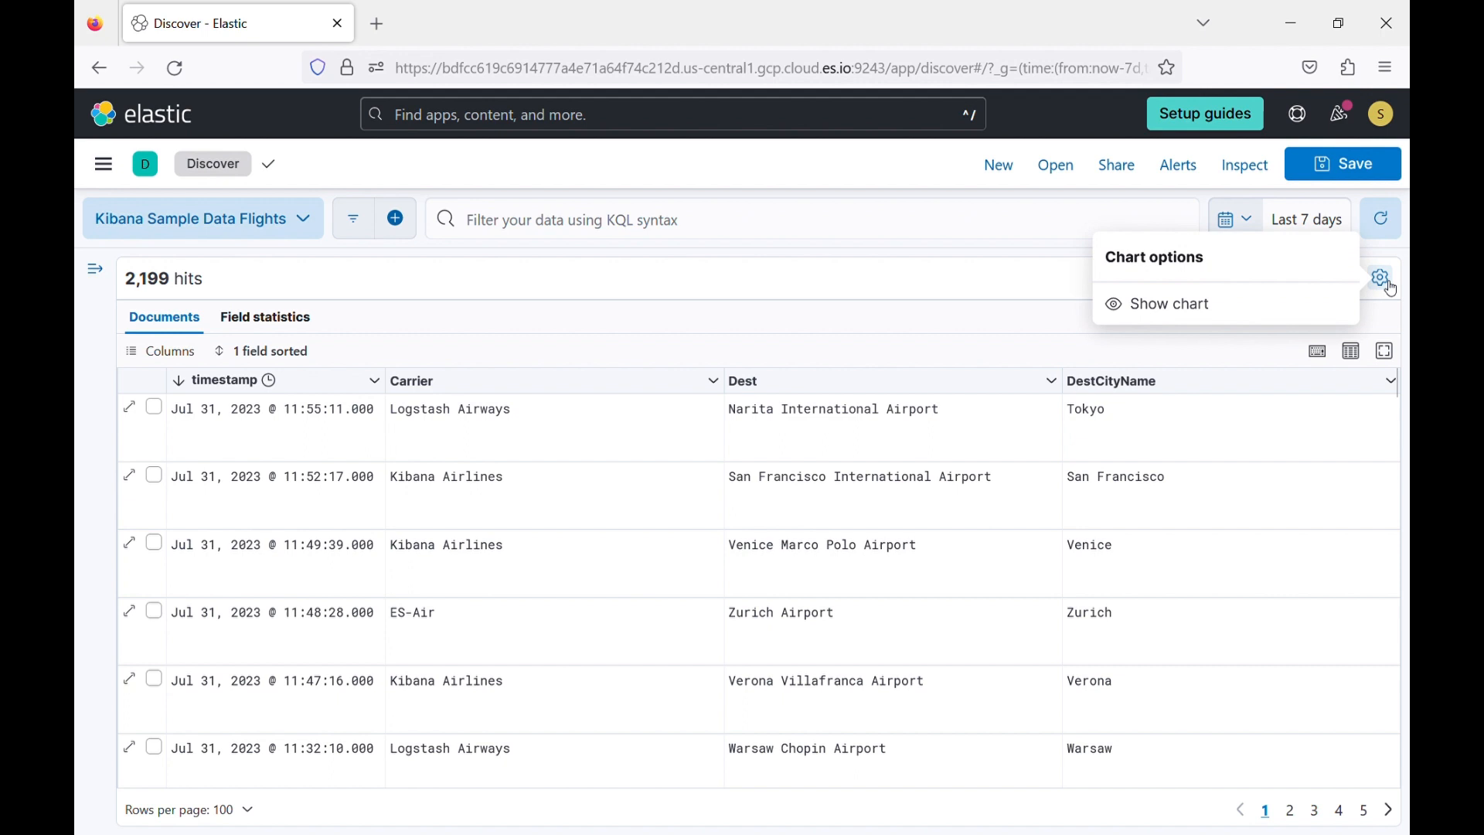
{"action": "left_click", "coordinate": [1188, 304]}
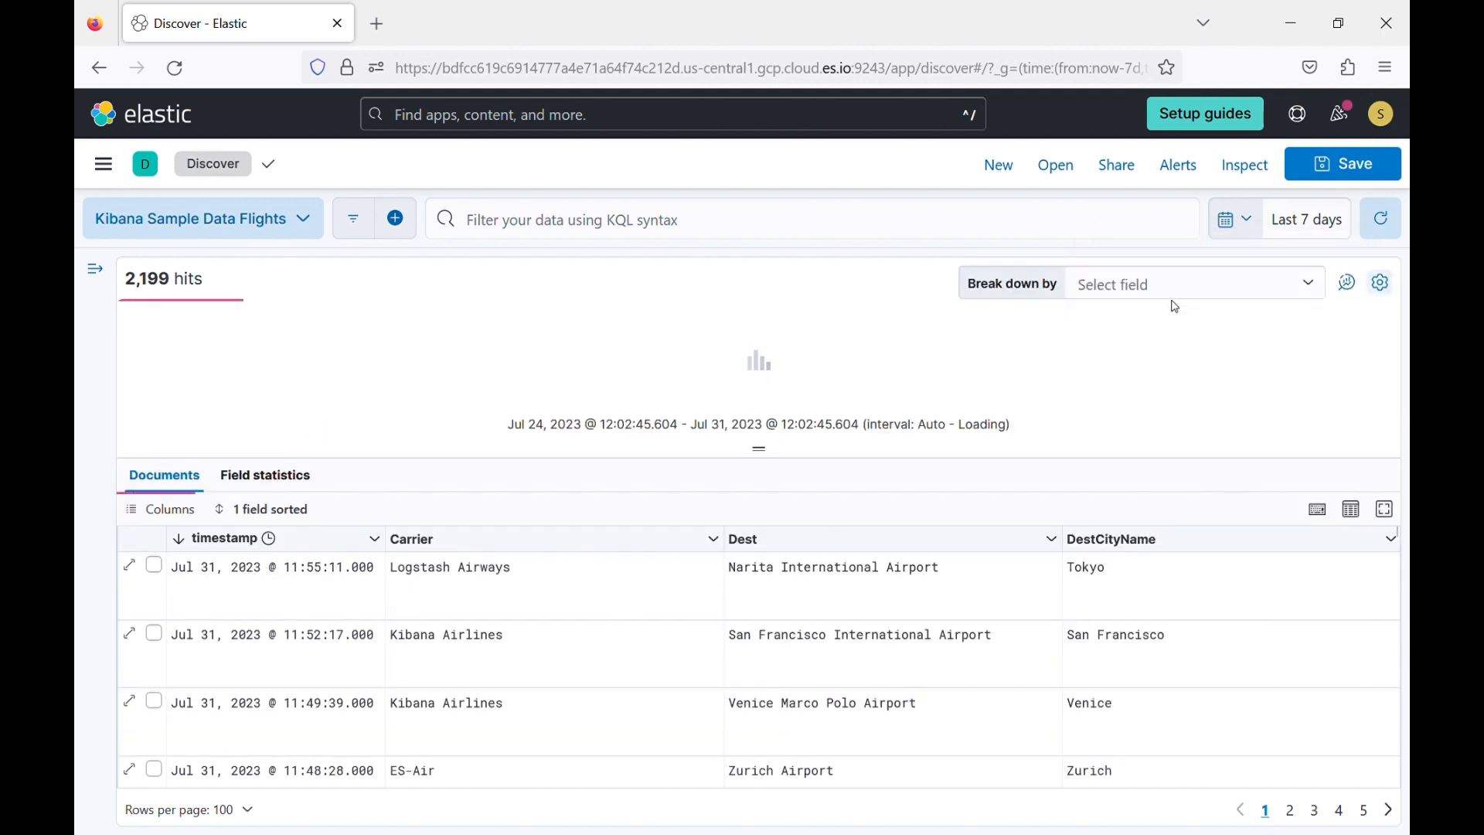
{"action": "left_click", "coordinate": [98, 277]}
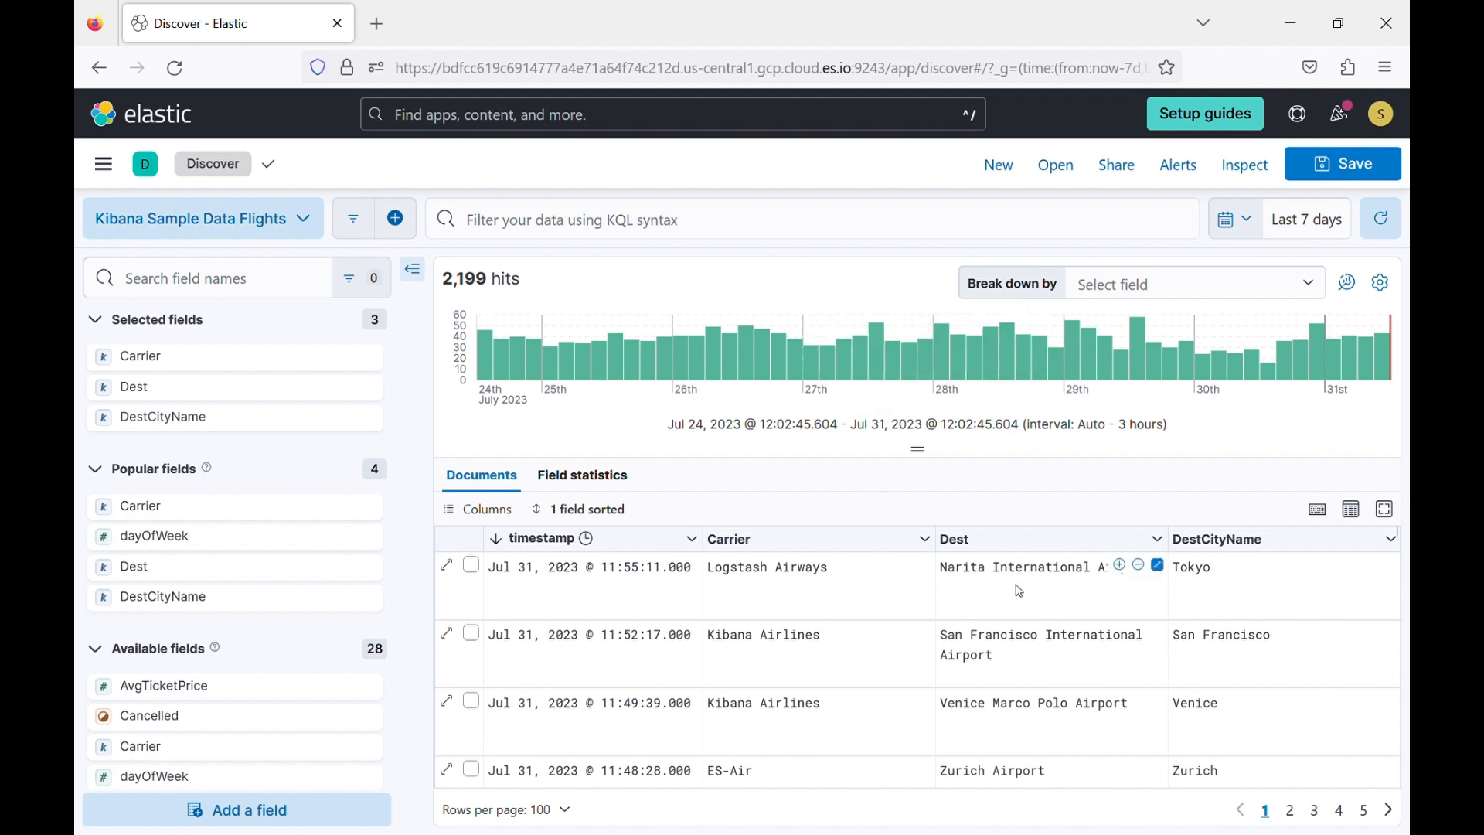
Filter the flights for DestCityName Tokyo from the first row's cell, and remove that filter again.
{"action": "double_click", "coordinate": [1197, 571]}
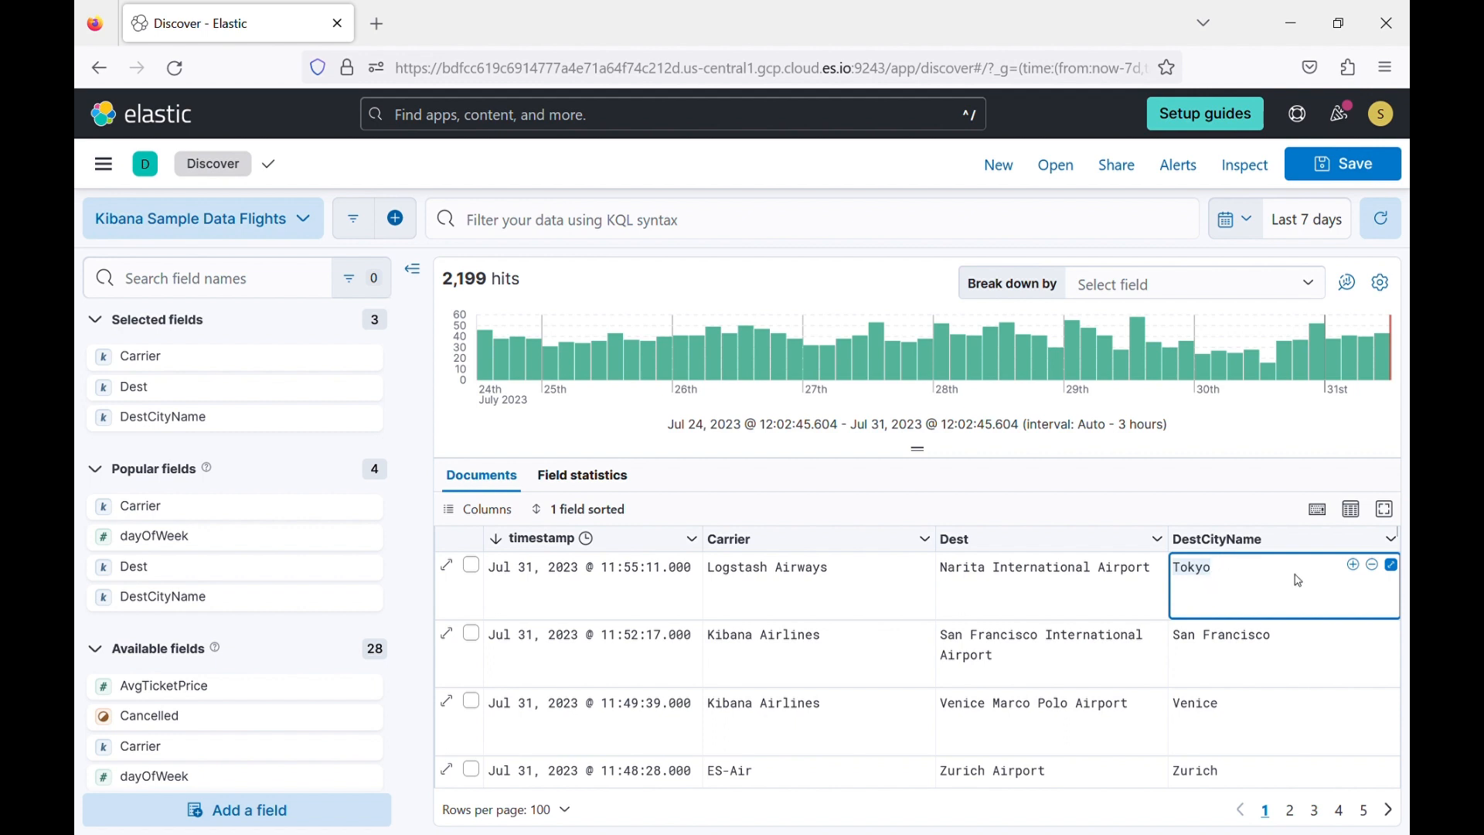
{"action": "left_click", "coordinate": [1356, 567]}
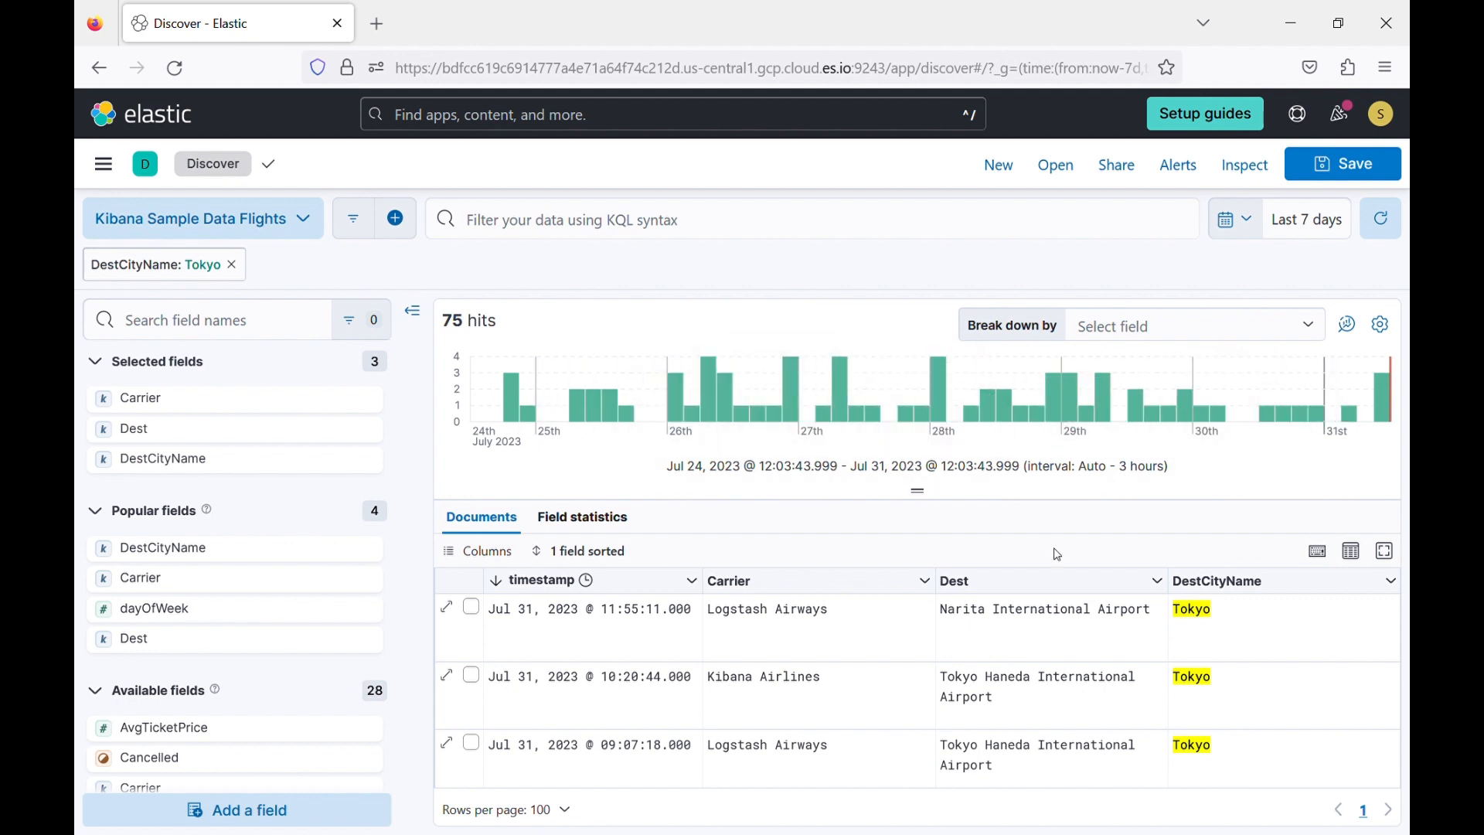
{"action": "mouse_move", "coordinate": [1216, 609]}
{"action": "left_click", "coordinate": [233, 266]}
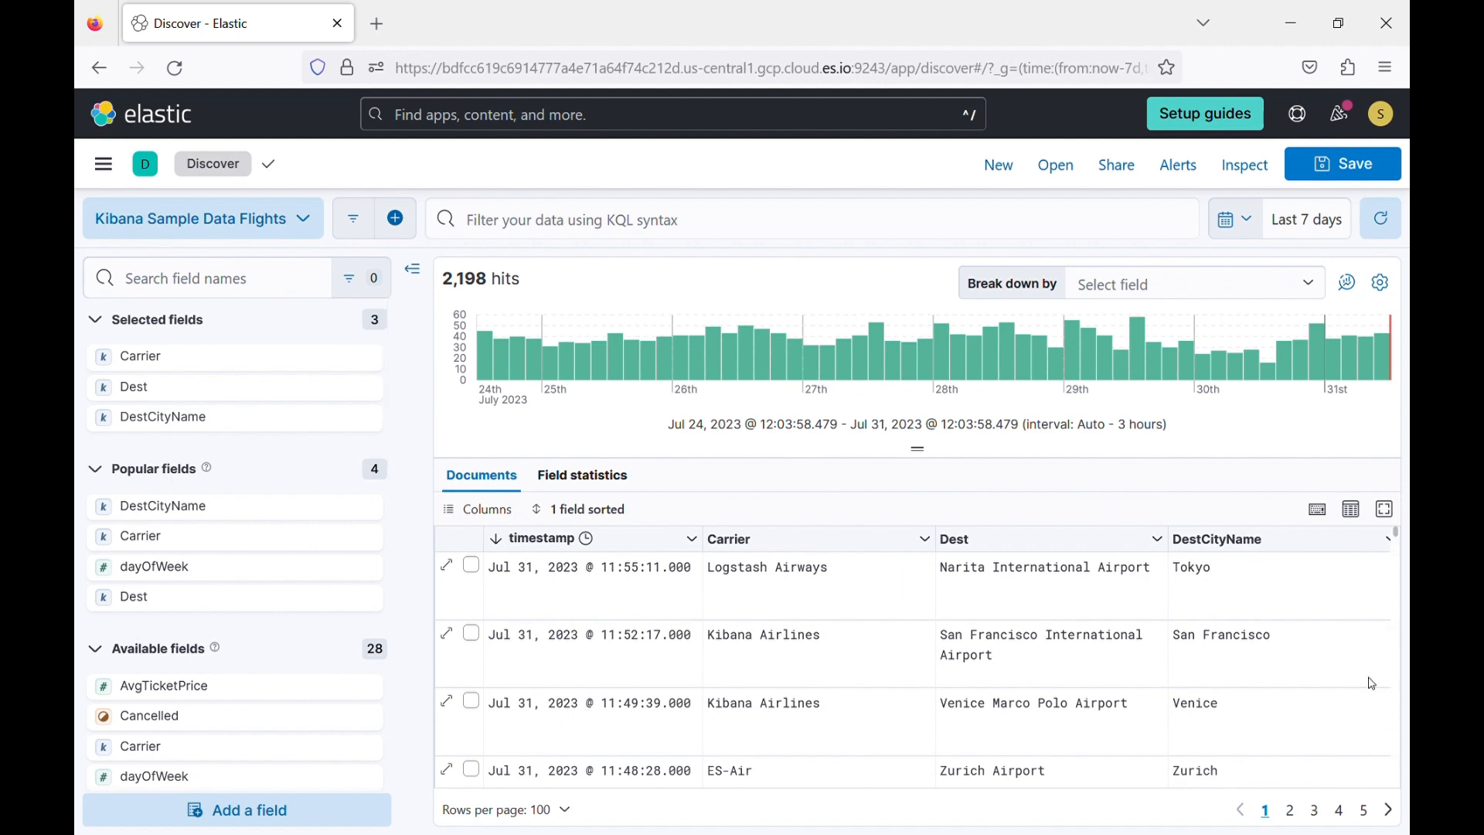
Filter out flights with DestCityName Tokyo, and try temporarily disabling and re-enabling that filter.
{"action": "mouse_move", "coordinate": [1367, 589]}
{"action": "left_click", "coordinate": [1376, 568]}
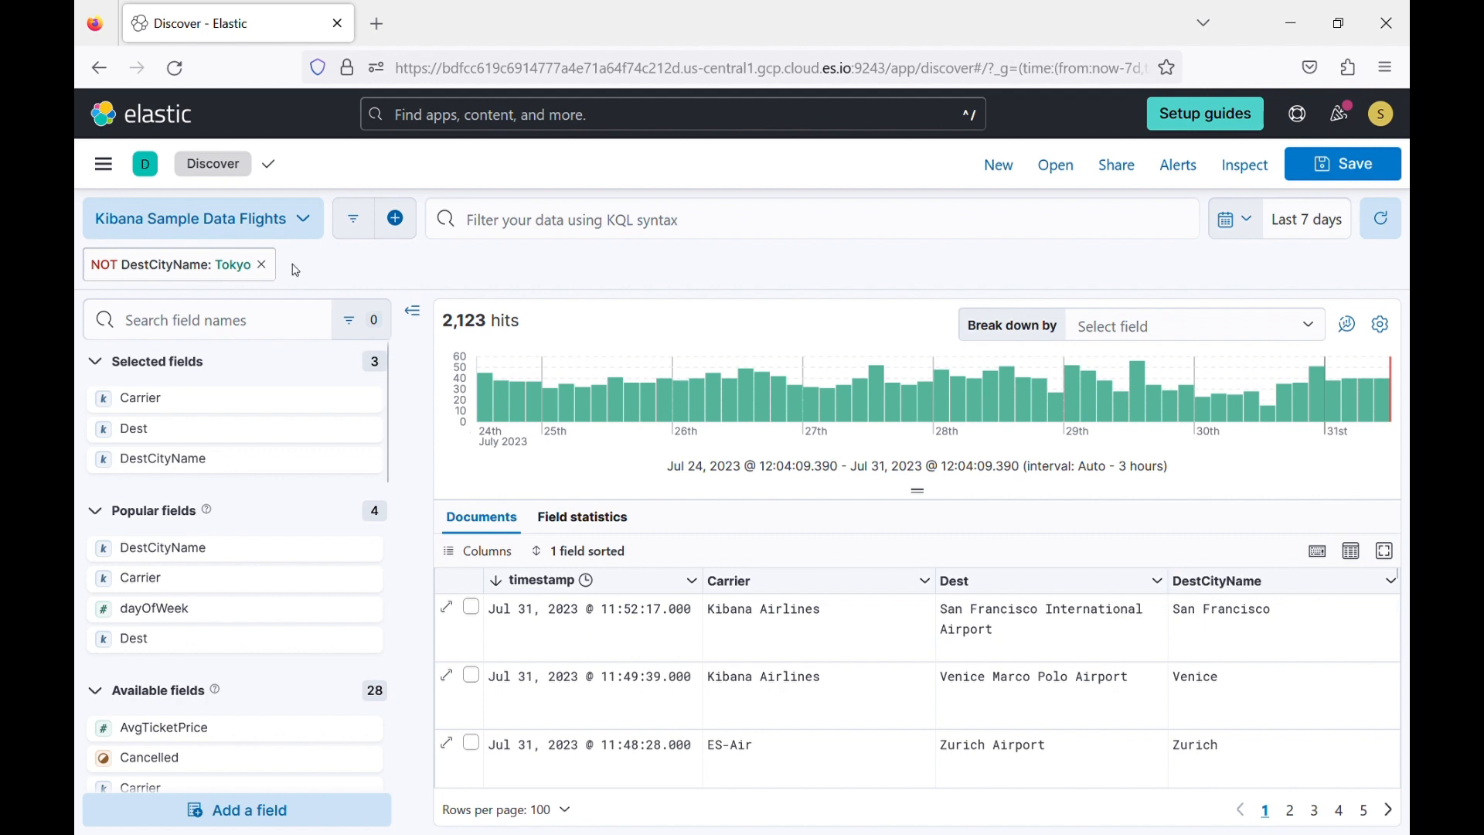
{"action": "left_click", "coordinate": [199, 268]}
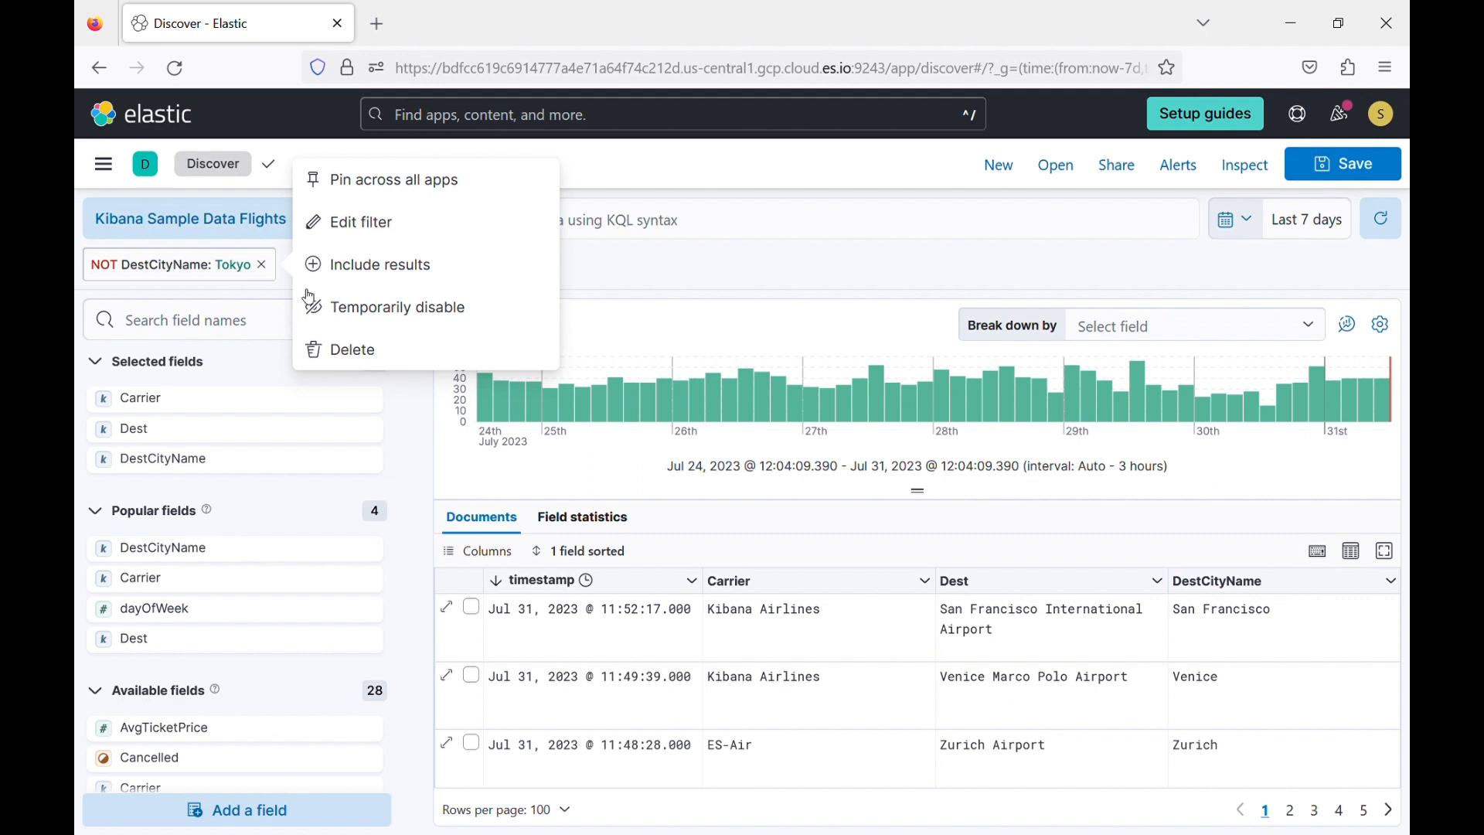
{"action": "left_click", "coordinate": [386, 312]}
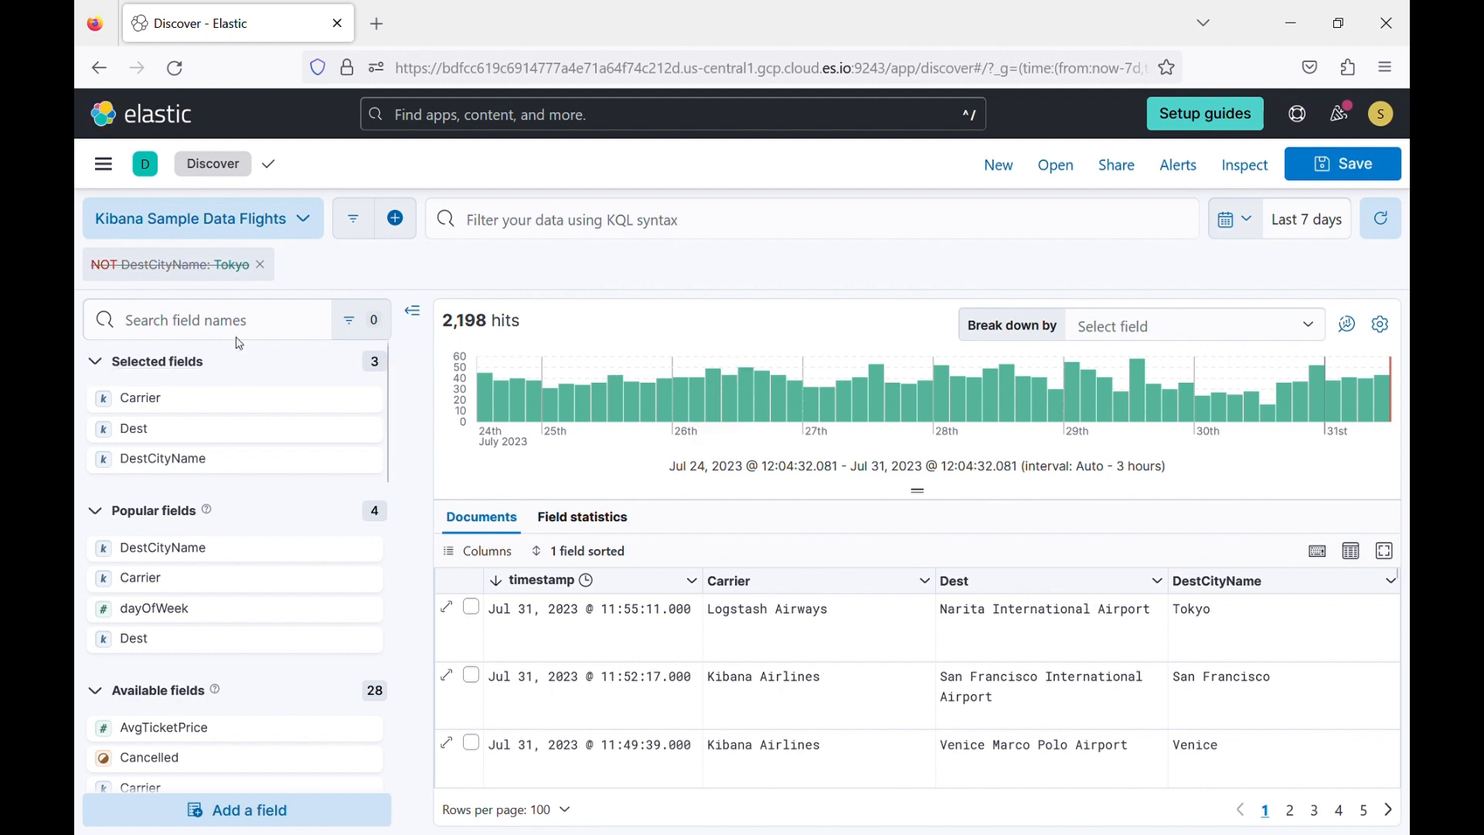
{"action": "left_click", "coordinate": [219, 269]}
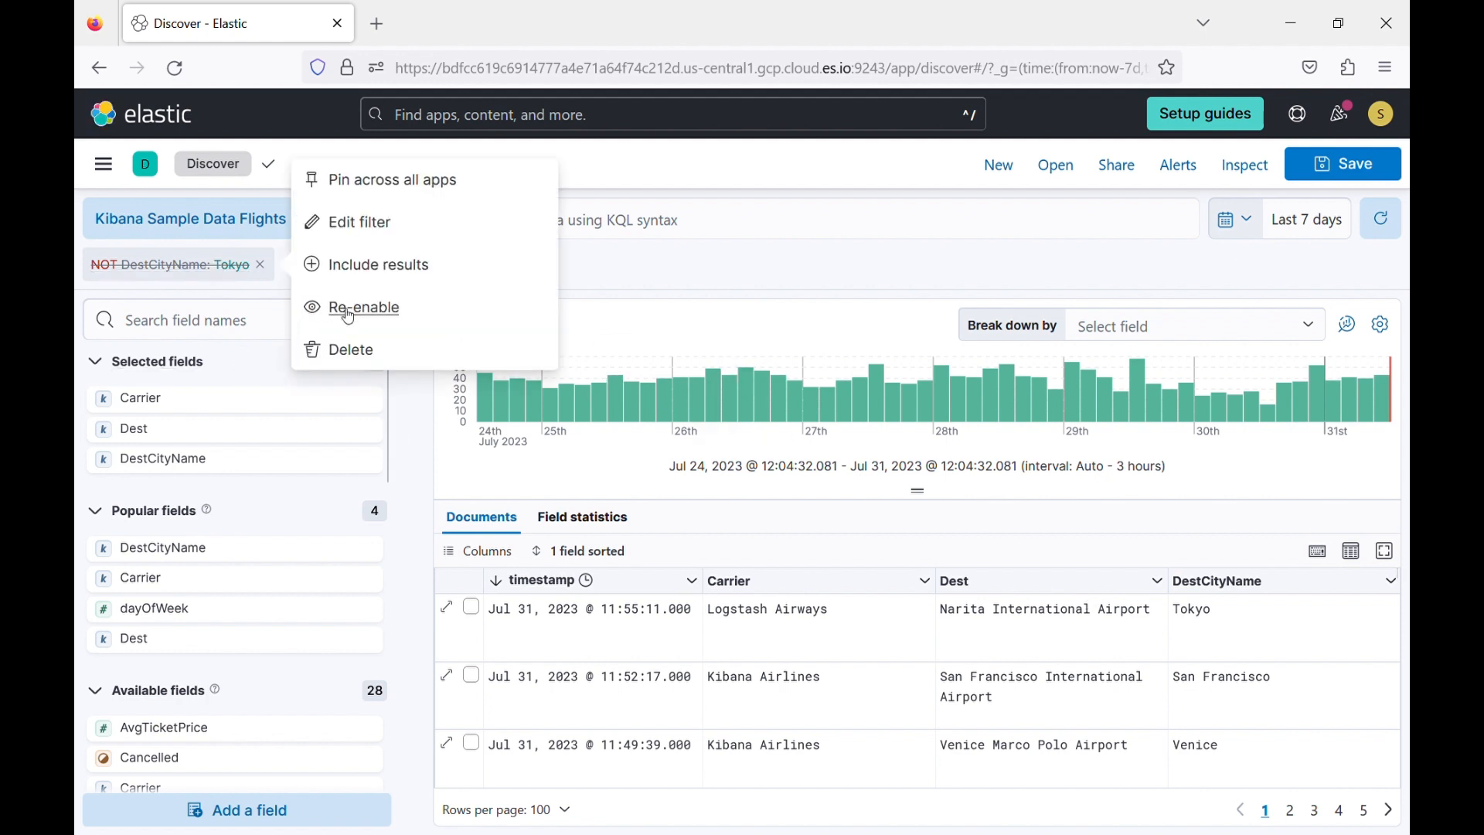
{"action": "left_click", "coordinate": [340, 308]}
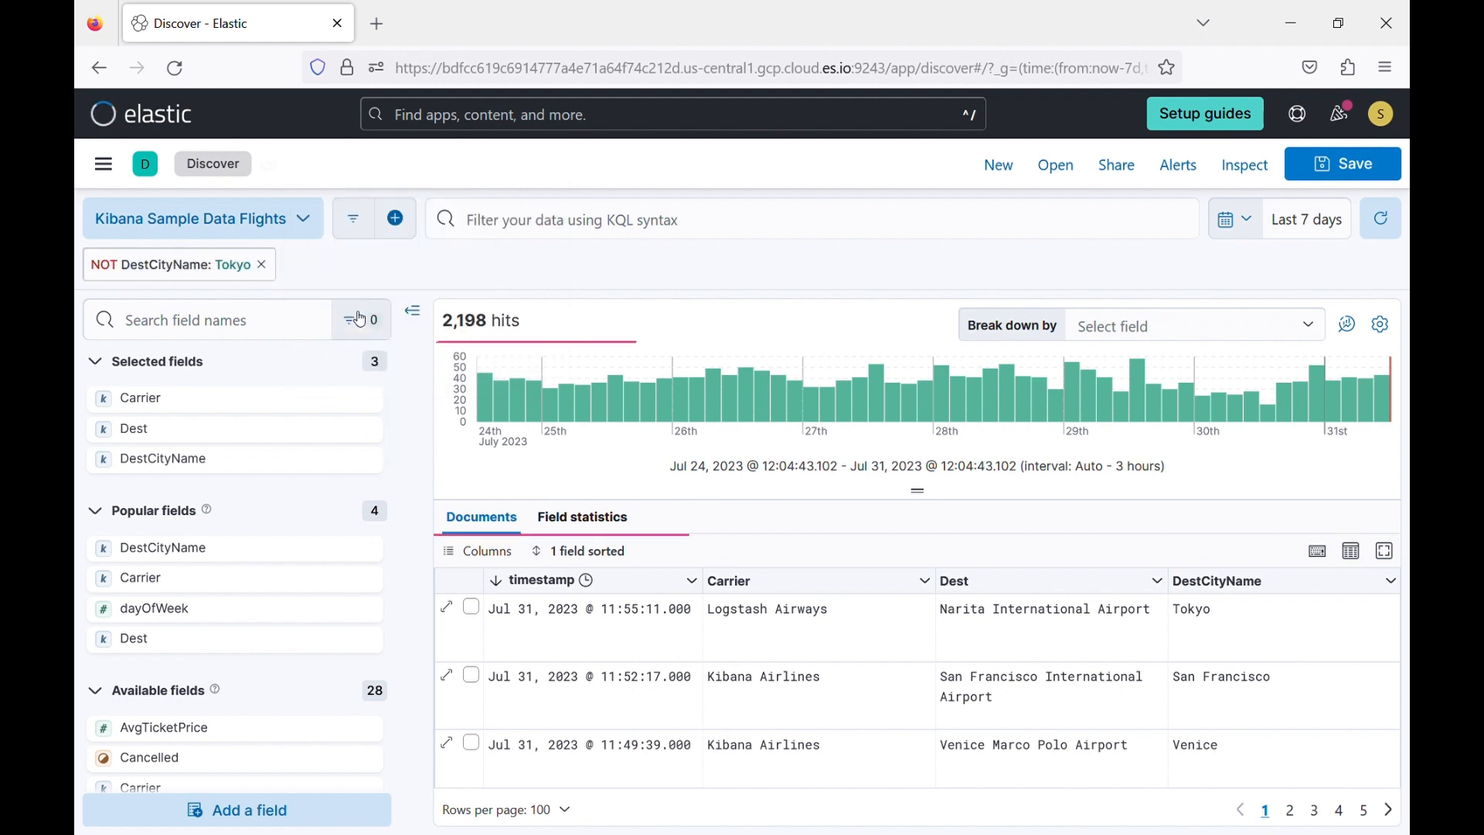
Switch the NOT DestCityName: Tokyo filter to include results and look through the matching flights.
{"action": "left_click", "coordinate": [241, 272]}
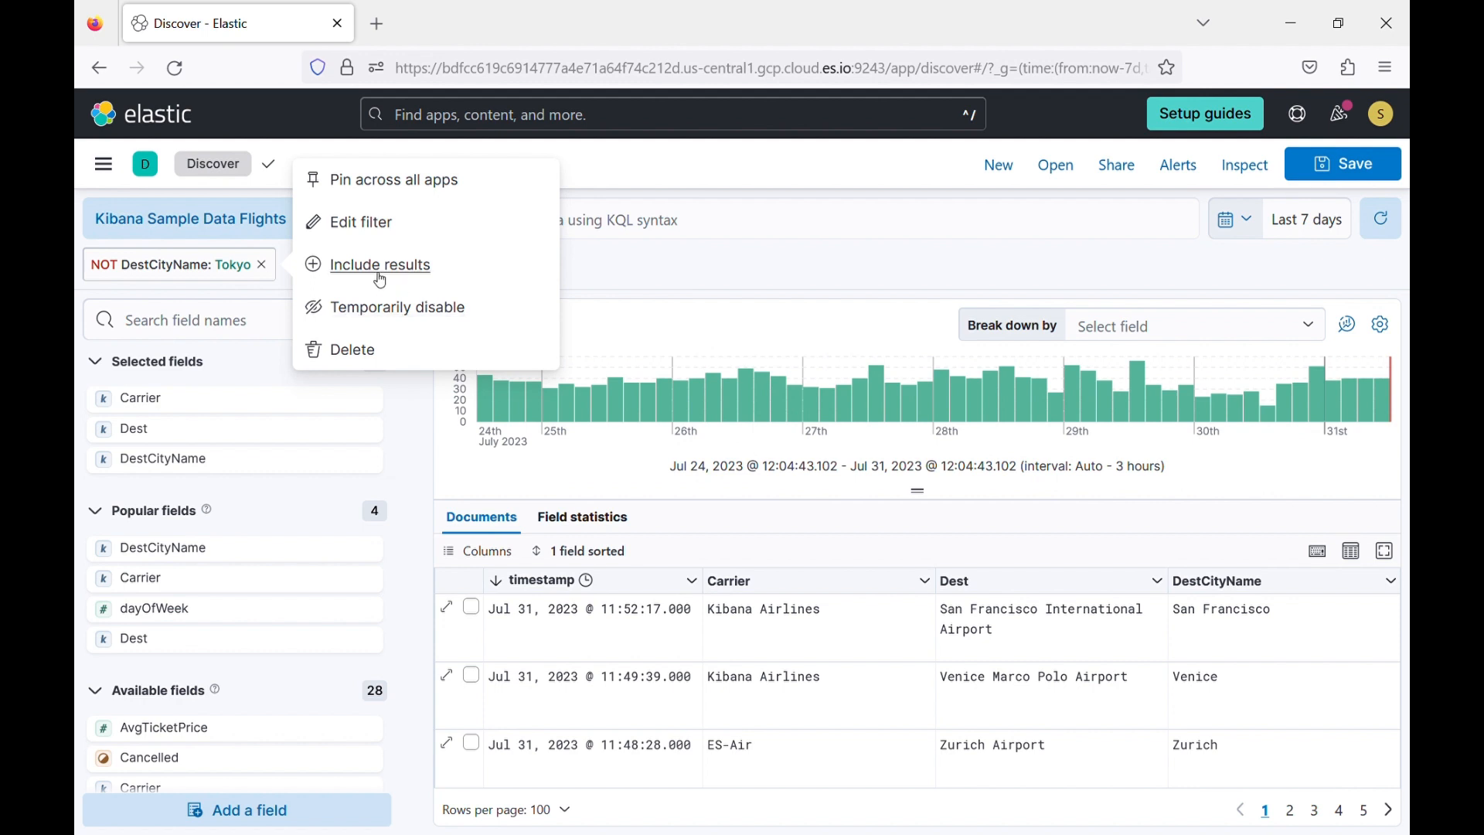
{"action": "left_click", "coordinate": [353, 270]}
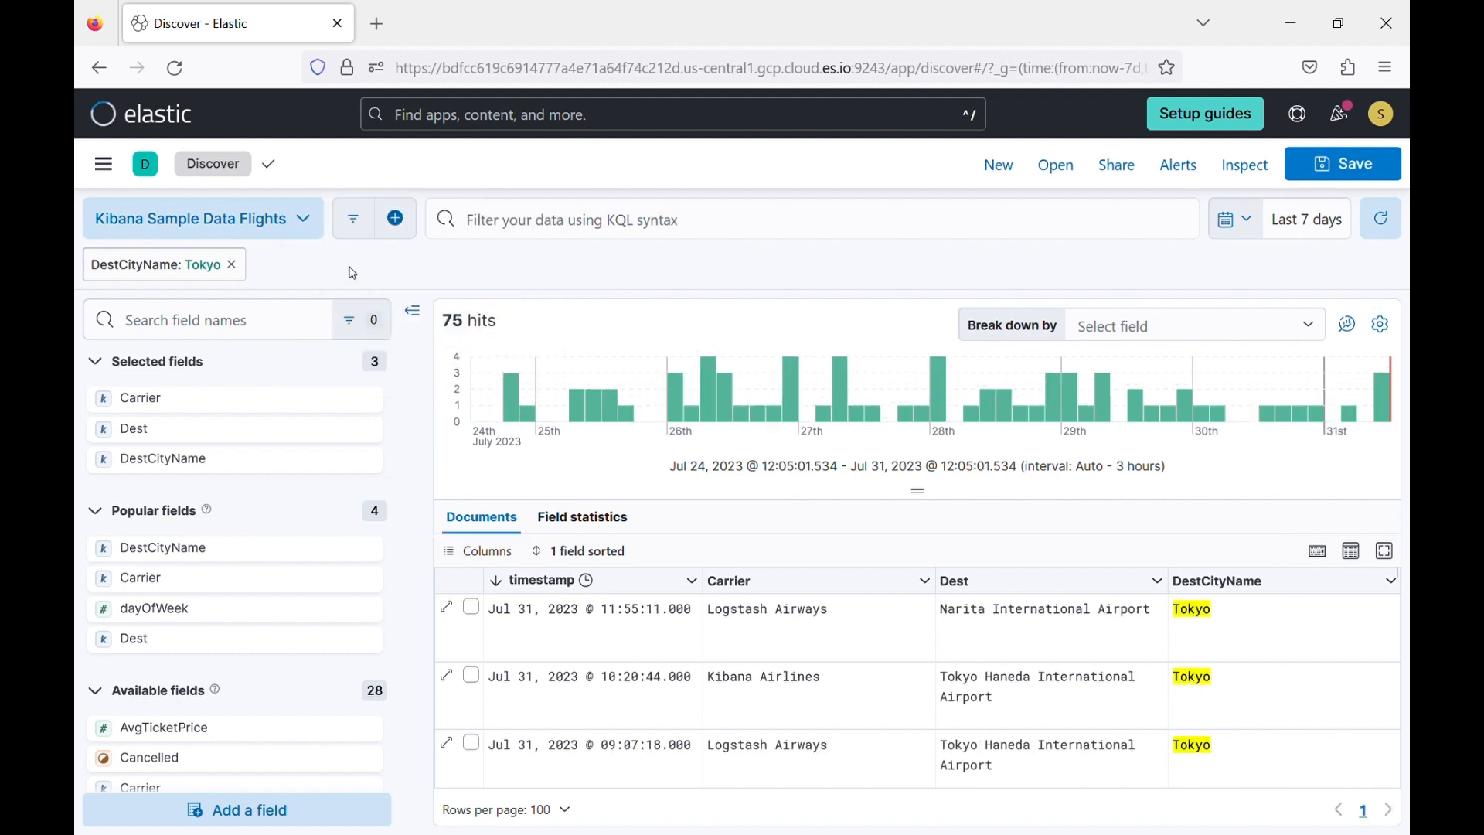
{"action": "scroll", "coordinate": [1193, 689], "scroll_direction": "down", "scroll_amount": 5}
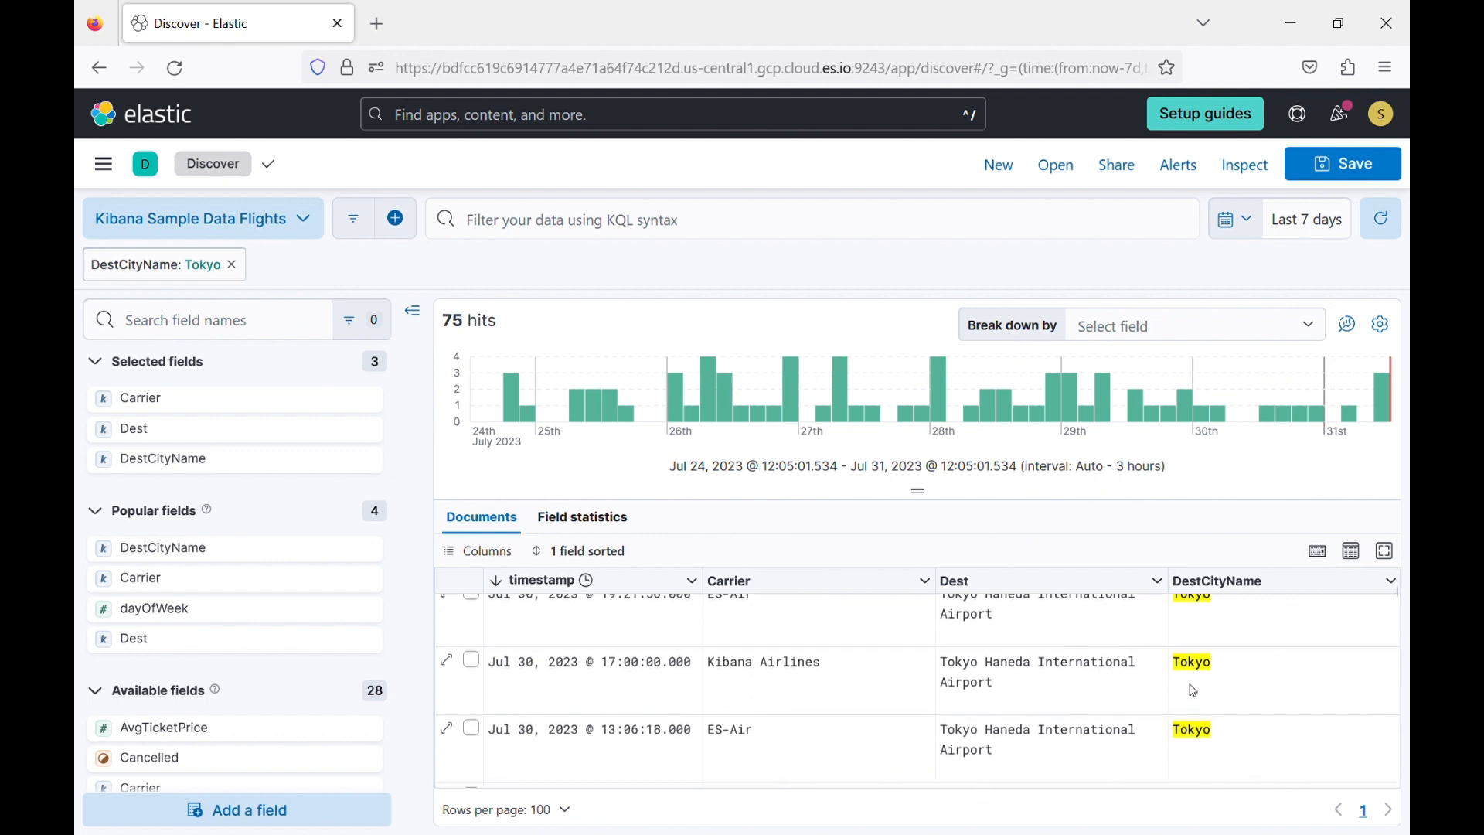
{"action": "scroll", "coordinate": [1193, 690], "scroll_direction": "up", "scroll_amount": 5}
{"action": "scroll", "coordinate": [1195, 690], "scroll_direction": "down", "scroll_amount": 5}
{"action": "scroll", "coordinate": [1194, 690], "scroll_direction": "up", "scroll_amount": 5}
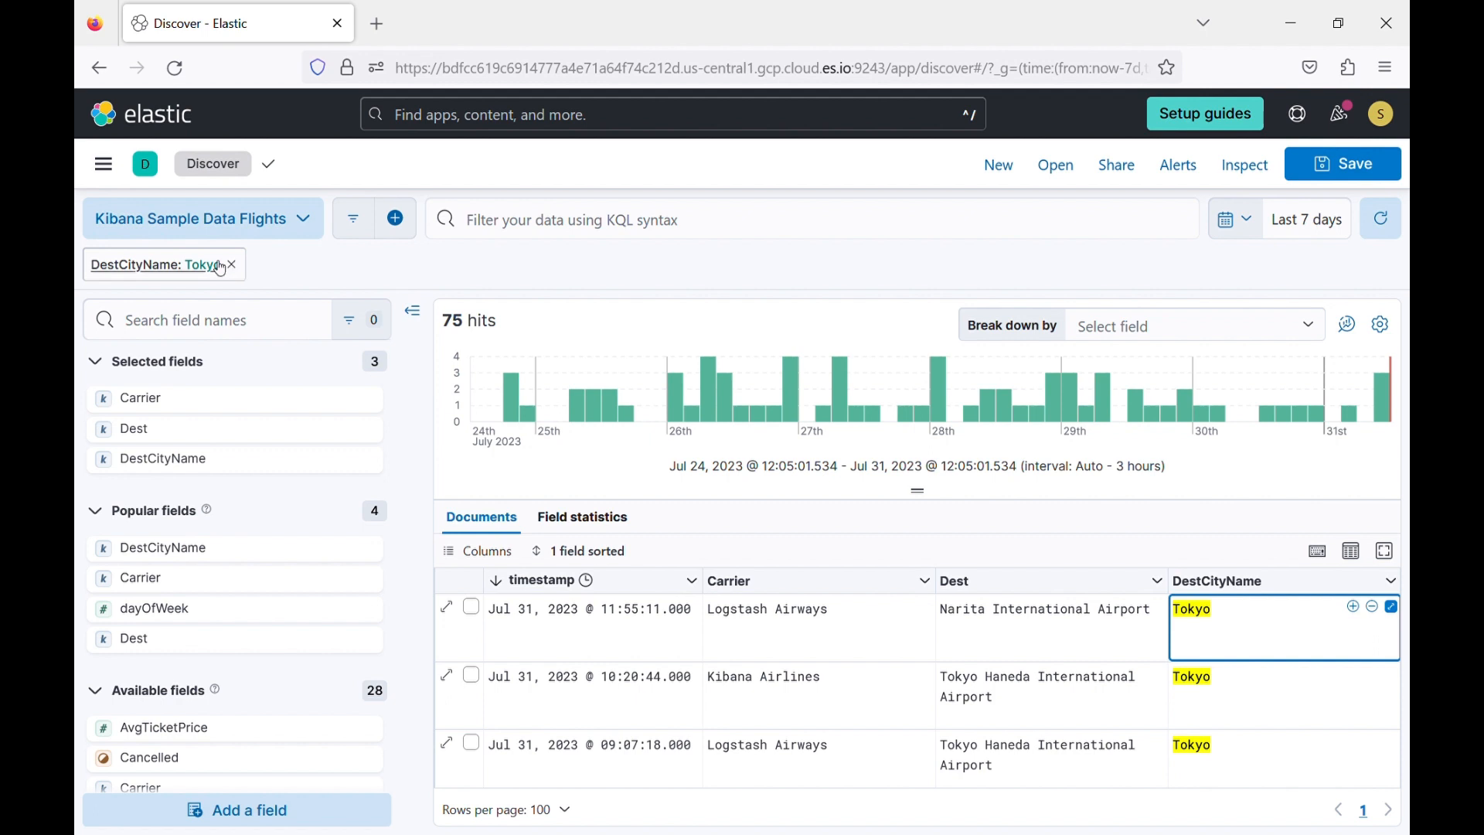
Open the DestCityName: Tokyo filter for editing and examine the available fields, operators and city values.
{"action": "left_click", "coordinate": [173, 267]}
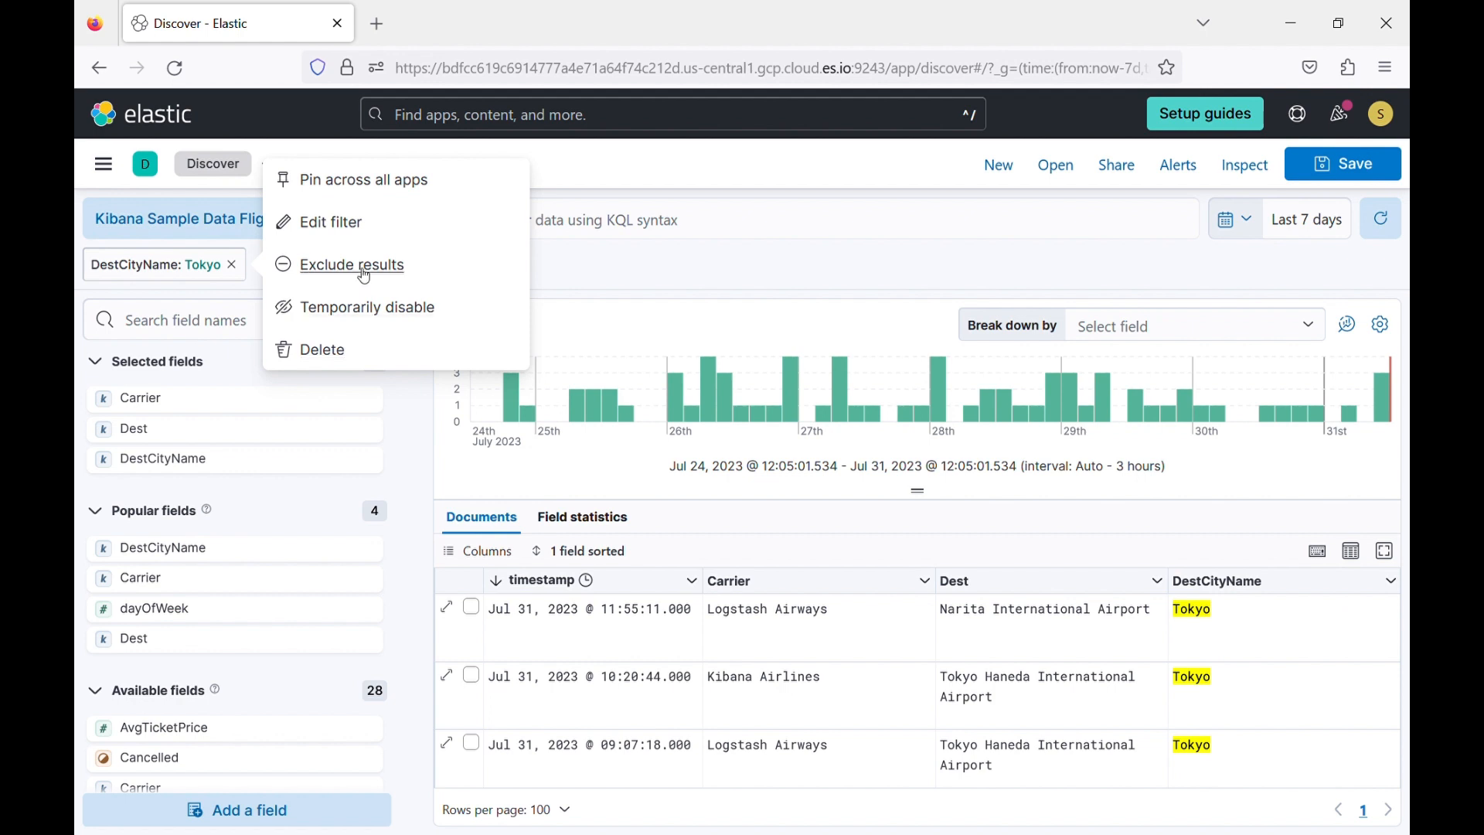
{"action": "left_click", "coordinate": [342, 222]}
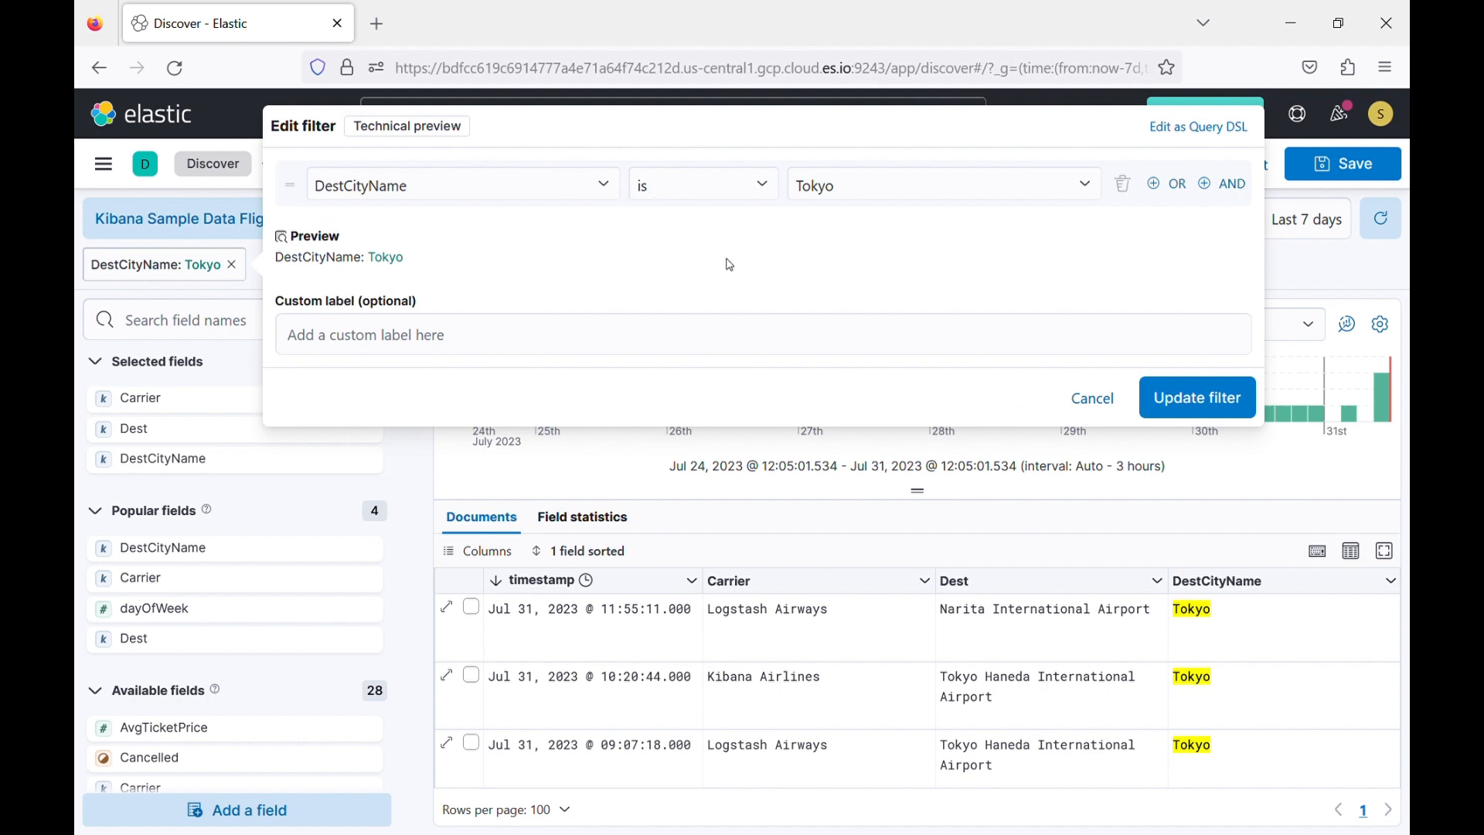
{"action": "left_click", "coordinate": [501, 186]}
{"action": "scroll", "coordinate": [381, 282], "scroll_direction": "down", "scroll_amount": 3}
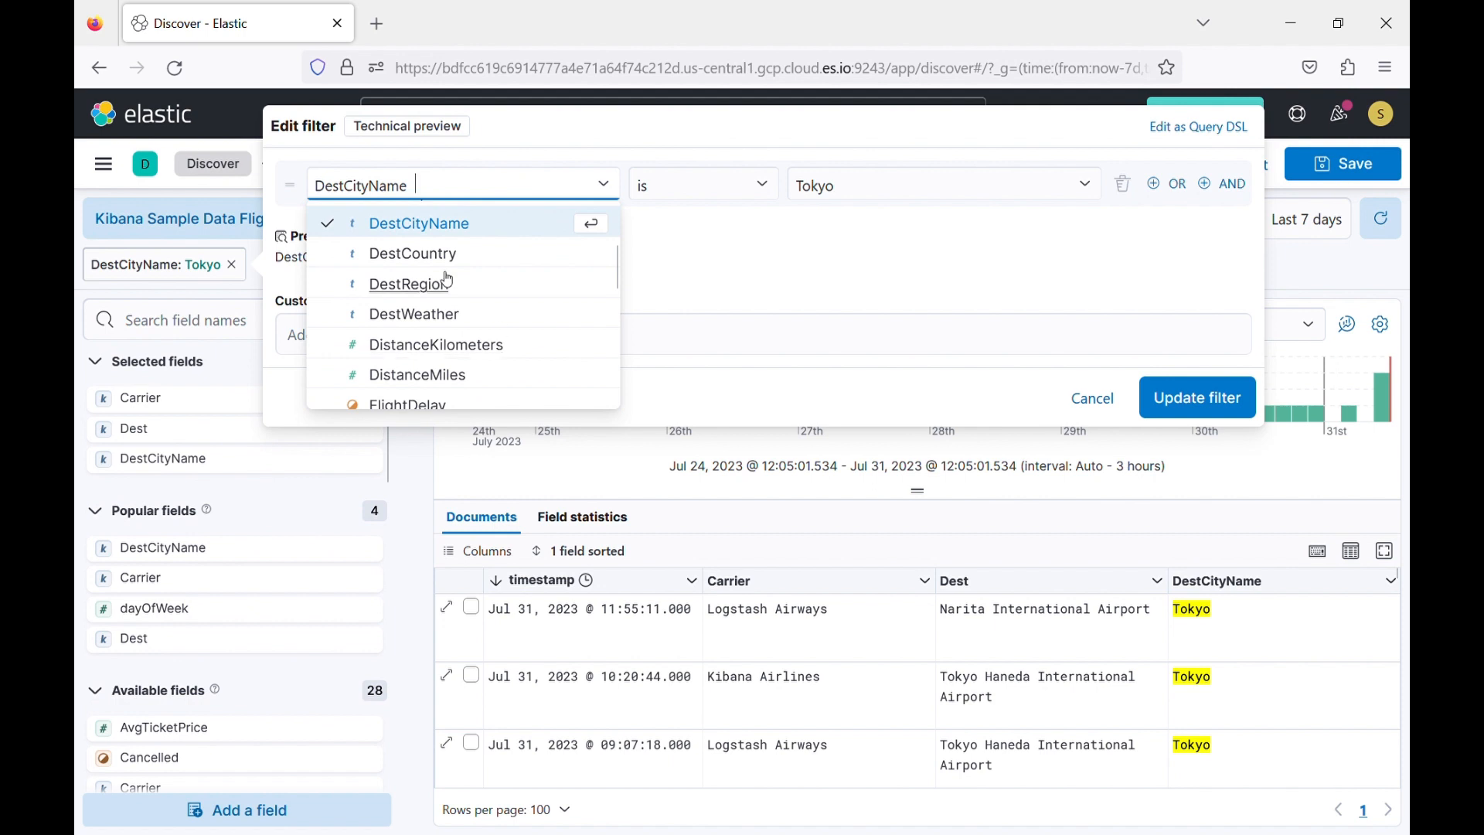
{"action": "scroll", "coordinate": [449, 280], "scroll_direction": "up", "scroll_amount": 3}
{"action": "scroll", "coordinate": [448, 280], "scroll_direction": "down", "scroll_amount": 5}
{"action": "left_click", "coordinate": [698, 280]}
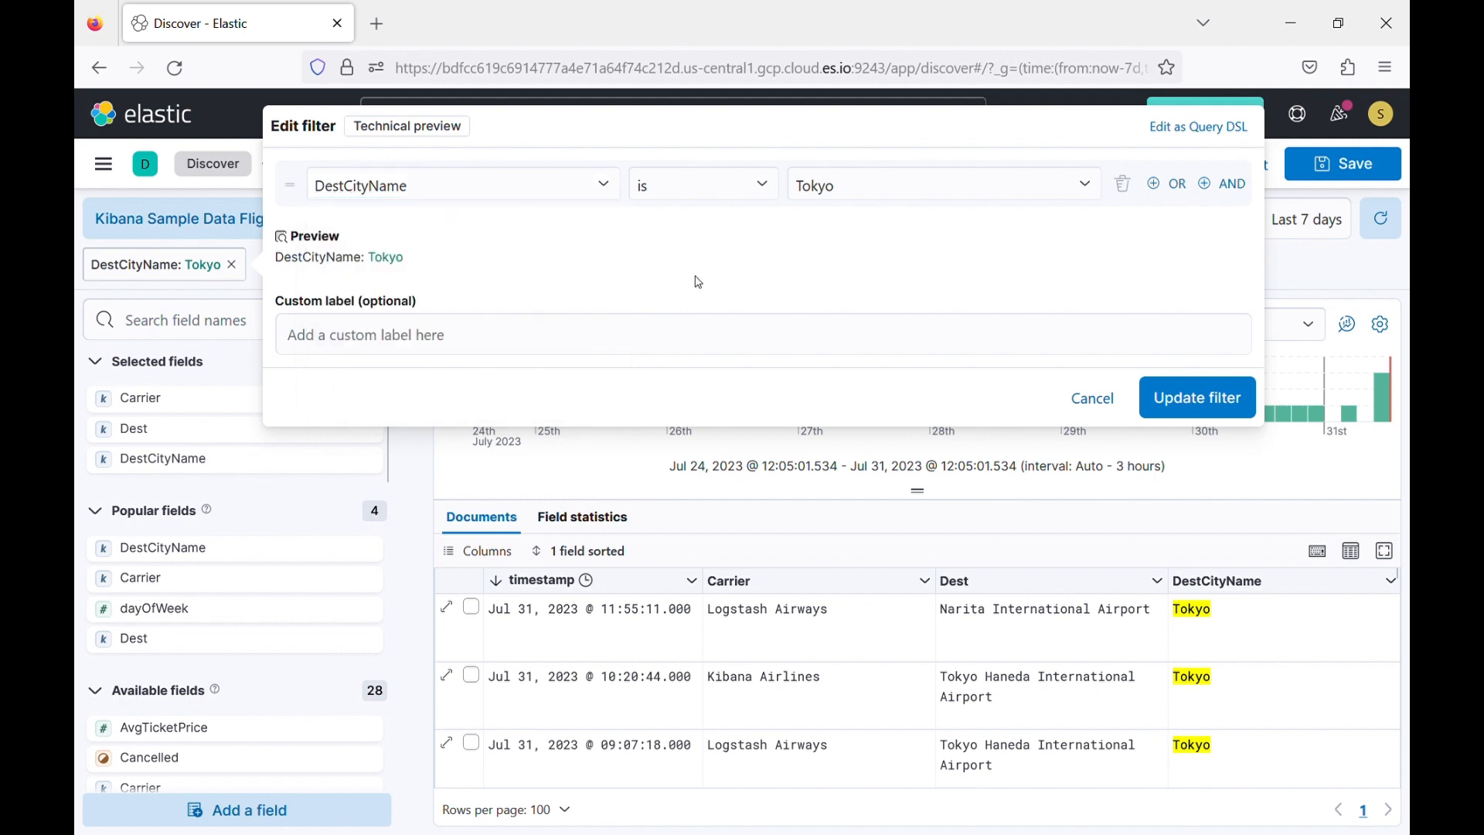
{"action": "left_click", "coordinate": [731, 189]}
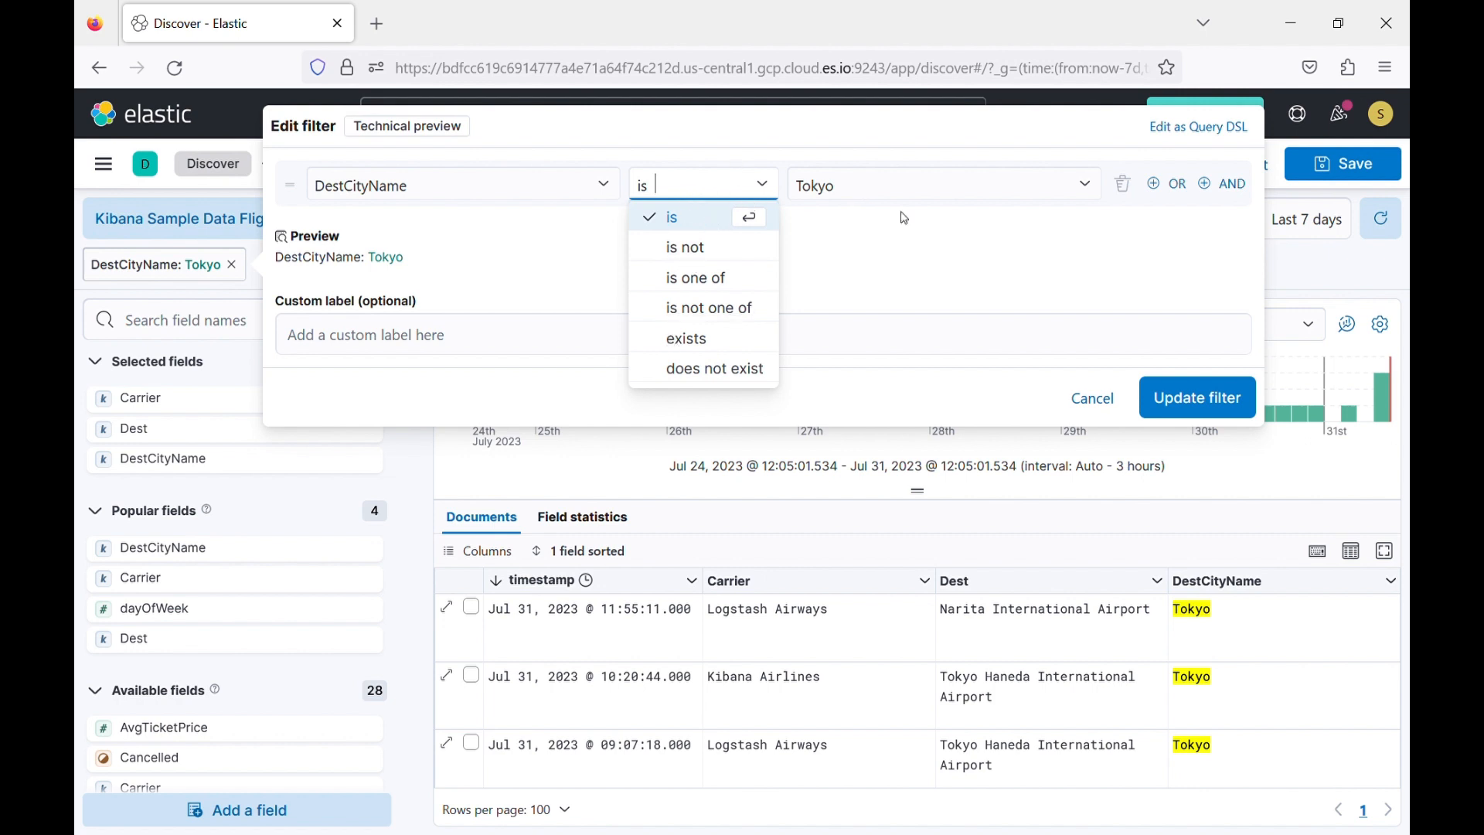
{"action": "left_click", "coordinate": [944, 185]}
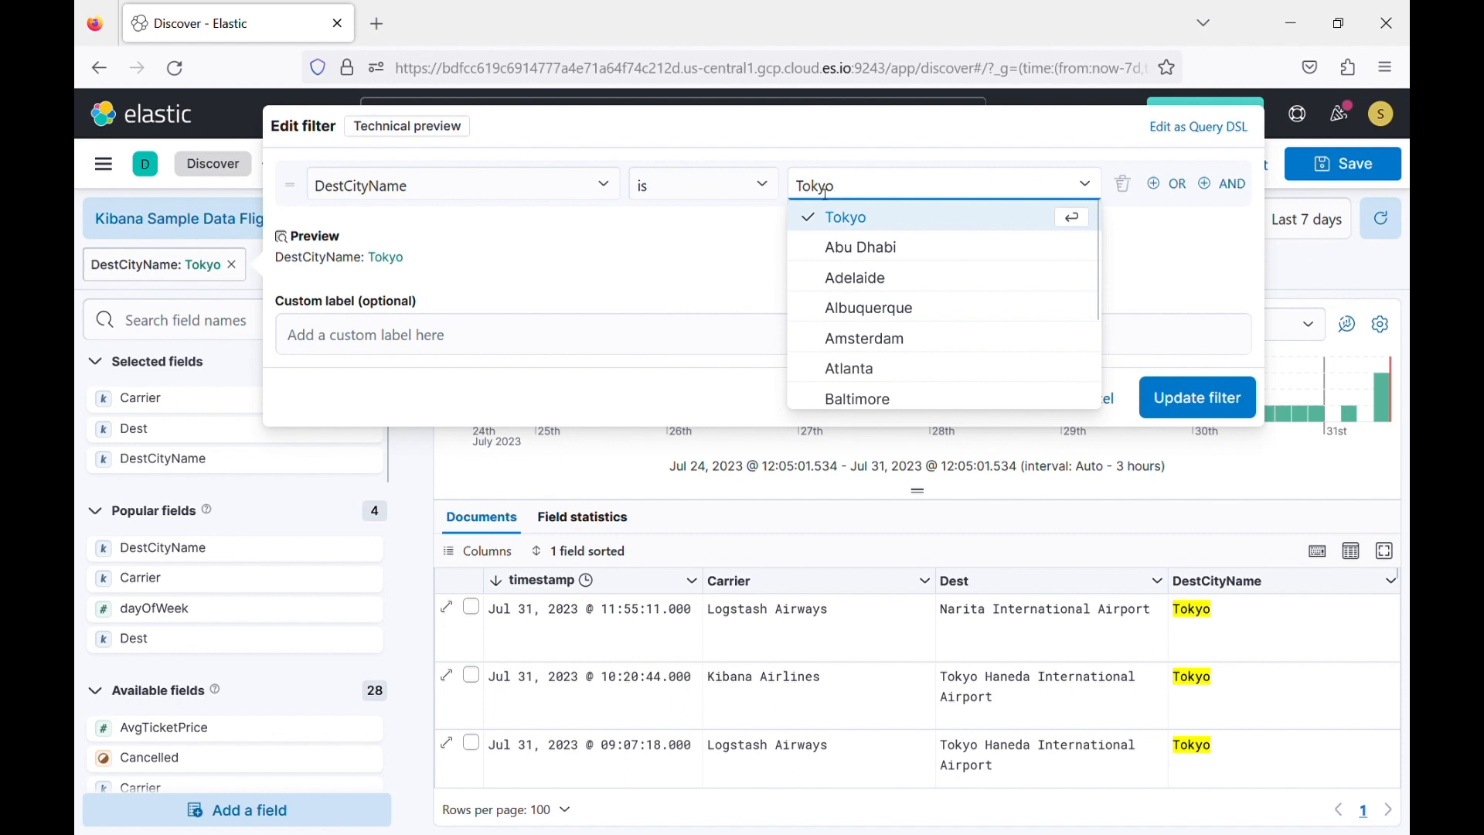
{"action": "left_click", "coordinate": [723, 246]}
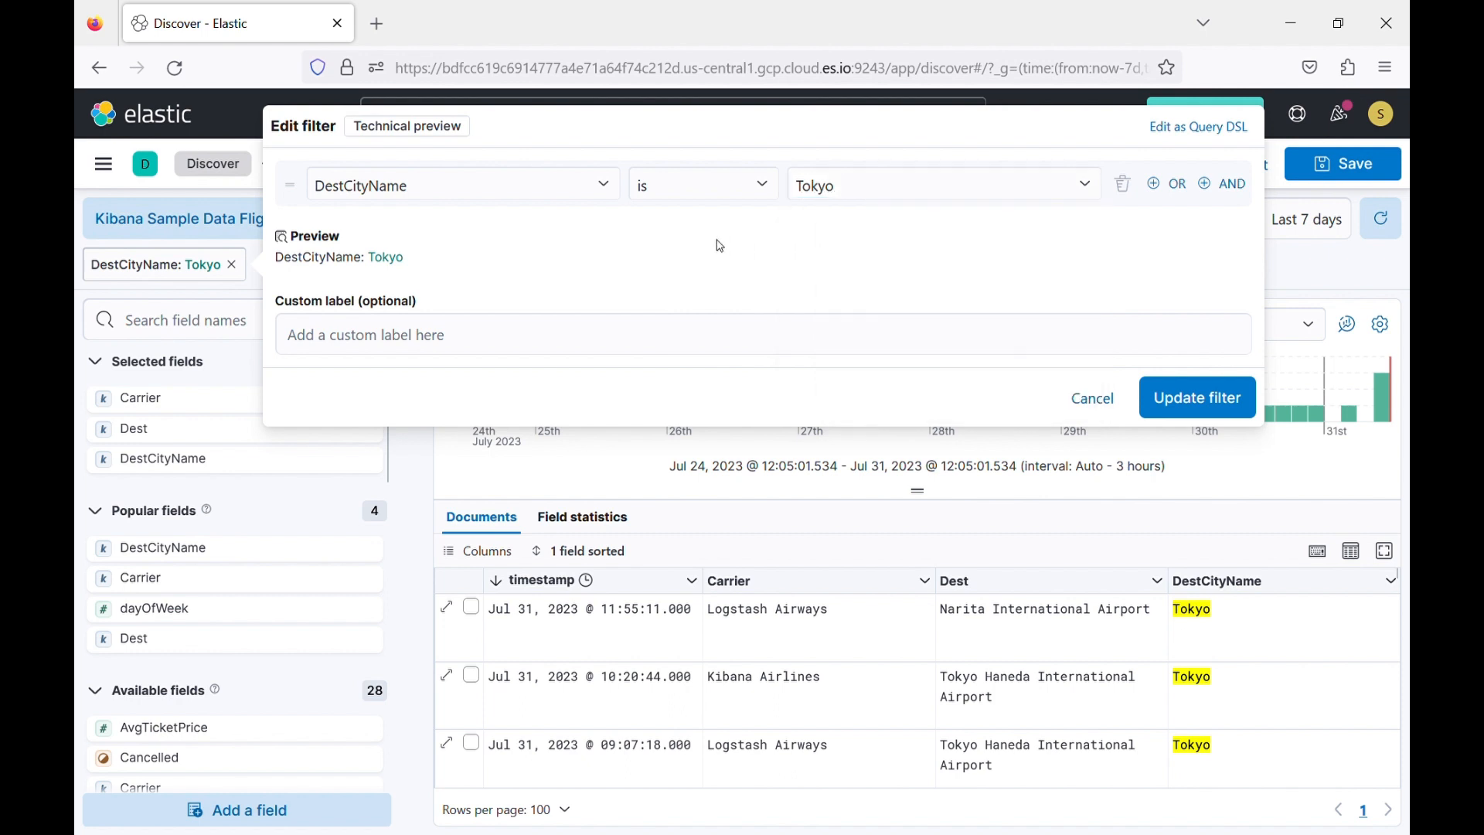
Change the DestCityName filter's value to Abu Dhabi, update it, and remove that filter again.
{"action": "left_click", "coordinate": [928, 194]}
{"action": "scroll", "coordinate": [913, 309], "scroll_direction": "down", "scroll_amount": 2}
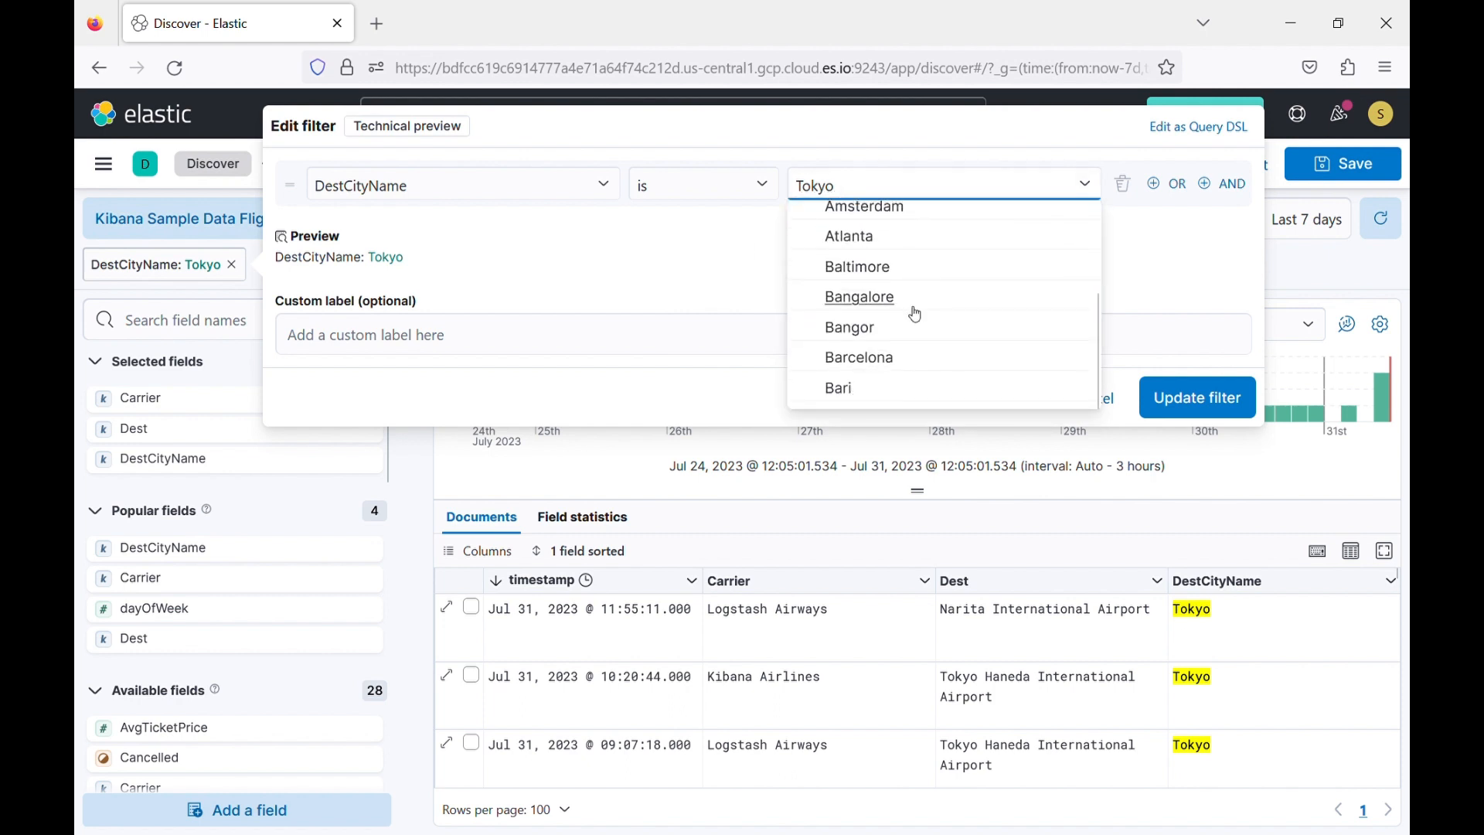
{"action": "scroll", "coordinate": [917, 293], "scroll_direction": "up", "scroll_amount": 2}
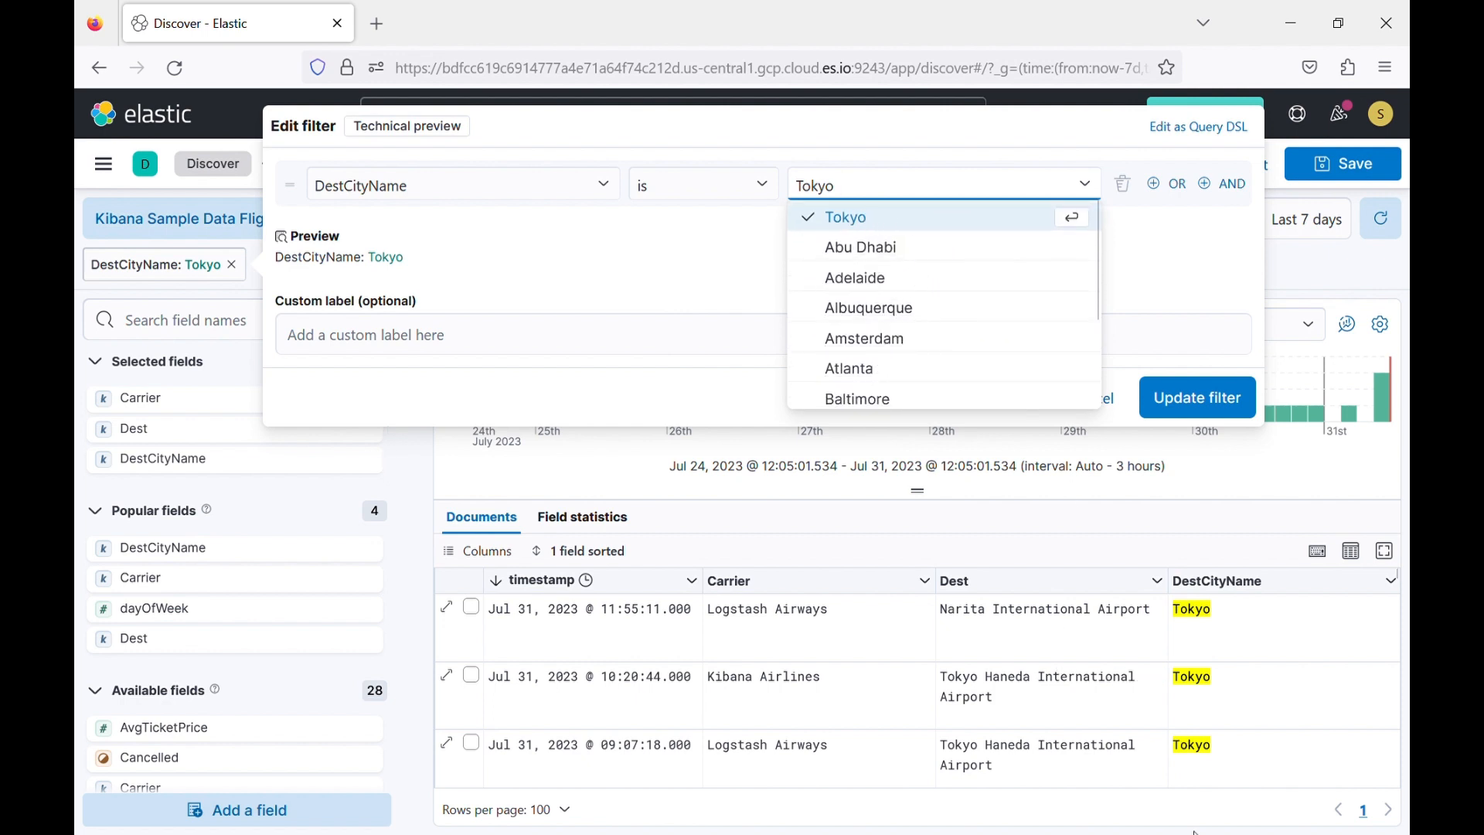
{"action": "left_click", "coordinate": [853, 251]}
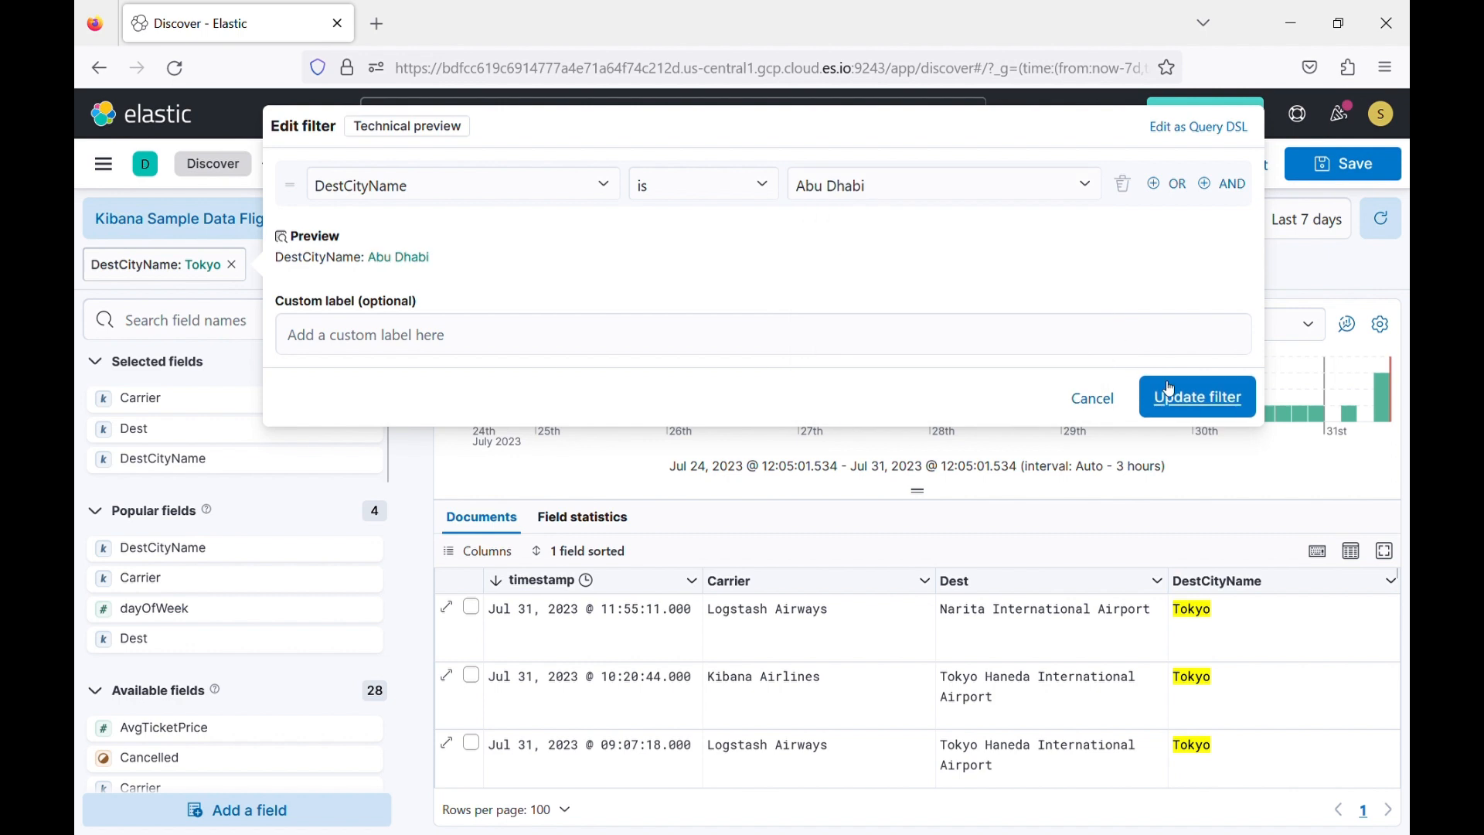
{"action": "left_click", "coordinate": [1198, 398]}
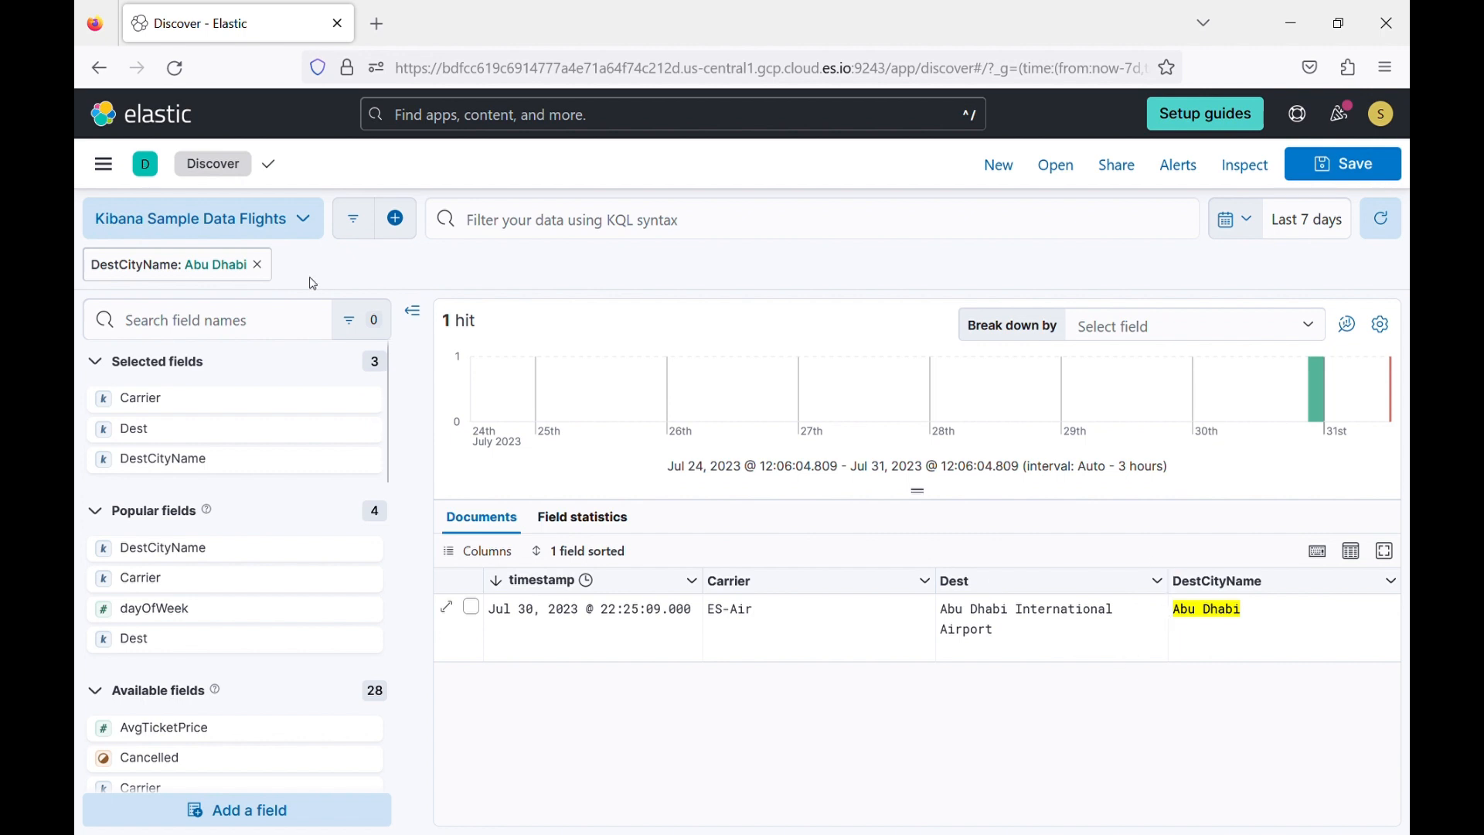
{"action": "left_click", "coordinate": [259, 266]}
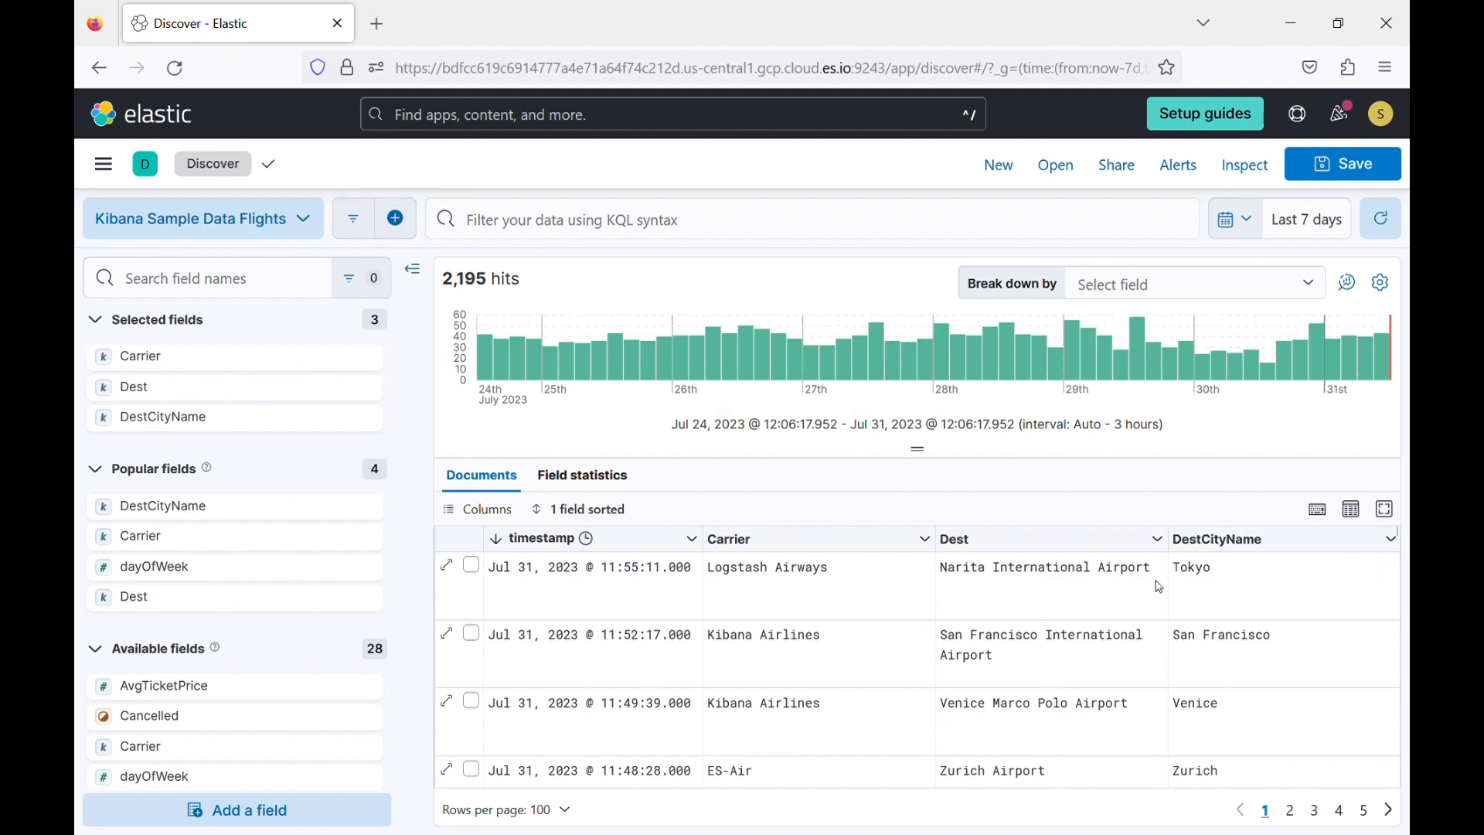
Start a new filter on the DestCityName field with the operator "is one of".
{"action": "left_click", "coordinate": [397, 221]}
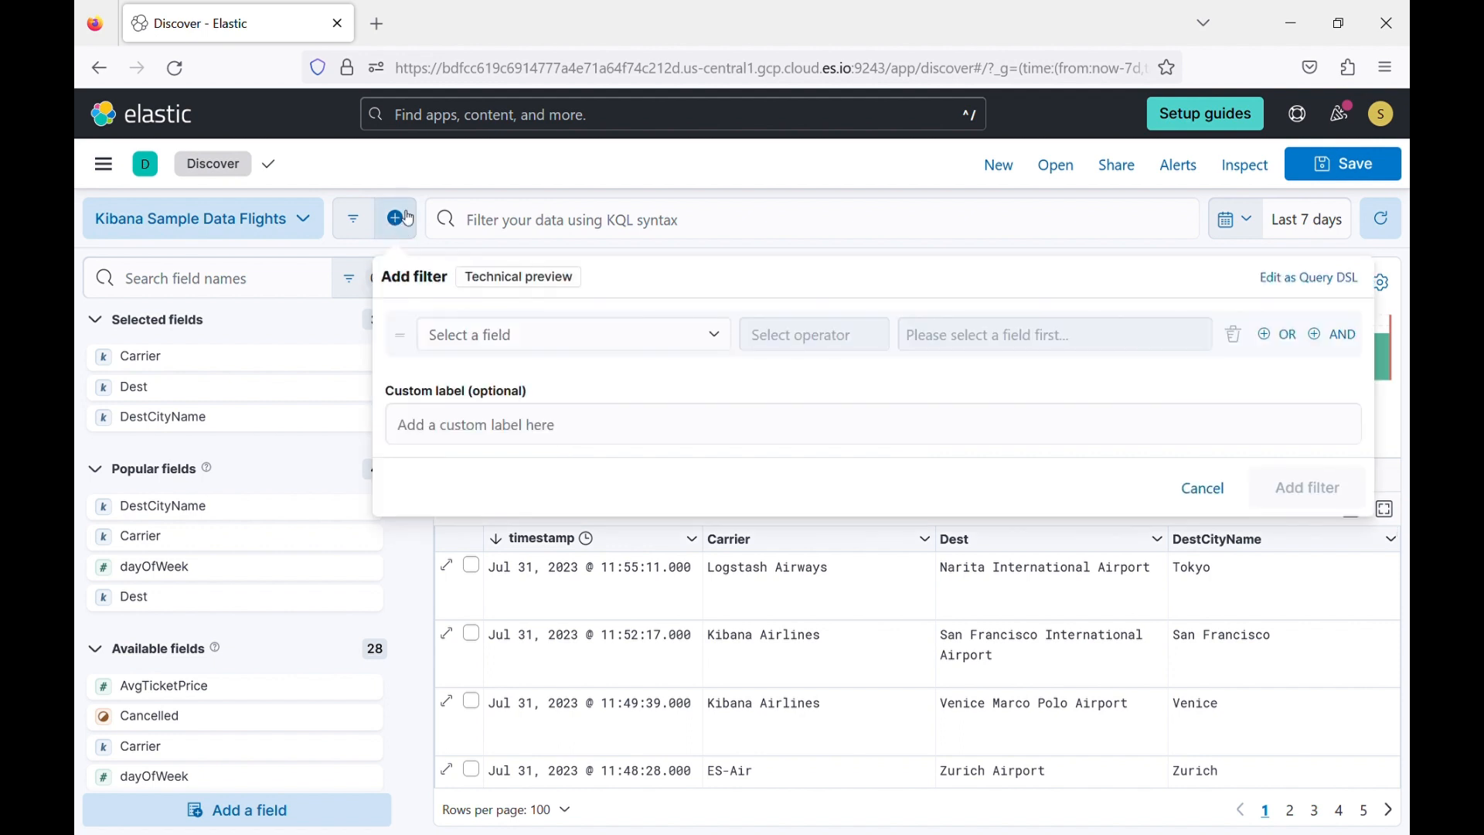
{"action": "left_click", "coordinate": [609, 339]}
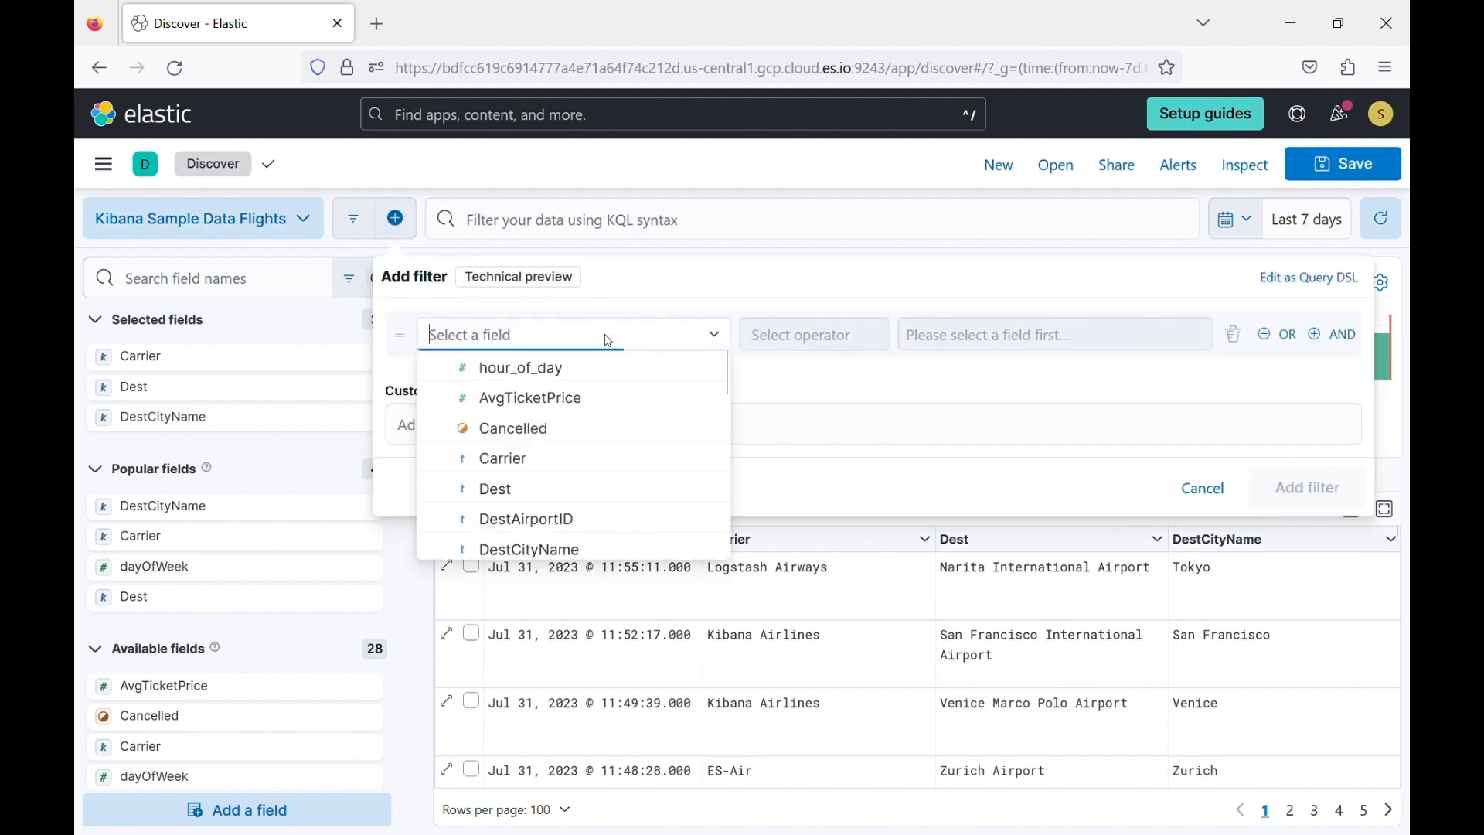
{"action": "type", "text": "des"}
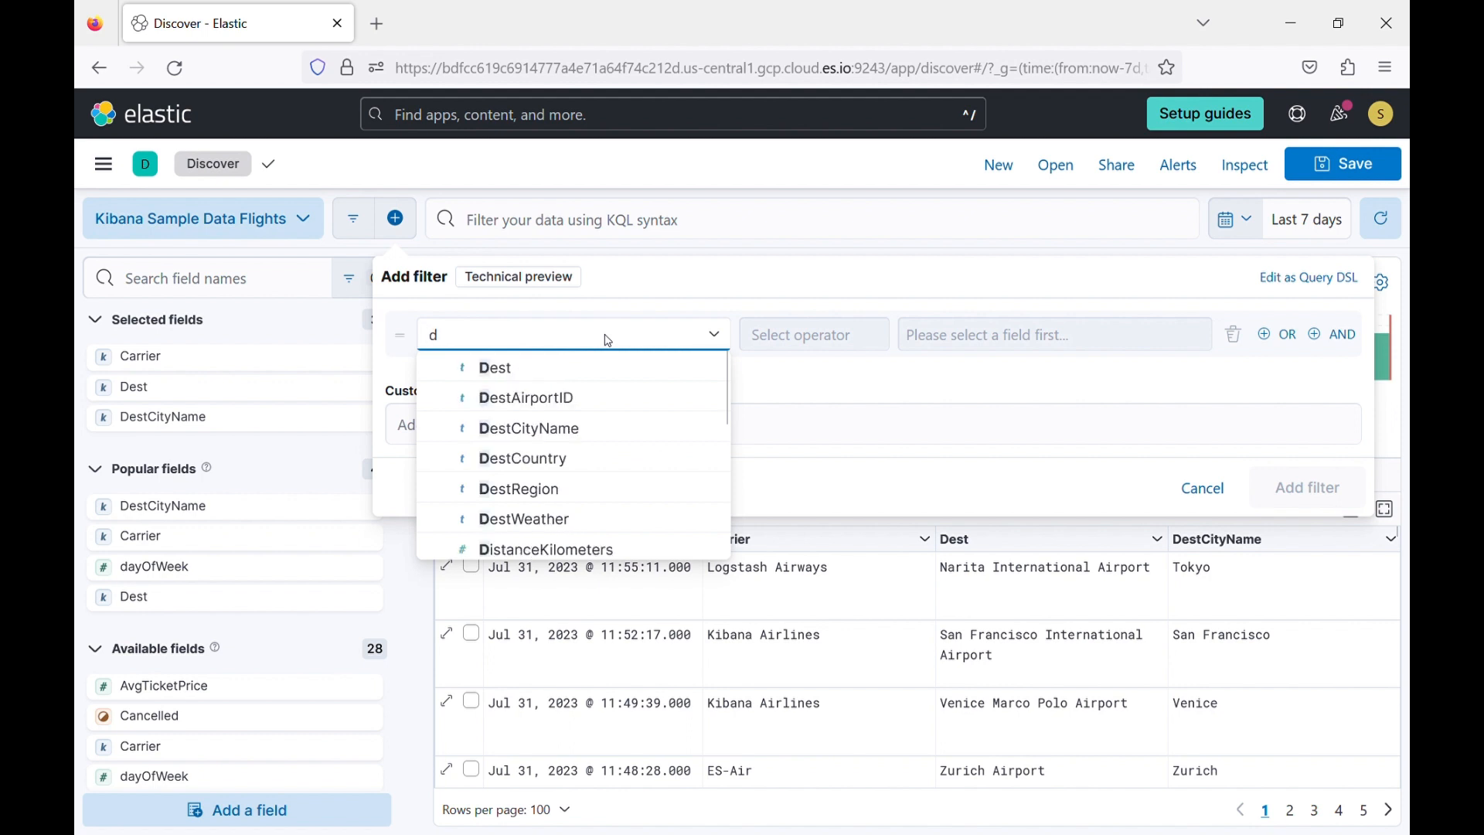
{"action": "left_click", "coordinate": [565, 432]}
{"action": "left_click", "coordinate": [823, 340]}
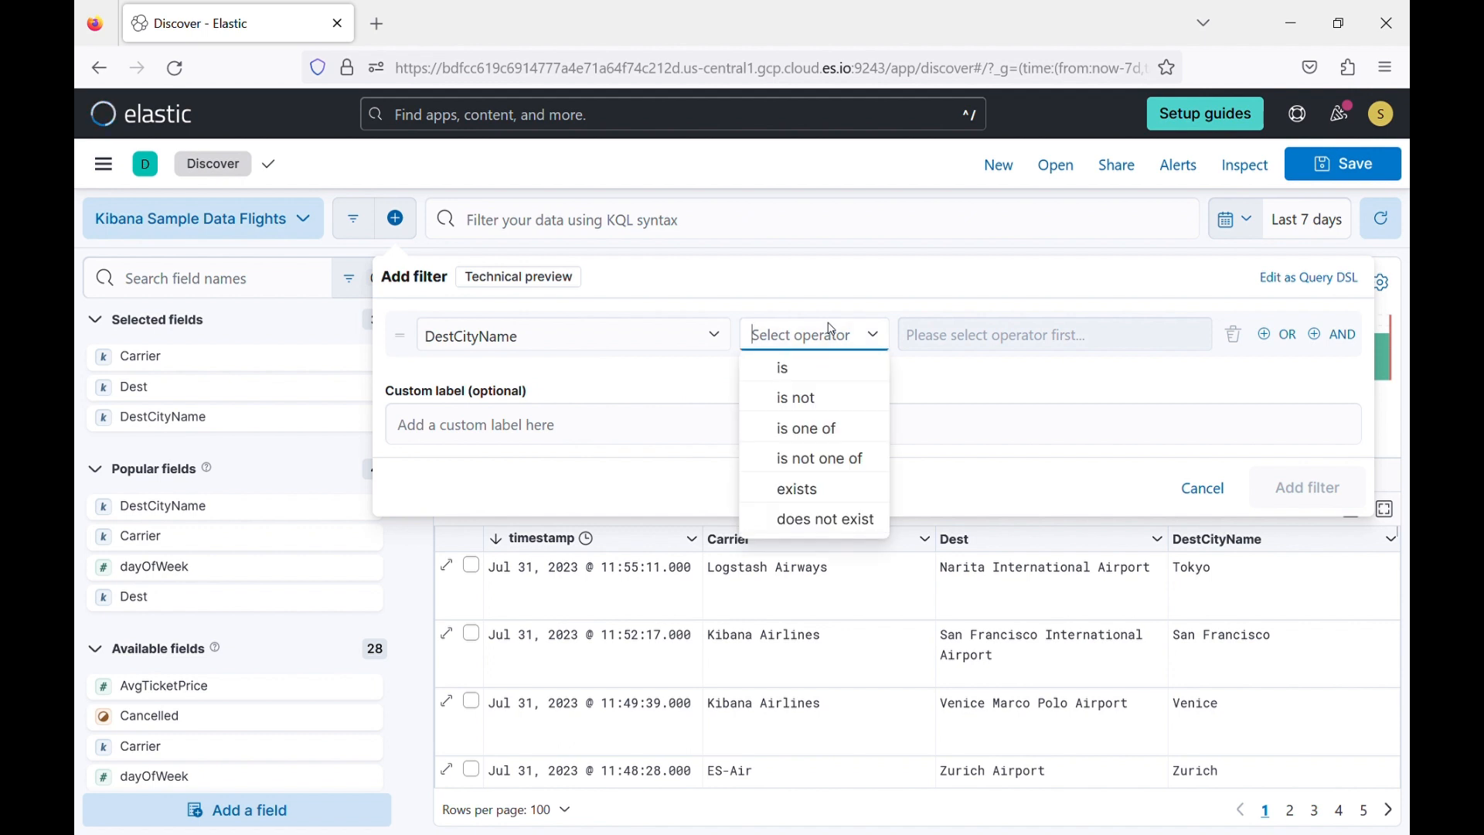
{"action": "left_click", "coordinate": [838, 435]}
Add the DestCityName filter with the values Abu Dhabi and Atlanta, and remove it again.
{"action": "left_click", "coordinate": [981, 343]}
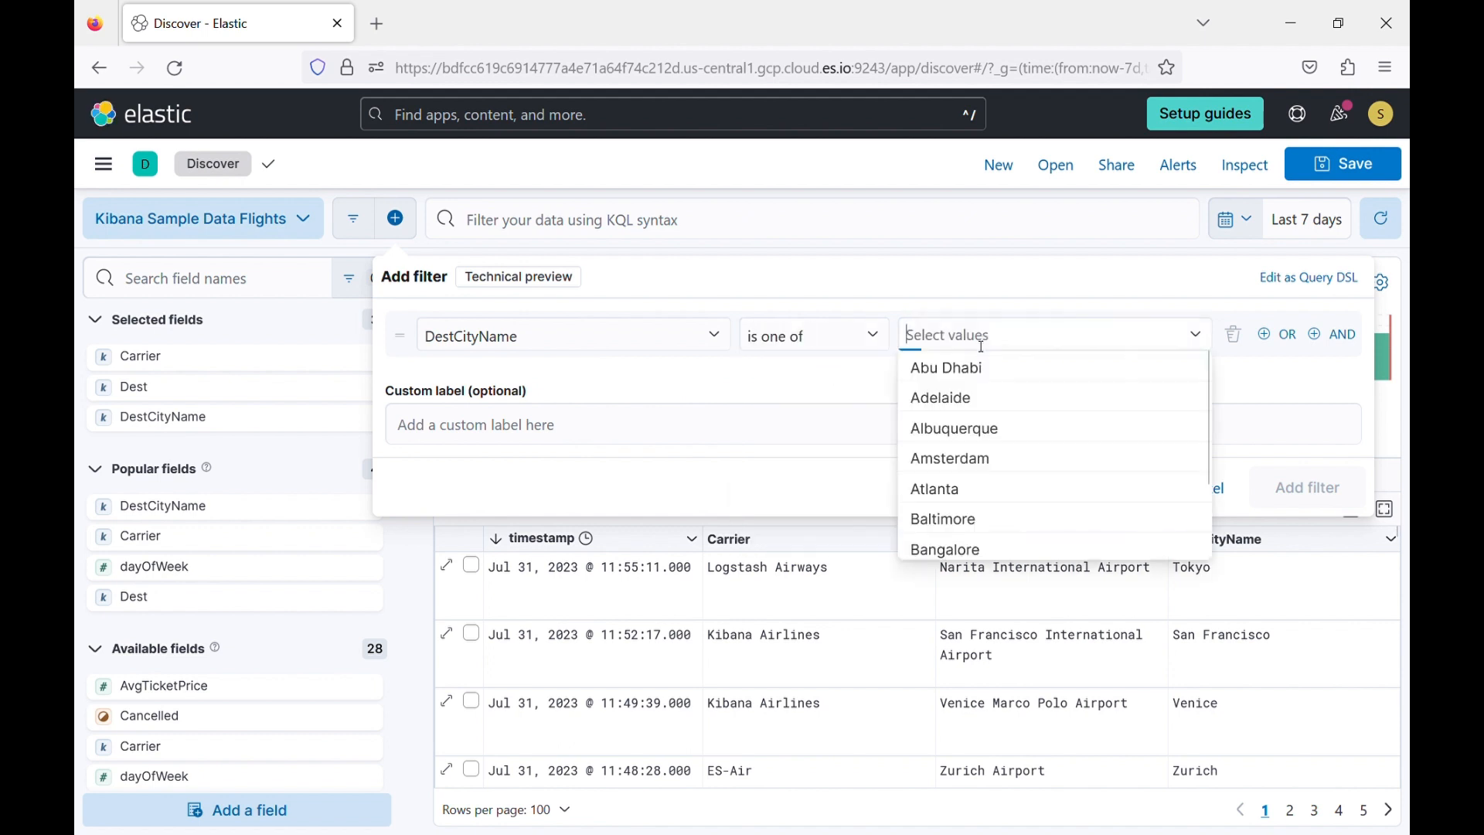
{"action": "left_click", "coordinate": [981, 372]}
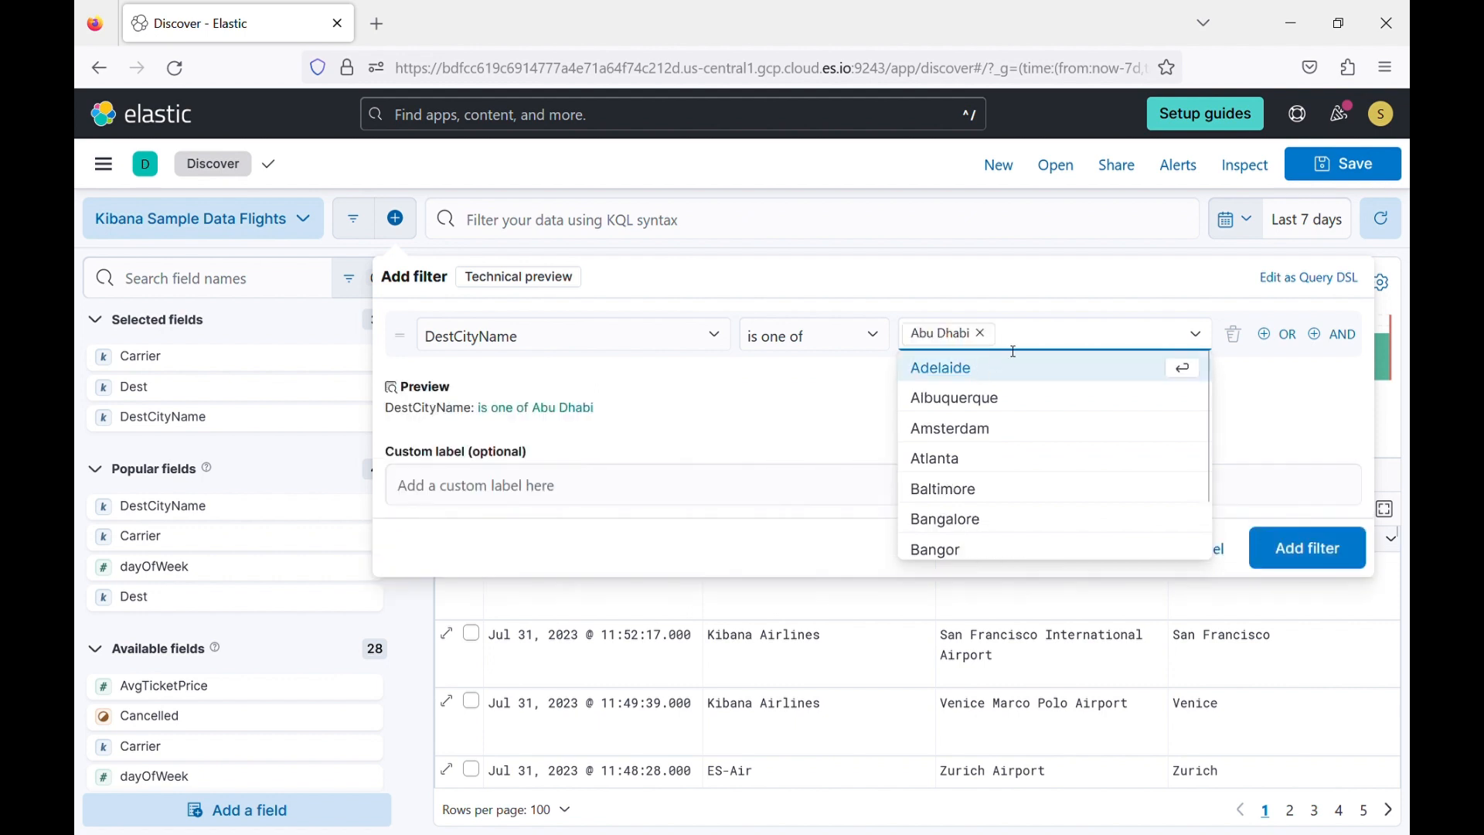
{"action": "scroll", "coordinate": [971, 510], "scroll_direction": "down", "scroll_amount": 2}
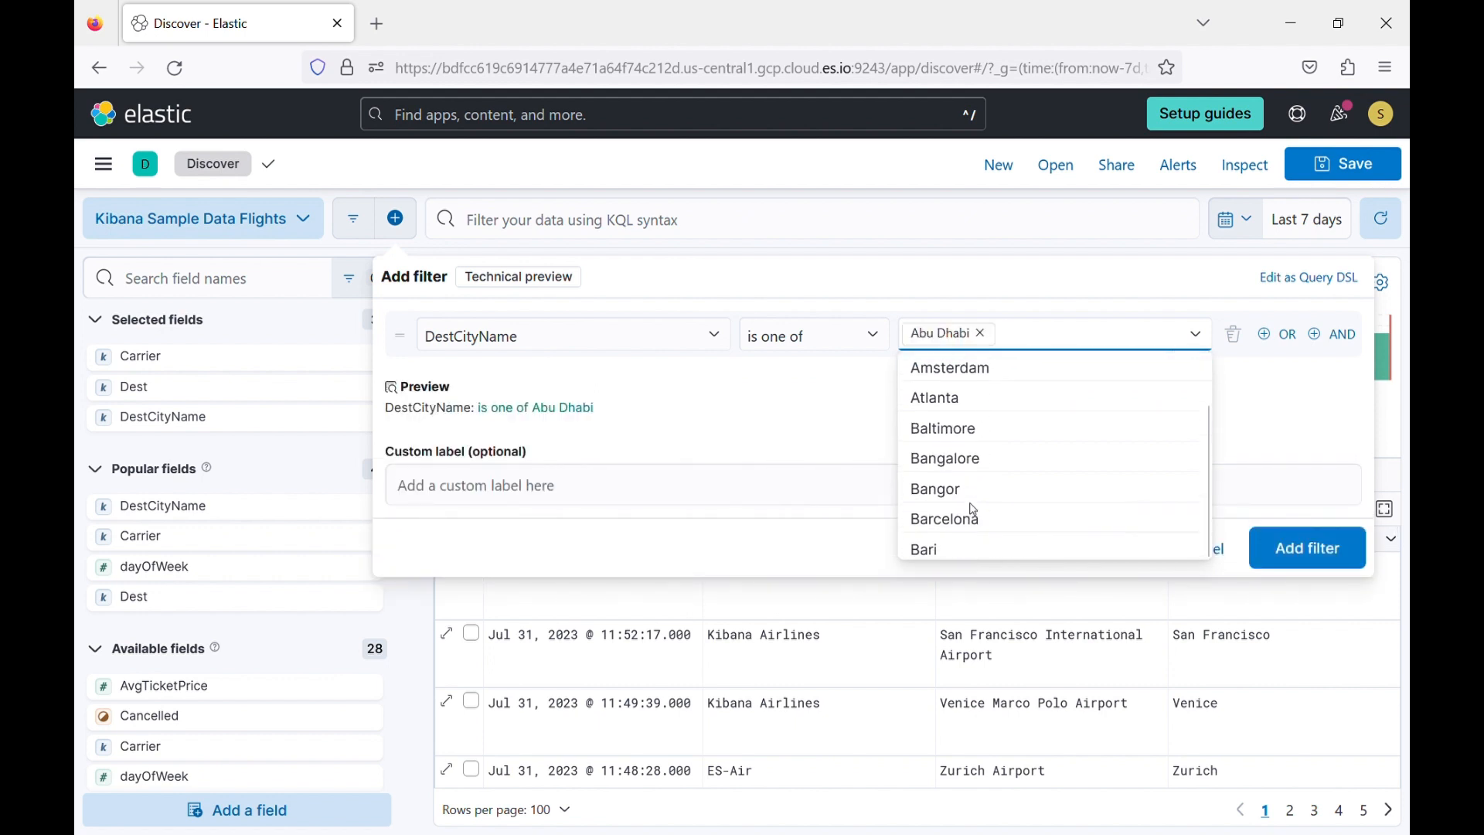
{"action": "type", "text": "to"}
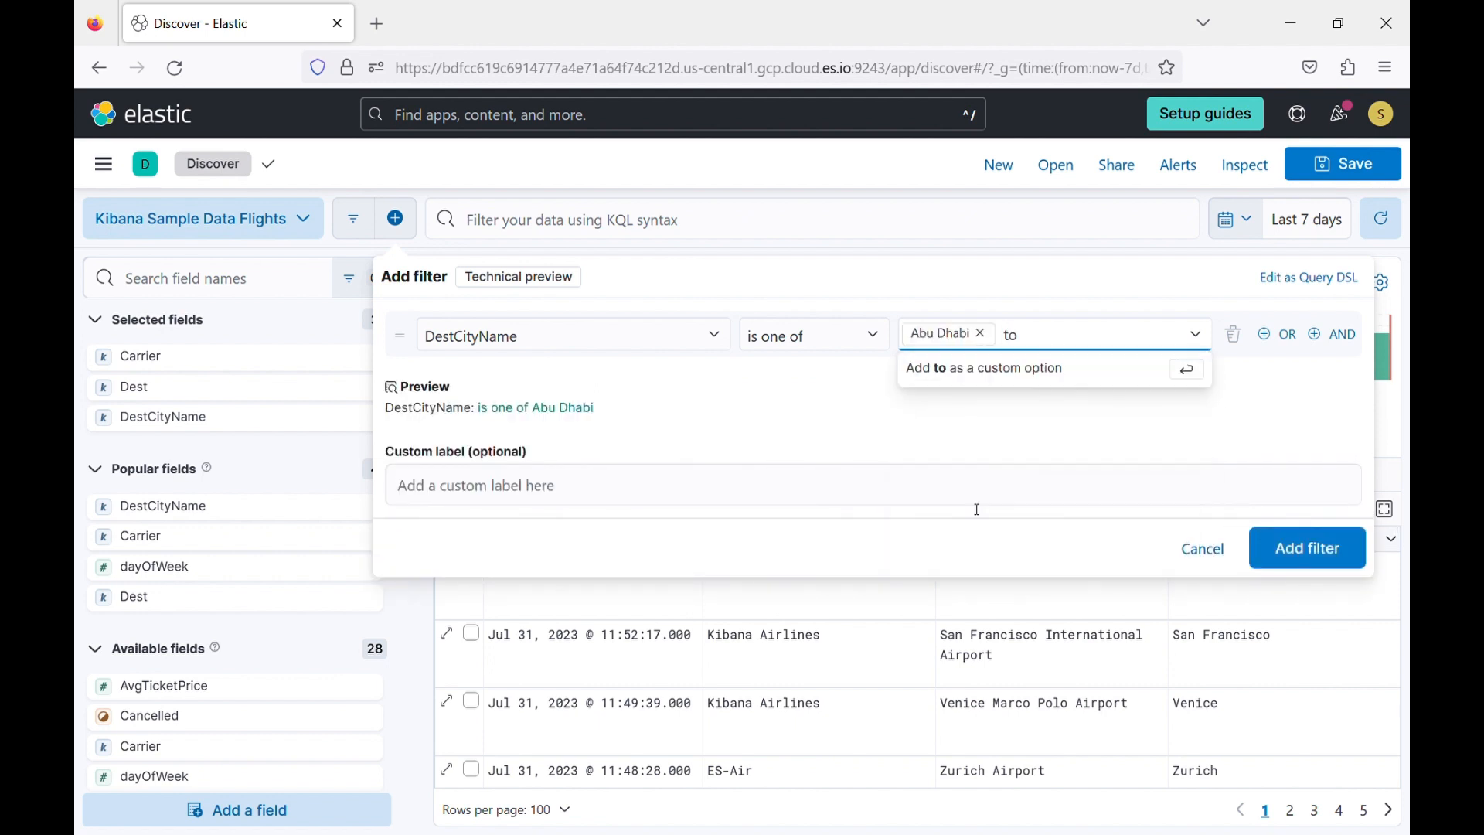
{"action": "key", "text": "BackSpace"}
{"action": "key", "text": "BackSpace"}
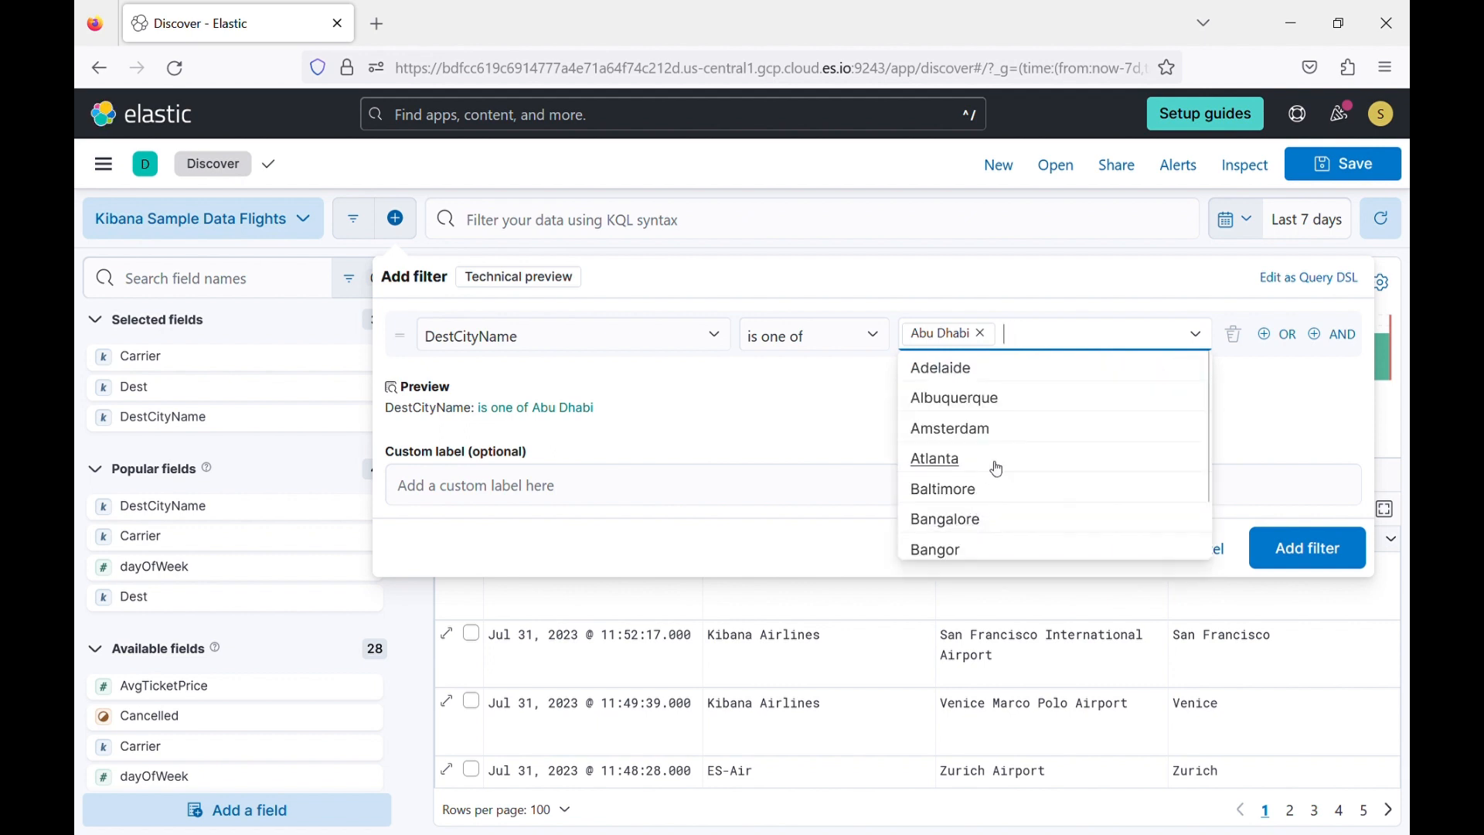
{"action": "left_click", "coordinate": [997, 461]}
{"action": "left_click", "coordinate": [1267, 410]}
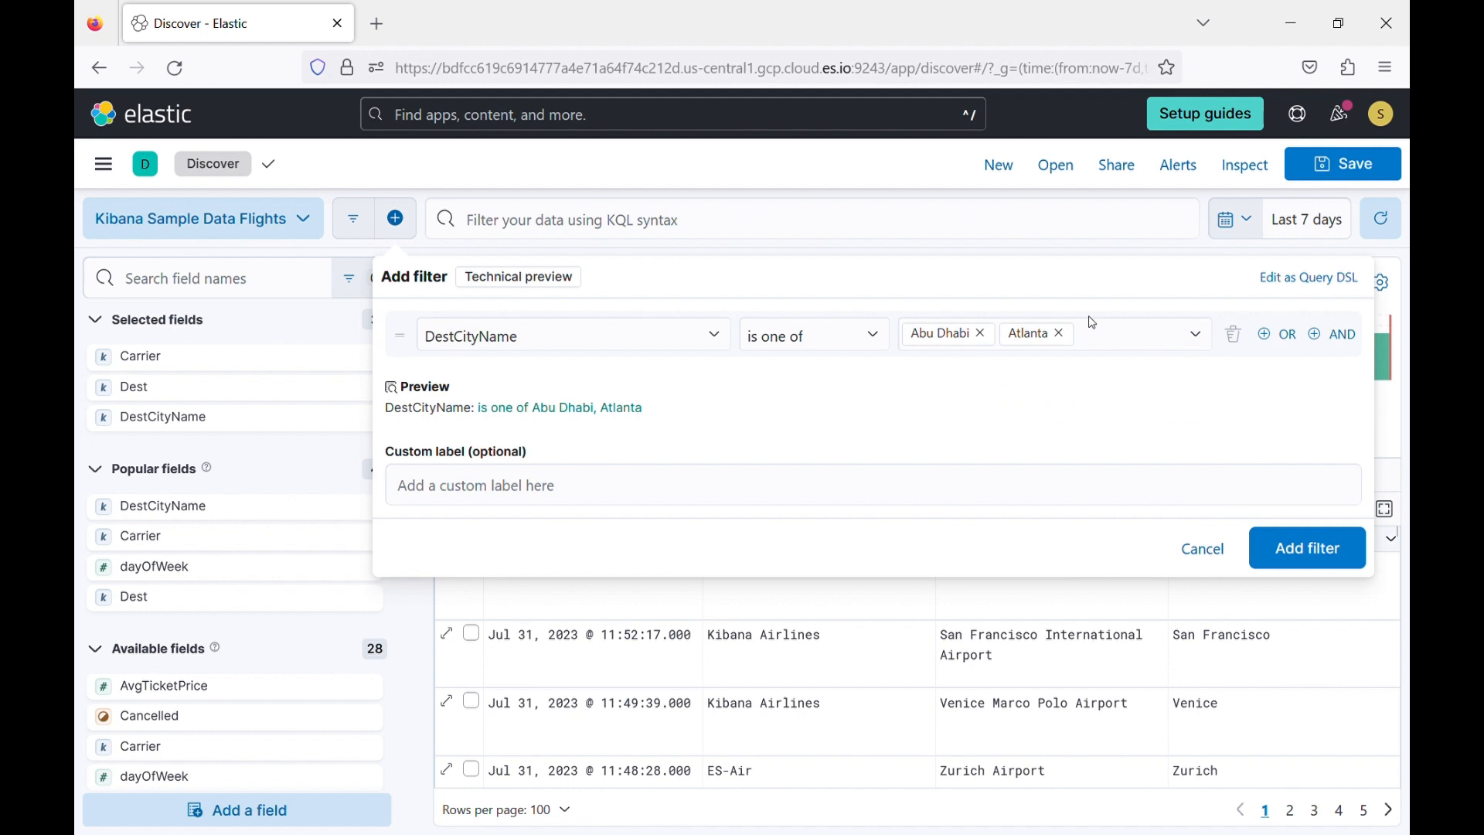
{"action": "left_click", "coordinate": [1303, 547]}
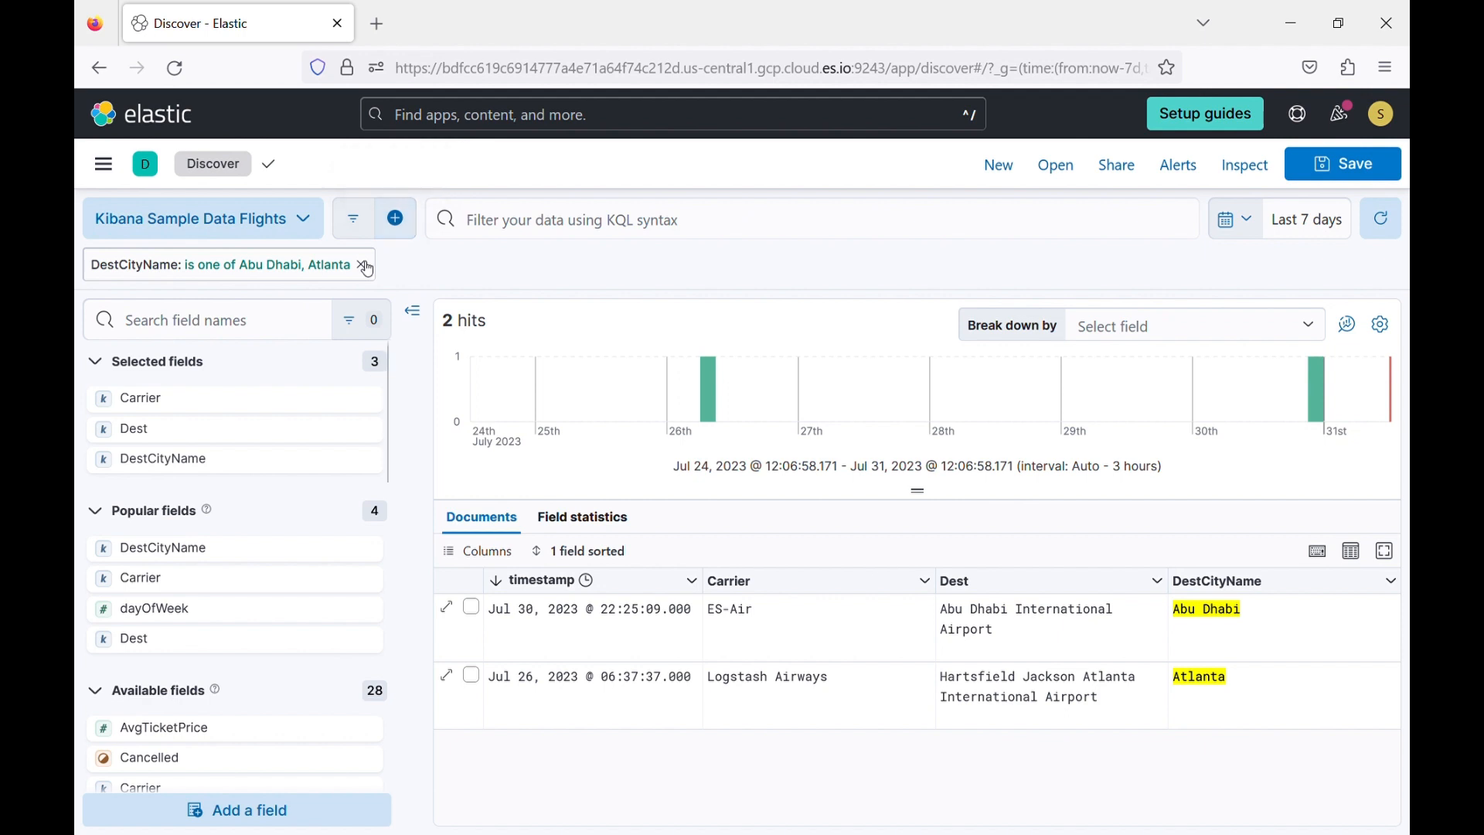
{"action": "left_click", "coordinate": [363, 266]}
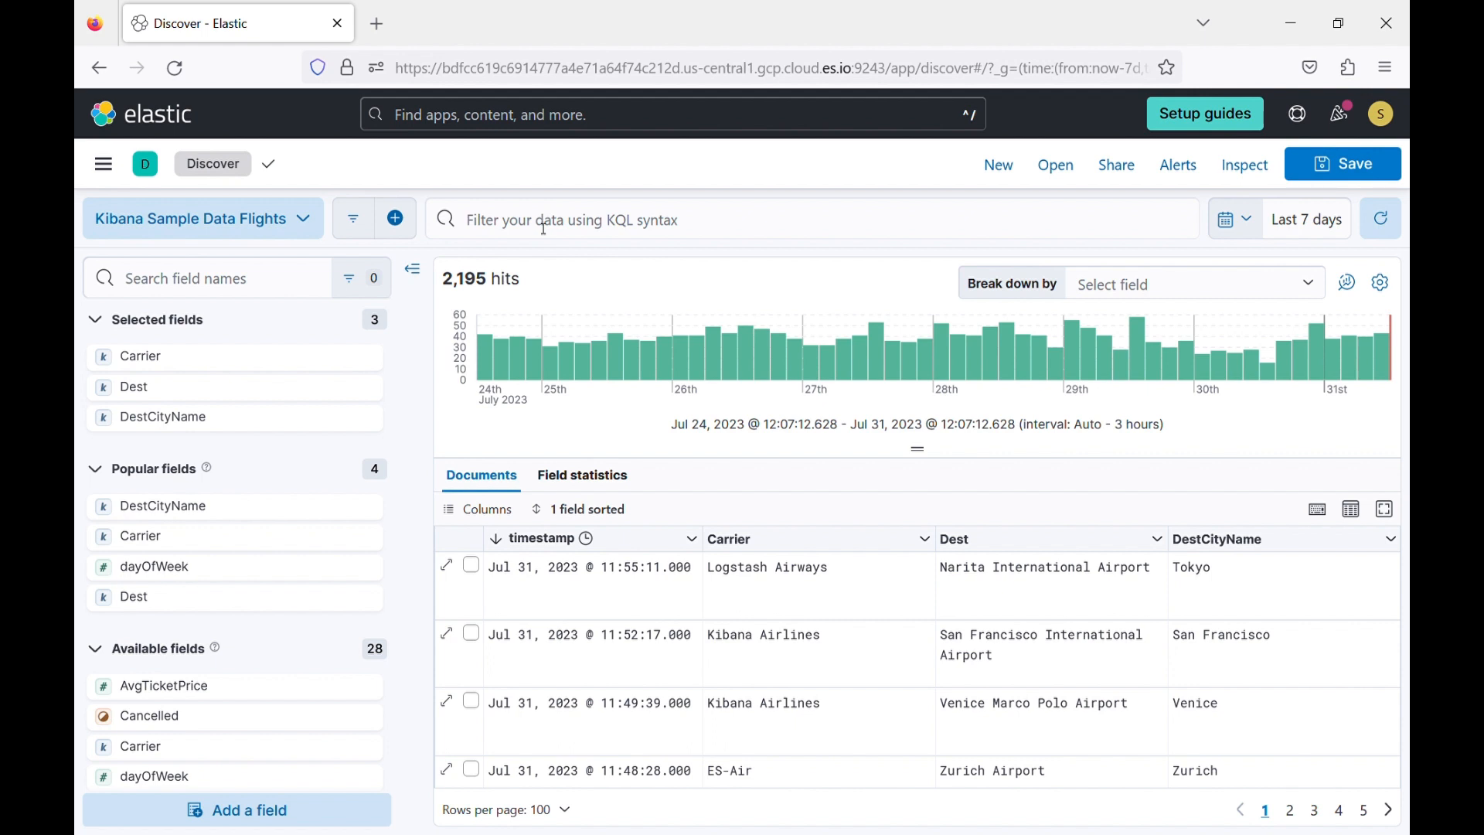
{"action": "left_click", "coordinate": [545, 229]}
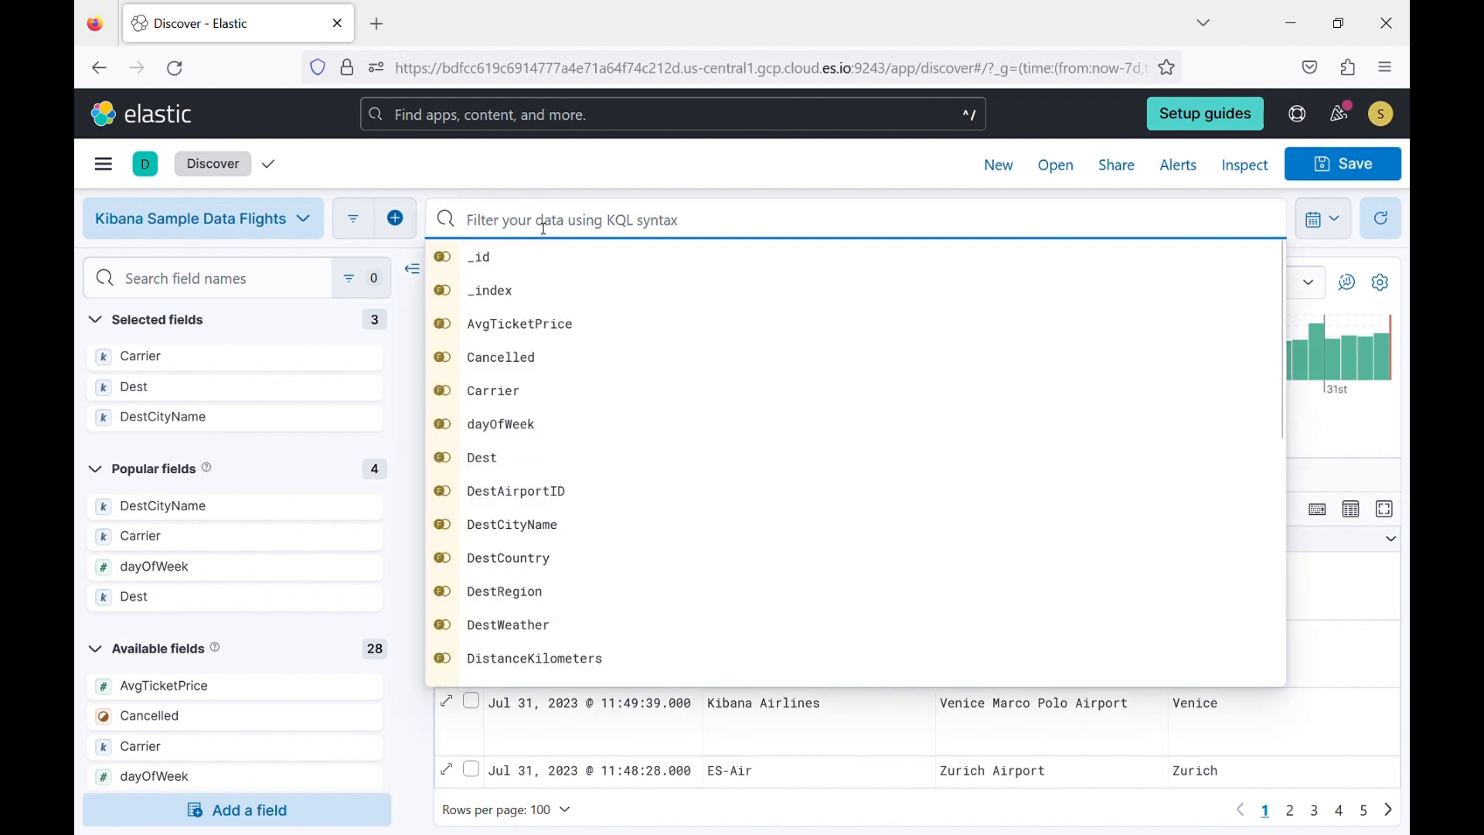
{"action": "type", "text": "Des"}
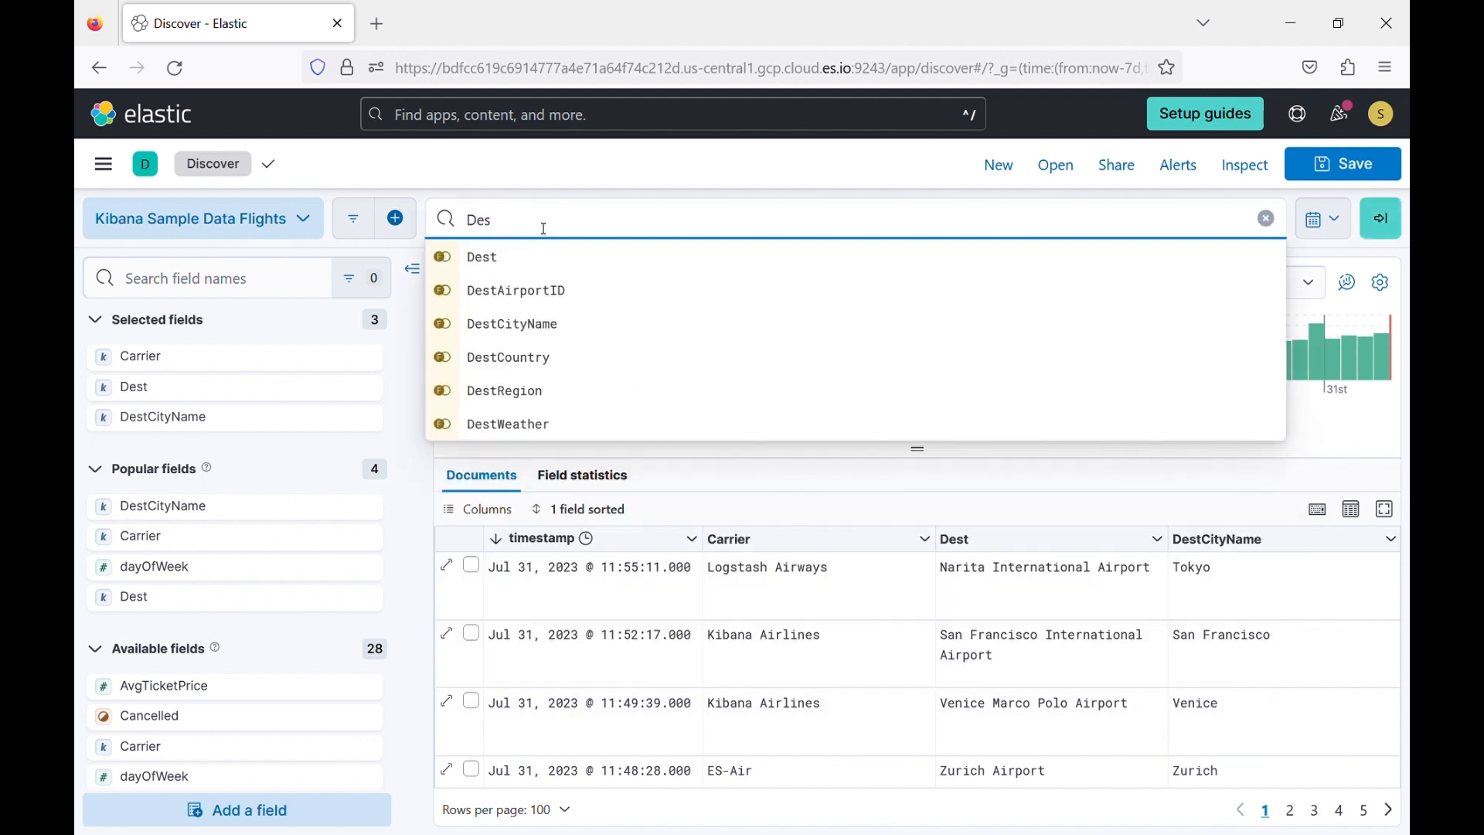
{"action": "left_click", "coordinate": [527, 323]}
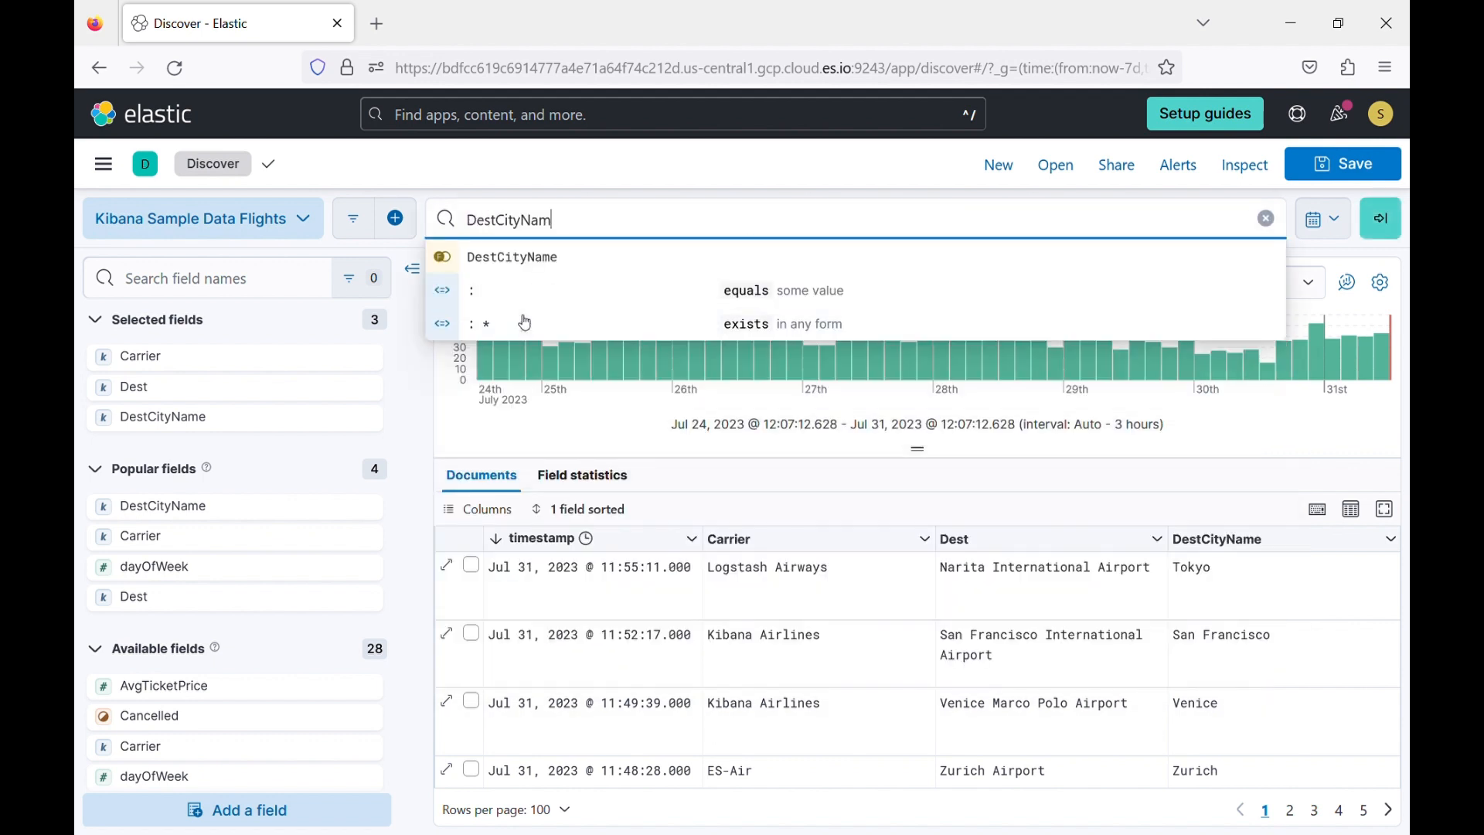
{"action": "key", "text": "BackSpace"}
{"action": "key", "text": "BackSpace"}
{"action": "key", "text": "BackSpace"}
{"action": "key", "text": "BackSpace"}
{"action": "key", "text": "BackSpace"}
{"action": "key", "text": "BackSpace"}
{"action": "key", "text": "BackSpace"}
{"action": "key", "text": "BackSpace"}
{"action": "key", "text": "BackSpace"}
{"action": "key", "text": "BackSpace"}
{"action": "key", "text": "BackSpace"}
{"action": "key", "text": "BackSpace"}
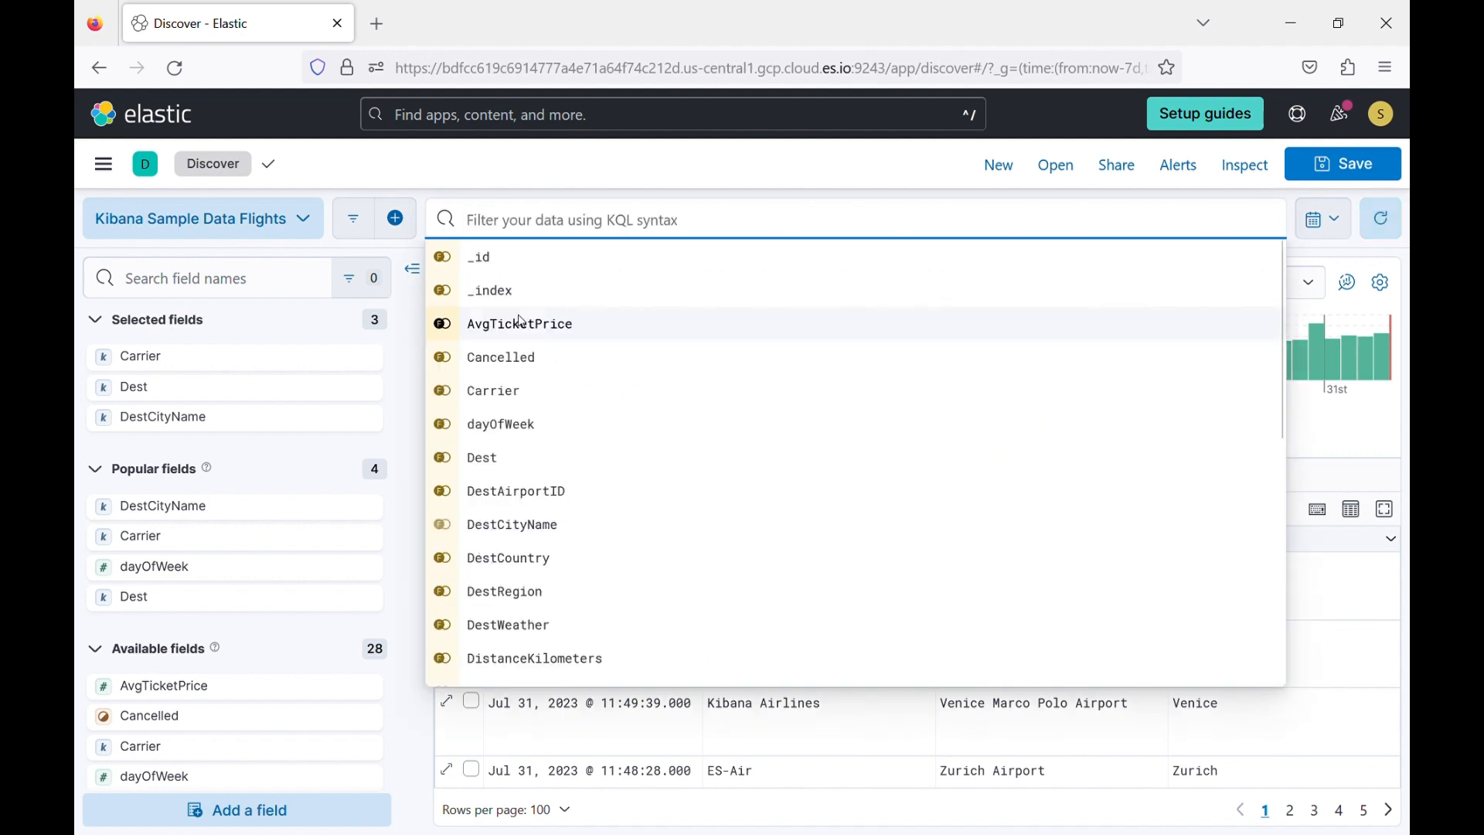
Compose the KQL query DestCityName : "Abu Dhabi" from the suggested field, equals operator and city value.
{"action": "type", "text": "Des"}
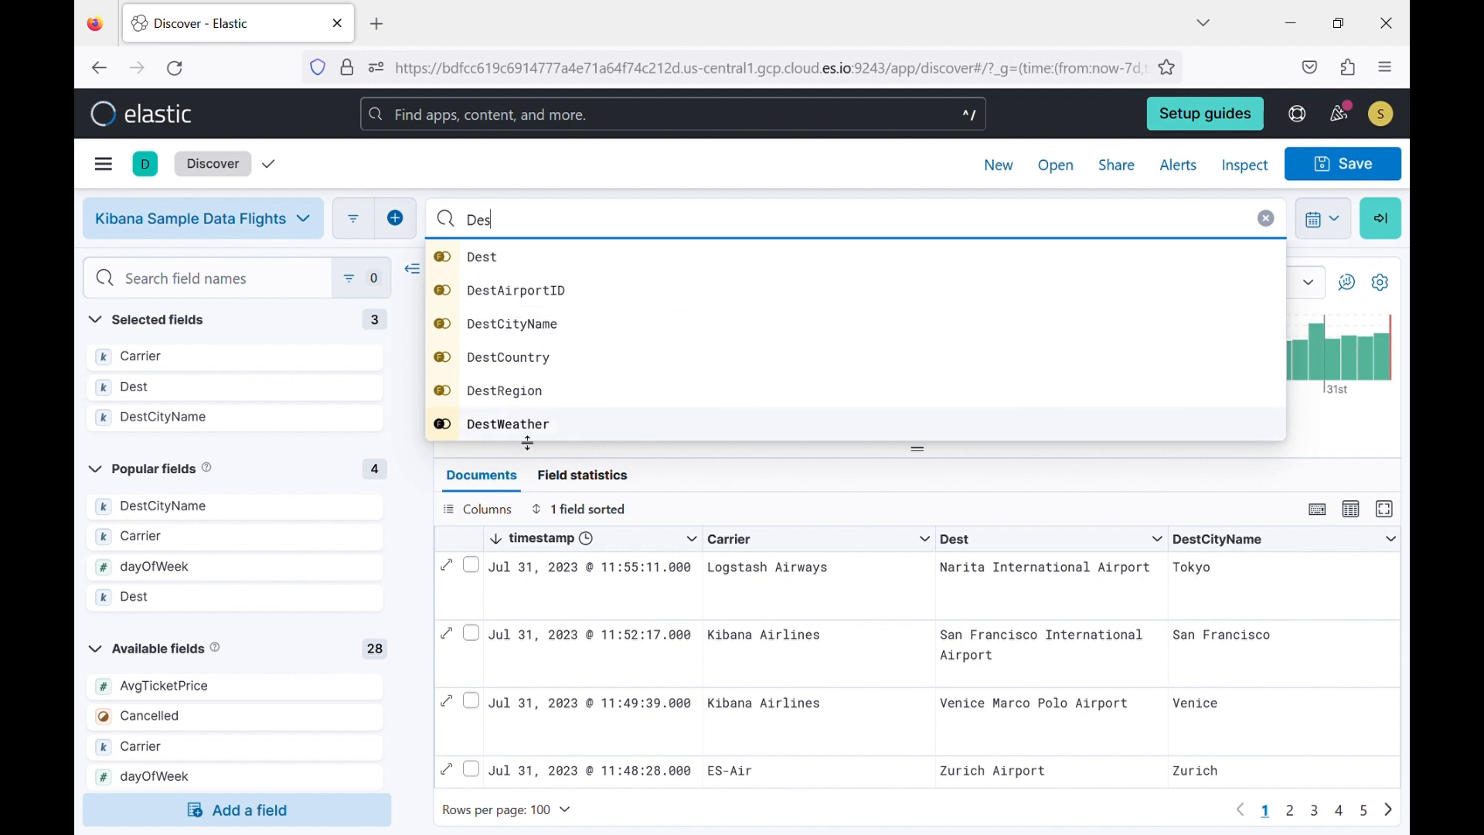
{"action": "left_click", "coordinate": [562, 334]}
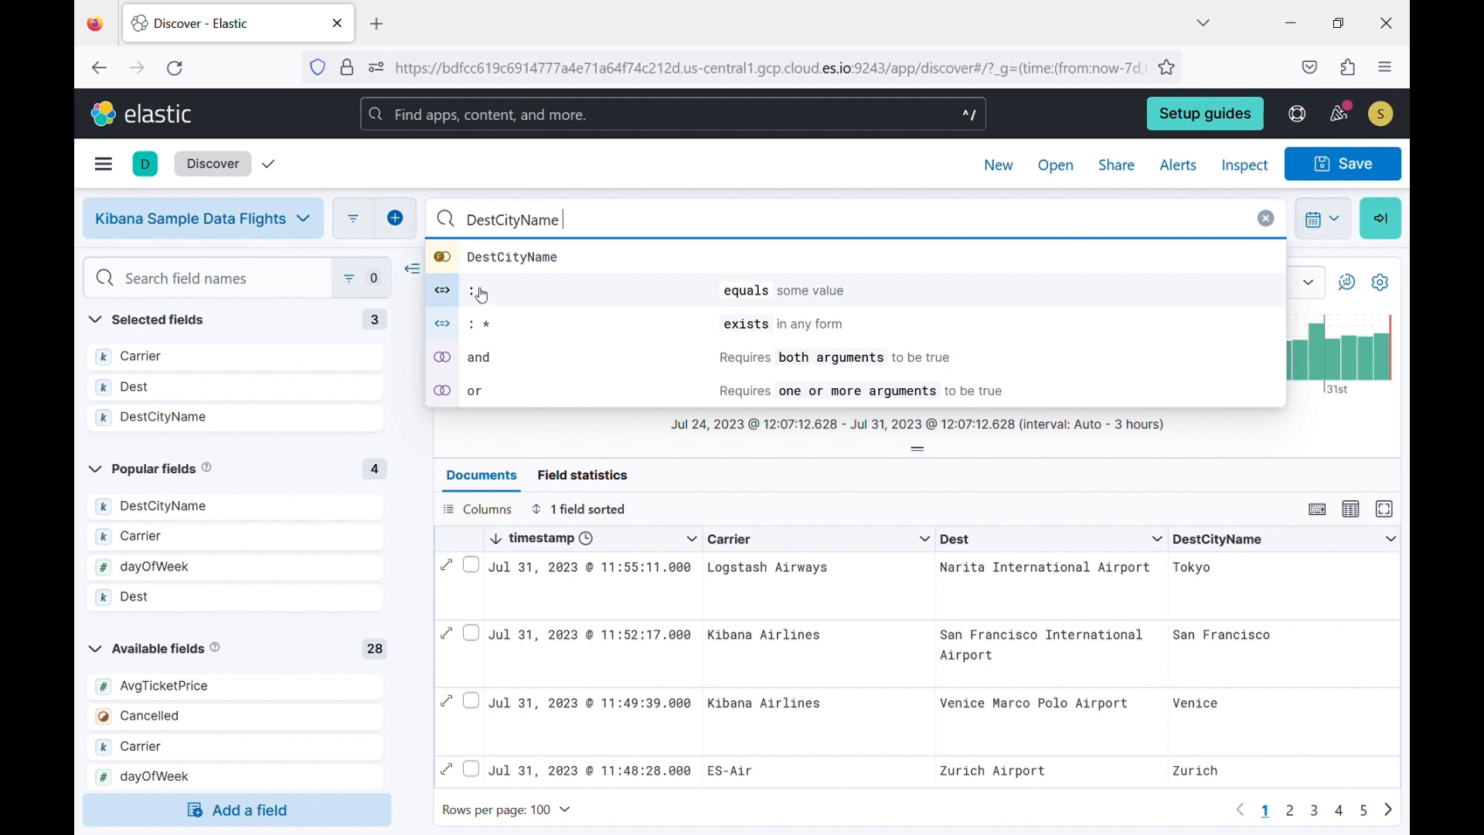
{"action": "left_click", "coordinate": [515, 307]}
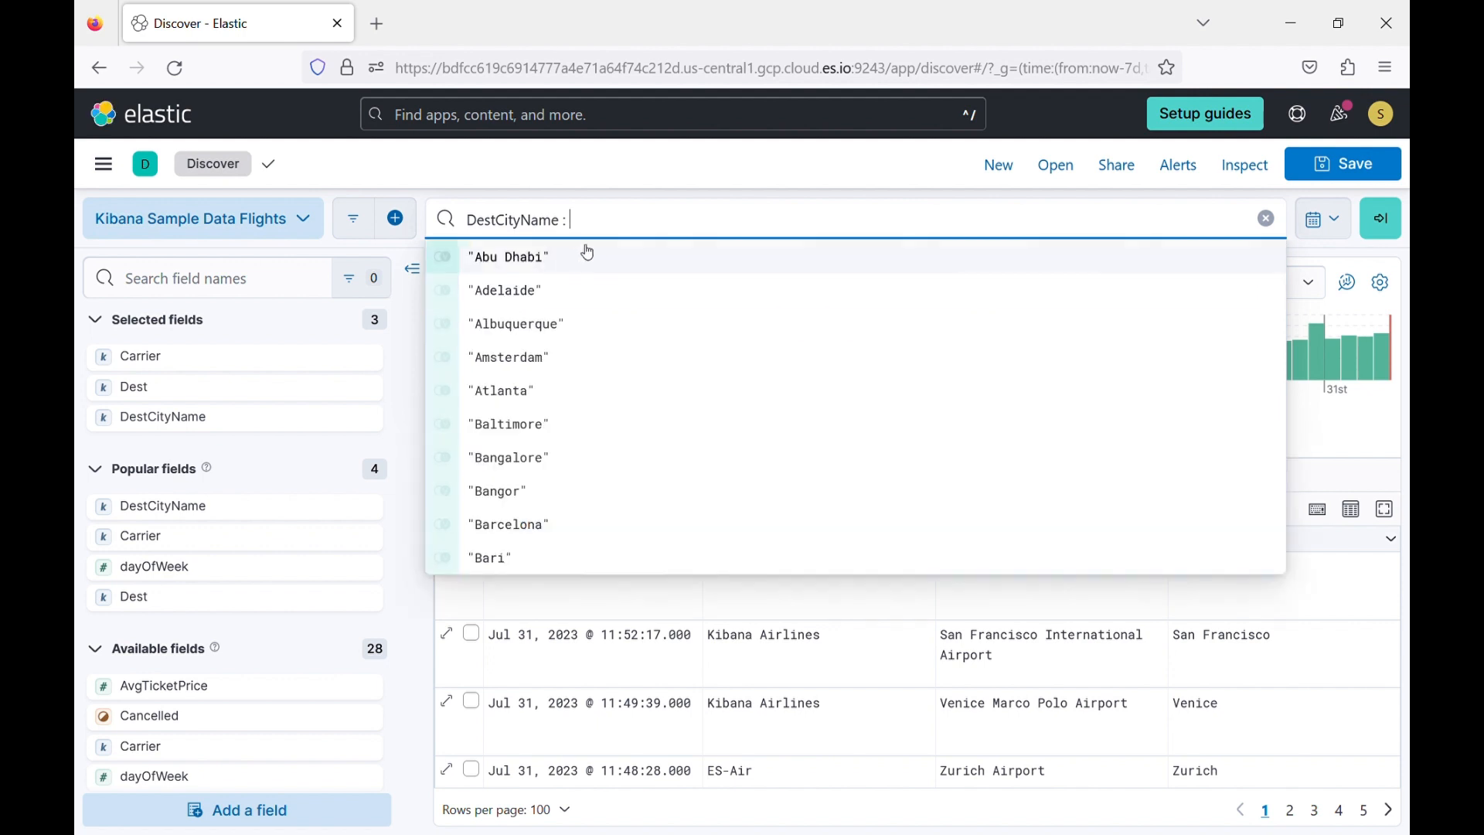
{"action": "left_click", "coordinate": [531, 263]}
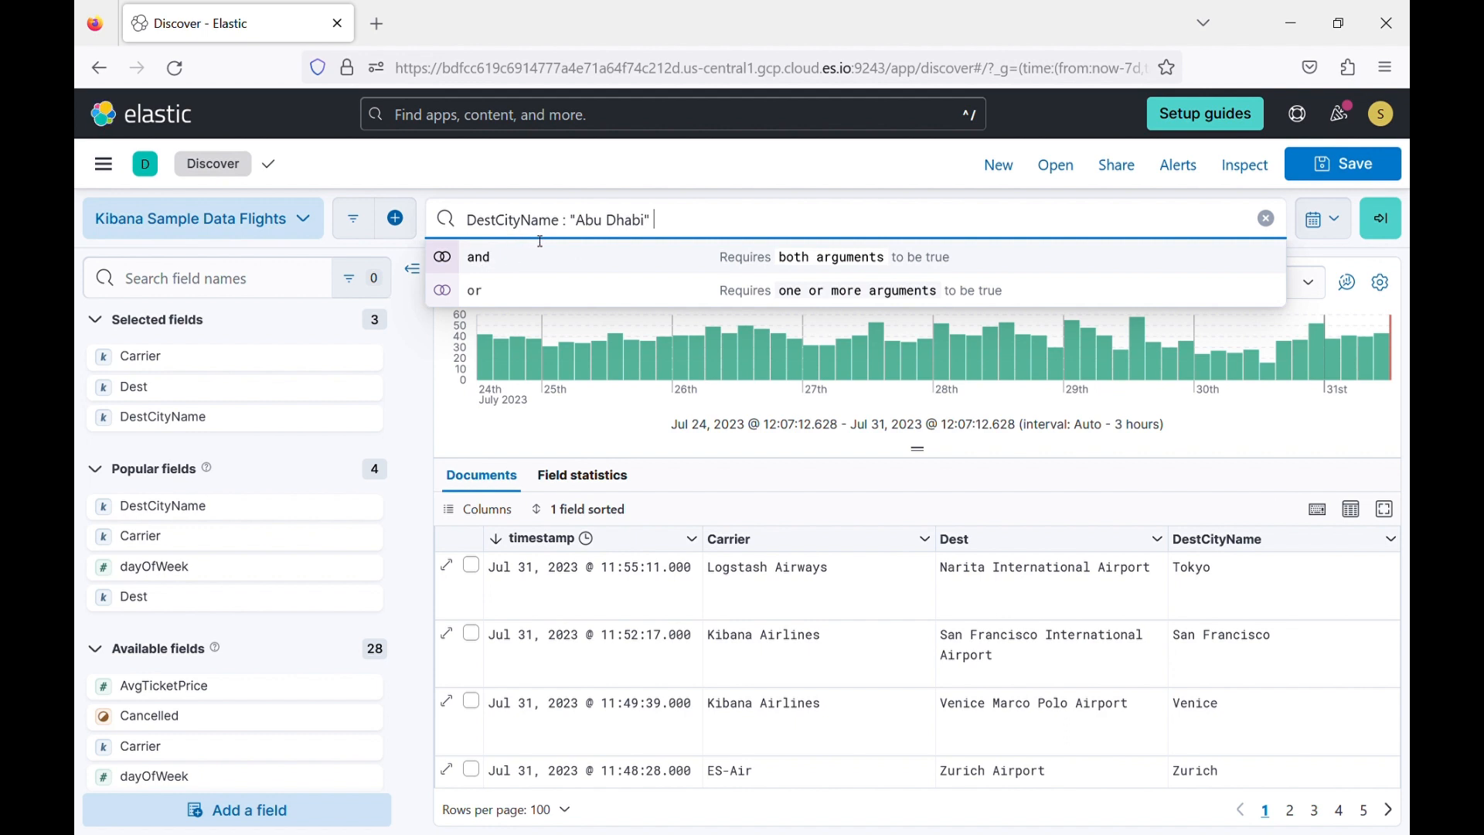
{"action": "left_click", "coordinate": [774, 181]}
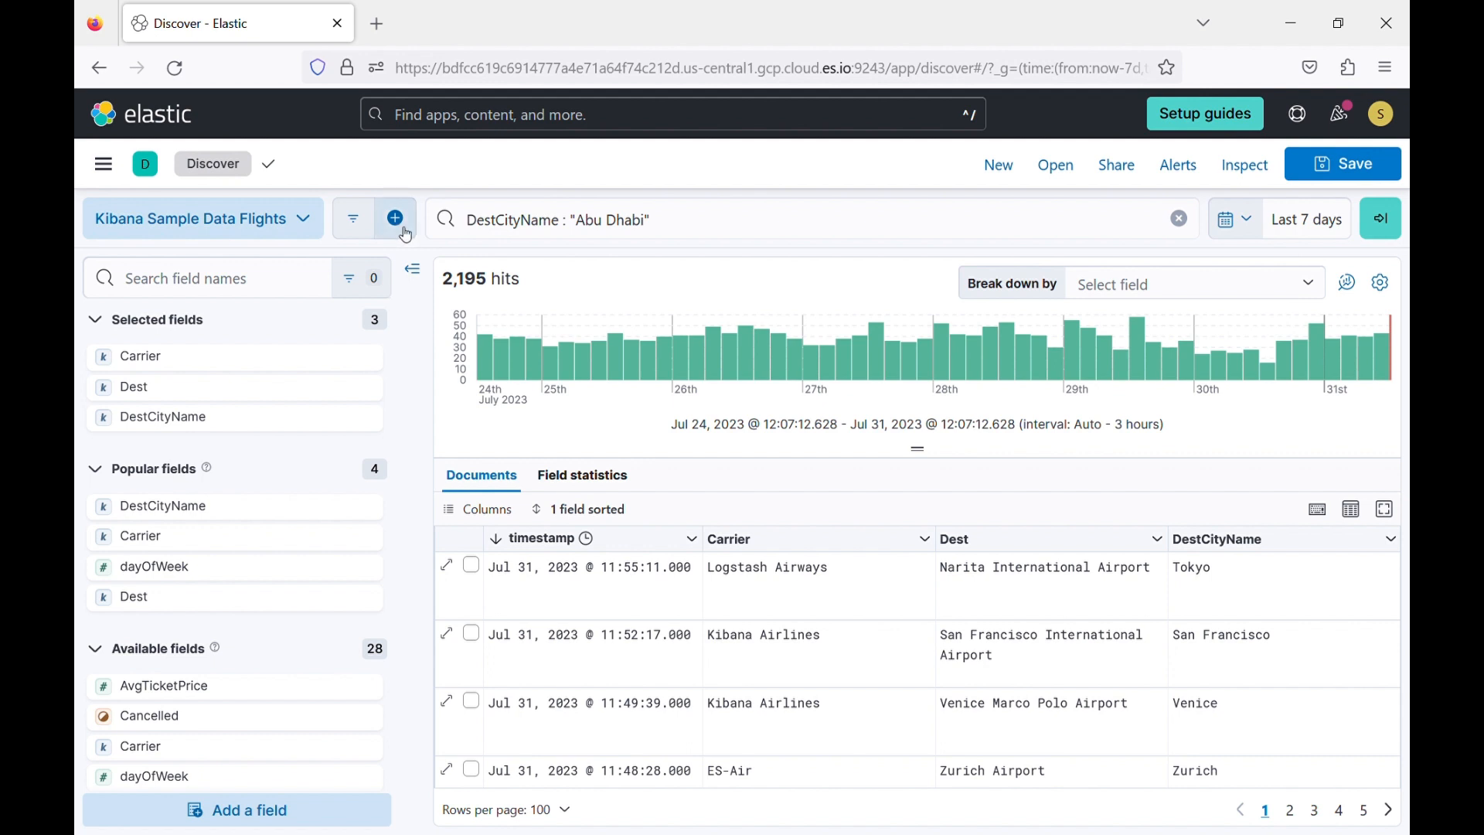
Open and dismiss the blank Add filter form, and run the KQL query for Abu Dhabi.
{"action": "left_click", "coordinate": [397, 221]}
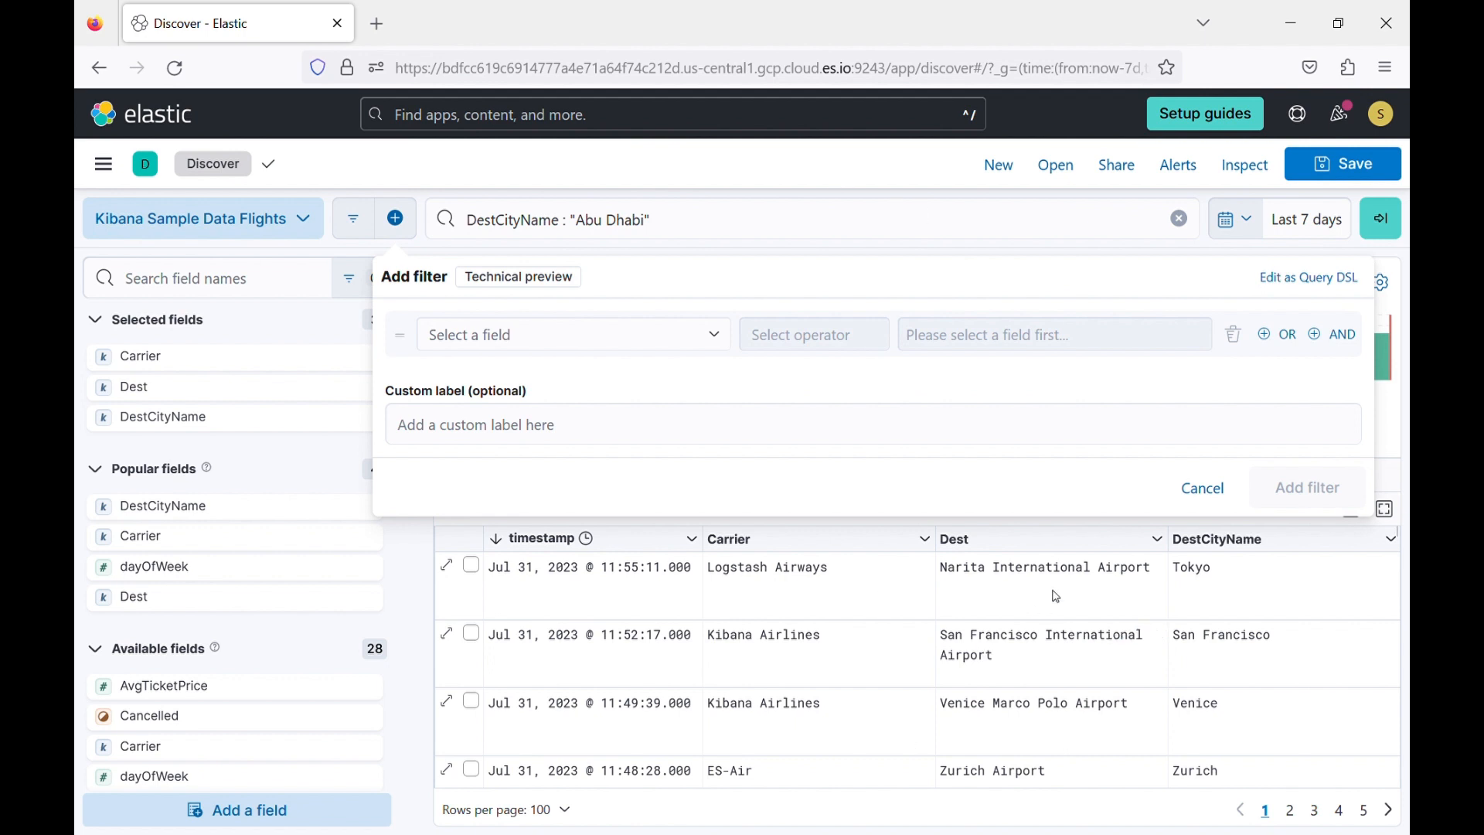
{"action": "left_click", "coordinate": [842, 171]}
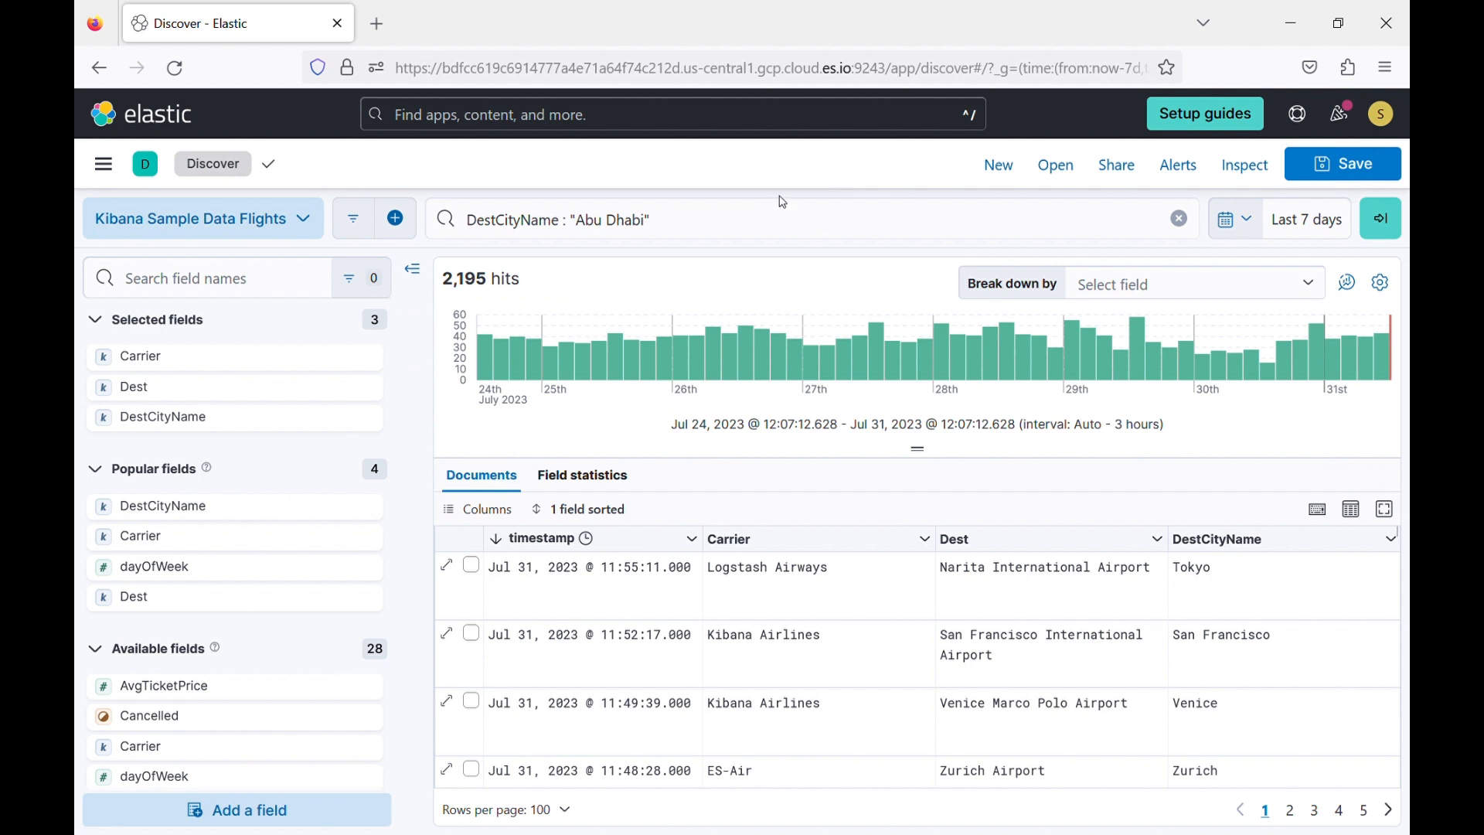
{"action": "left_click", "coordinate": [776, 222]}
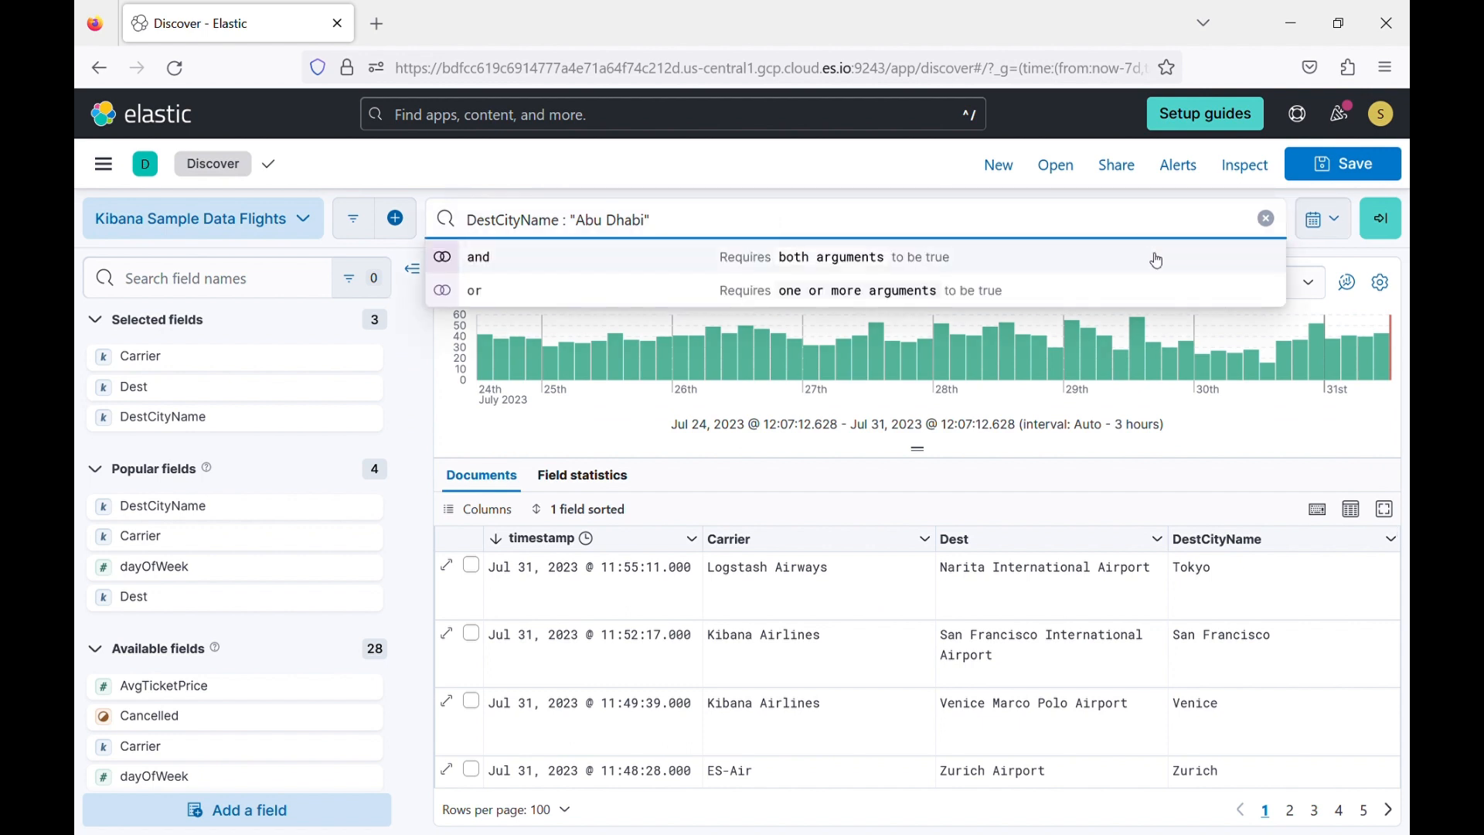
{"action": "left_click", "coordinate": [1381, 224]}
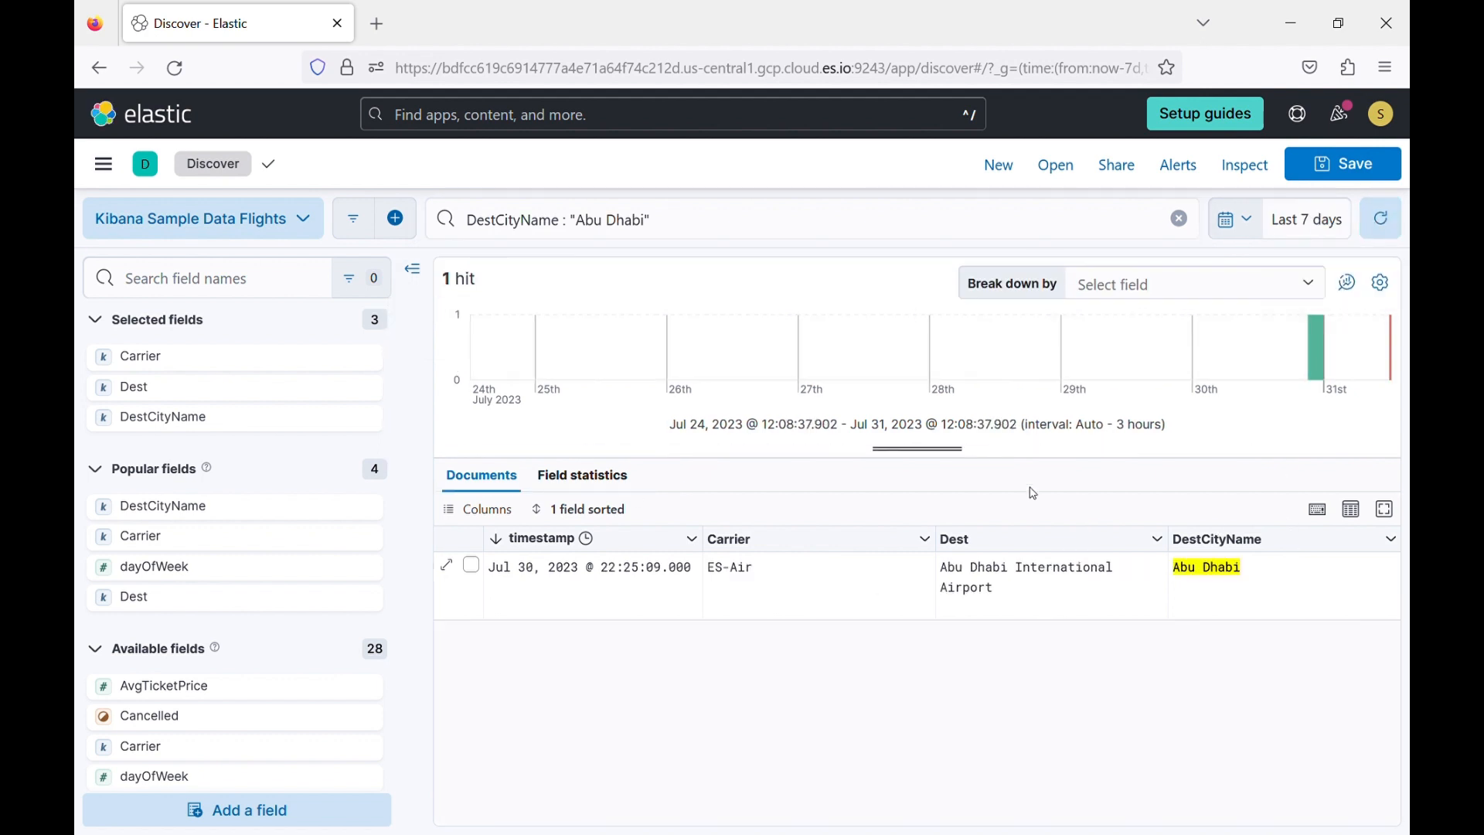
Negate the KQL query as NOT DestCityName : "Abu Dhabi" and run it.
{"action": "left_click", "coordinate": [473, 222]}
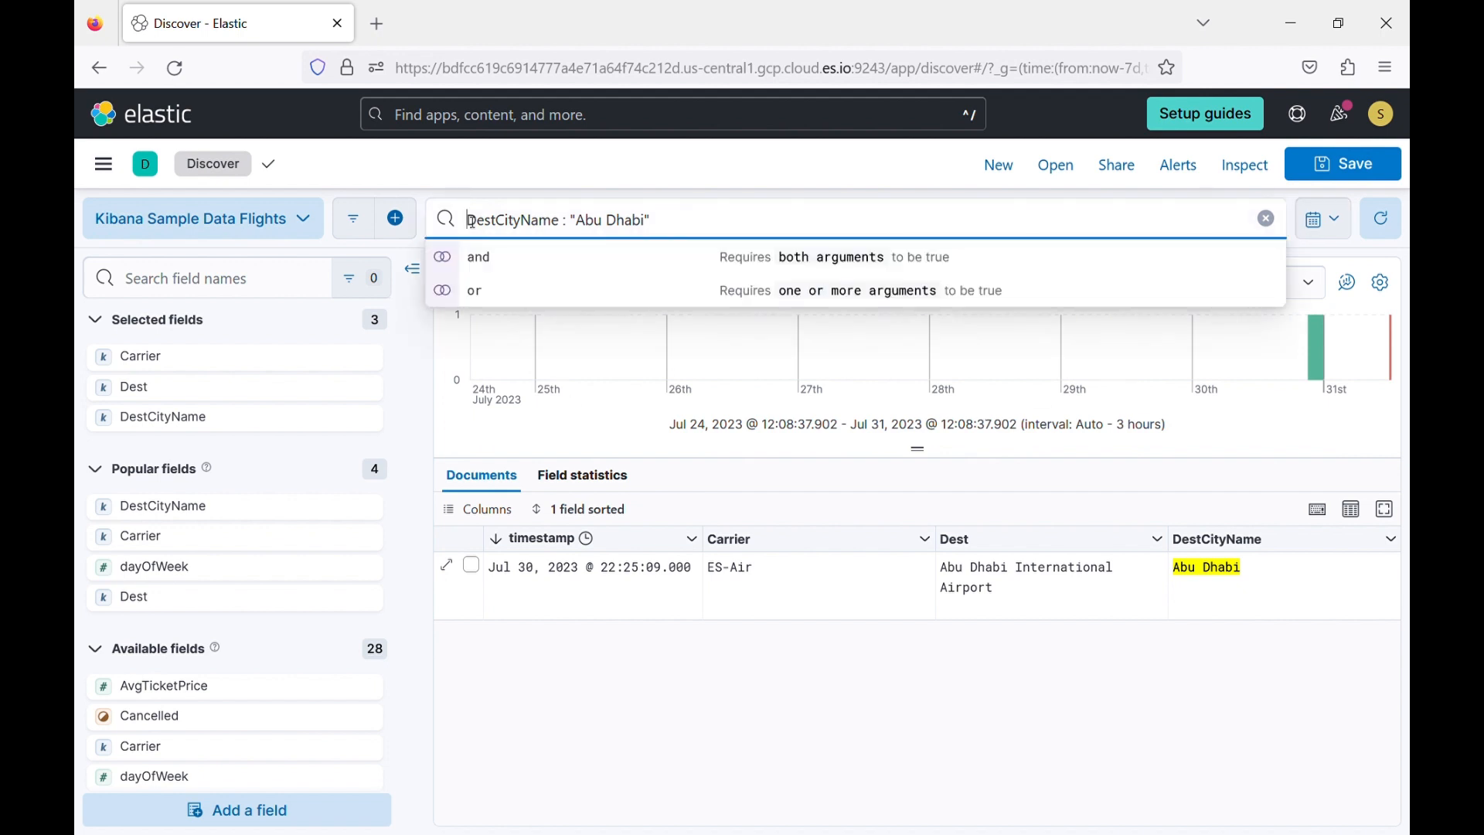
{"action": "type", "text": "NOT"}
{"action": "key", "text": "Return"}
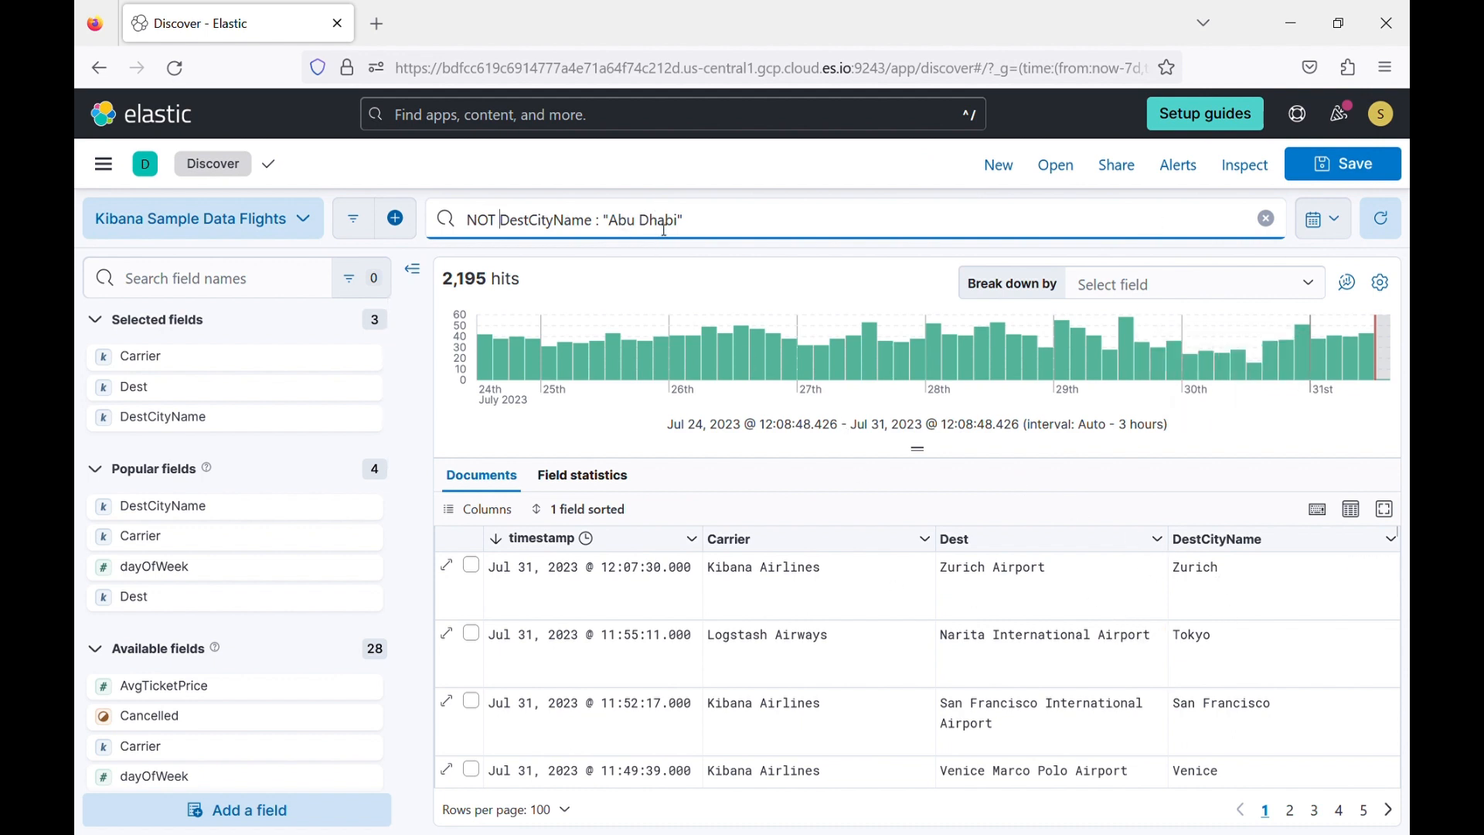
Insert an opening parenthesis before "Abu Dhabi" in the KQL query.
{"action": "left_click_drag", "start_coordinate": [613, 222], "coordinate": [648, 221]}
{"action": "left_click", "coordinate": [610, 222]}
{"action": "type", "text": "("}
{"action": "key", "text": "Delete"}
{"action": "key", "text": "Right"}
{"action": "key", "text": "Right"}
{"action": "key", "text": "Right"}
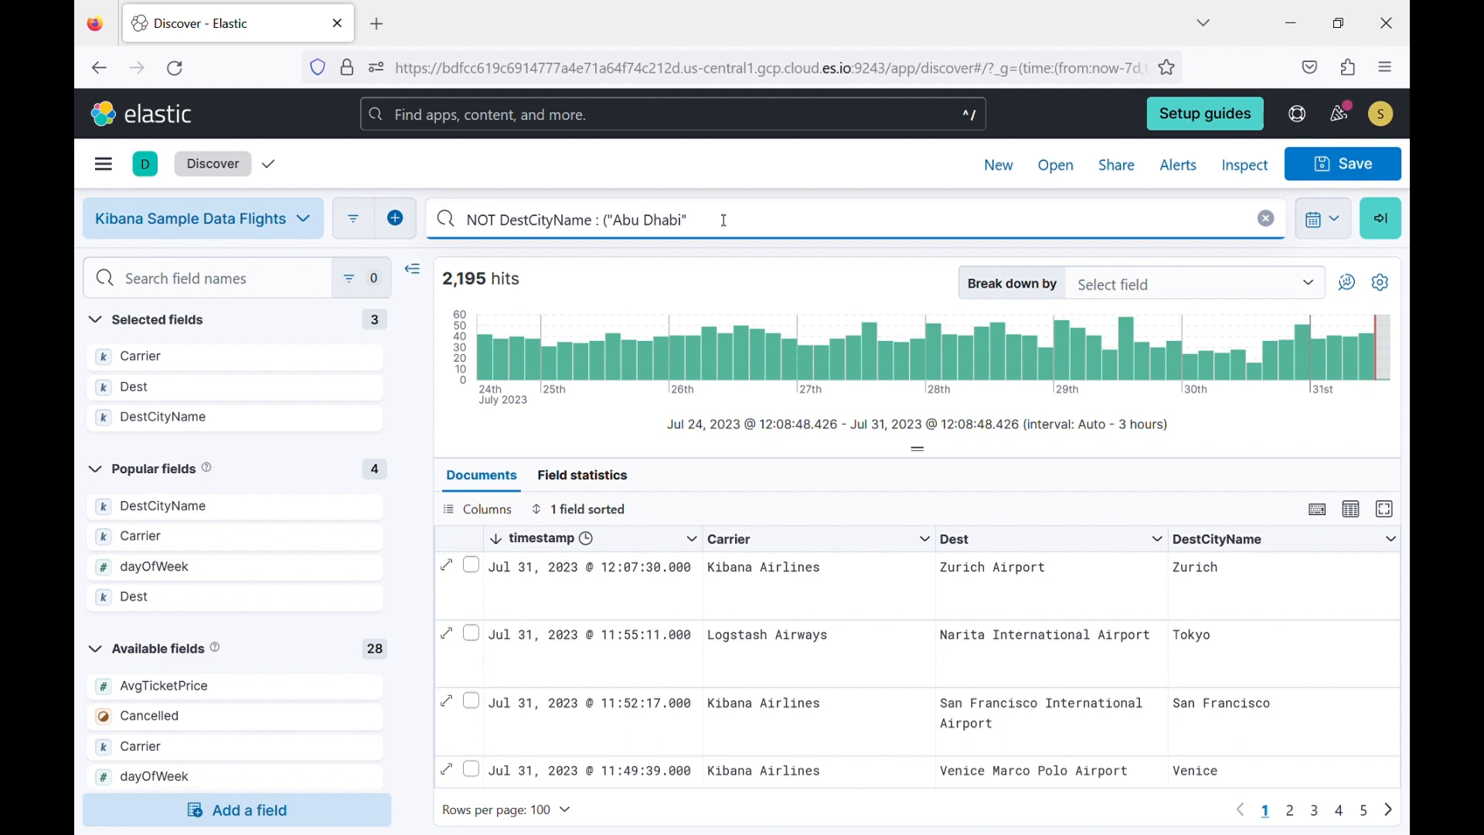
Complete the query as NOT DestCityName : ("Abu Dhabi" OR "Tokyo"), run it, and look through the resulting flights.
{"action": "type", "text": "OR \"Tokyo\")"}
{"action": "key", "text": "Return"}
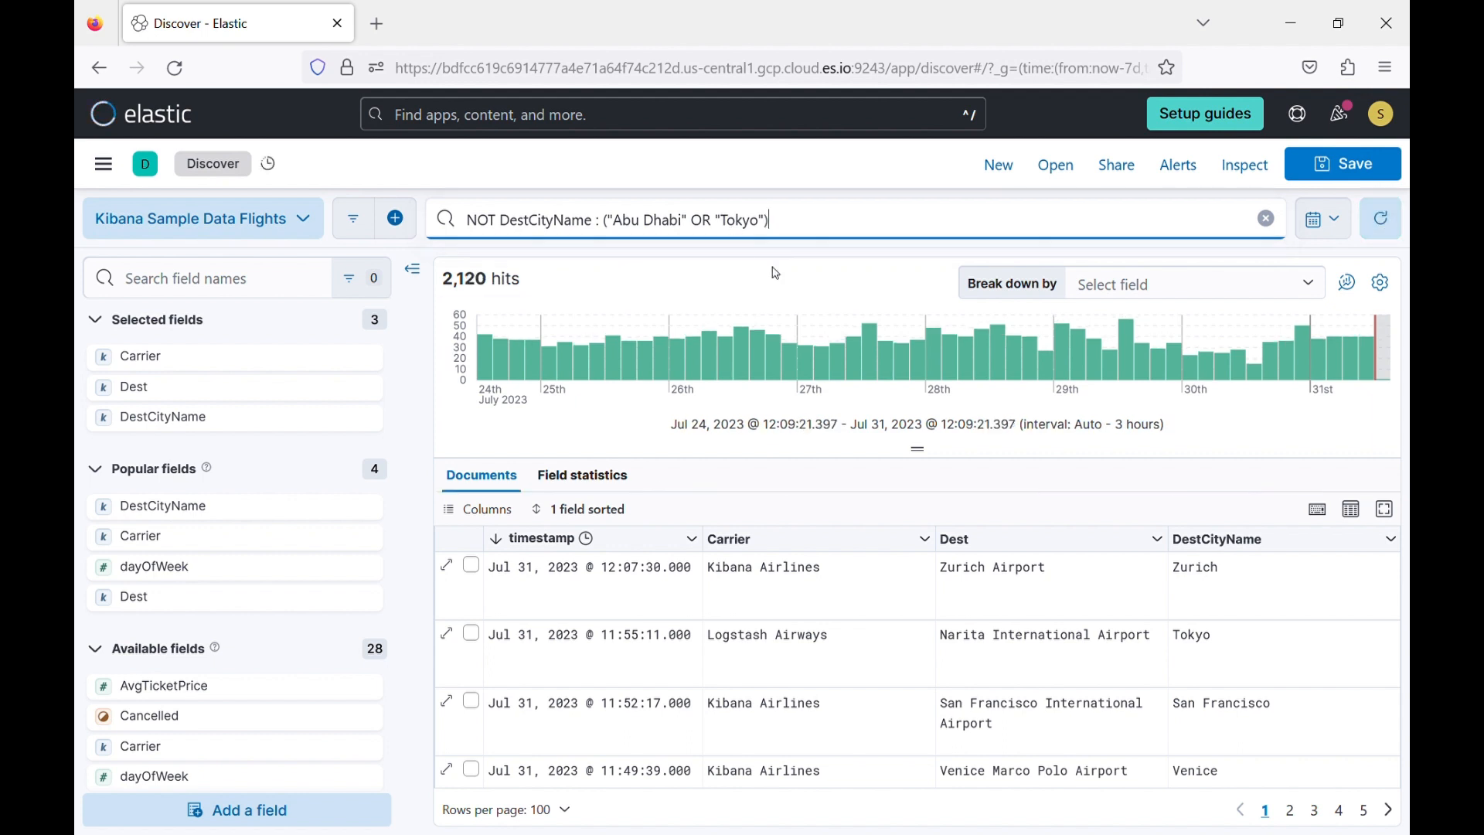
{"action": "scroll", "coordinate": [1219, 765], "scroll_direction": "down", "scroll_amount": 3}
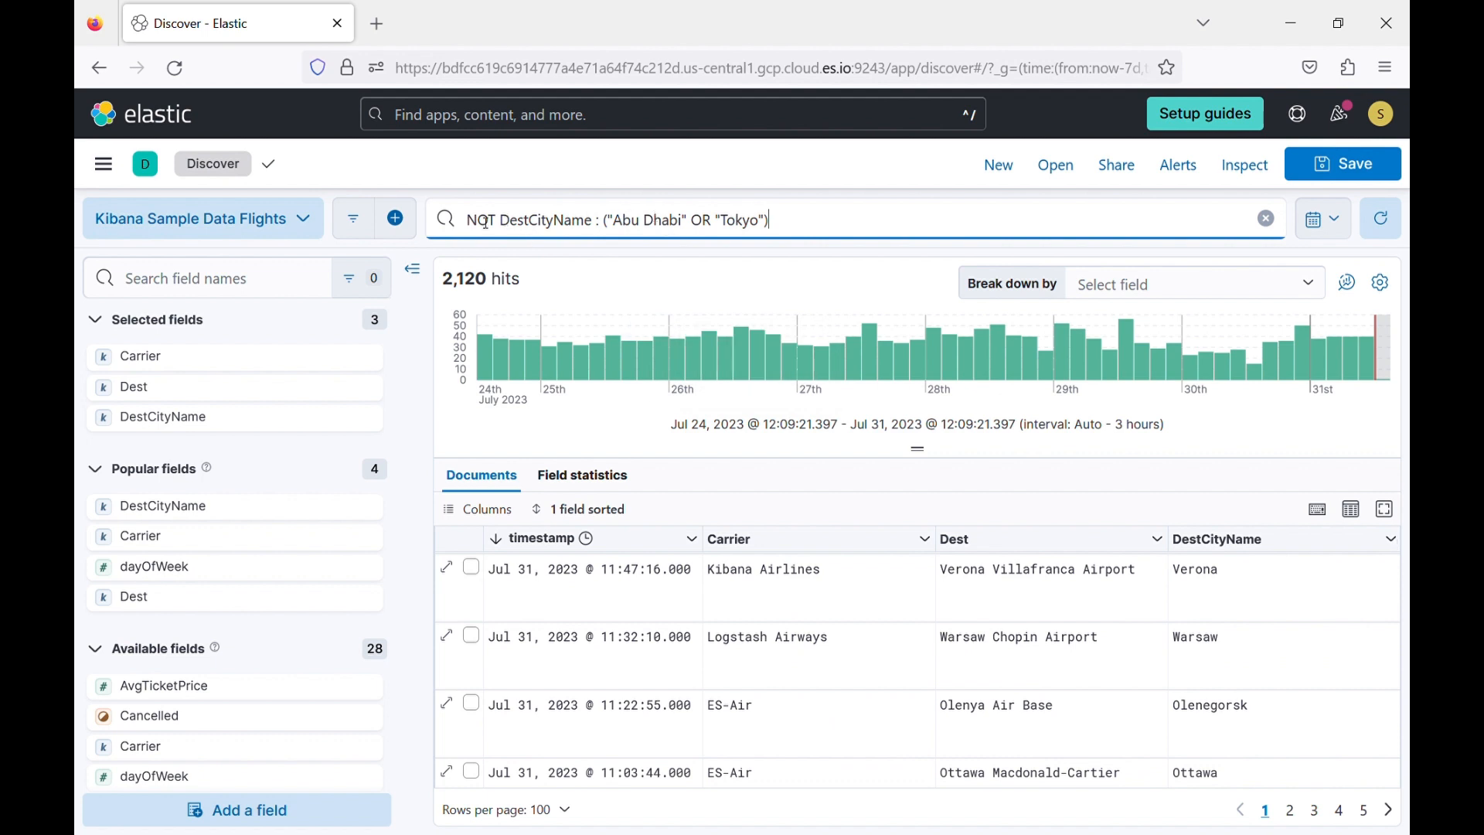
Remove NOT from the KQL query, run DestCityName : ("Abu Dhabi" OR "Tokyo"), and look through the matching flights.
{"action": "double_click", "coordinate": [485, 223]}
{"action": "key", "text": "BackSpace"}
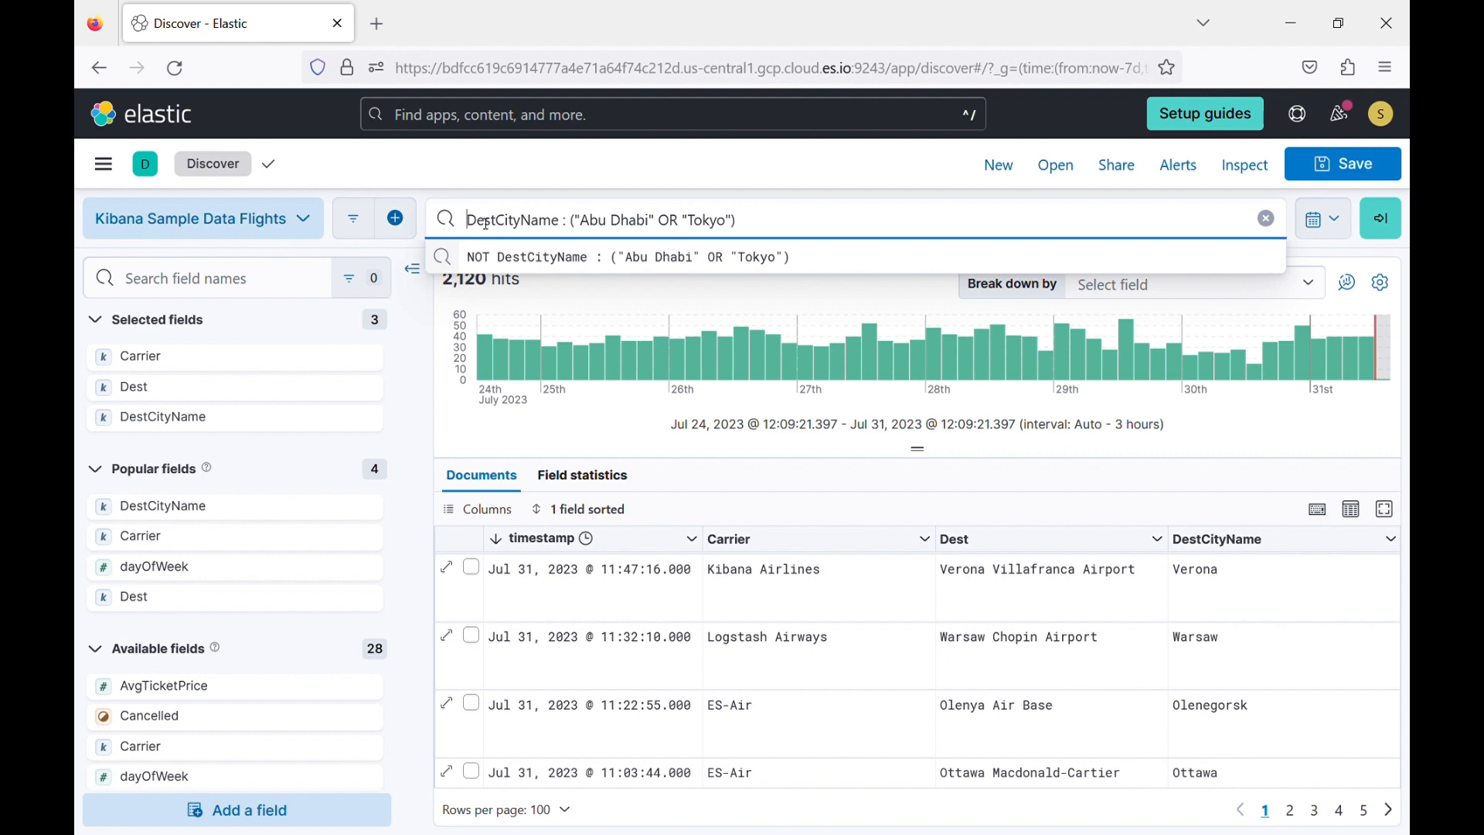
{"action": "key", "text": "Return"}
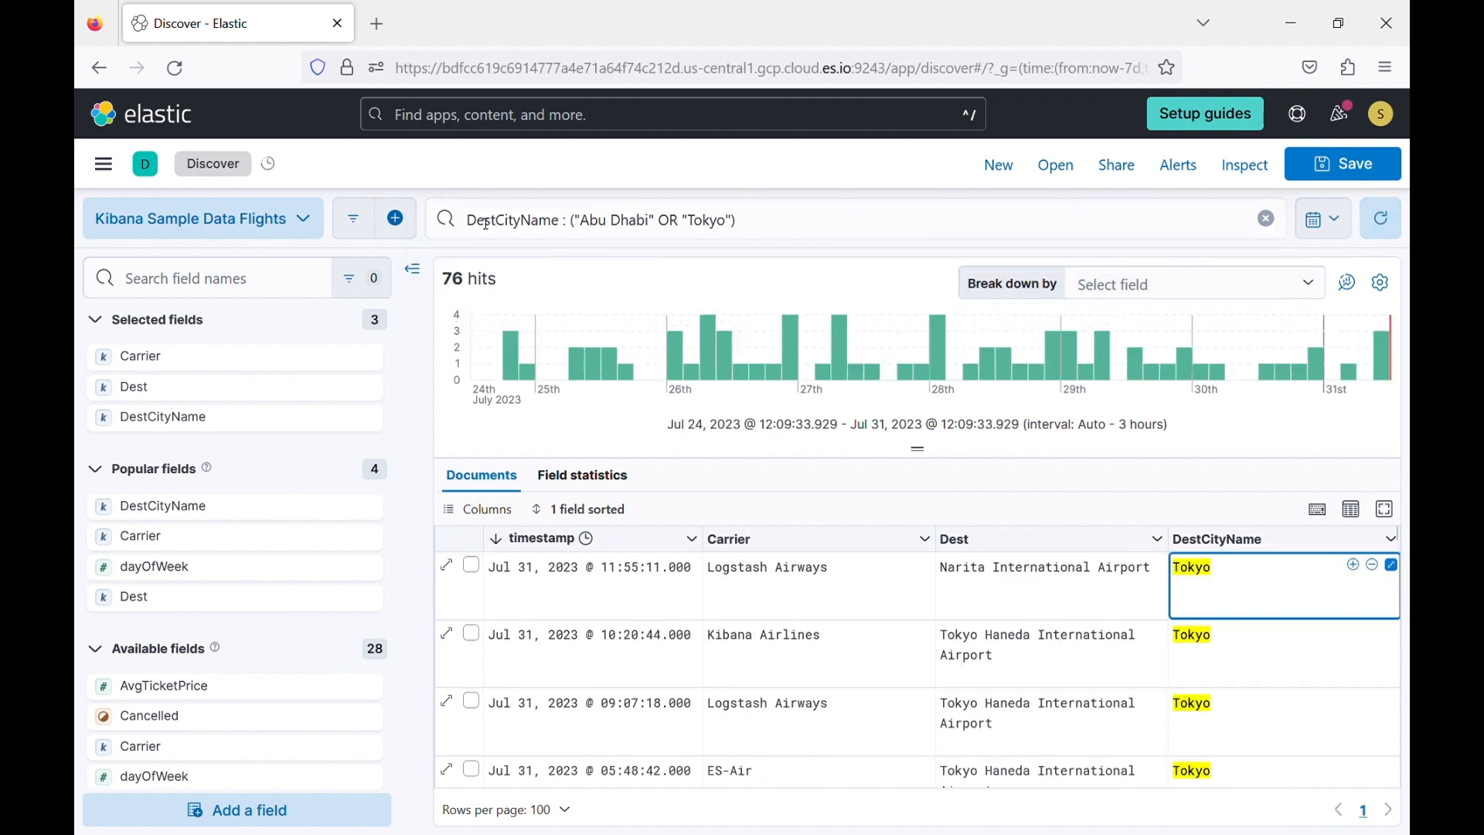
{"action": "scroll", "coordinate": [1268, 632], "scroll_direction": "down", "scroll_amount": 15}
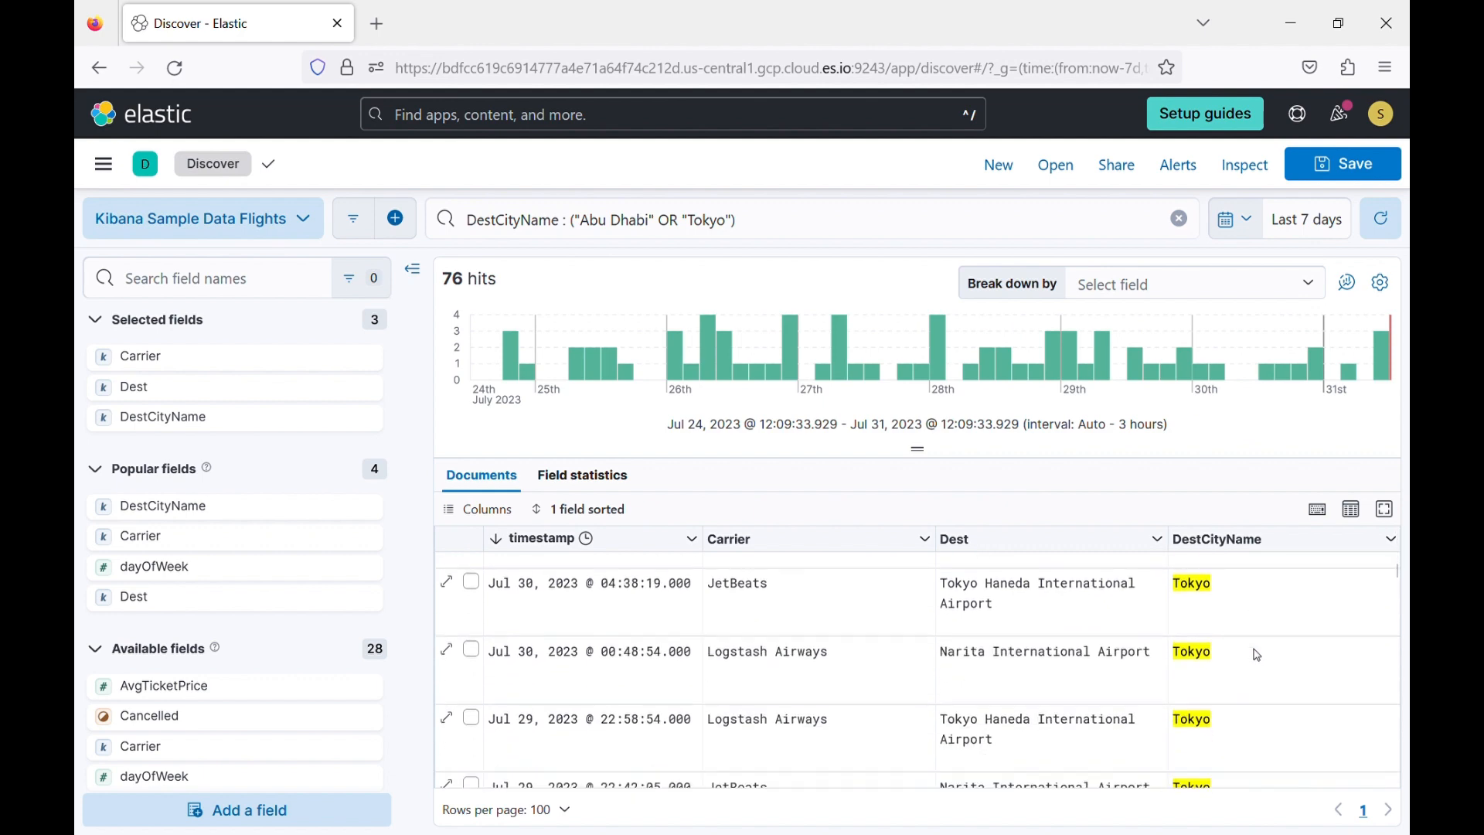
{"action": "scroll", "coordinate": [1259, 654], "scroll_direction": "down", "scroll_amount": 10}
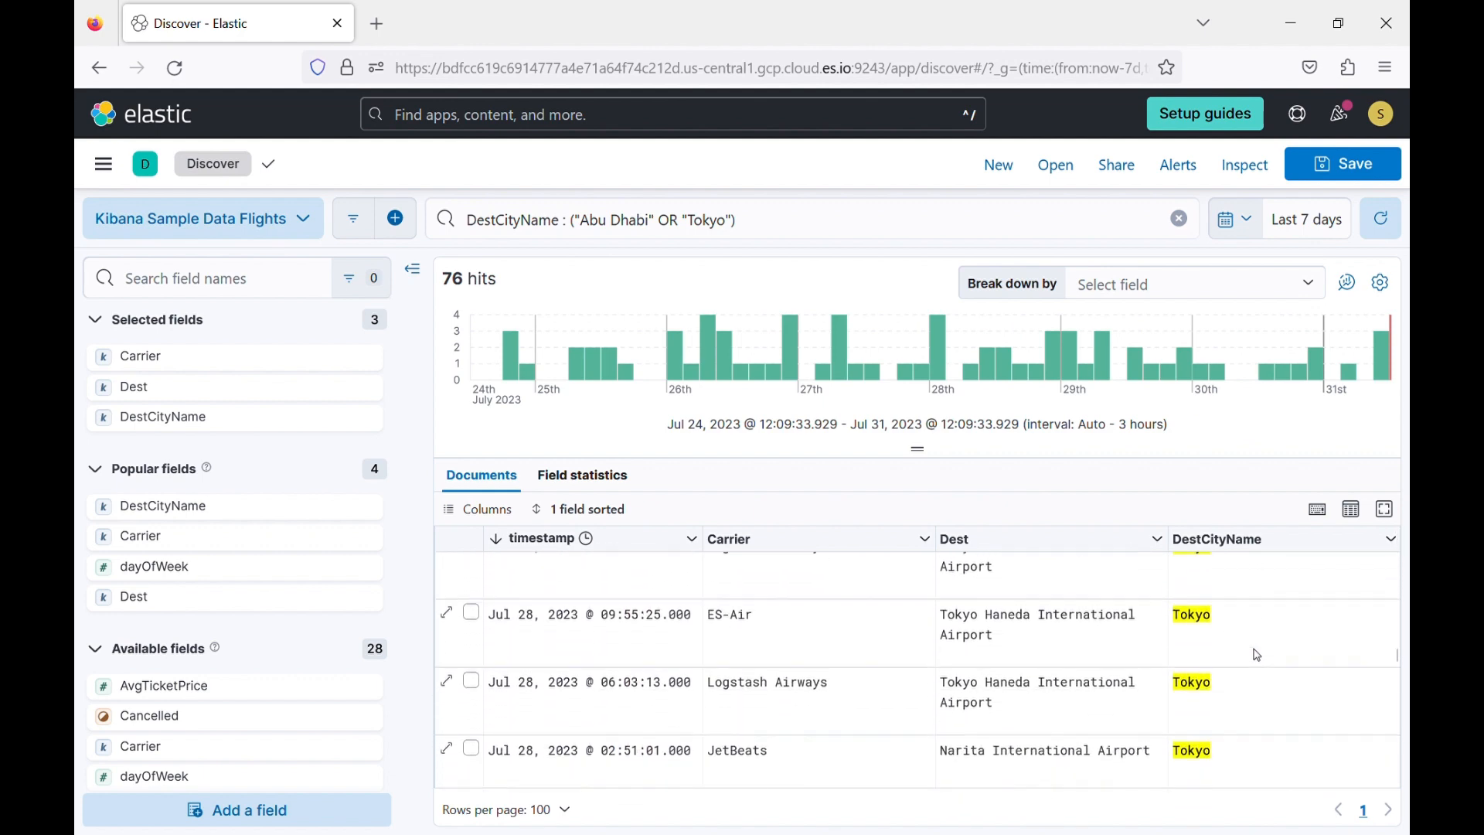
{"action": "scroll", "coordinate": [1259, 656], "scroll_direction": "down", "scroll_amount": 10}
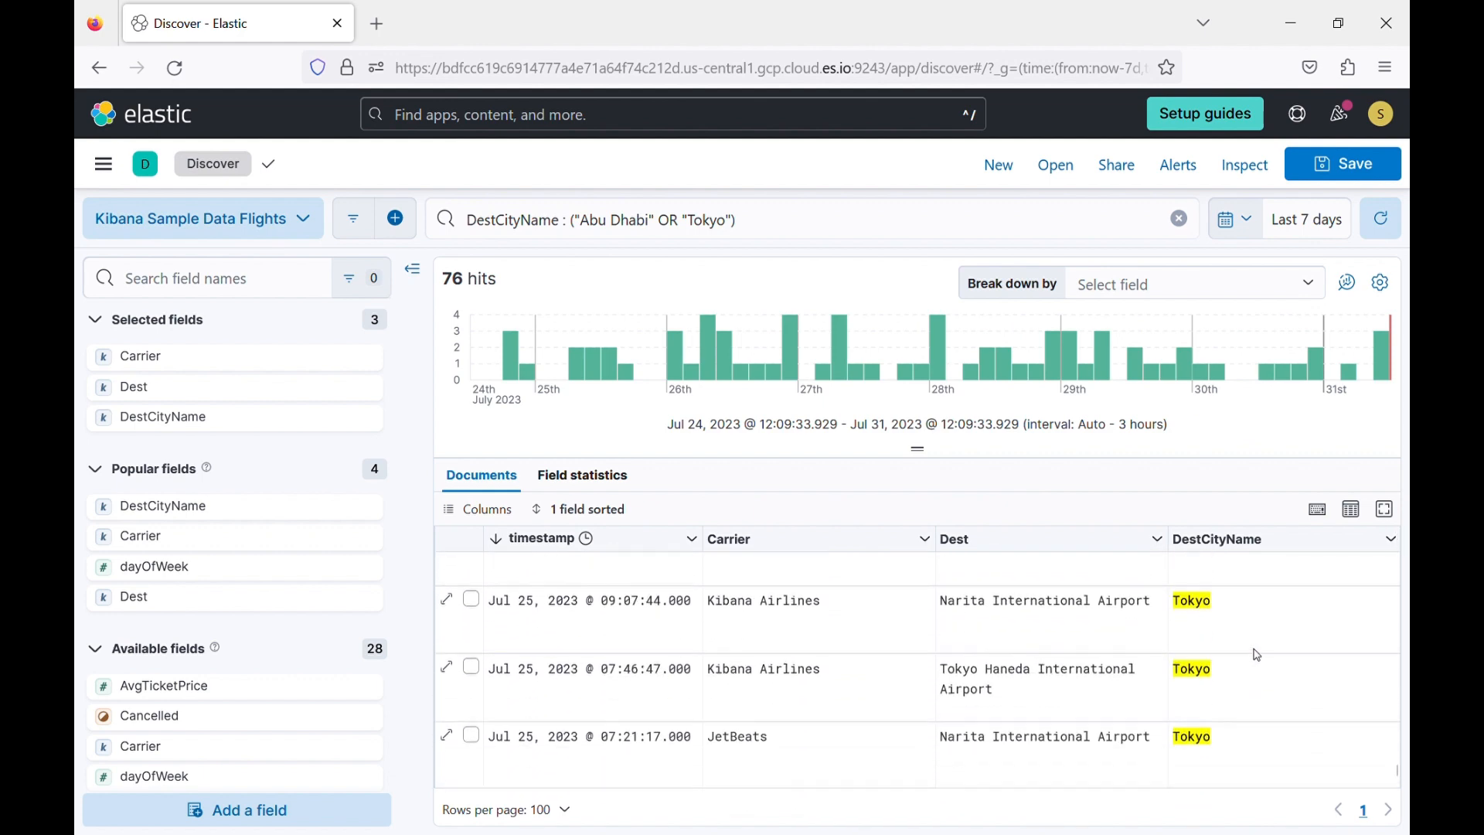
{"action": "scroll", "coordinate": [1259, 655], "scroll_direction": "up", "scroll_amount": 20}
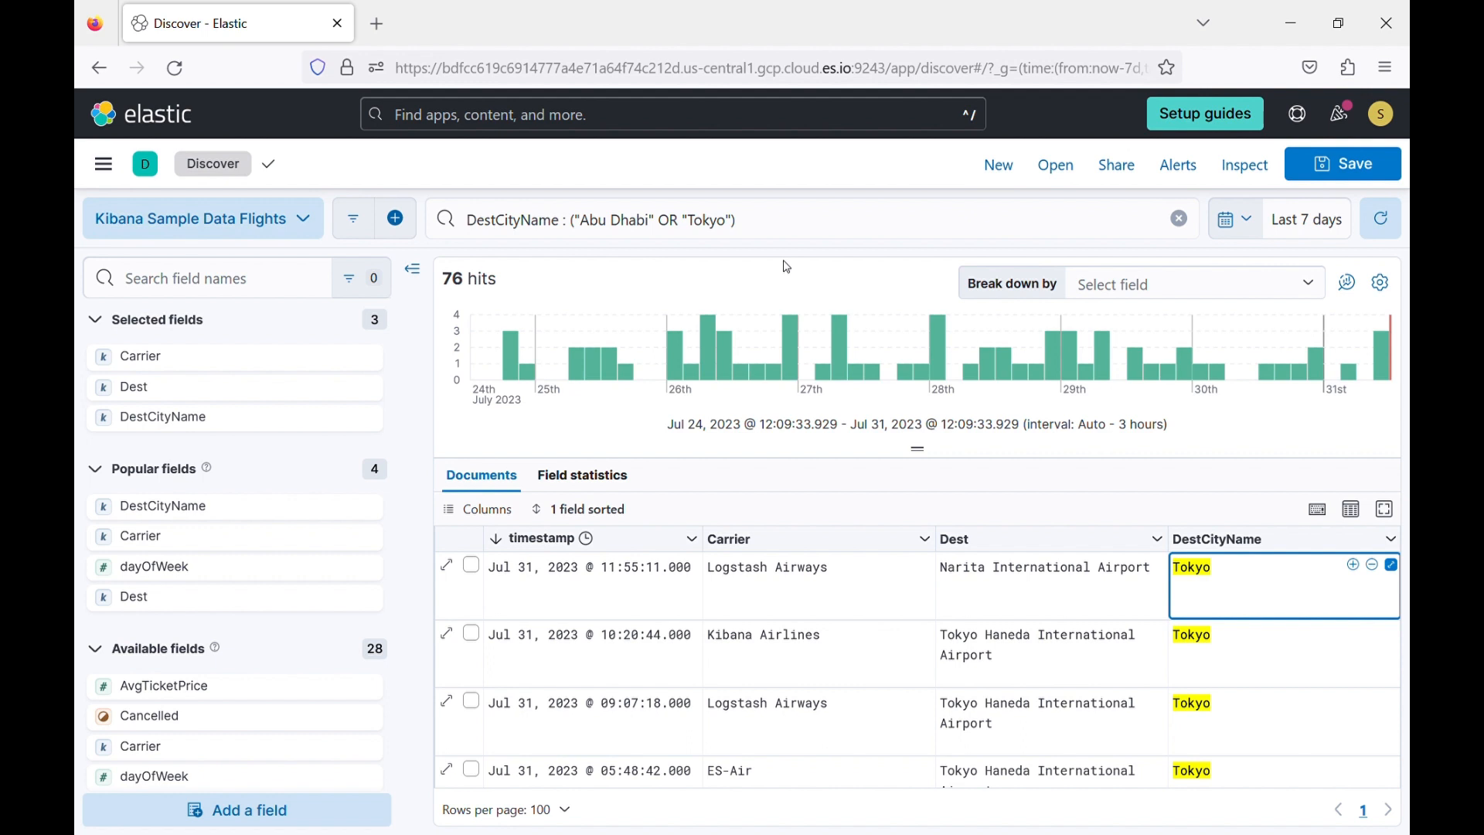
Inspect the Documents request behind the current search, read through its query JSON, and close the Inspector.
{"action": "left_click", "coordinate": [1263, 163]}
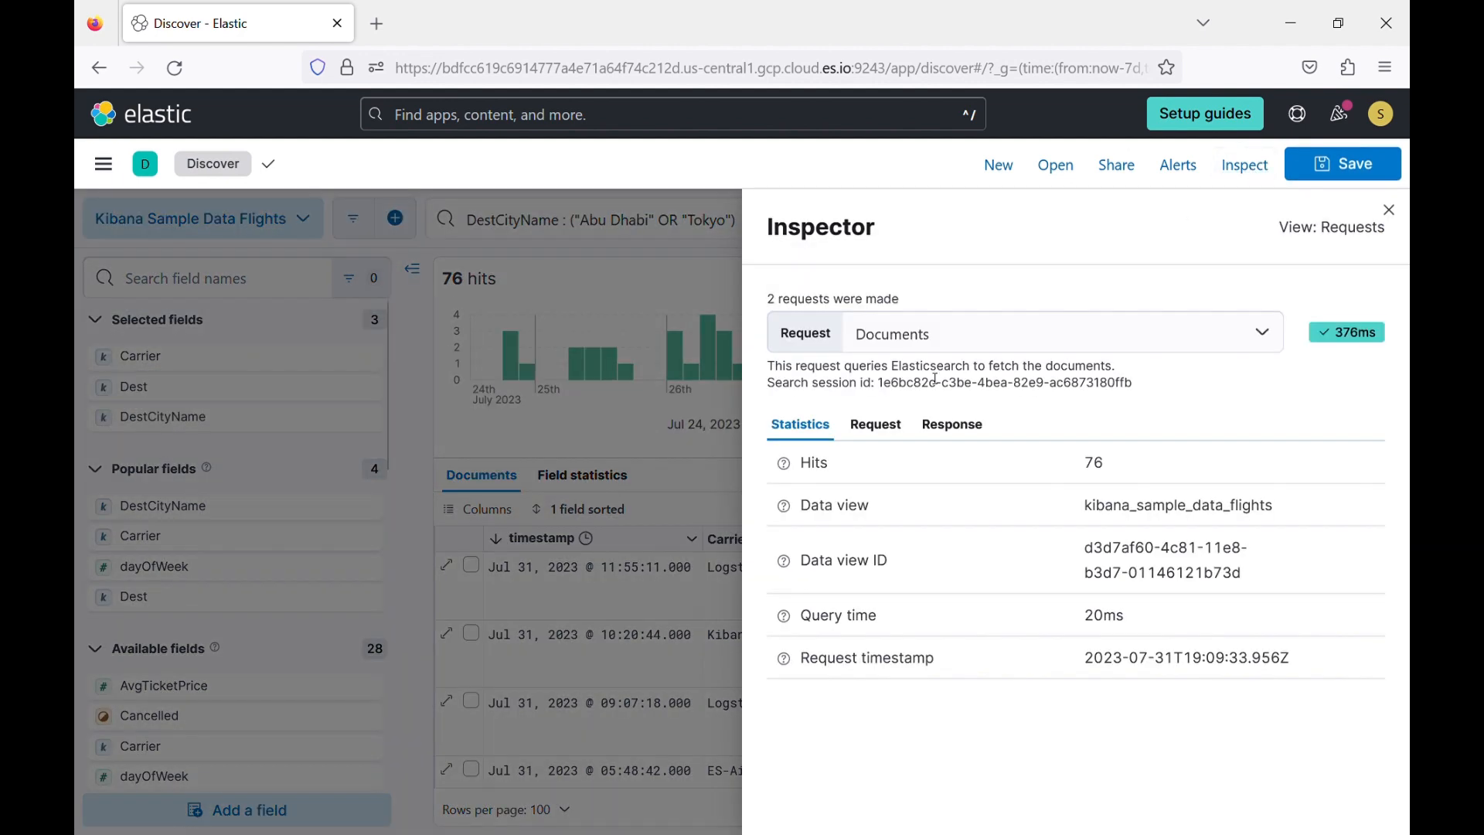
{"action": "left_click", "coordinate": [879, 426]}
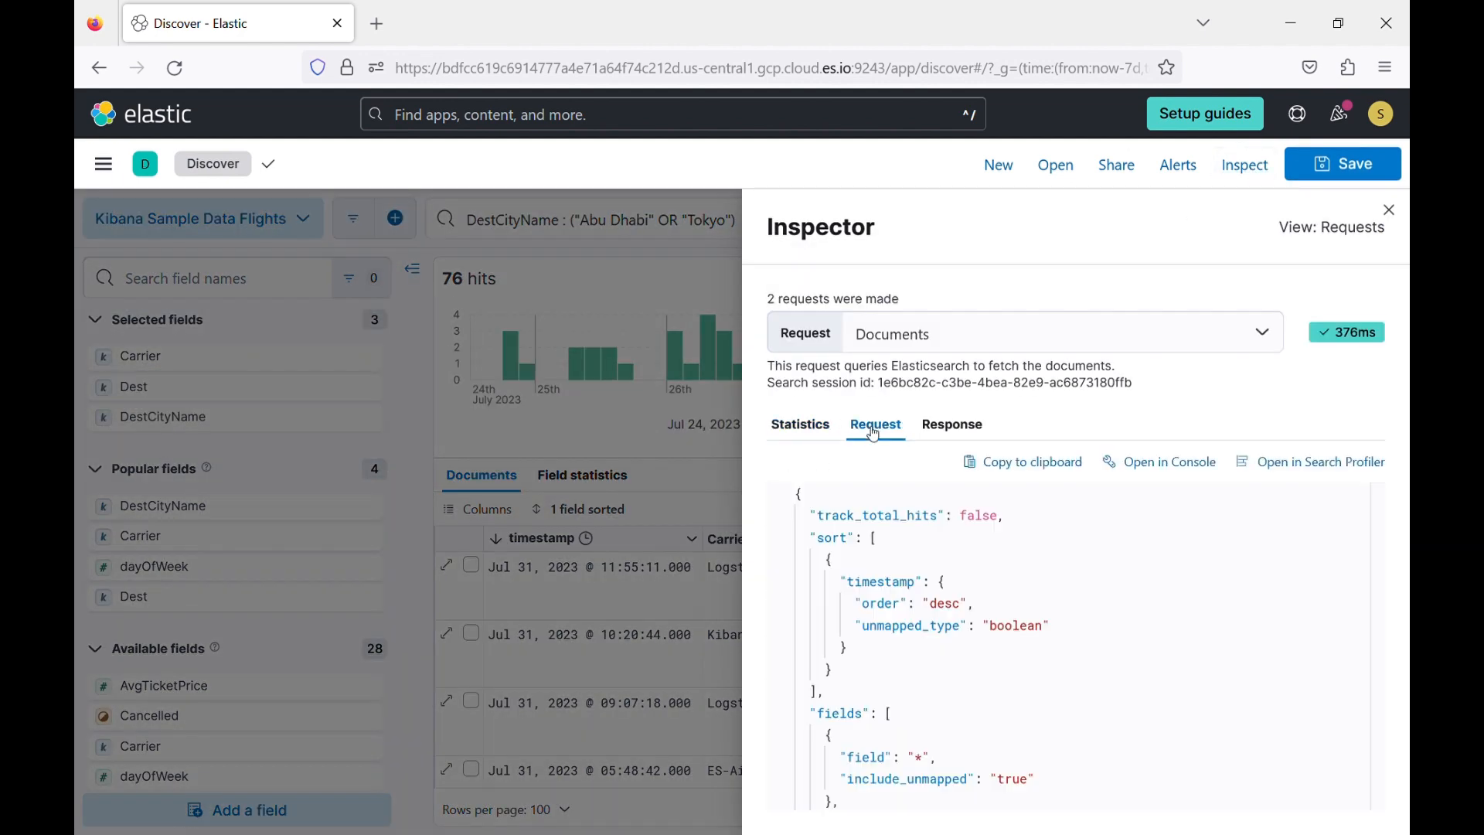
{"action": "scroll", "coordinate": [913, 652], "scroll_direction": "down", "scroll_amount": 8}
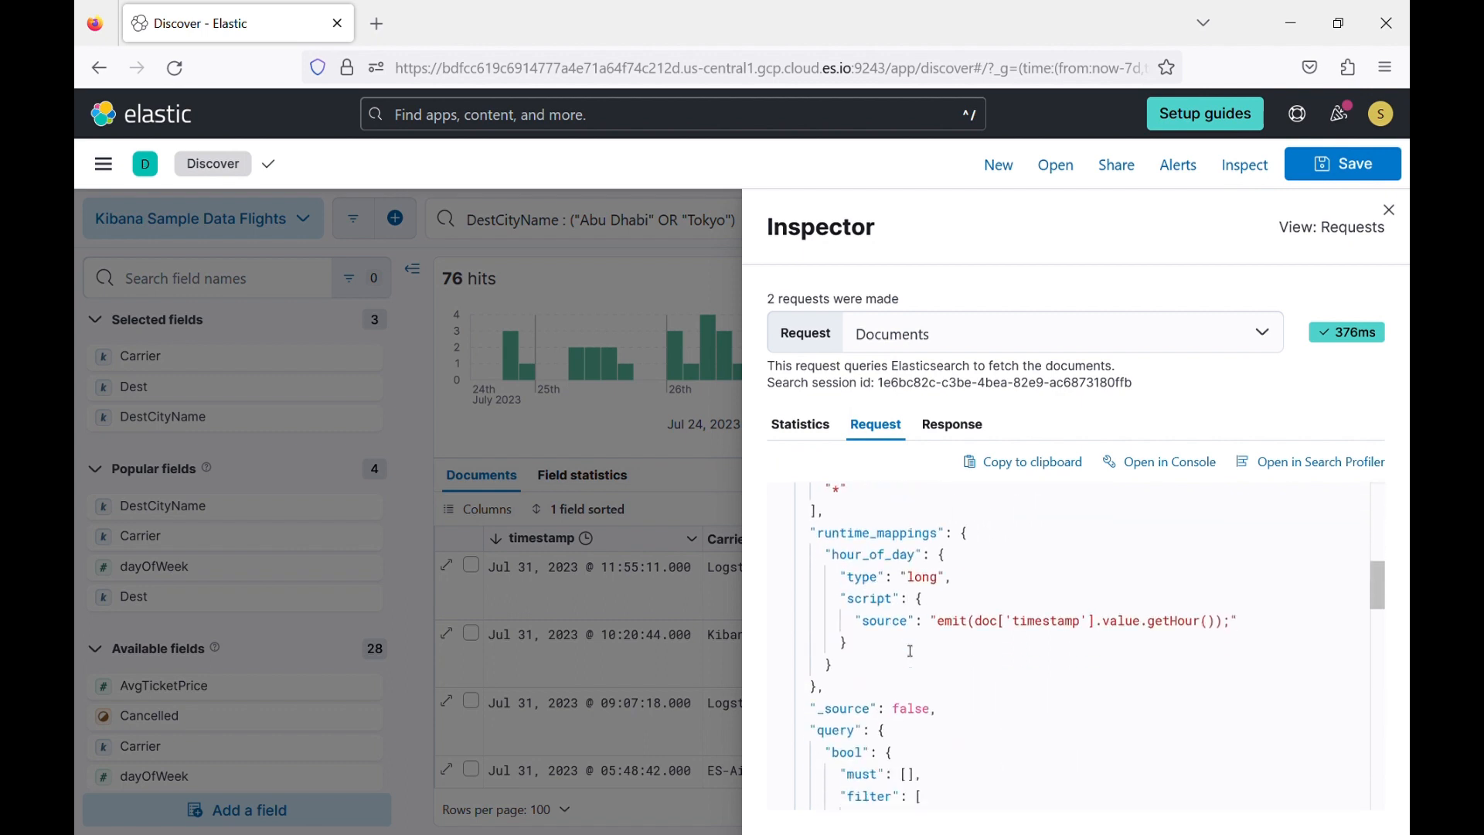
{"action": "scroll", "coordinate": [913, 652], "scroll_direction": "down", "scroll_amount": 5}
{"action": "scroll", "coordinate": [845, 590], "scroll_direction": "up", "scroll_amount": 4}
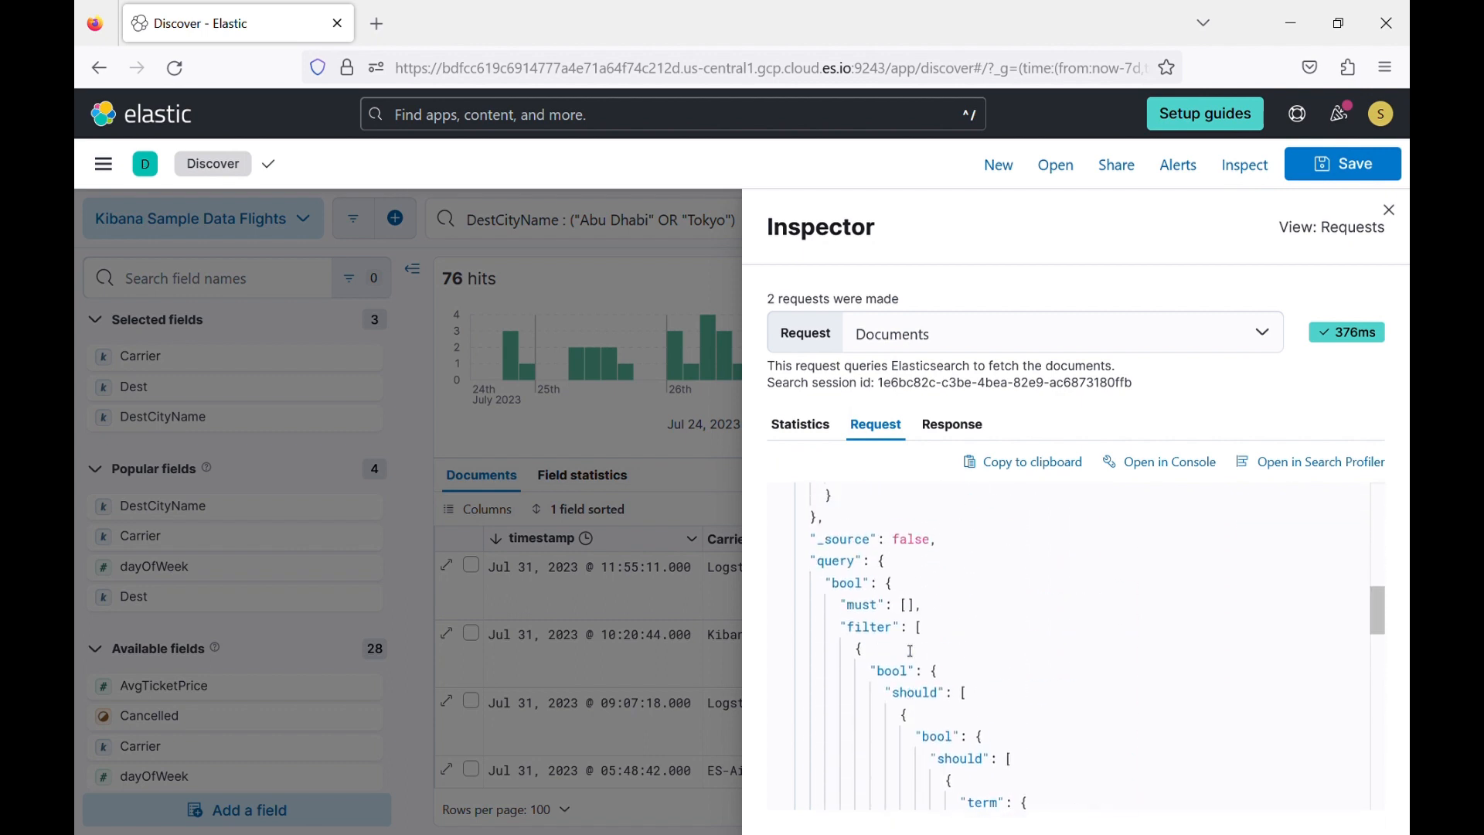
{"action": "scroll", "coordinate": [865, 643], "scroll_direction": "down", "scroll_amount": 3}
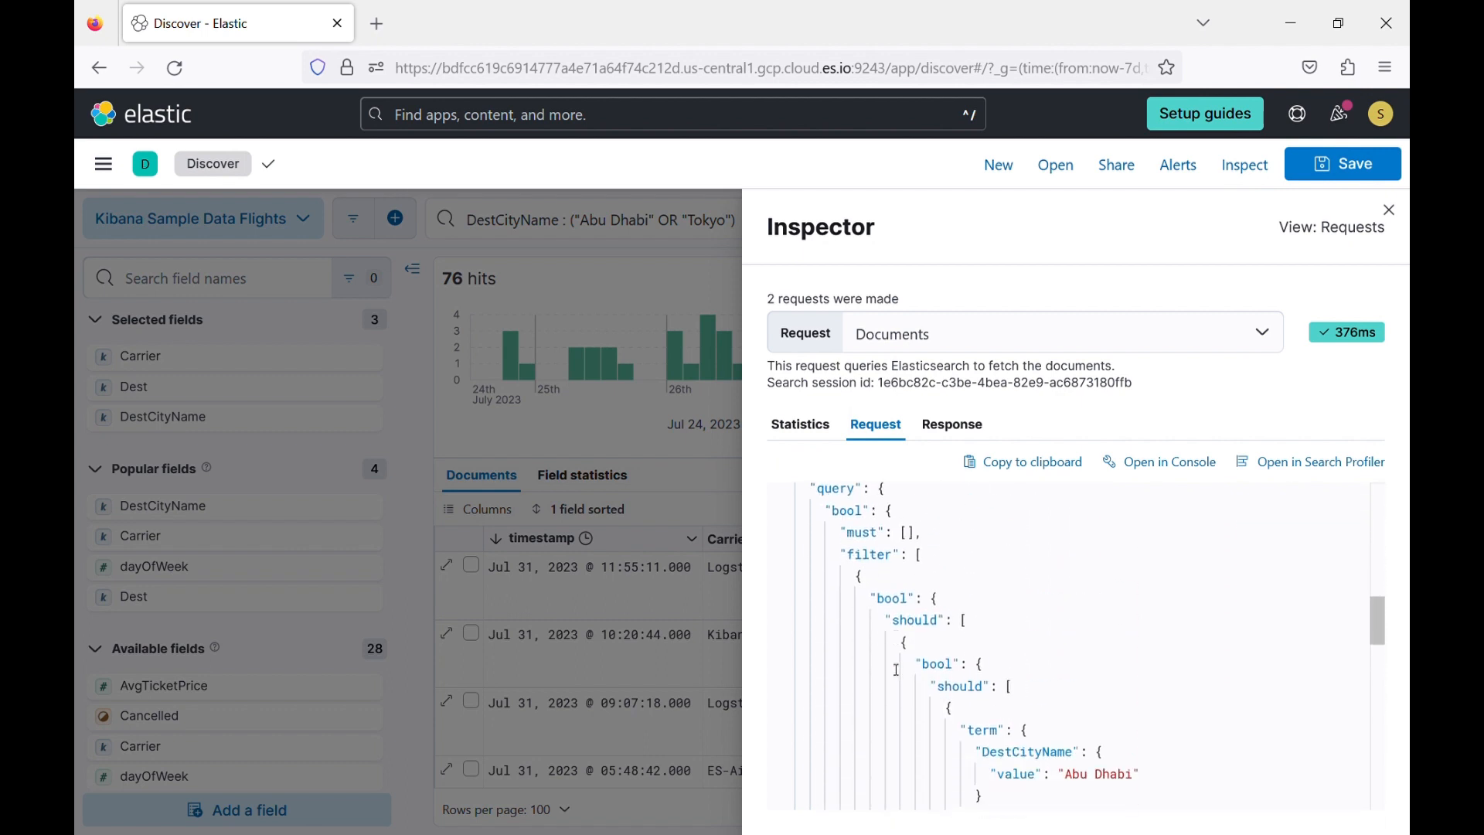
{"action": "scroll", "coordinate": [898, 669], "scroll_direction": "down", "scroll_amount": 2}
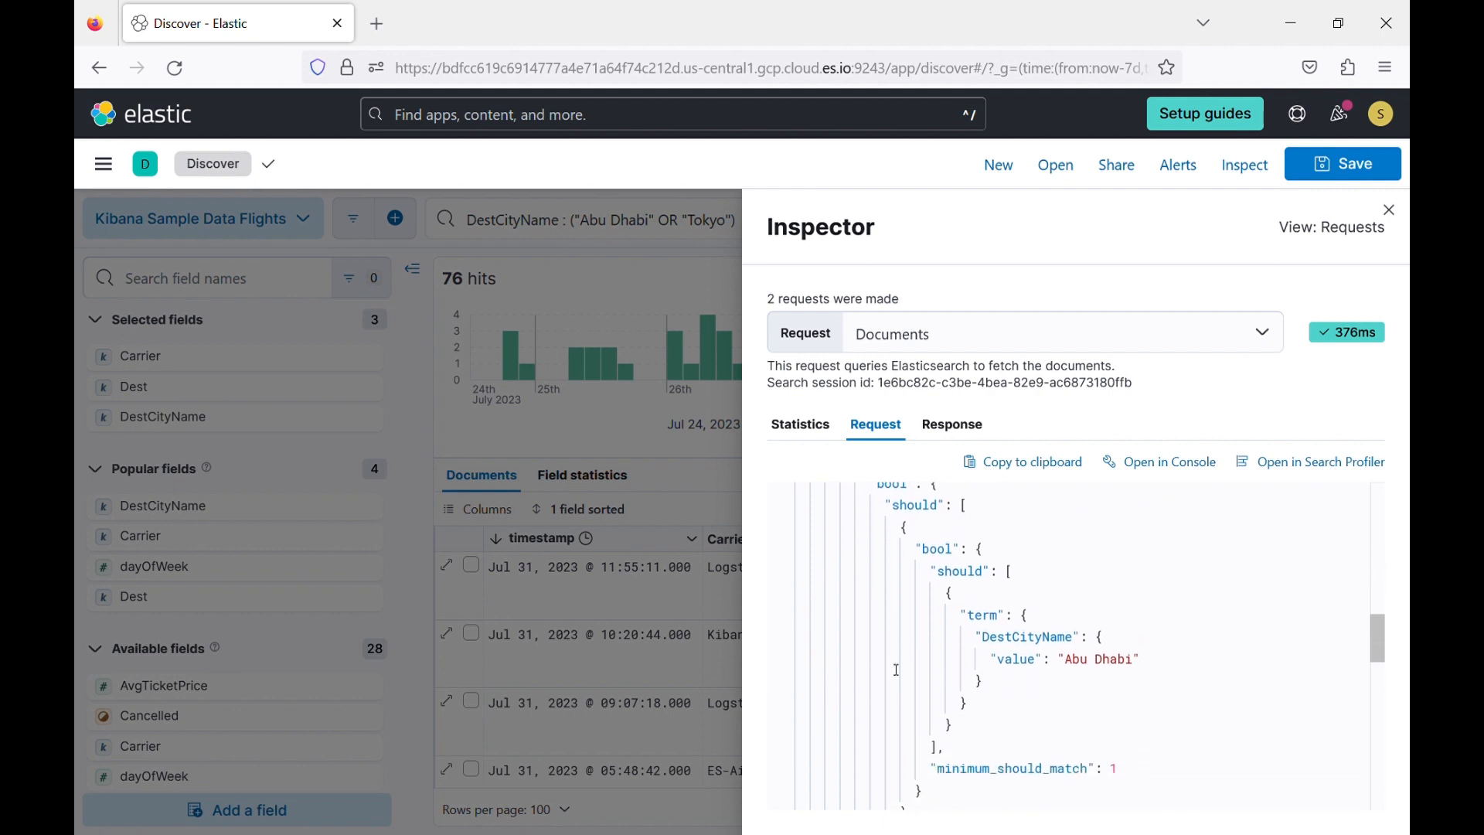
{"action": "scroll", "coordinate": [897, 669], "scroll_direction": "down", "scroll_amount": 3}
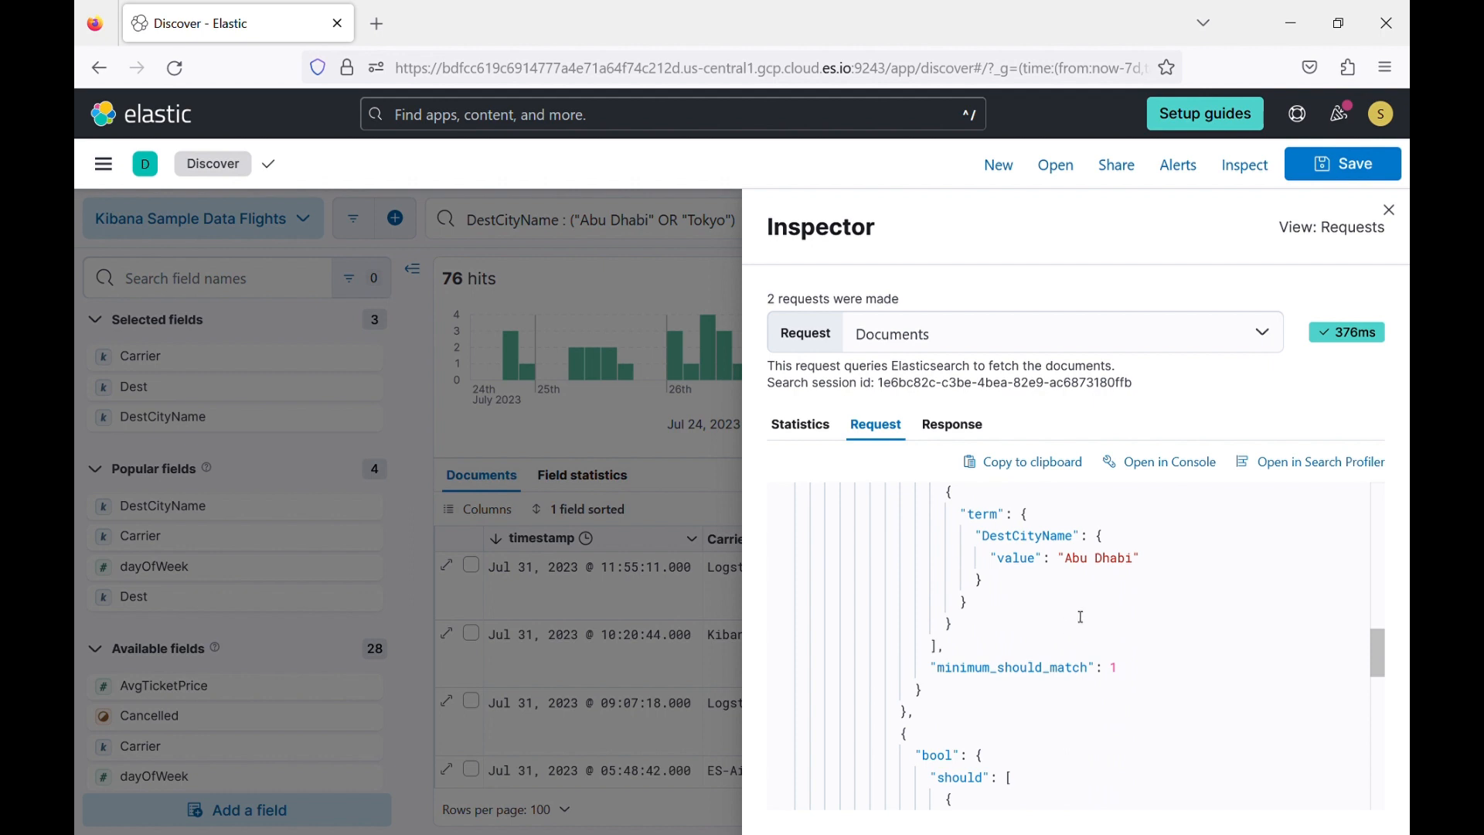
{"action": "scroll", "coordinate": [1081, 616], "scroll_direction": "down", "scroll_amount": 6}
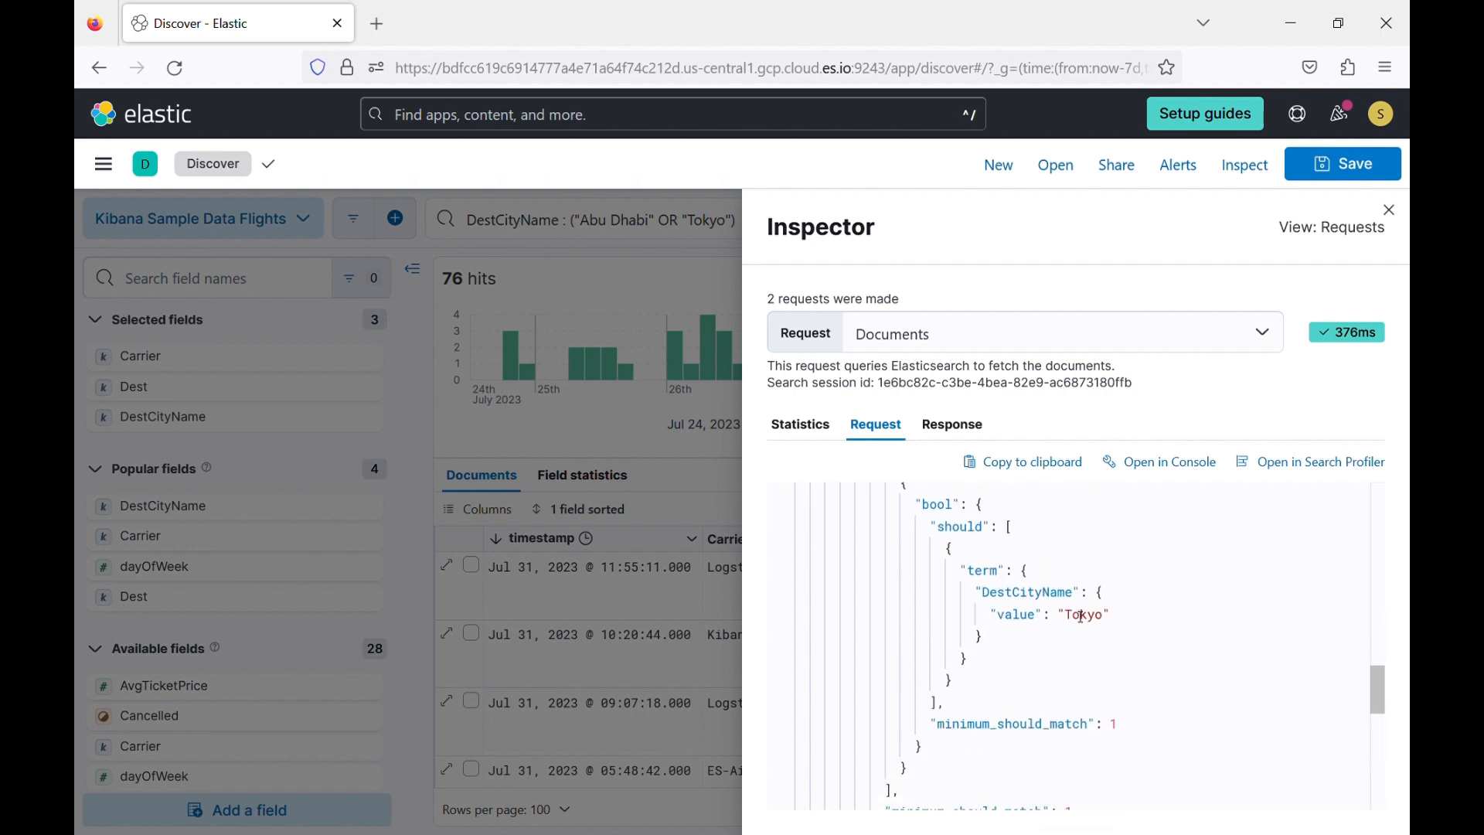
{"action": "scroll", "coordinate": [1083, 618], "scroll_direction": "down", "scroll_amount": 10}
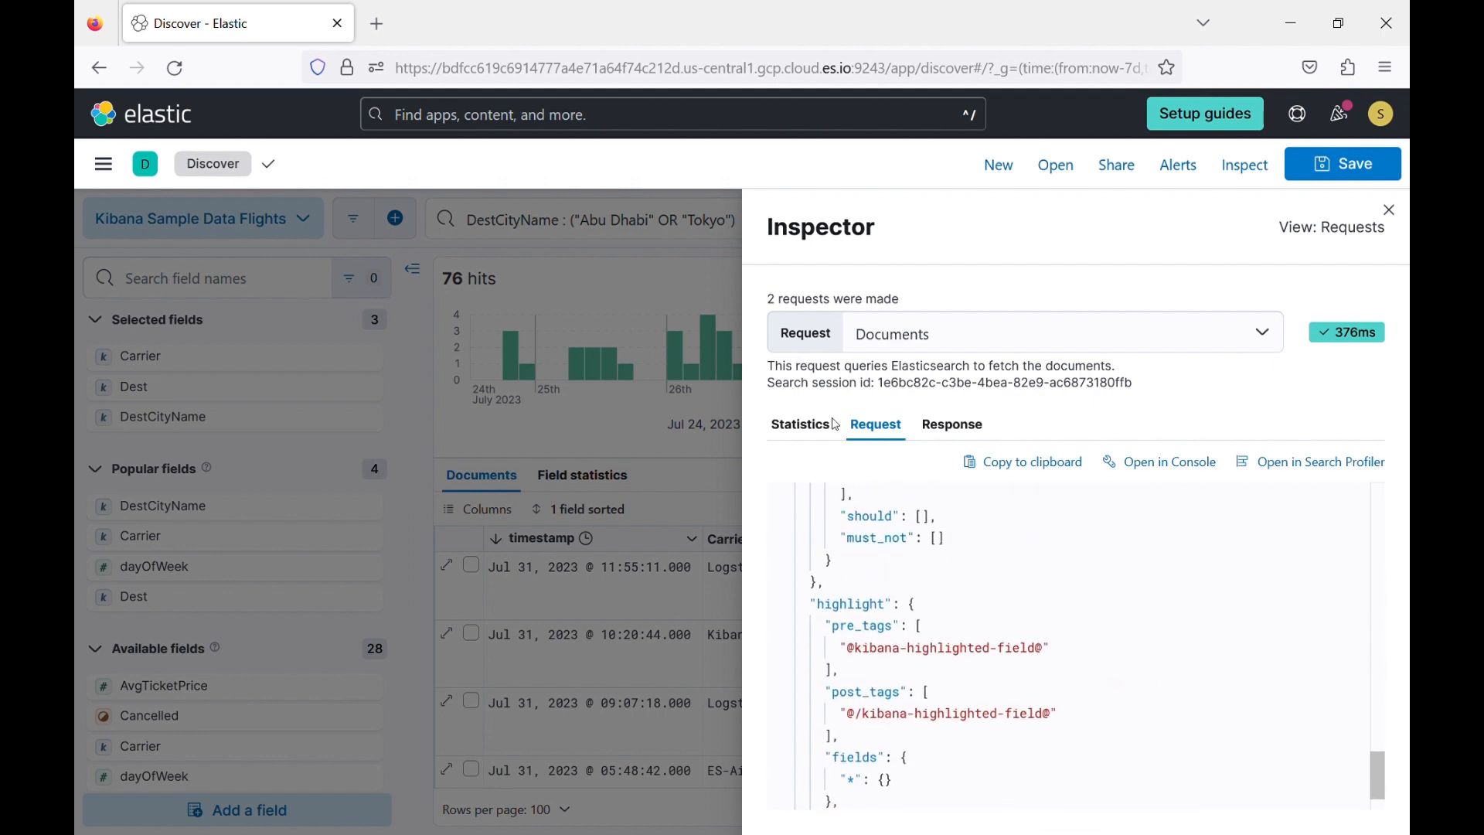
{"action": "left_click", "coordinate": [680, 263]}
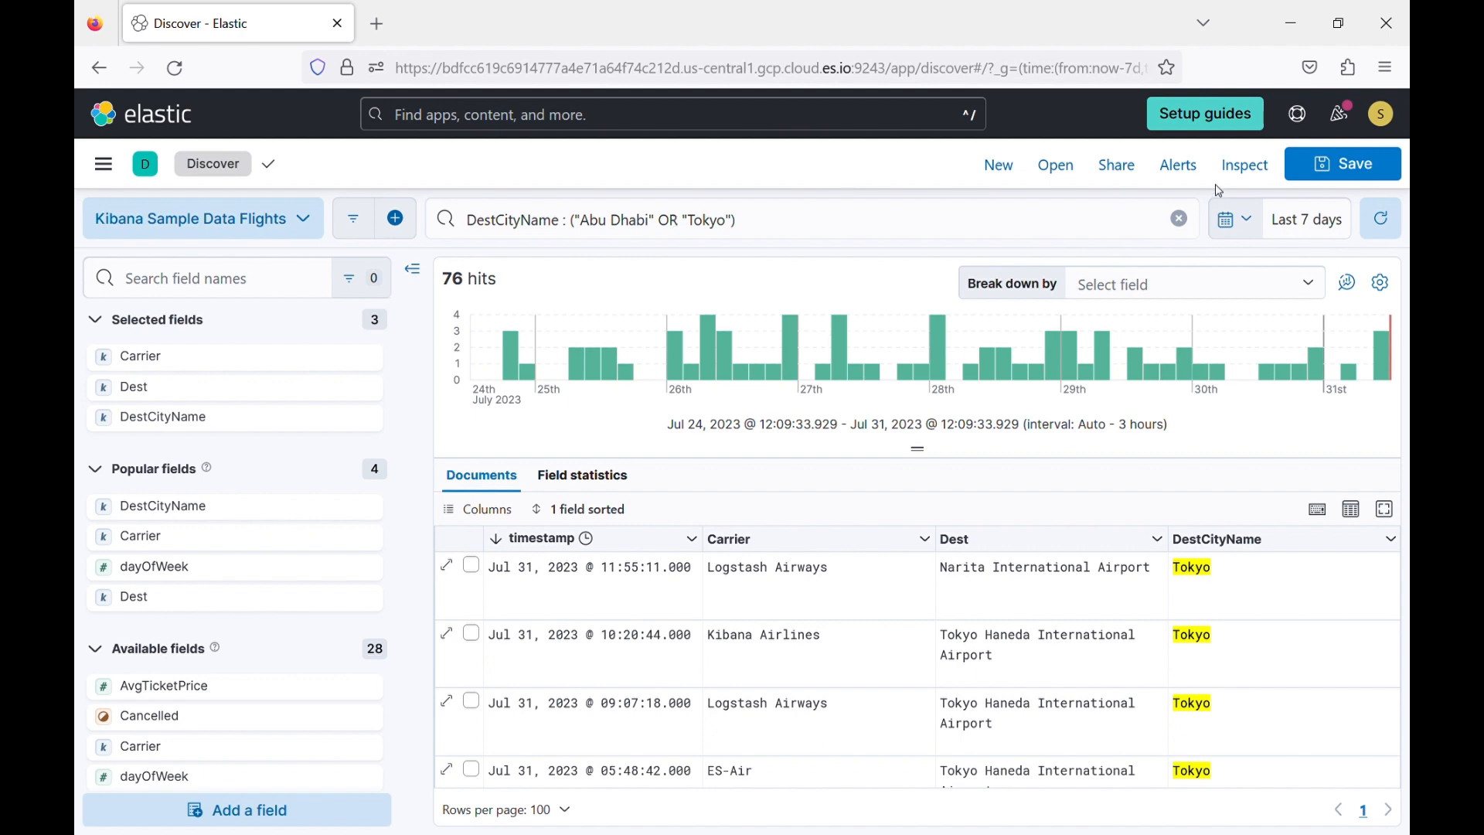
Reopen the Inspector and examine the request's DestCityName terms, timestamp range and highlight sections.
{"action": "left_click", "coordinate": [1251, 167]}
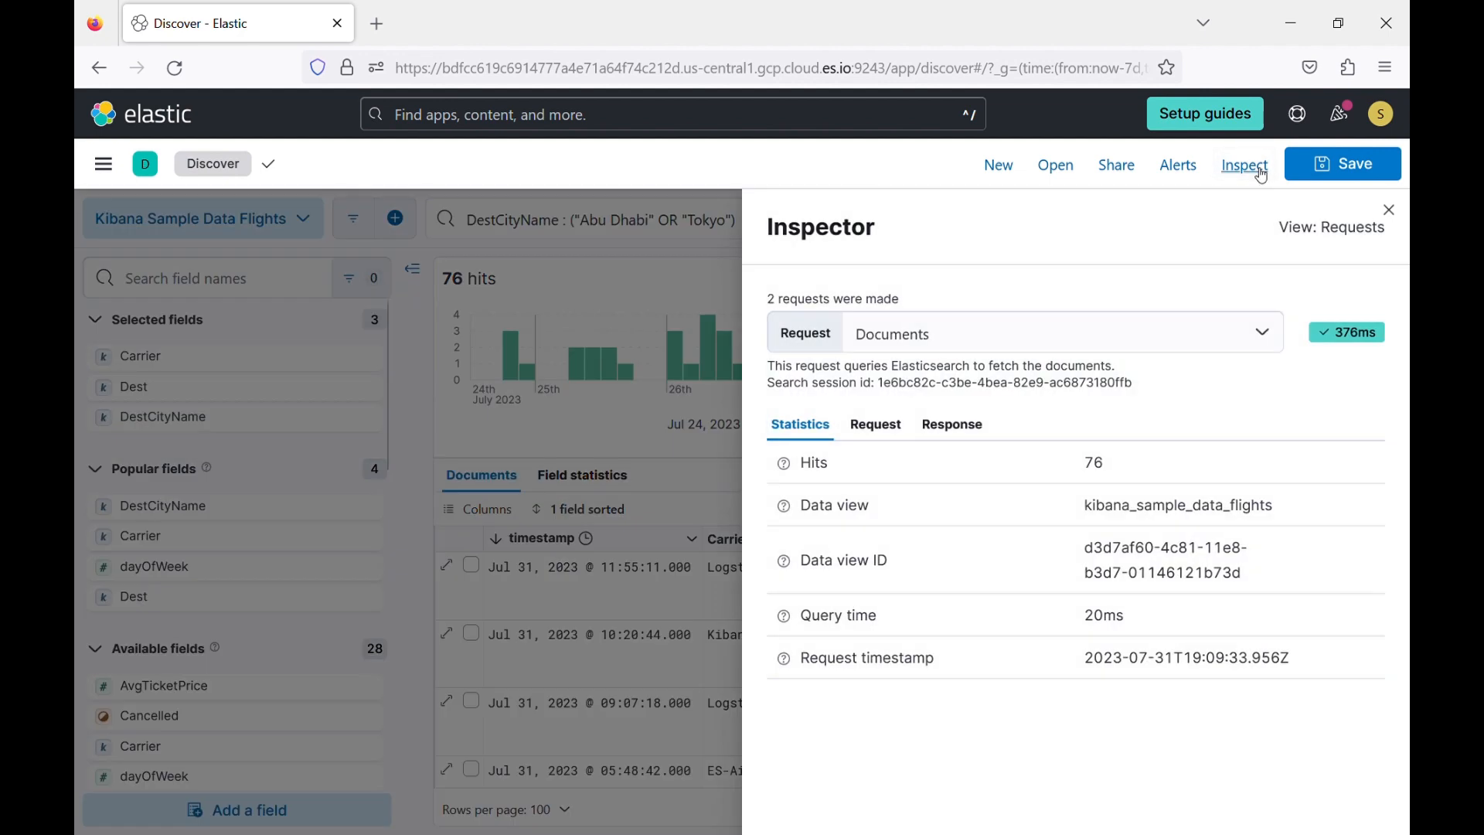
{"action": "left_click", "coordinate": [889, 424]}
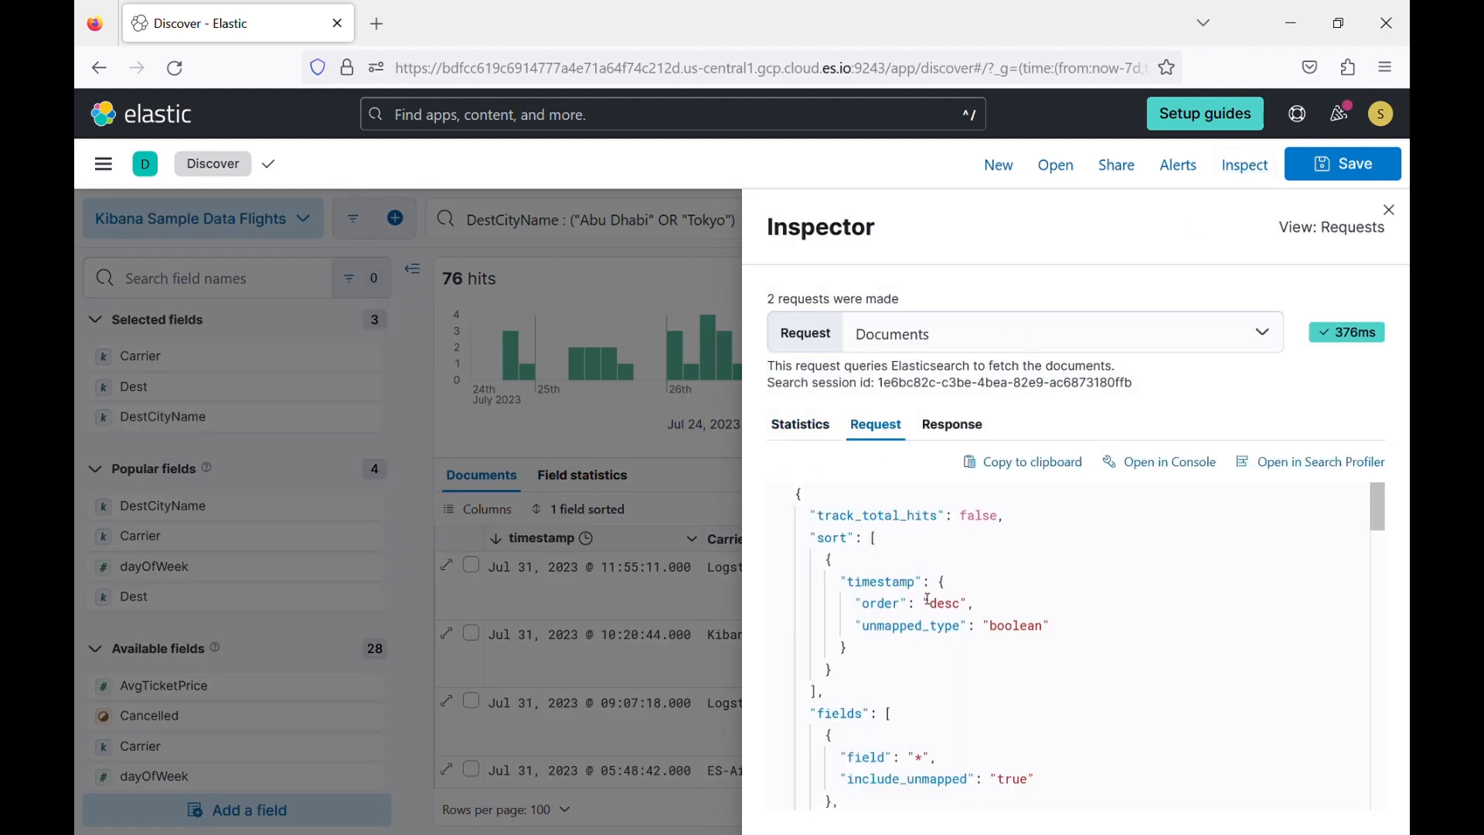
{"action": "scroll", "coordinate": [1006, 603], "scroll_direction": "down", "scroll_amount": 5}
{"action": "scroll", "coordinate": [1006, 603], "scroll_direction": "down", "scroll_amount": 5}
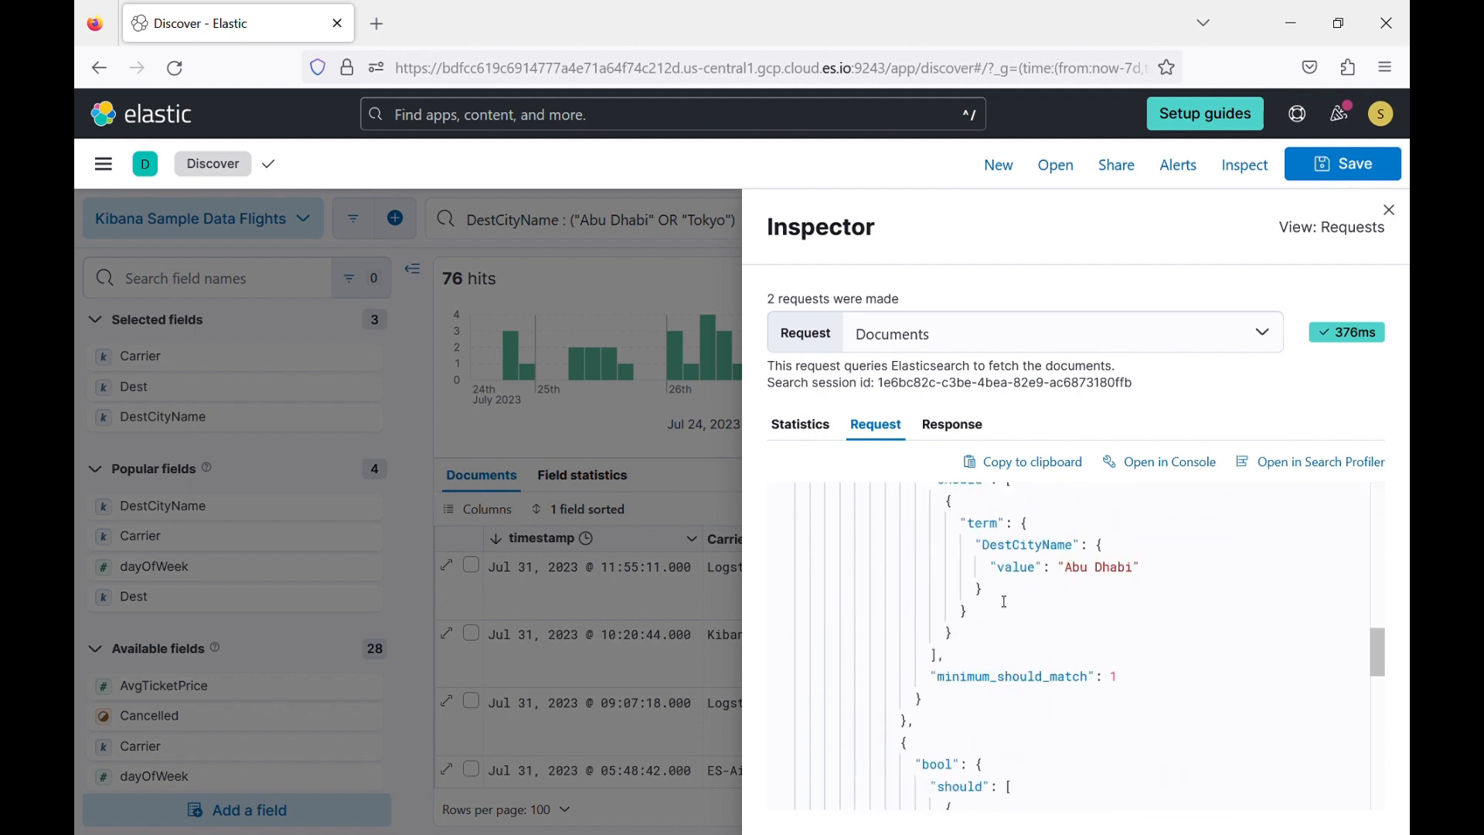
{"action": "scroll", "coordinate": [1004, 602], "scroll_direction": "up", "scroll_amount": 1}
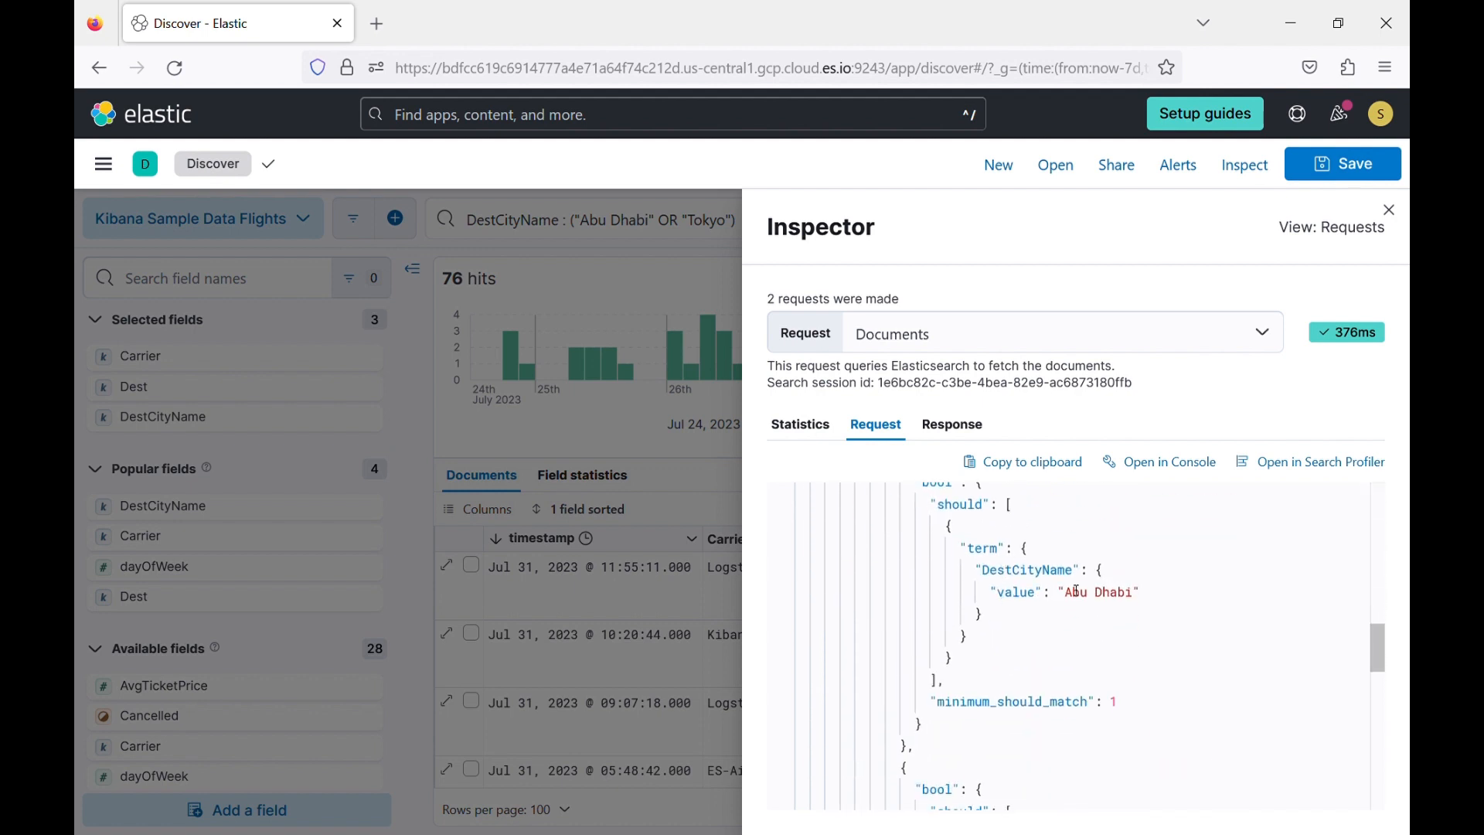
{"action": "scroll", "coordinate": [1085, 615], "scroll_direction": "down", "scroll_amount": 5}
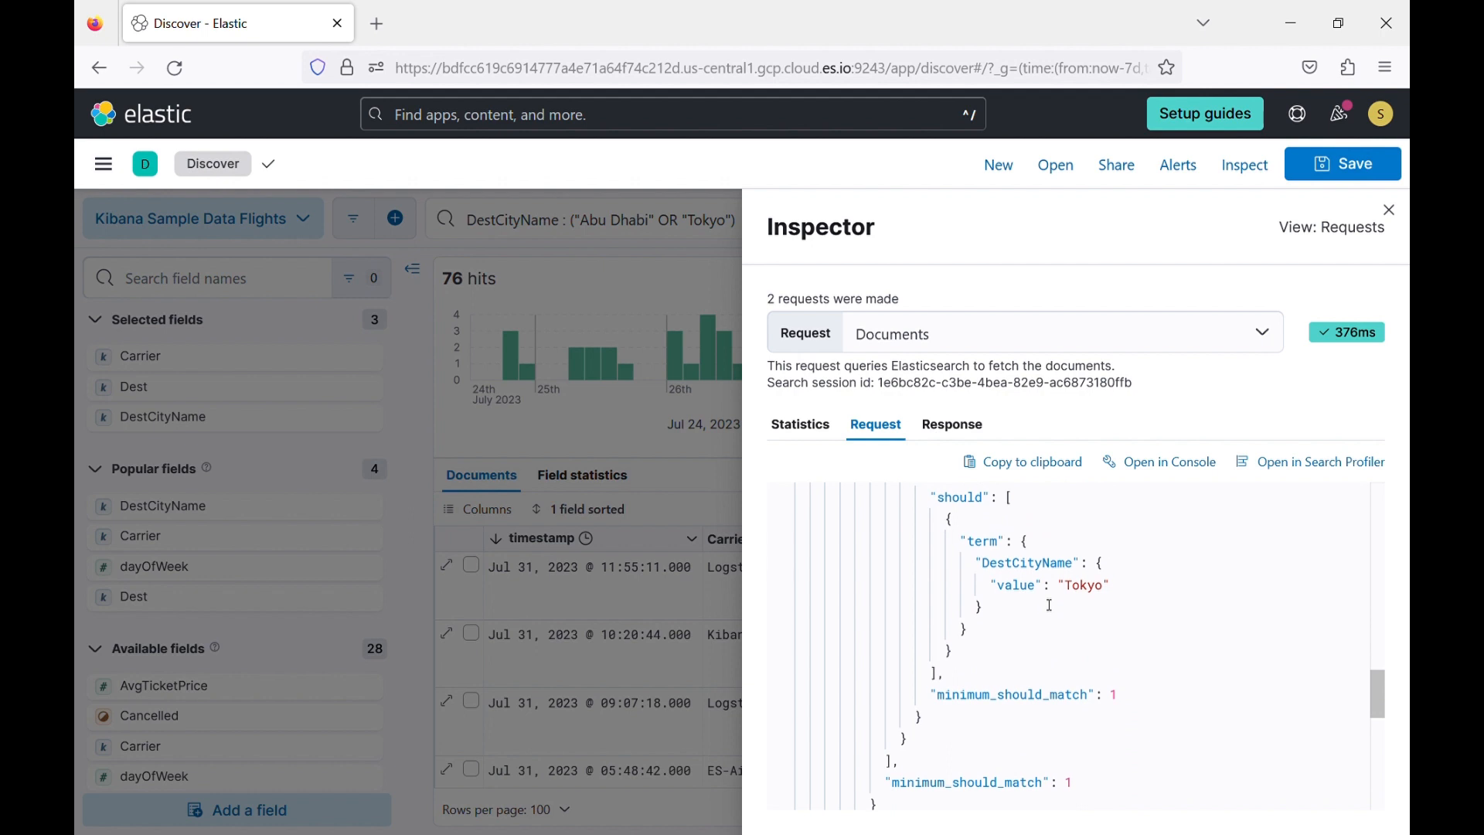
{"action": "scroll", "coordinate": [1093, 591], "scroll_direction": "down", "scroll_amount": 5}
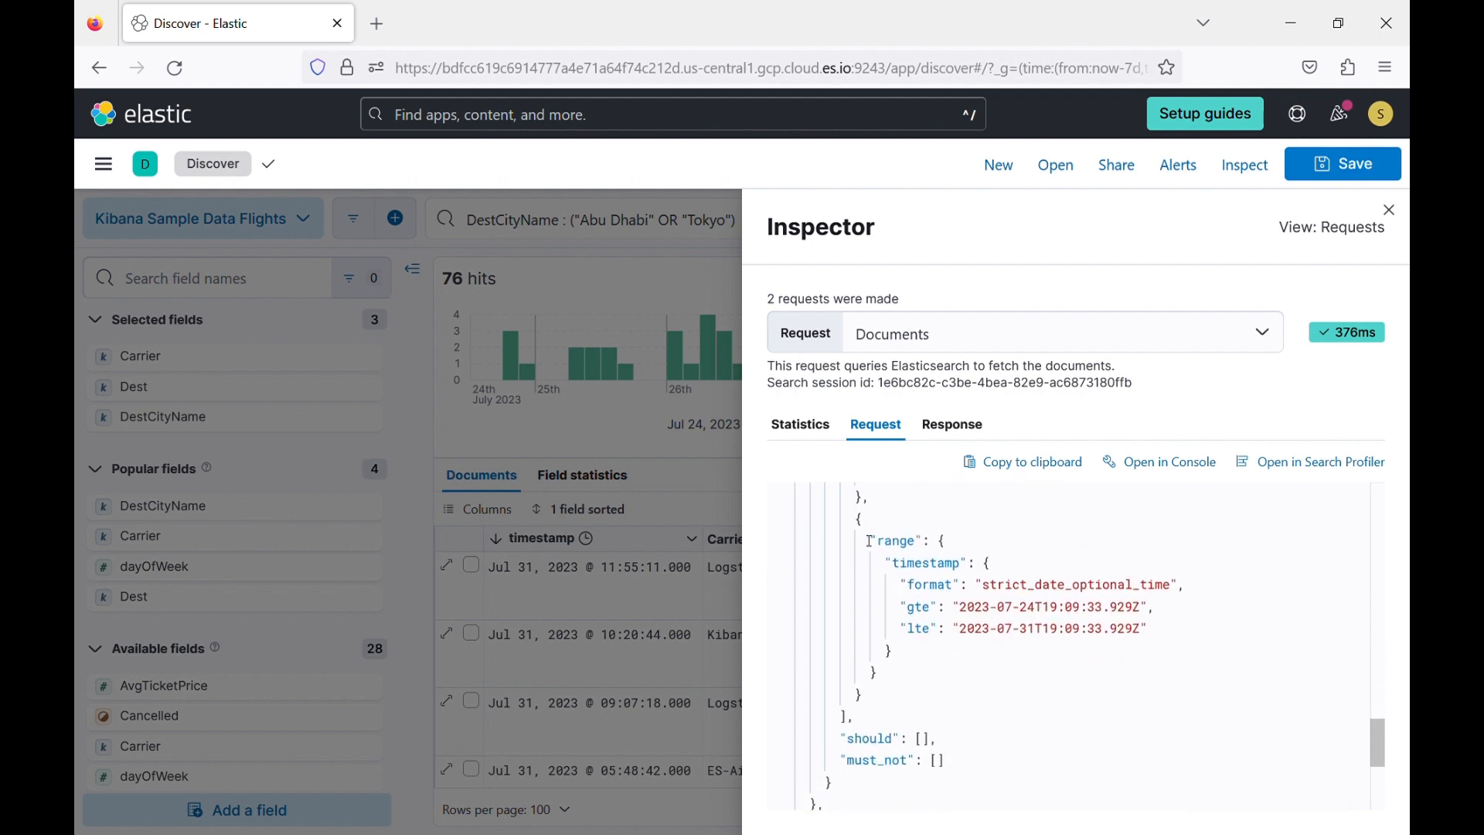
{"action": "scroll", "coordinate": [948, 678], "scroll_direction": "down", "scroll_amount": 5}
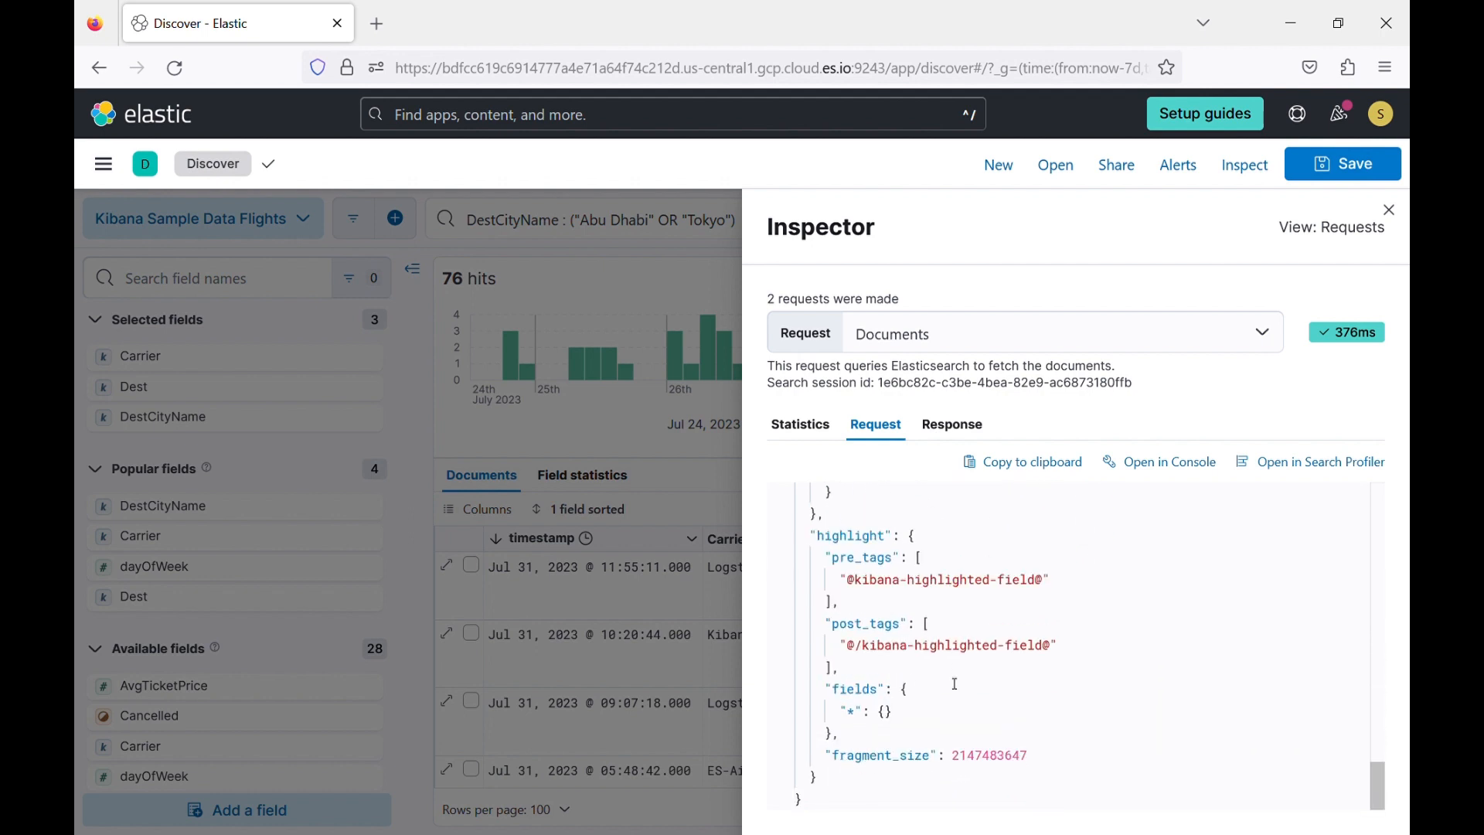
Examine the returned flight documents in the Inspector's response JSON, and close the Inspector.
{"action": "left_click", "coordinate": [957, 429]}
{"action": "scroll", "coordinate": [950, 607], "scroll_direction": "down", "scroll_amount": 15}
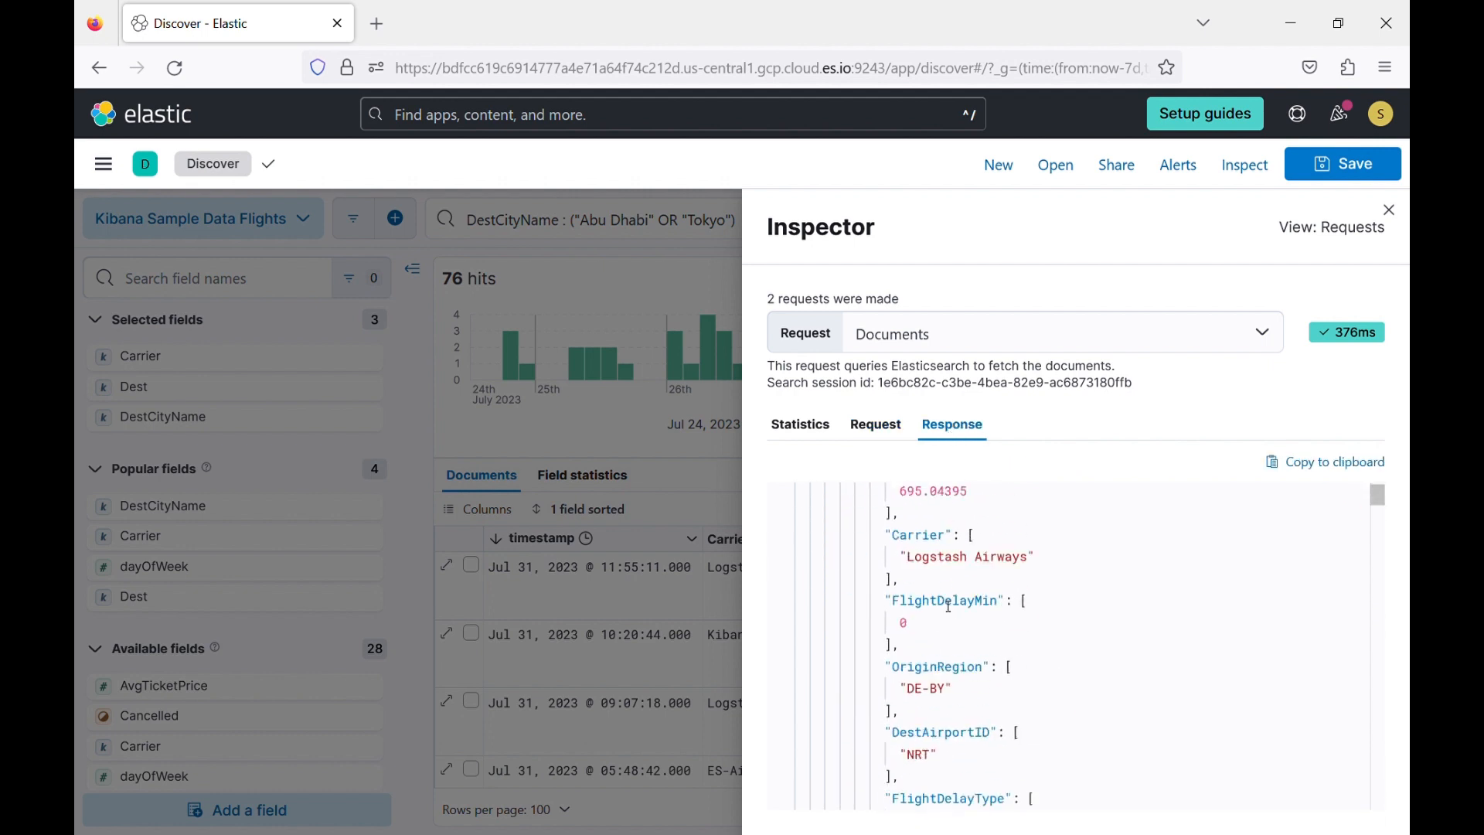
{"action": "scroll", "coordinate": [950, 607], "scroll_direction": "down", "scroll_amount": 5}
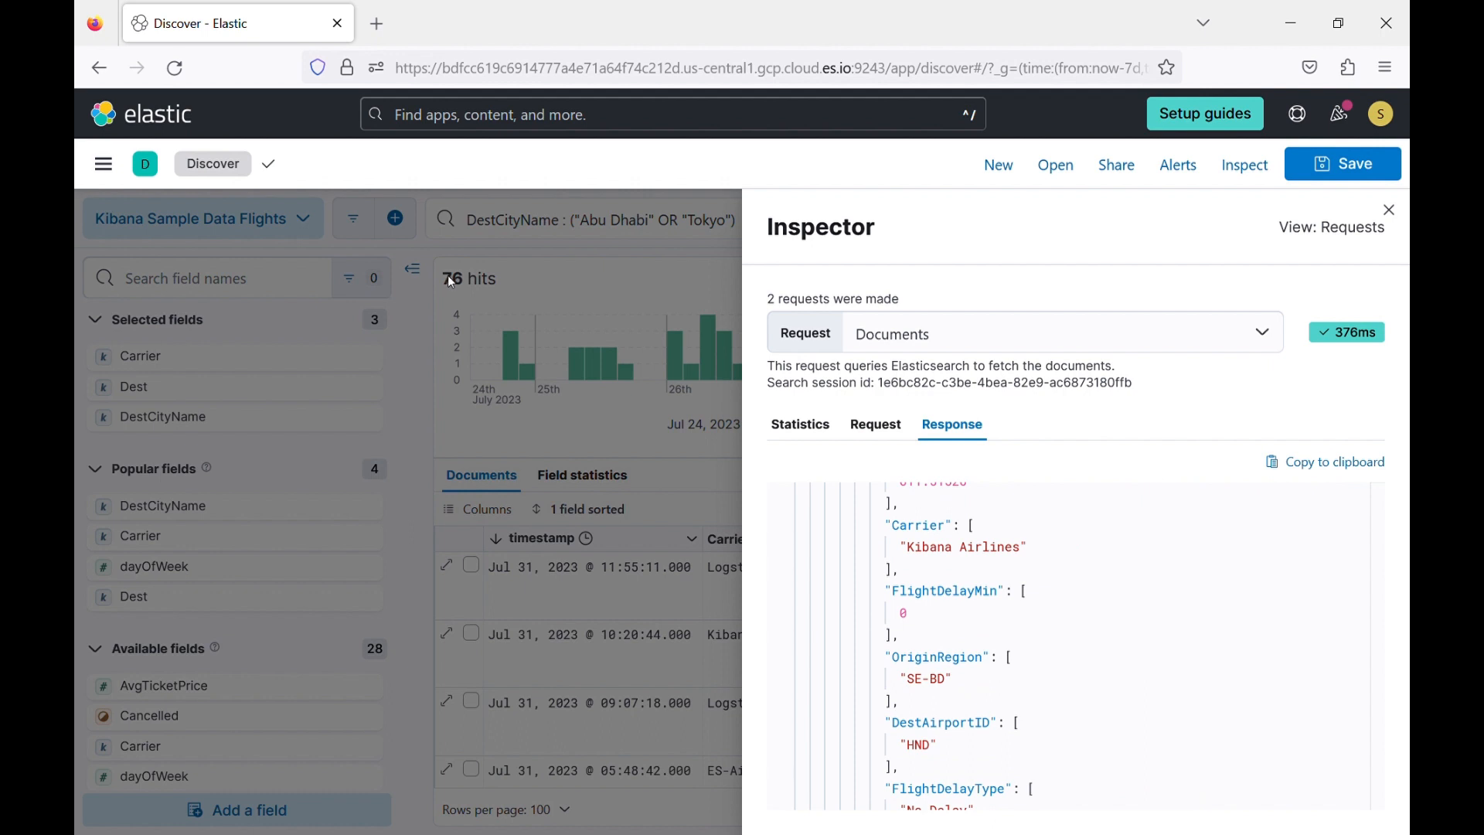
{"action": "scroll", "coordinate": [985, 690], "scroll_direction": "down", "scroll_amount": 10}
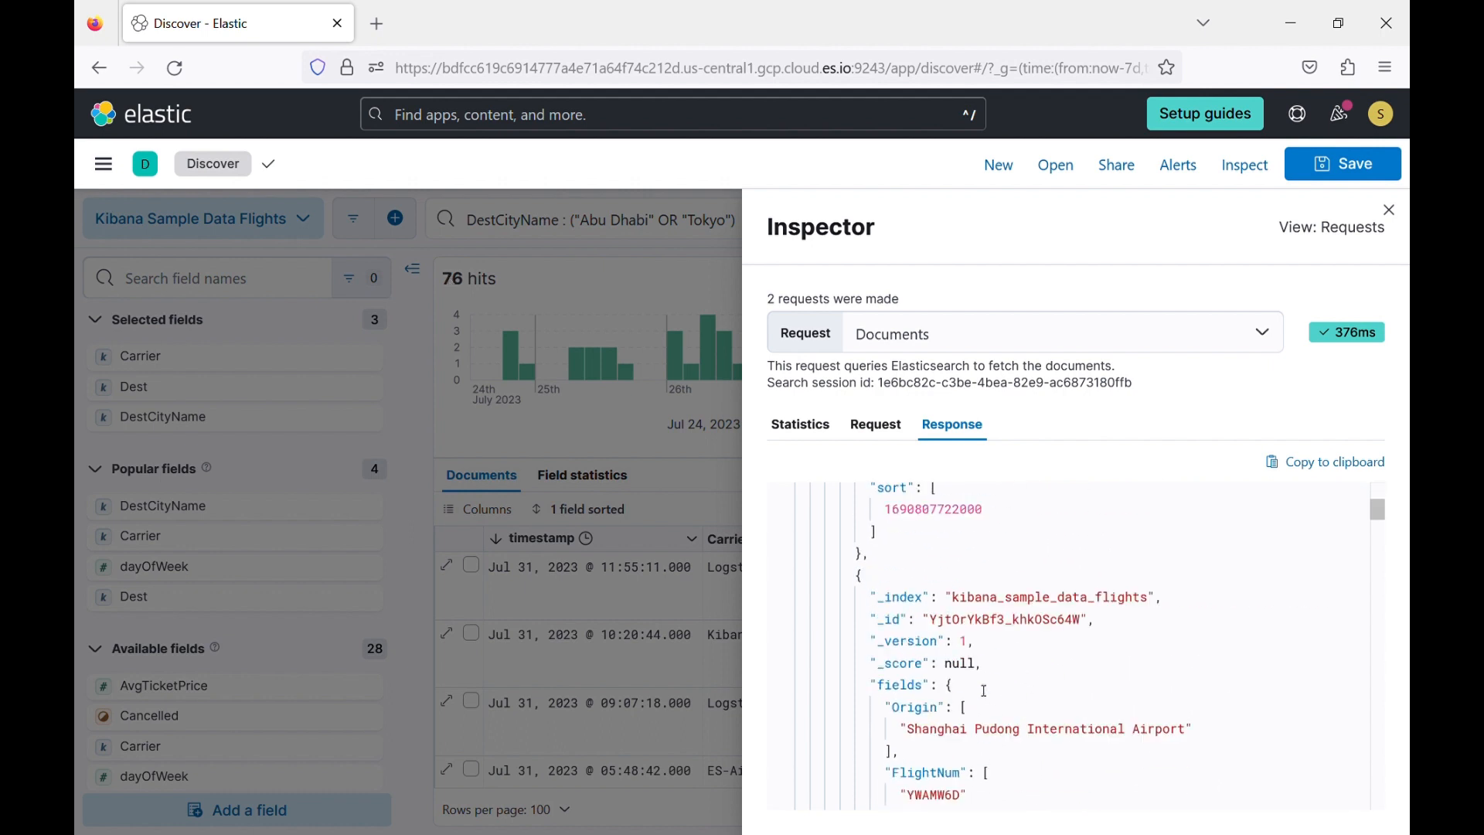
{"action": "scroll", "coordinate": [985, 690], "scroll_direction": "down", "scroll_amount": 5}
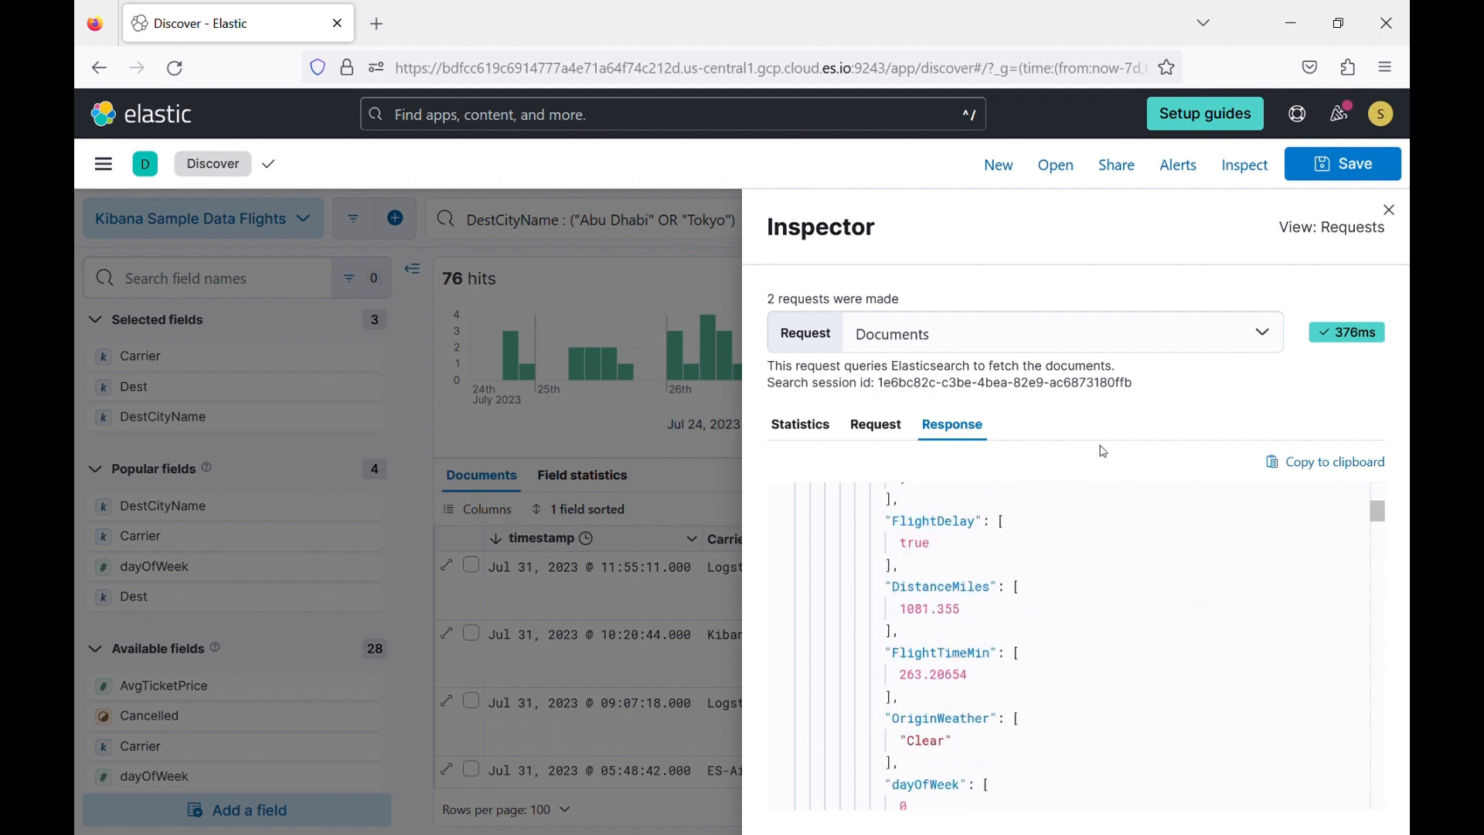
{"action": "left_click", "coordinate": [1392, 210]}
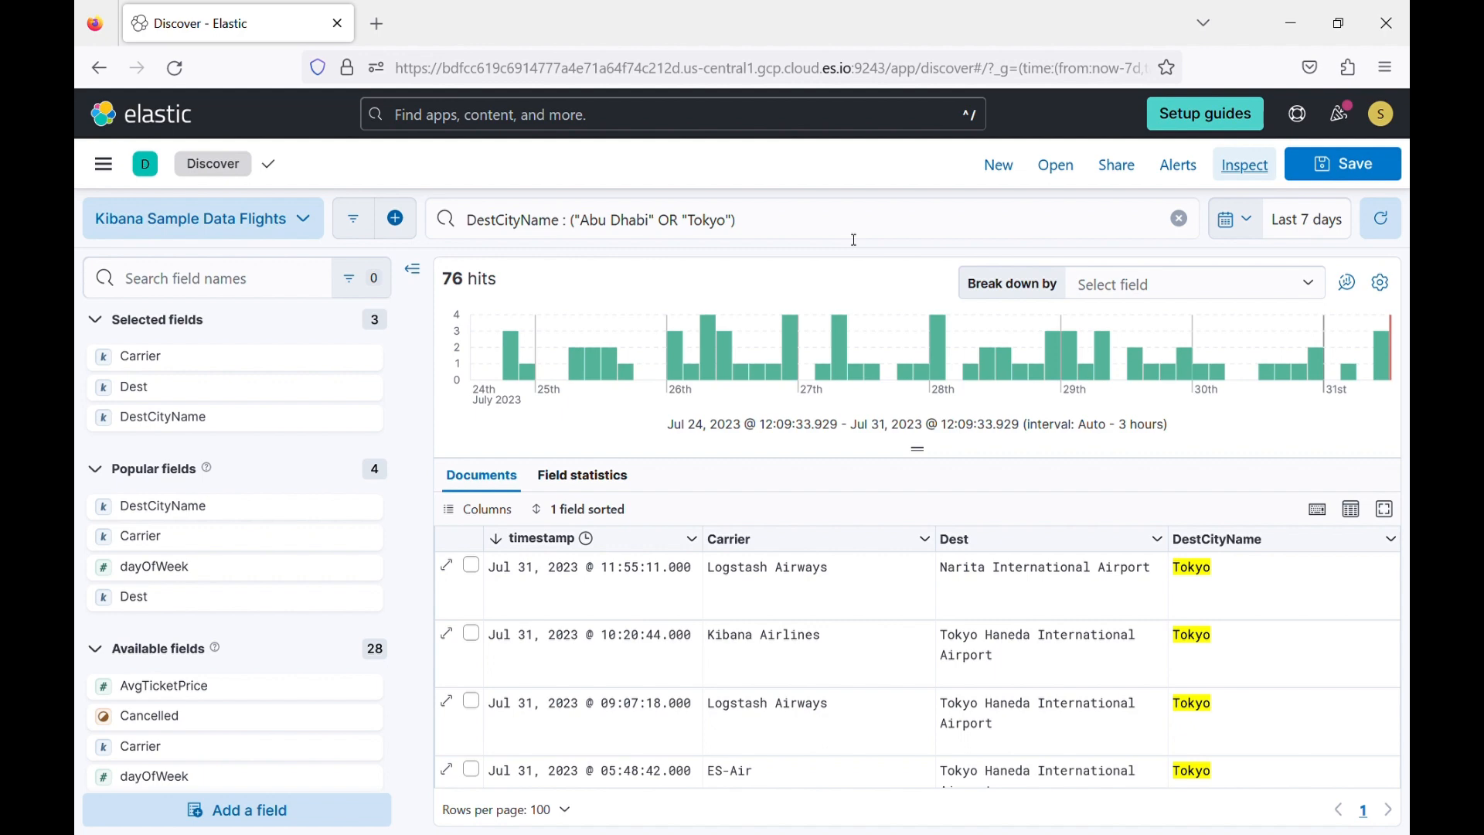
Start saving the current search and title it "First saved Search".
{"action": "left_click", "coordinate": [1363, 171]}
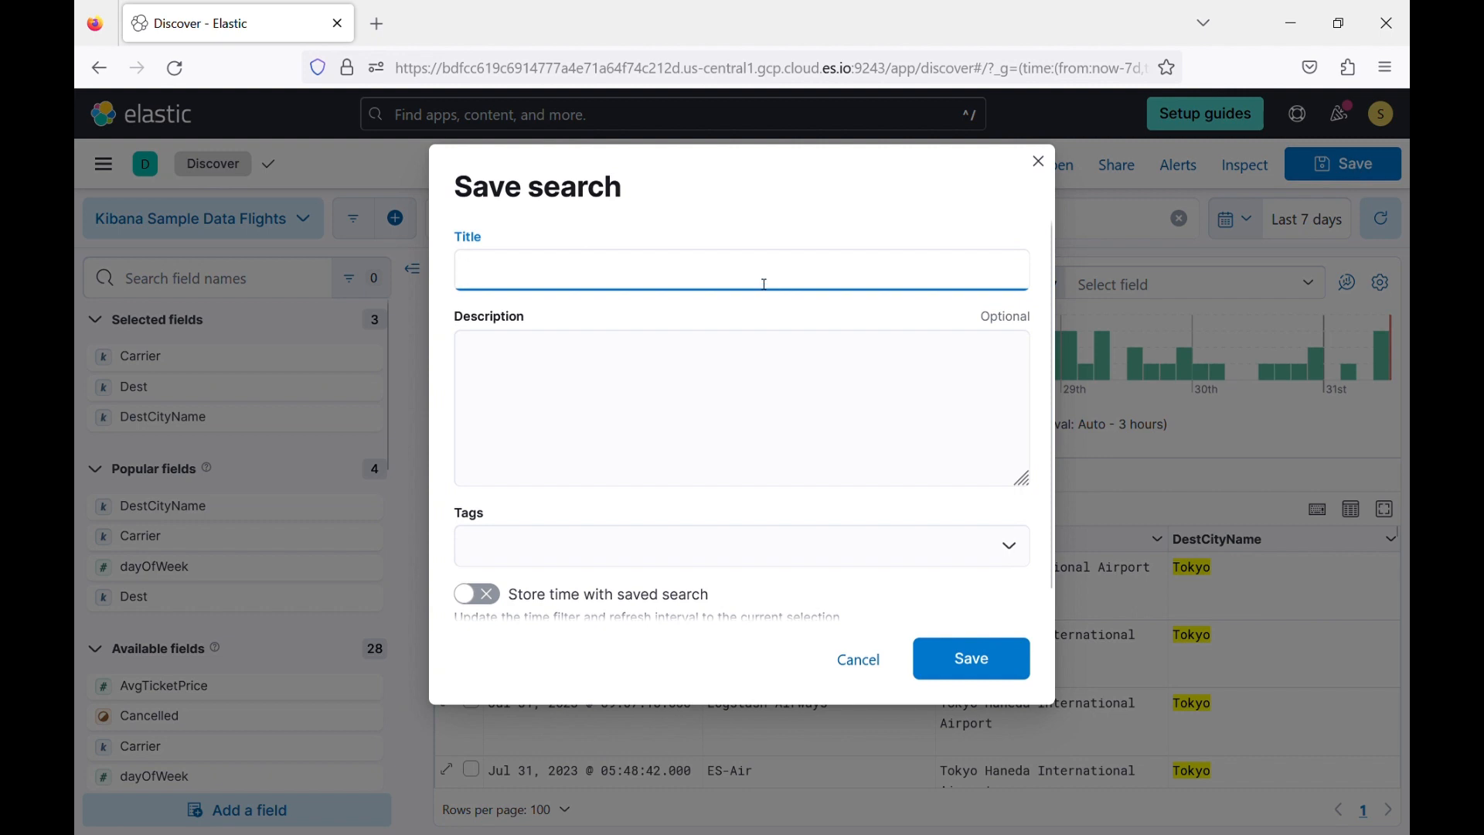
{"action": "type", "text": "First save"}
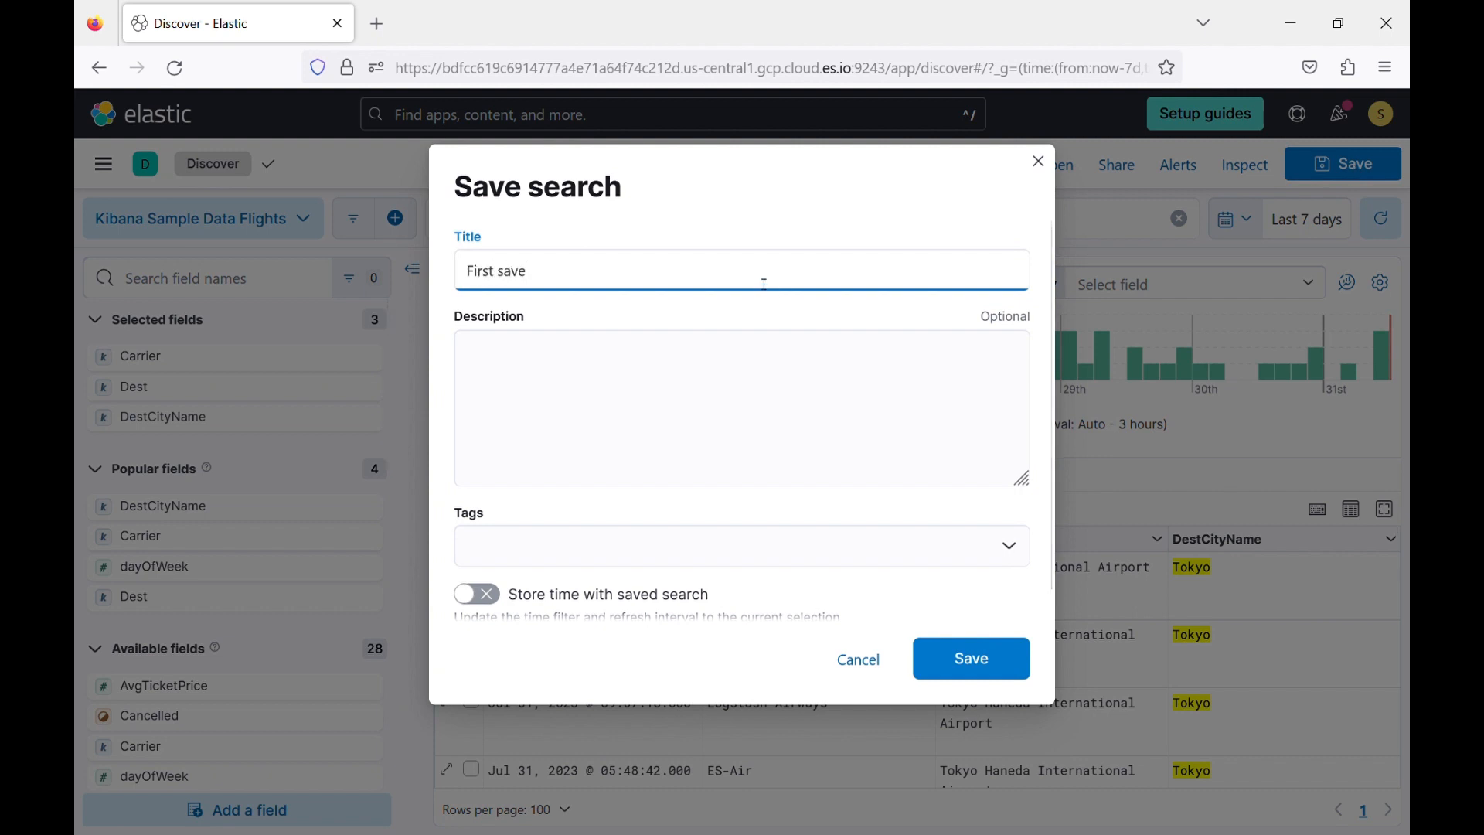
{"action": "type", "text": "d Search"}
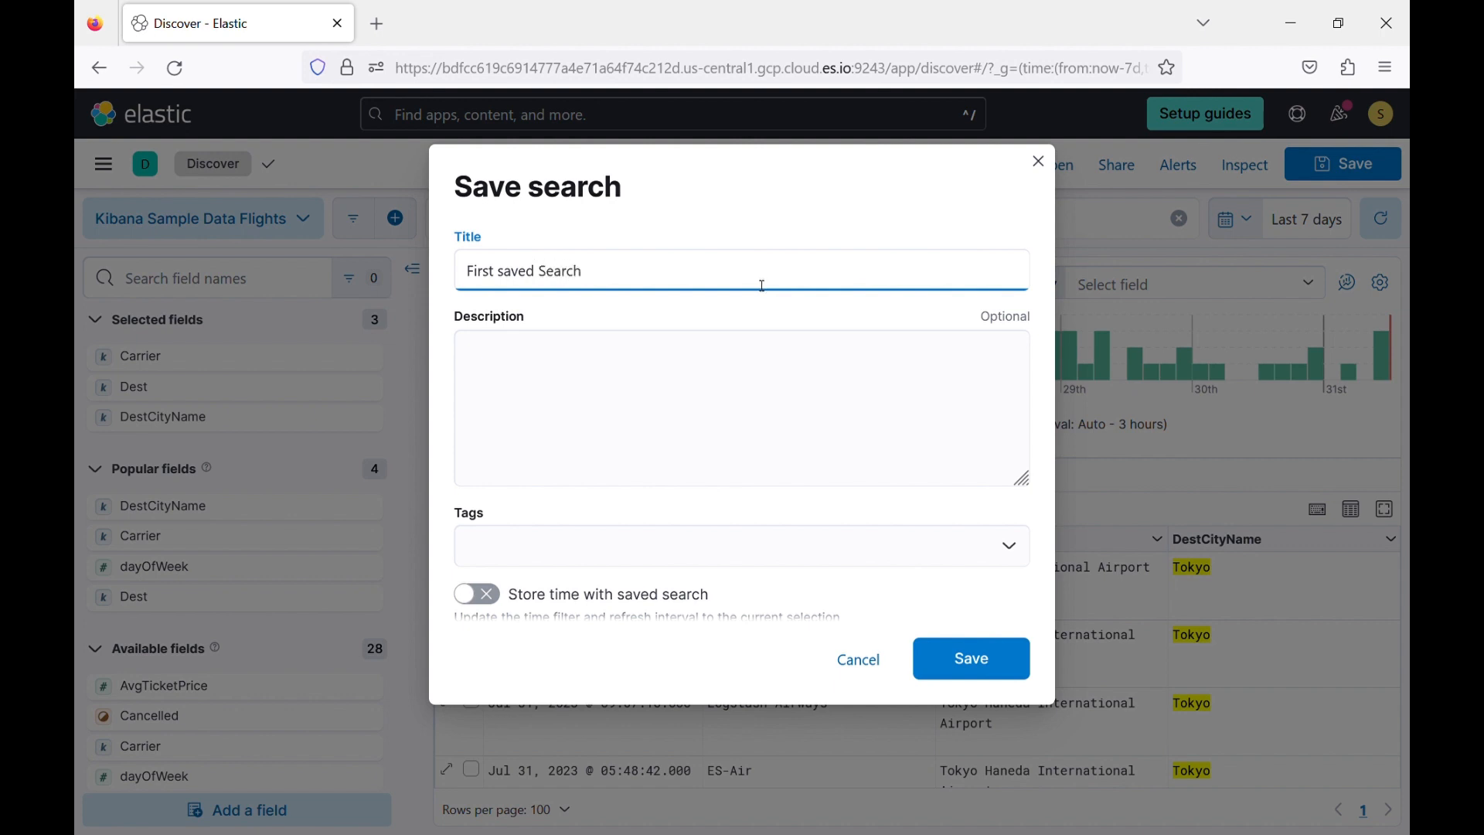
Add the description "this is my first saved search in kibana" and save the search without tags or a stored time.
{"action": "left_click", "coordinate": [694, 382]}
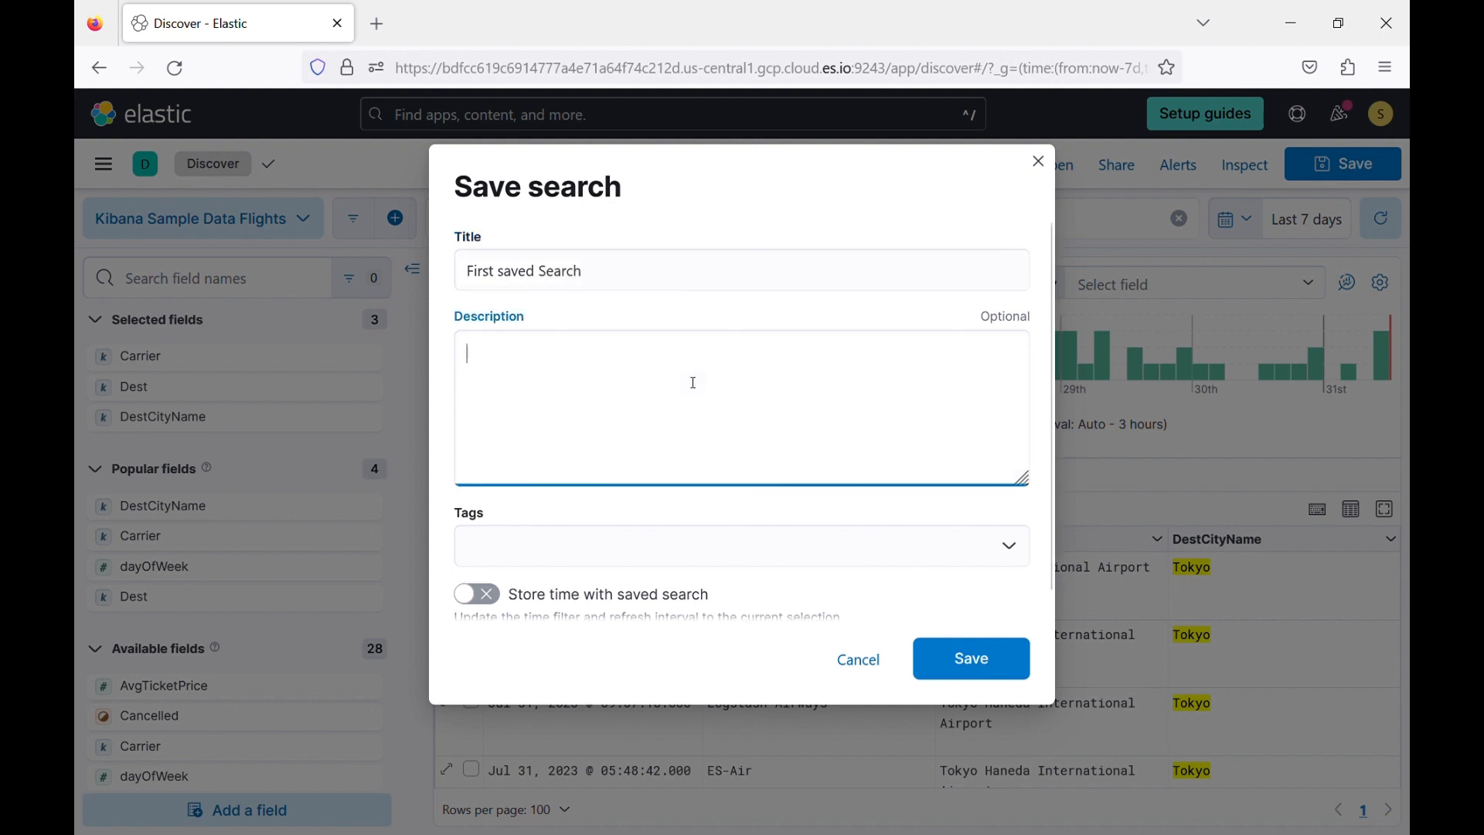
{"action": "type", "text": "this is my first "}
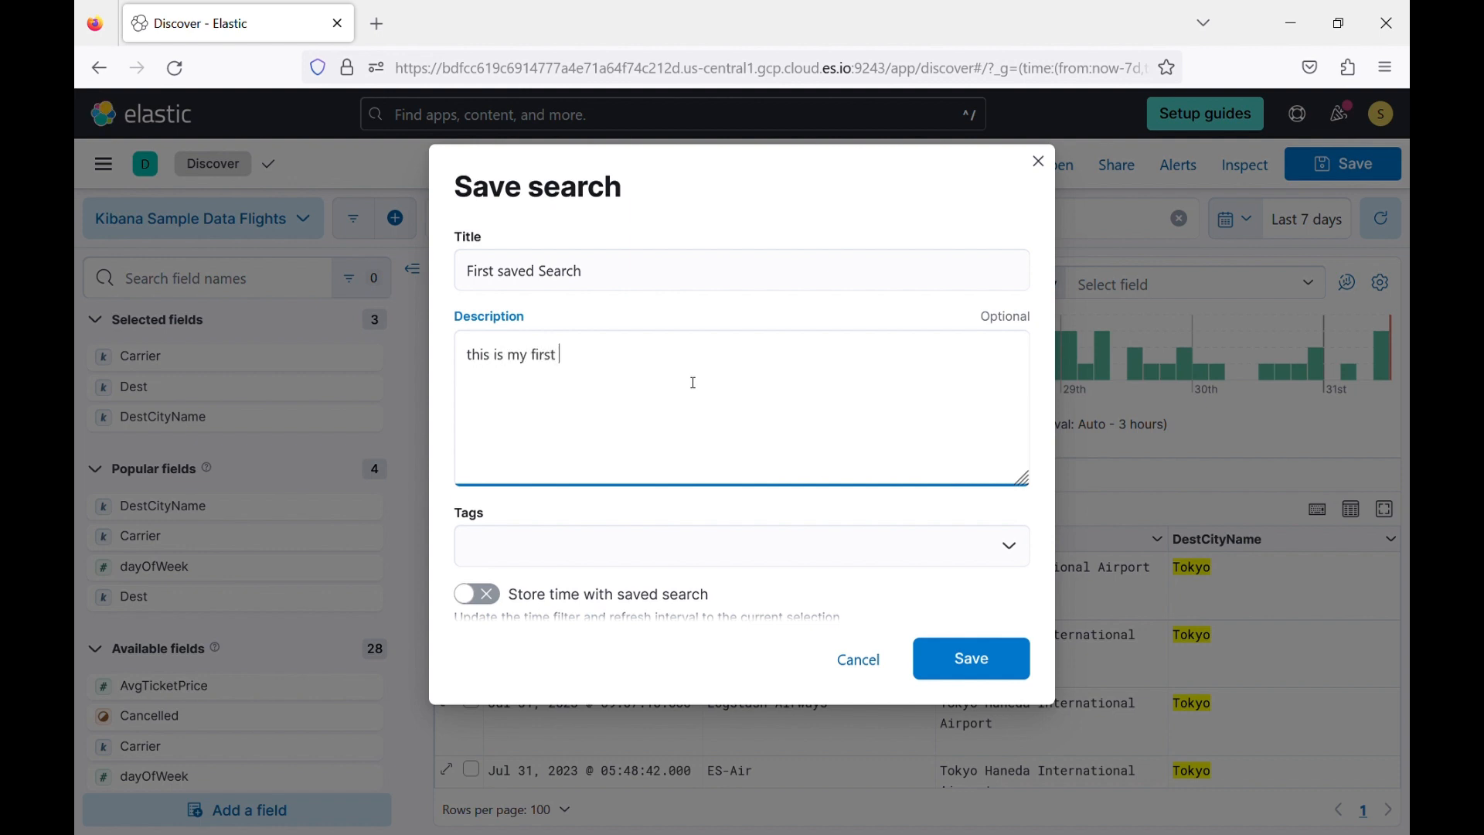
{"action": "type", "text": "saved search in kibana"}
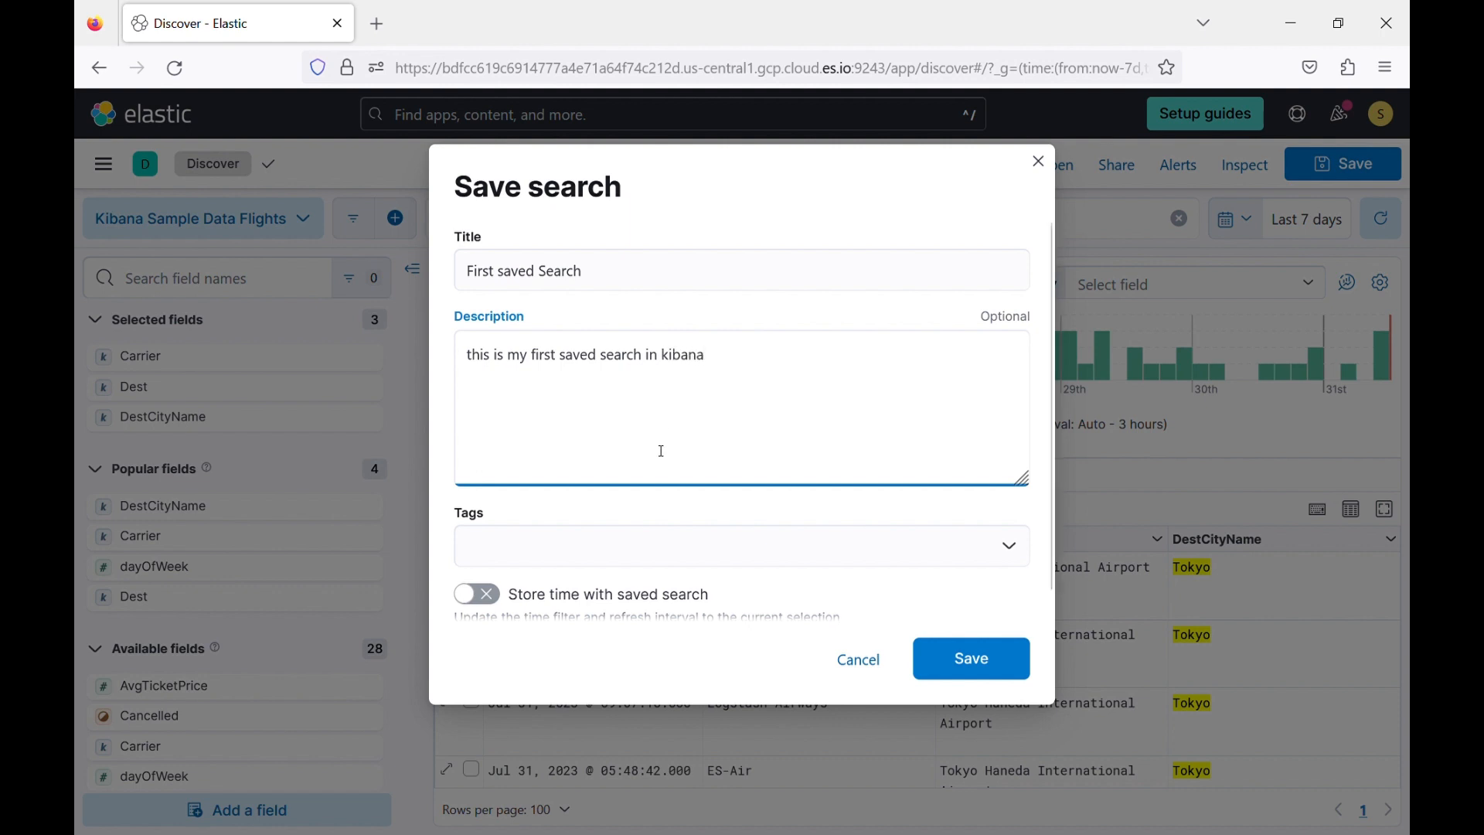
{"action": "left_click", "coordinate": [600, 547]}
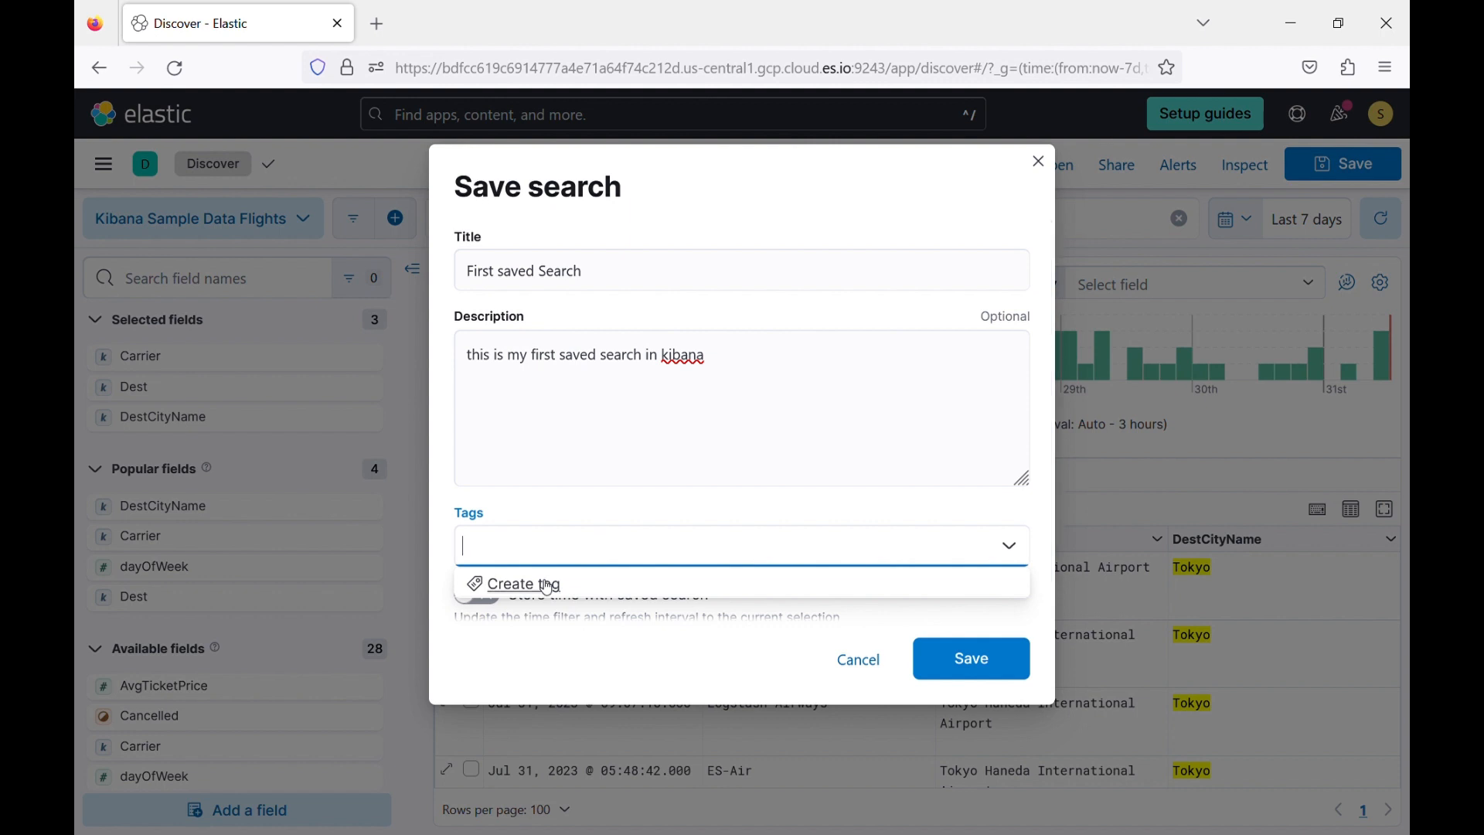
{"action": "left_click", "coordinate": [625, 515]}
{"action": "scroll", "coordinate": [879, 640], "scroll_direction": "down", "scroll_amount": 1}
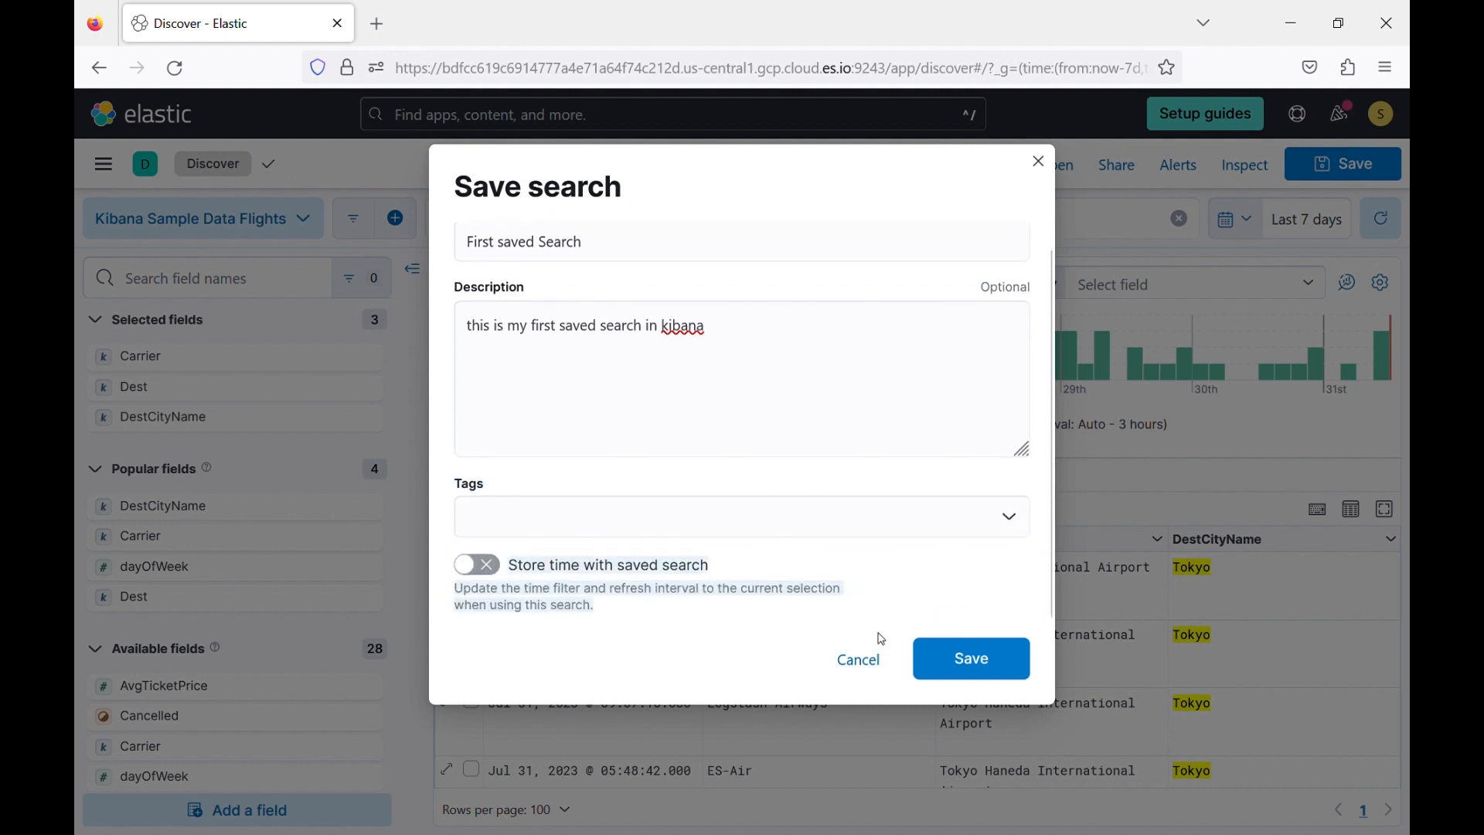
{"action": "left_click", "coordinate": [985, 669]}
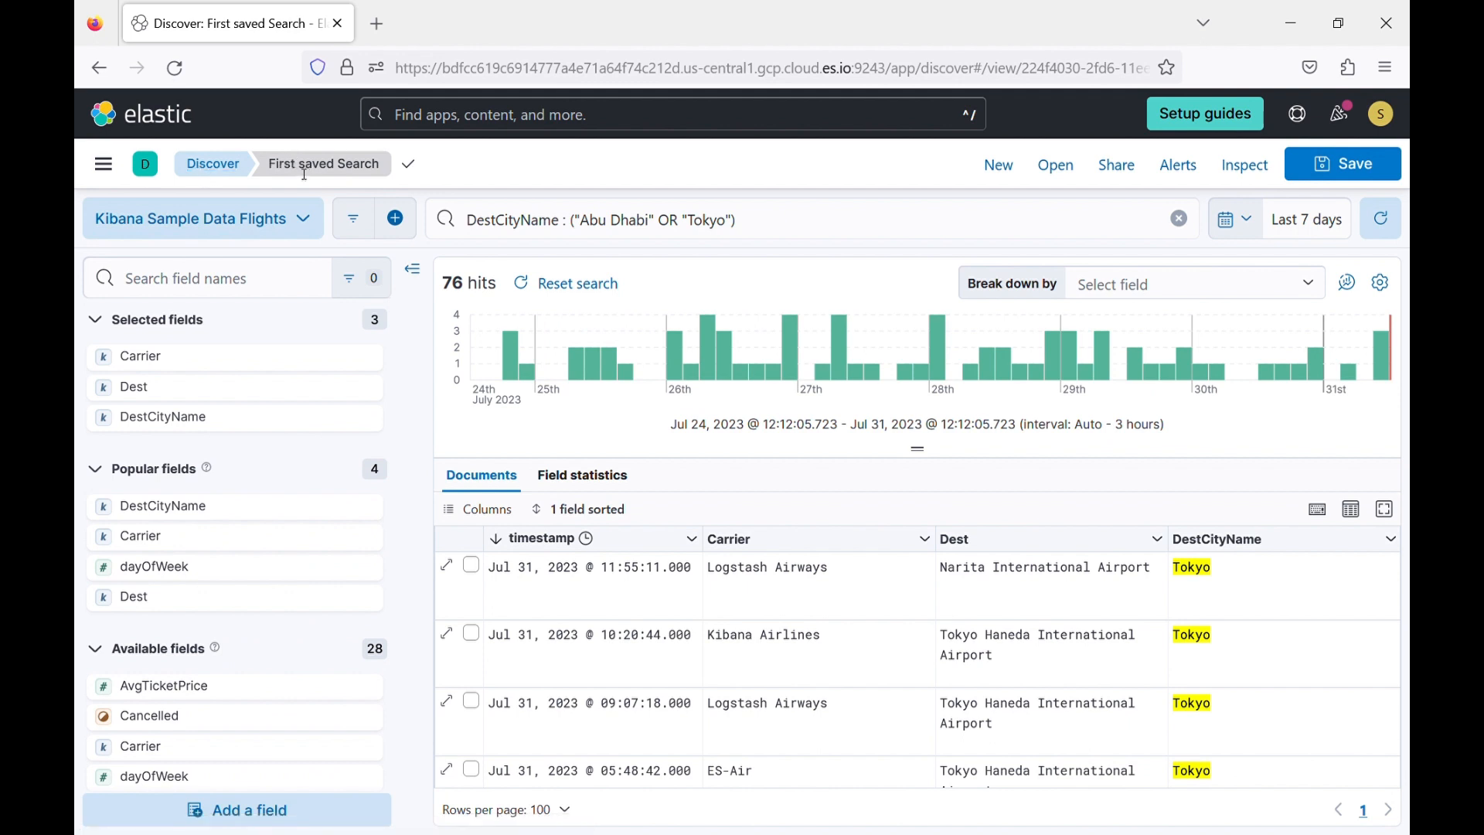
Return to a blank Discover session and open the saved search "First saved Search".
{"action": "left_click", "coordinate": [220, 169]}
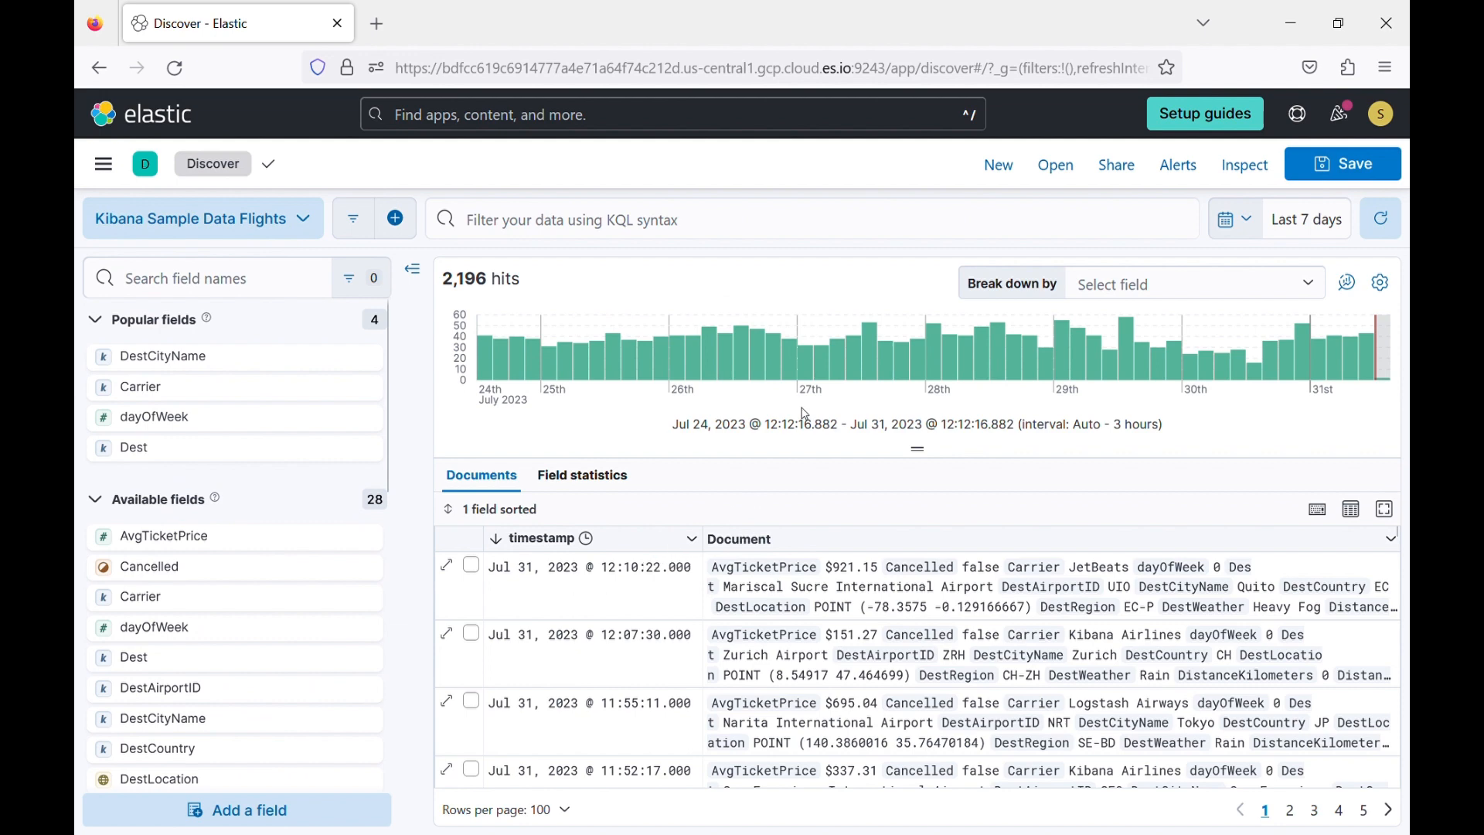
{"action": "left_click", "coordinate": [1056, 165]}
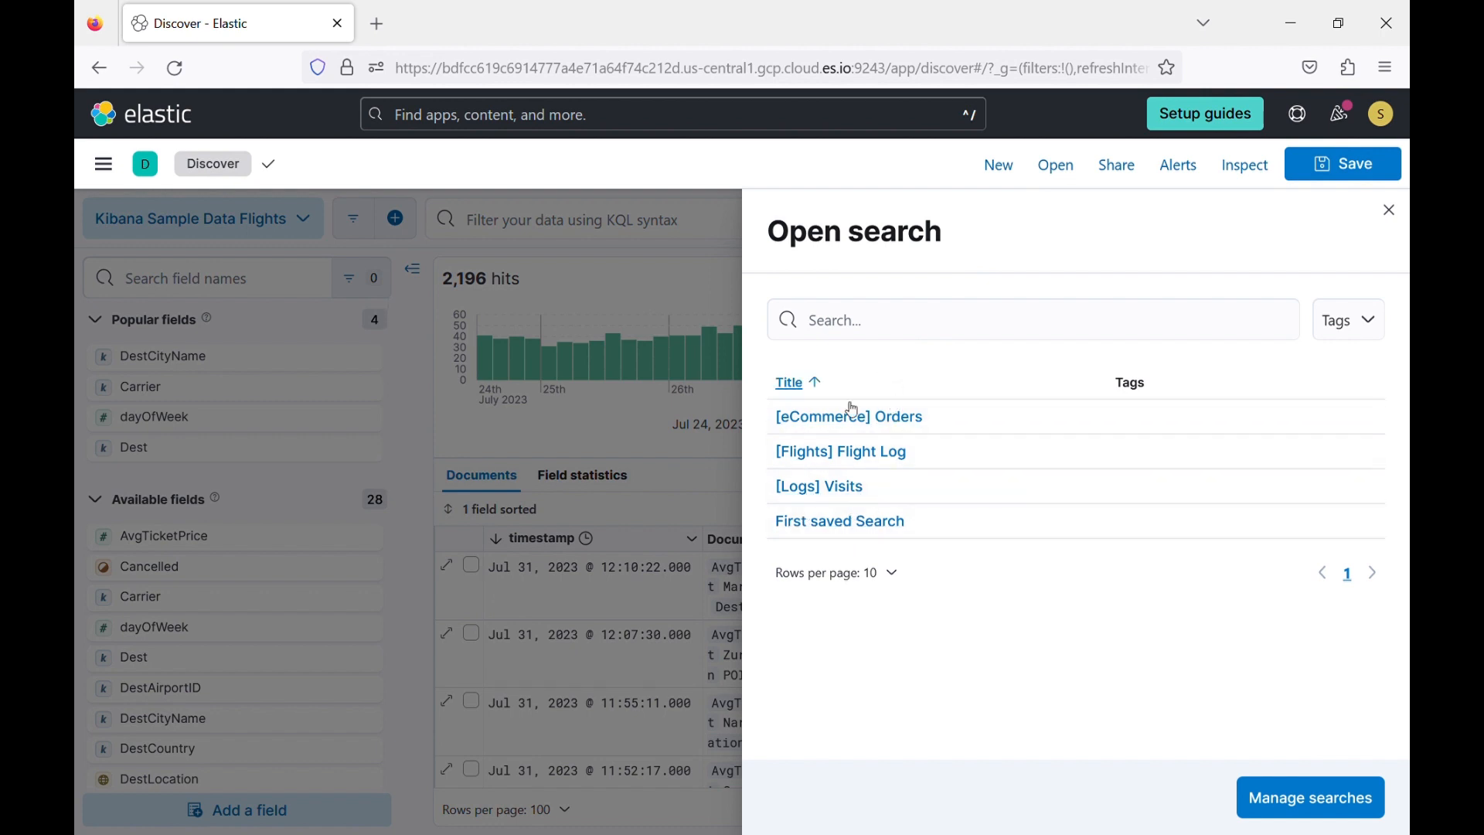
{"action": "left_click", "coordinate": [848, 525]}
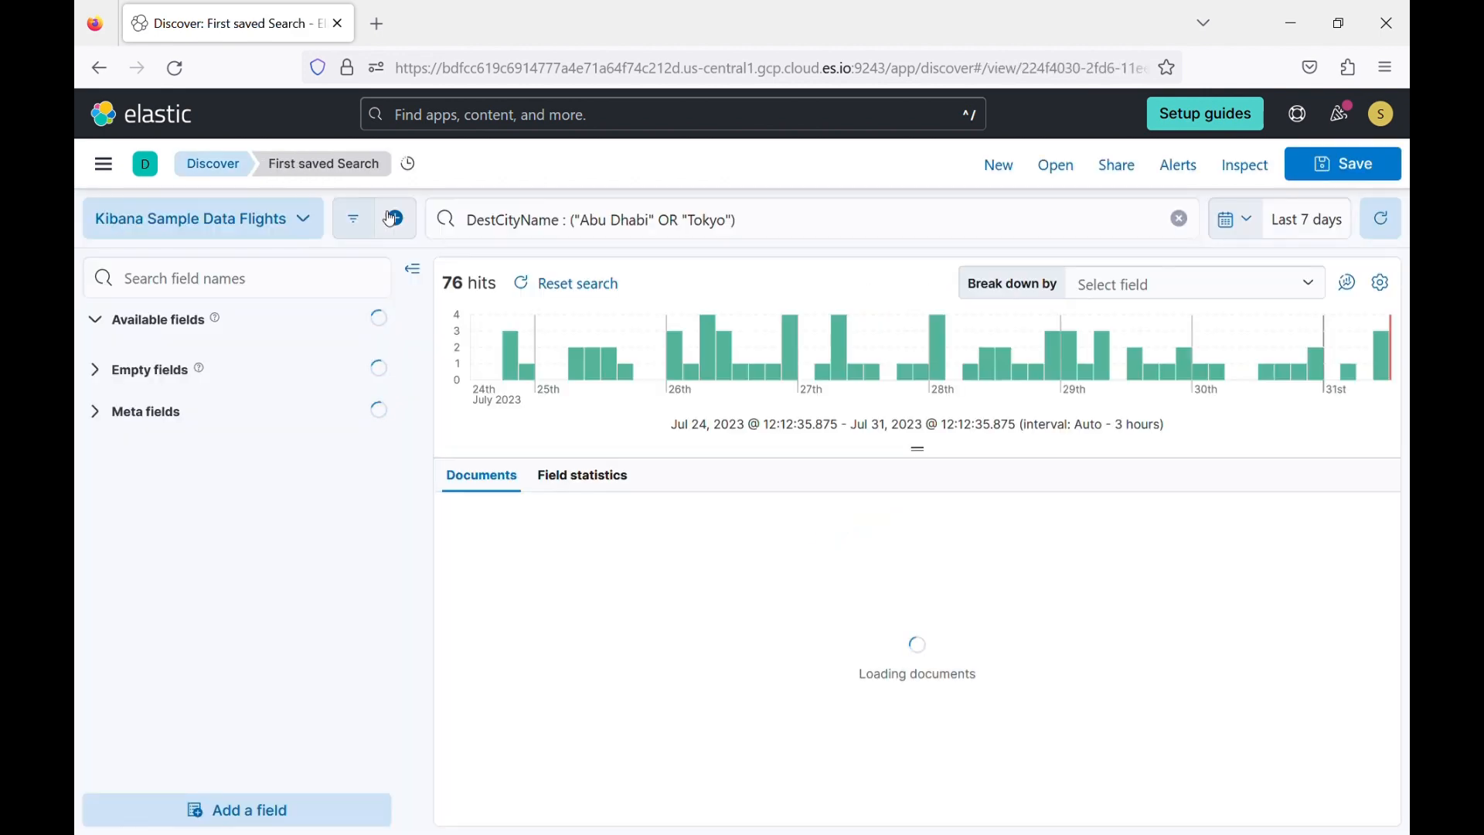